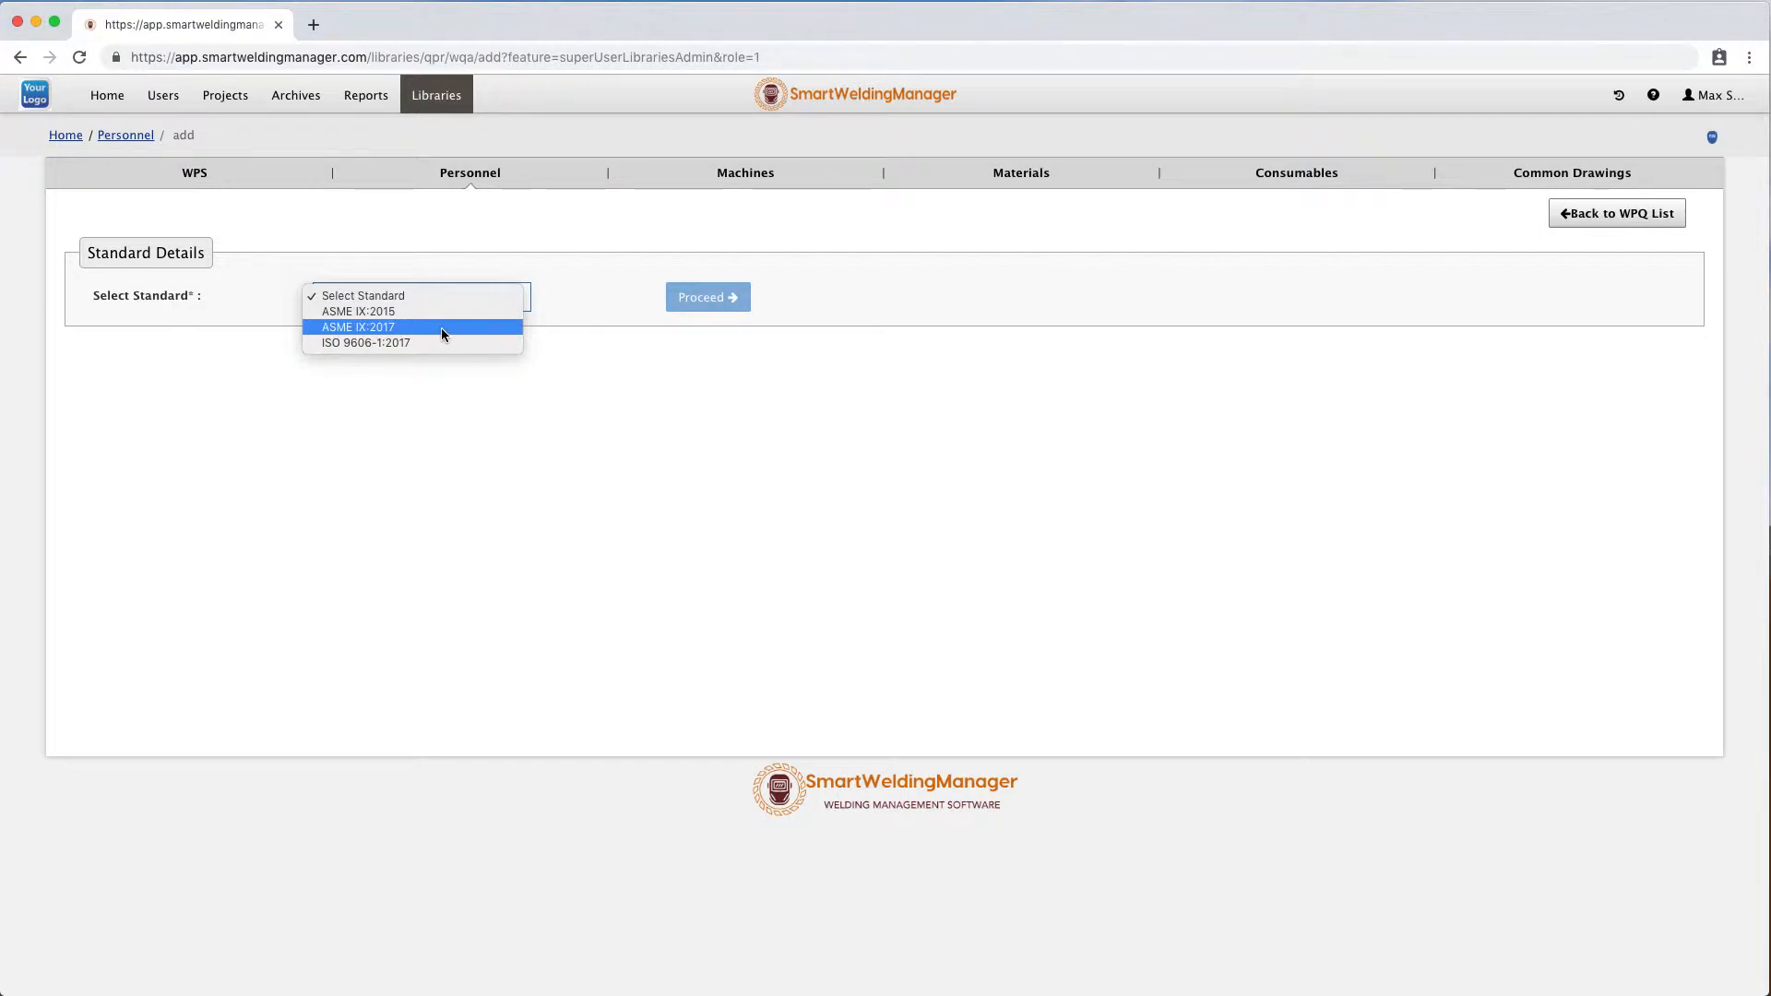
Choose the ASME IX:2017 standard and US Customary unit type, then proceed to the WPQ form.
left_click(442, 327)
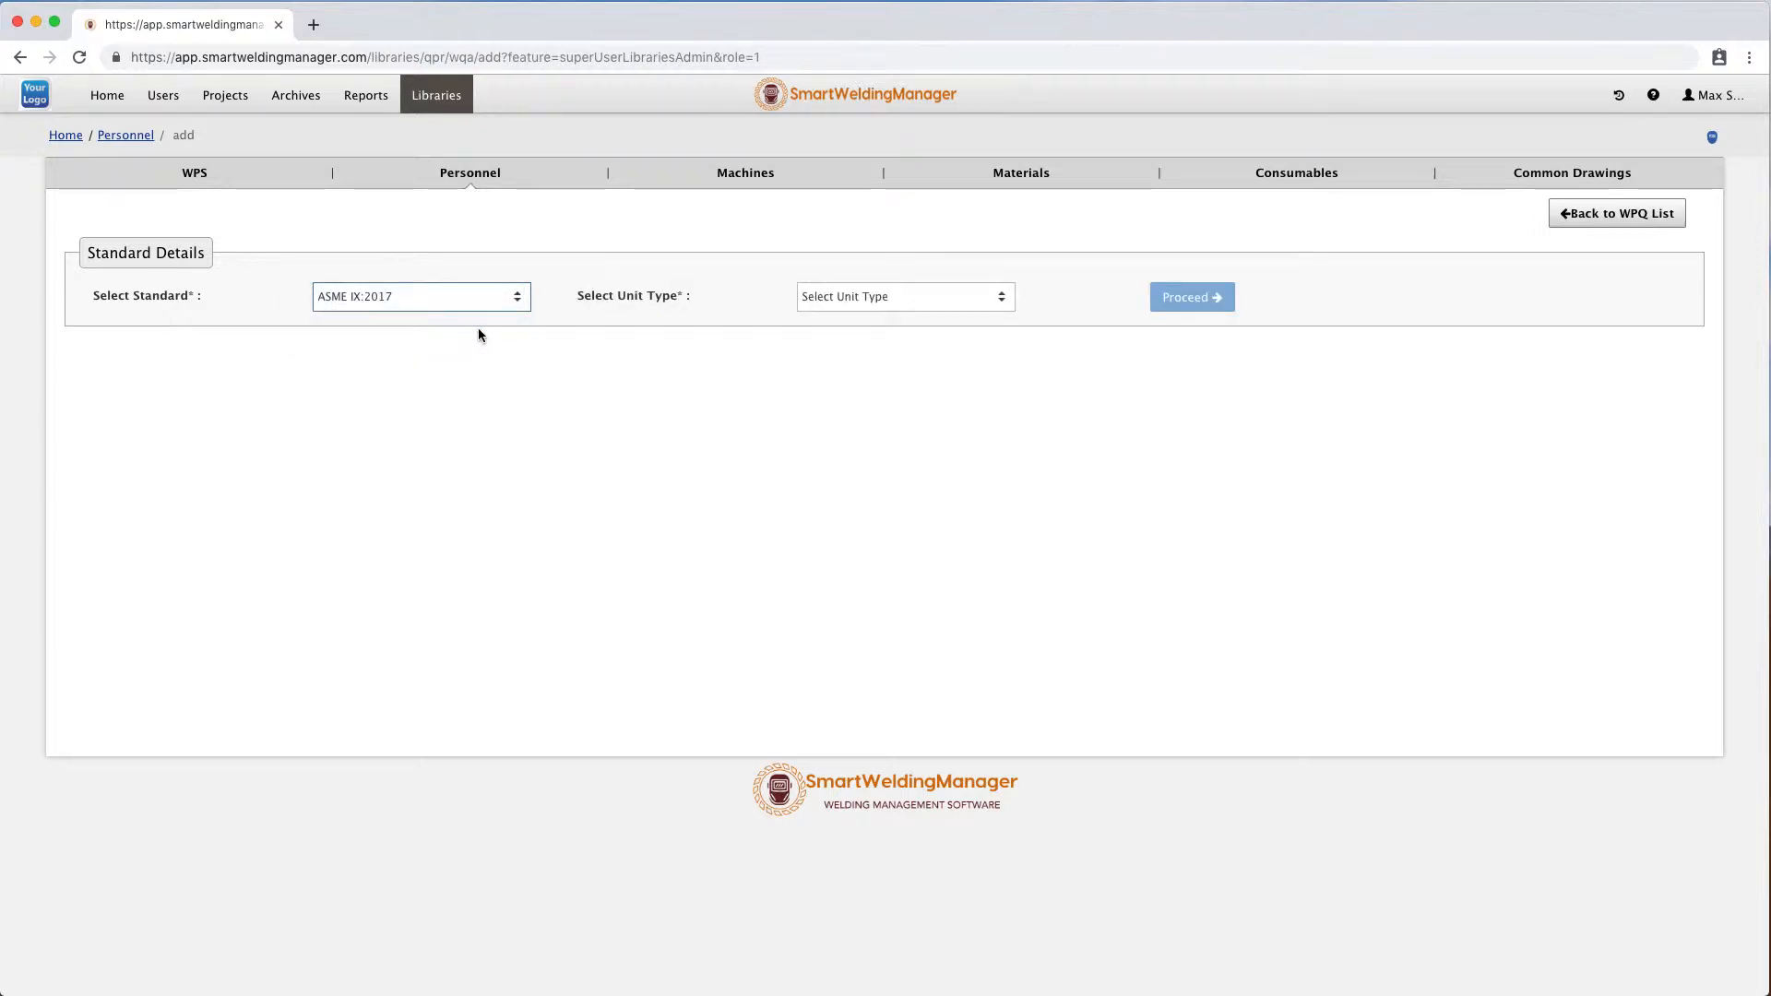
left_click(955, 302)
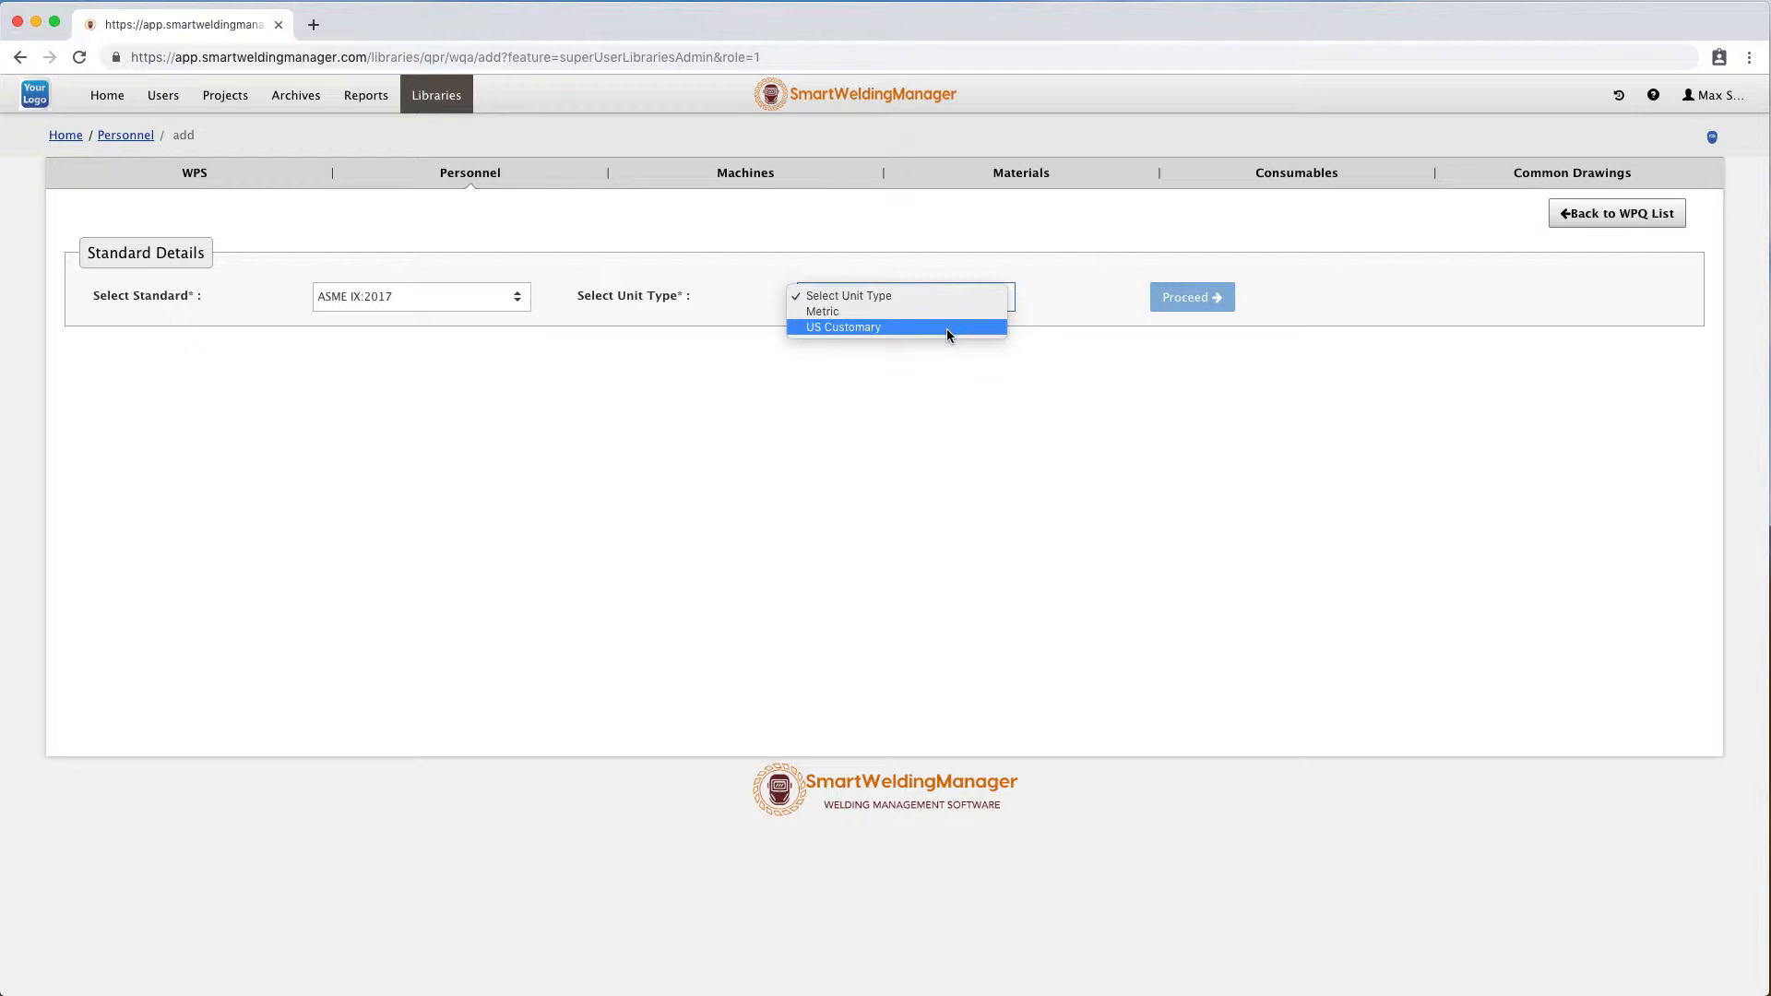
left_click(947, 328)
left_click(1191, 294)
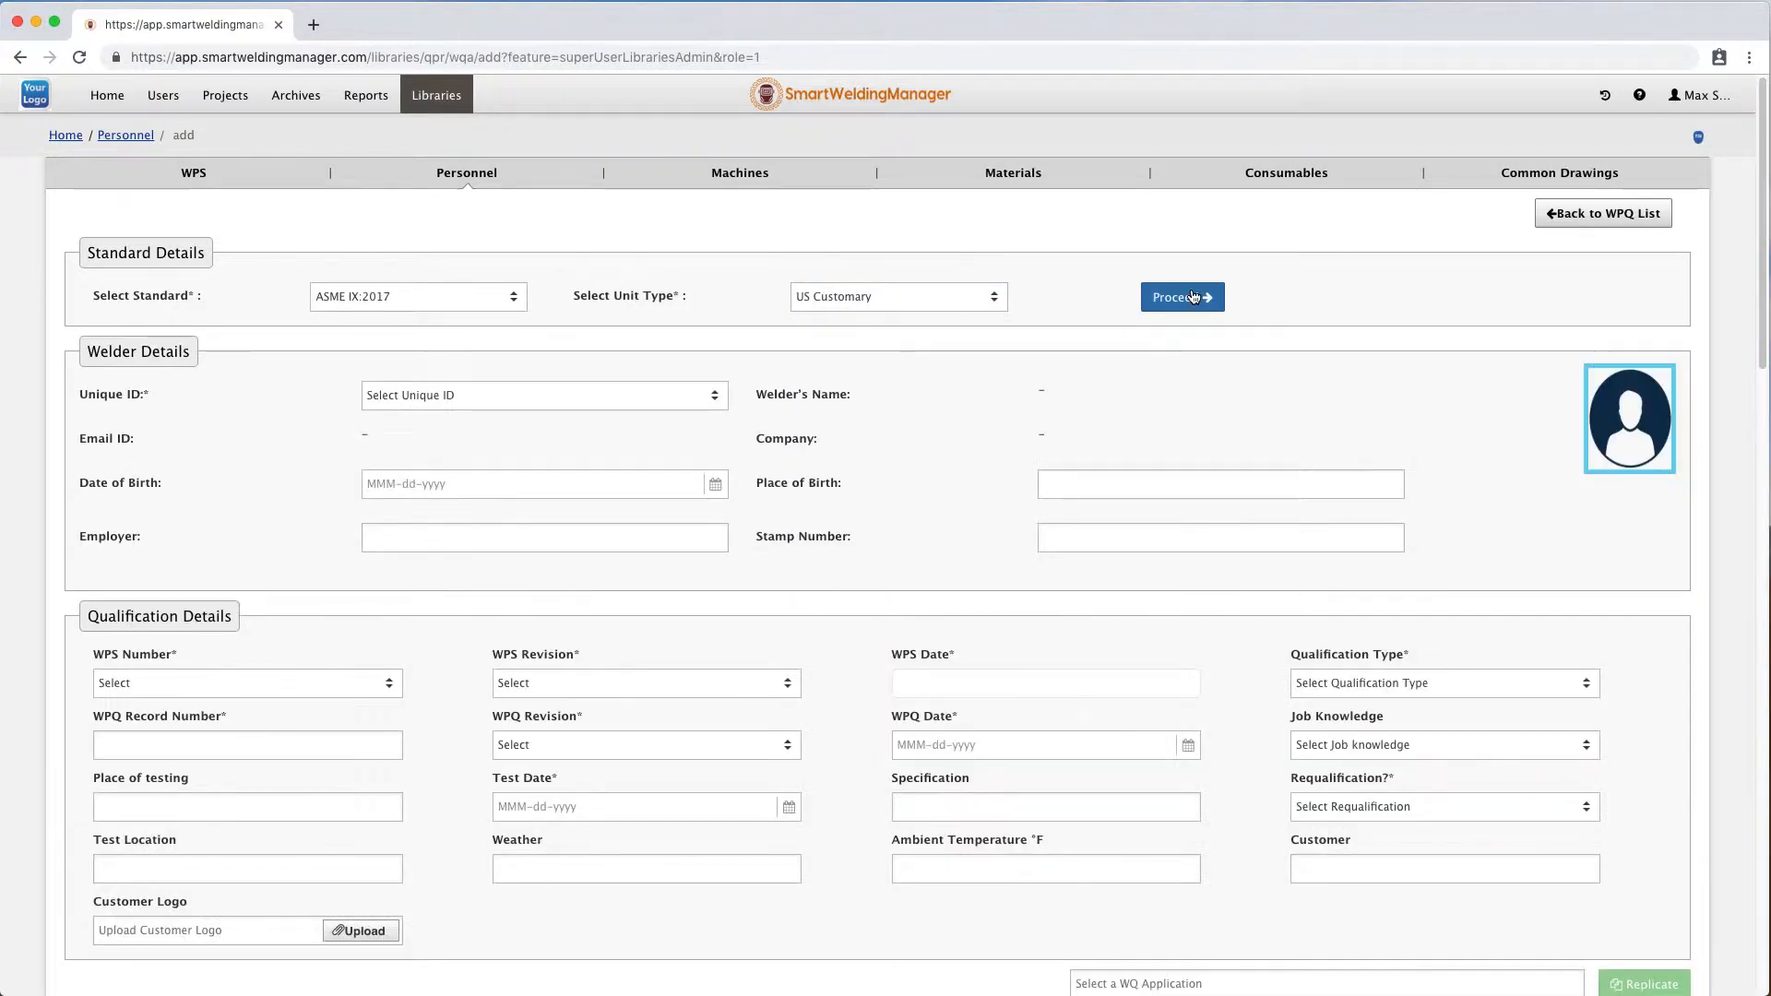
Select welder RS1 and clone the WQ application ASME IX:2017 GTAW 1-1 G F#6 T 0.337 NPS 4.5 t 0.337 6G.
left_click(597, 396)
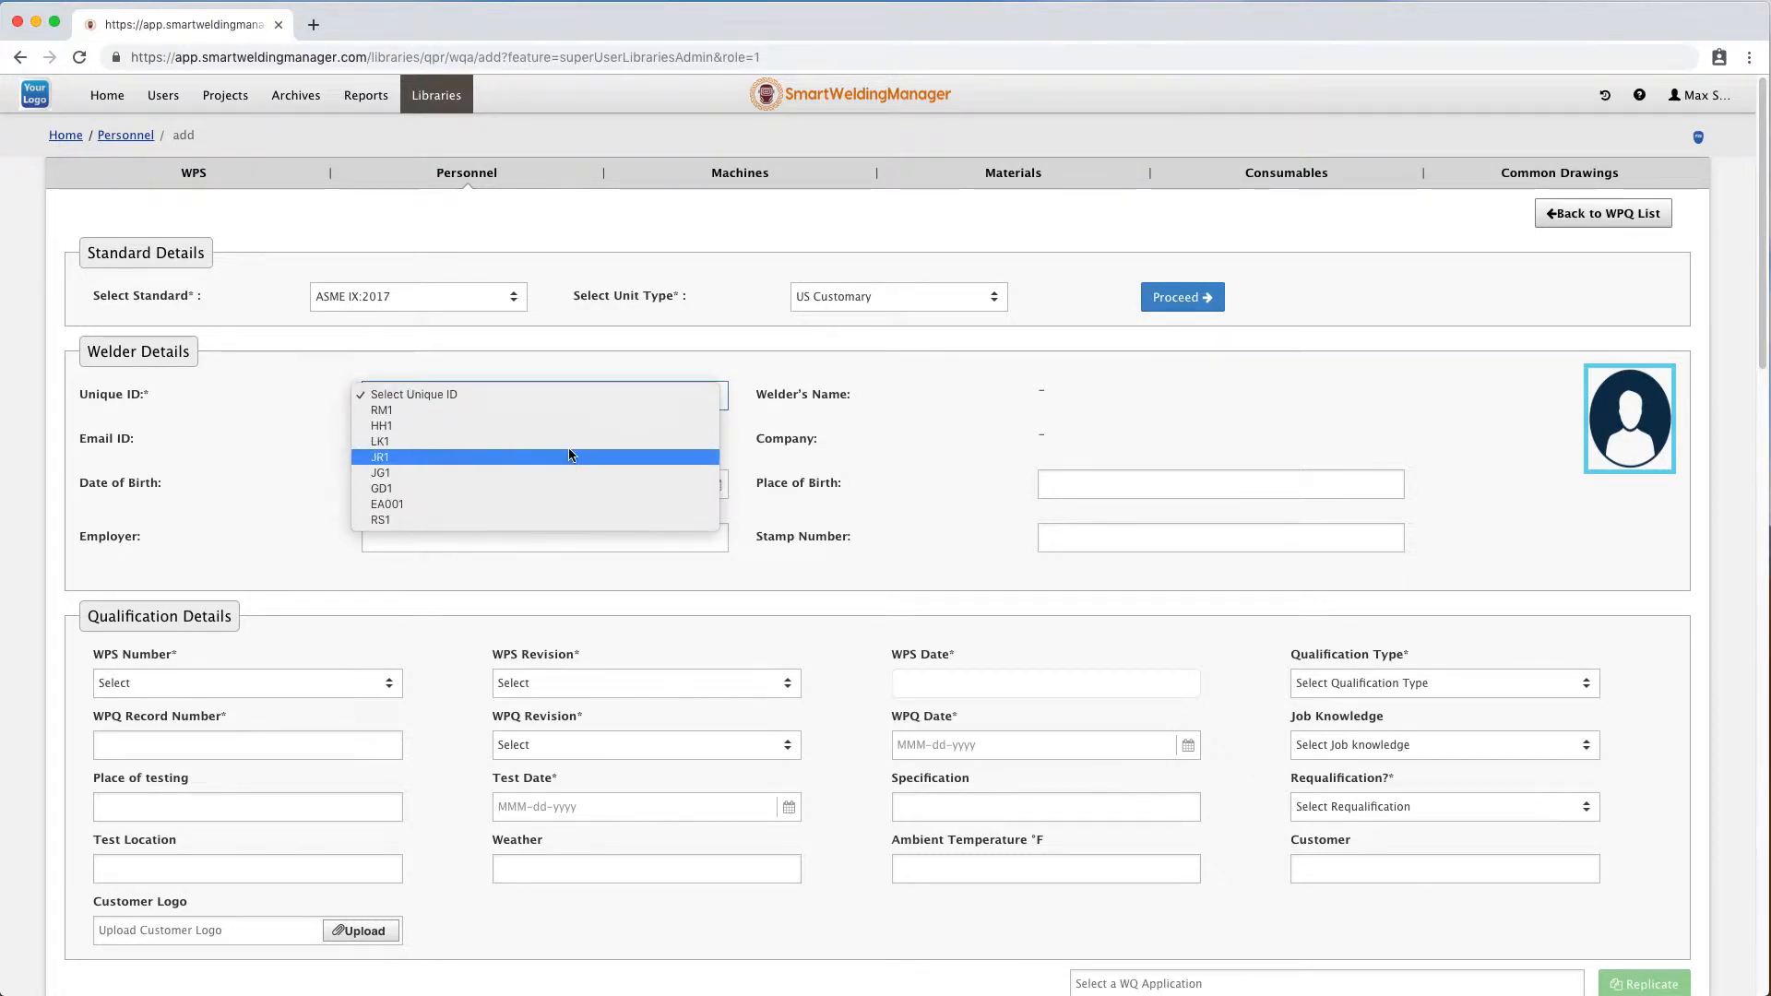
left_click(571, 518)
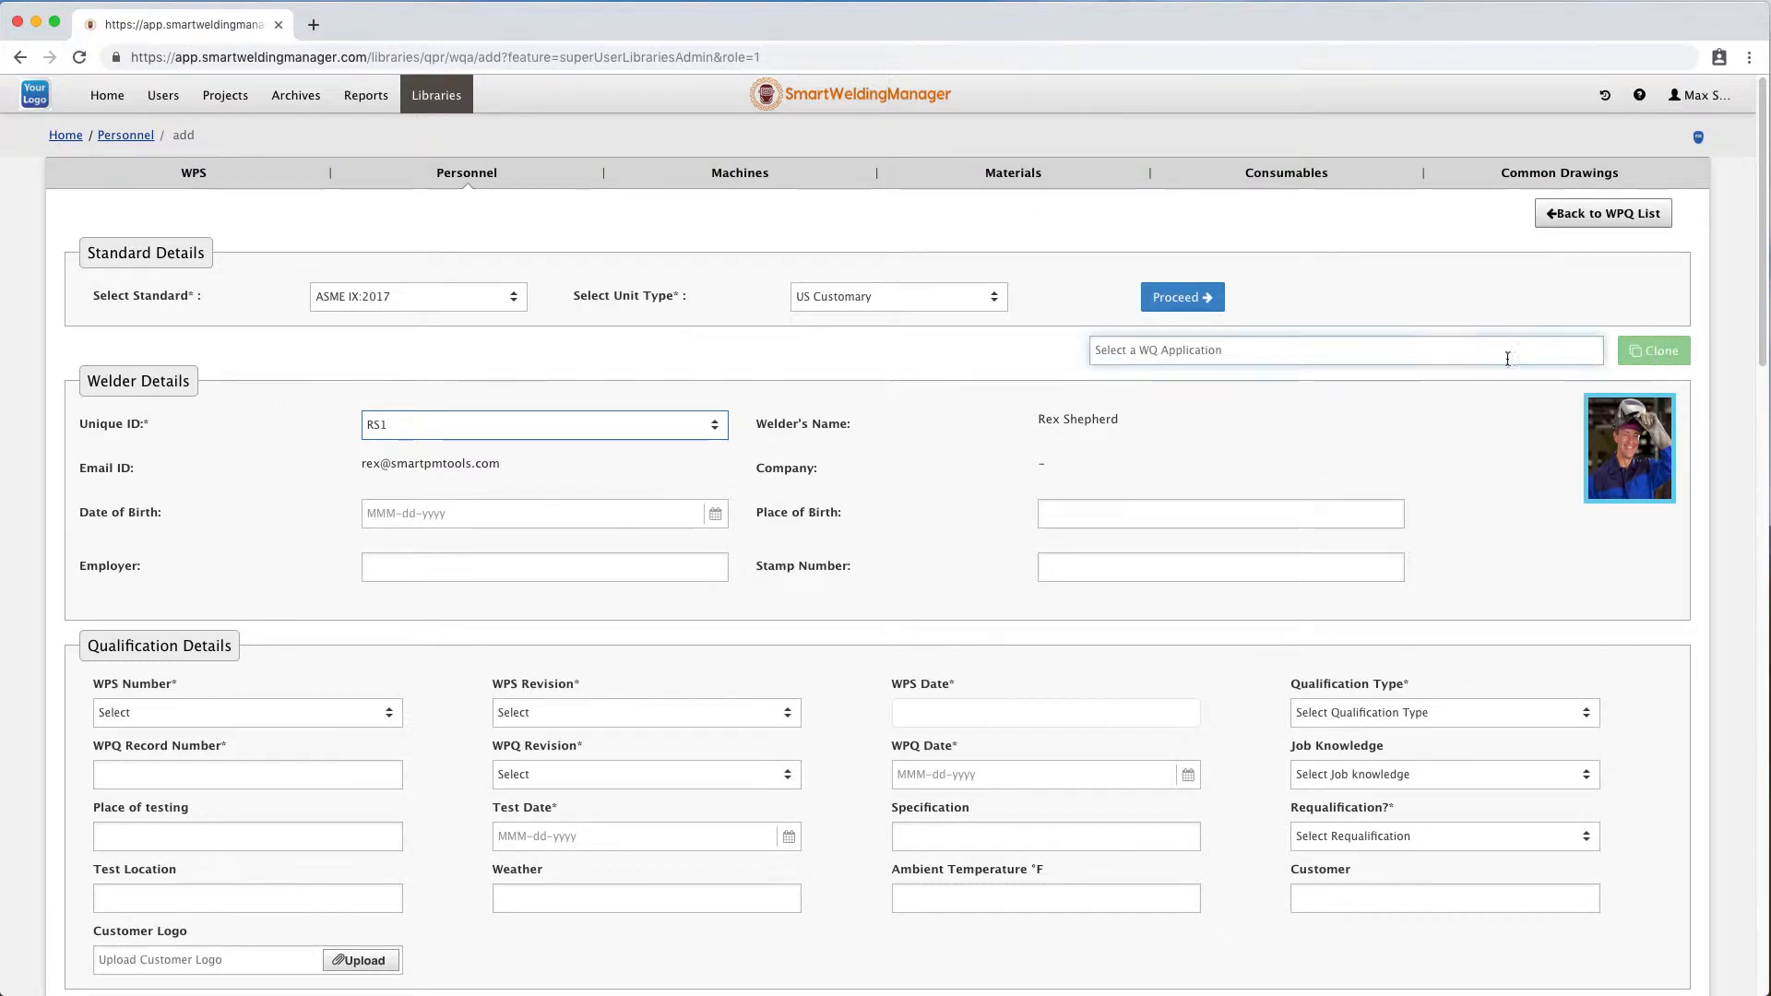
left_click(1327, 361)
type("as")
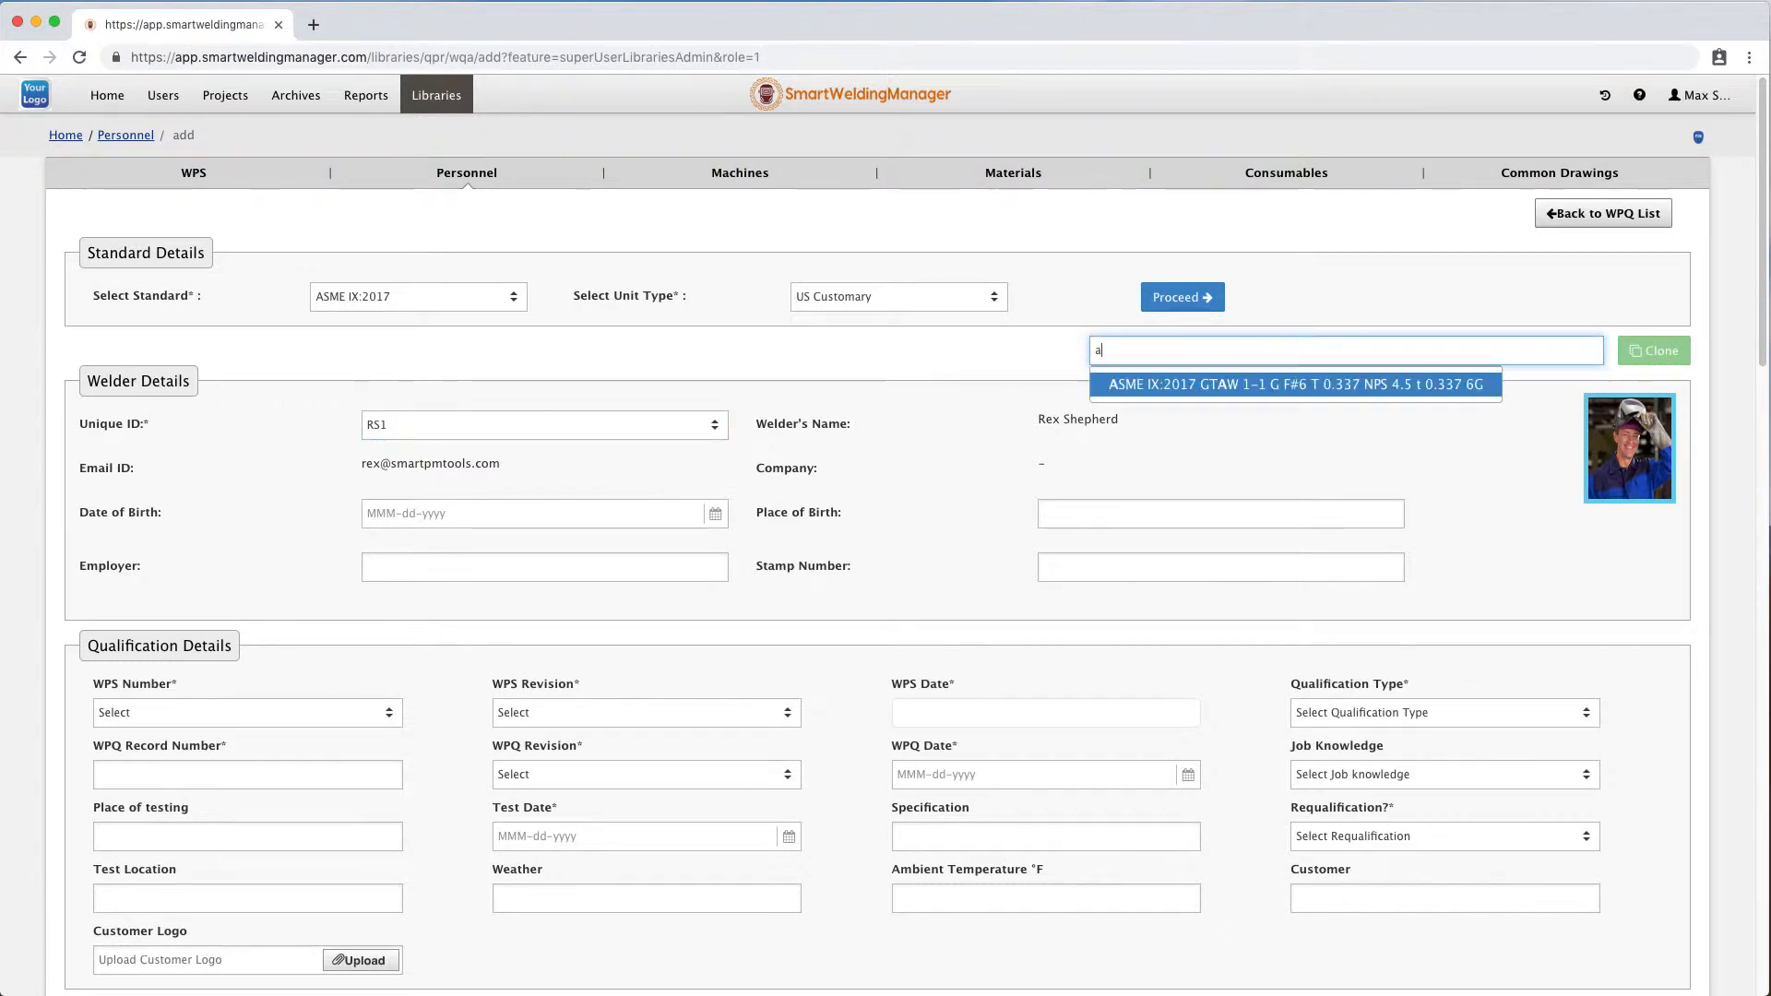
left_click(1329, 394)
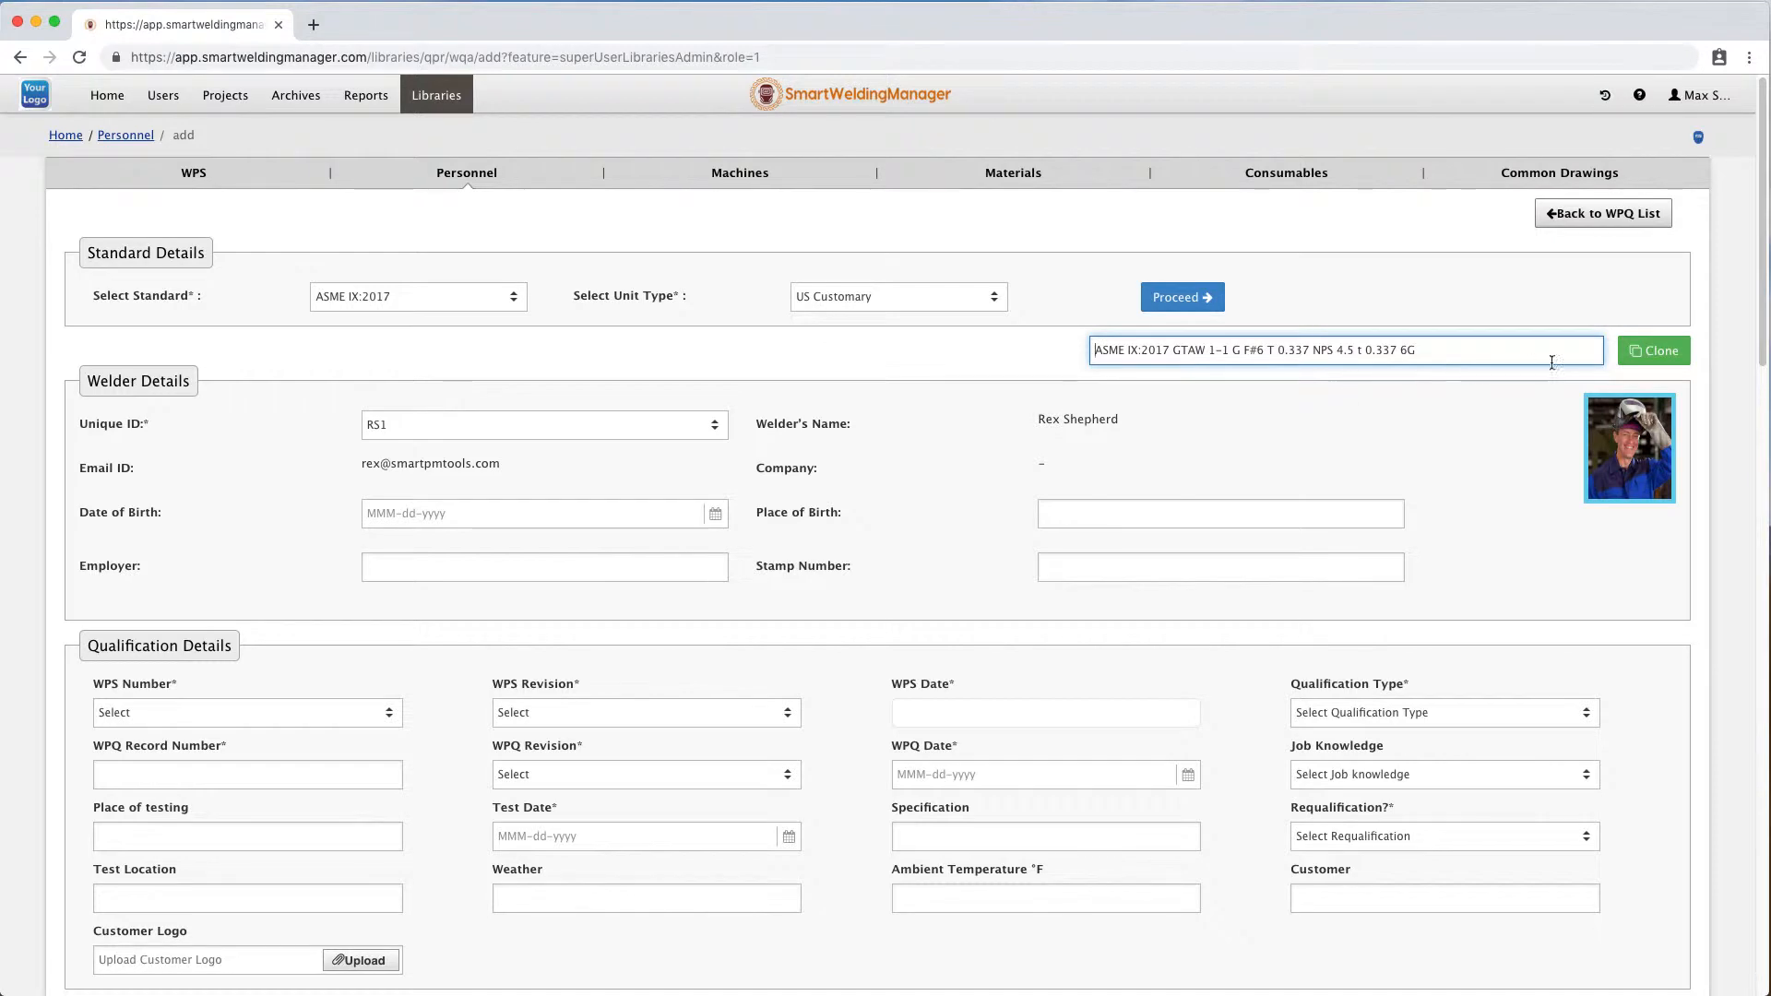
left_click(1653, 362)
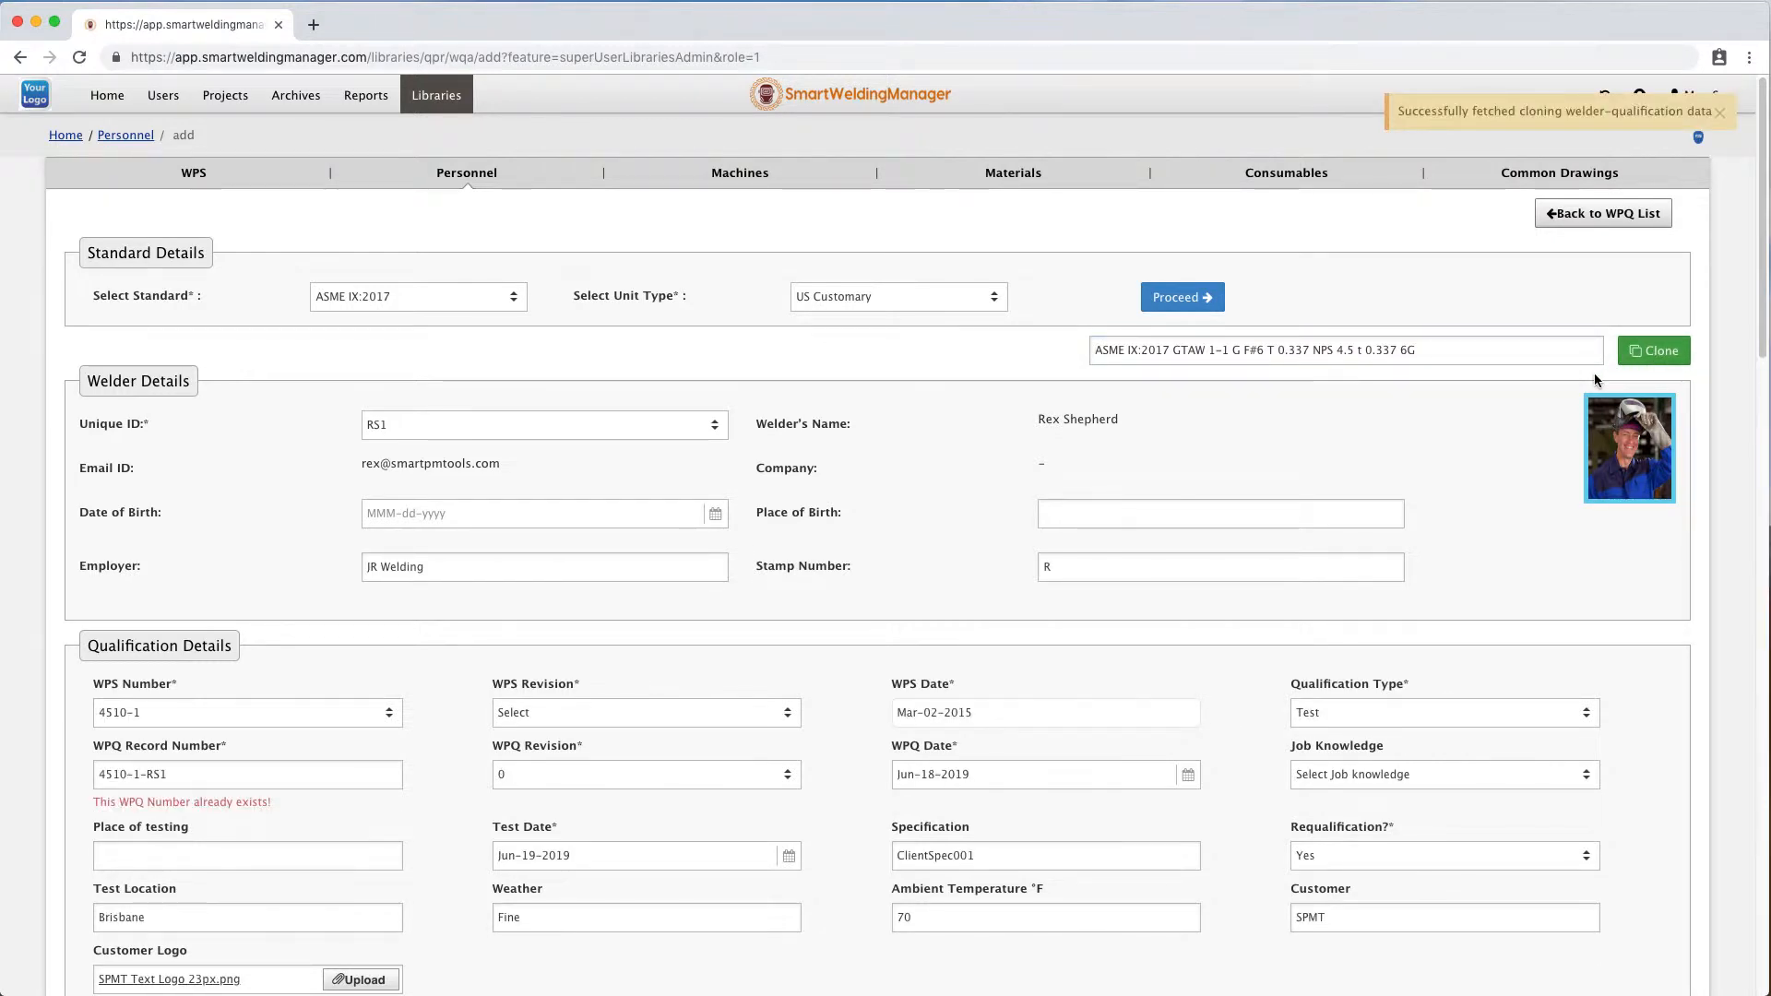
Review the cloned qualification, joint and base metal details in the form.
scroll(766, 727, "down", 5)
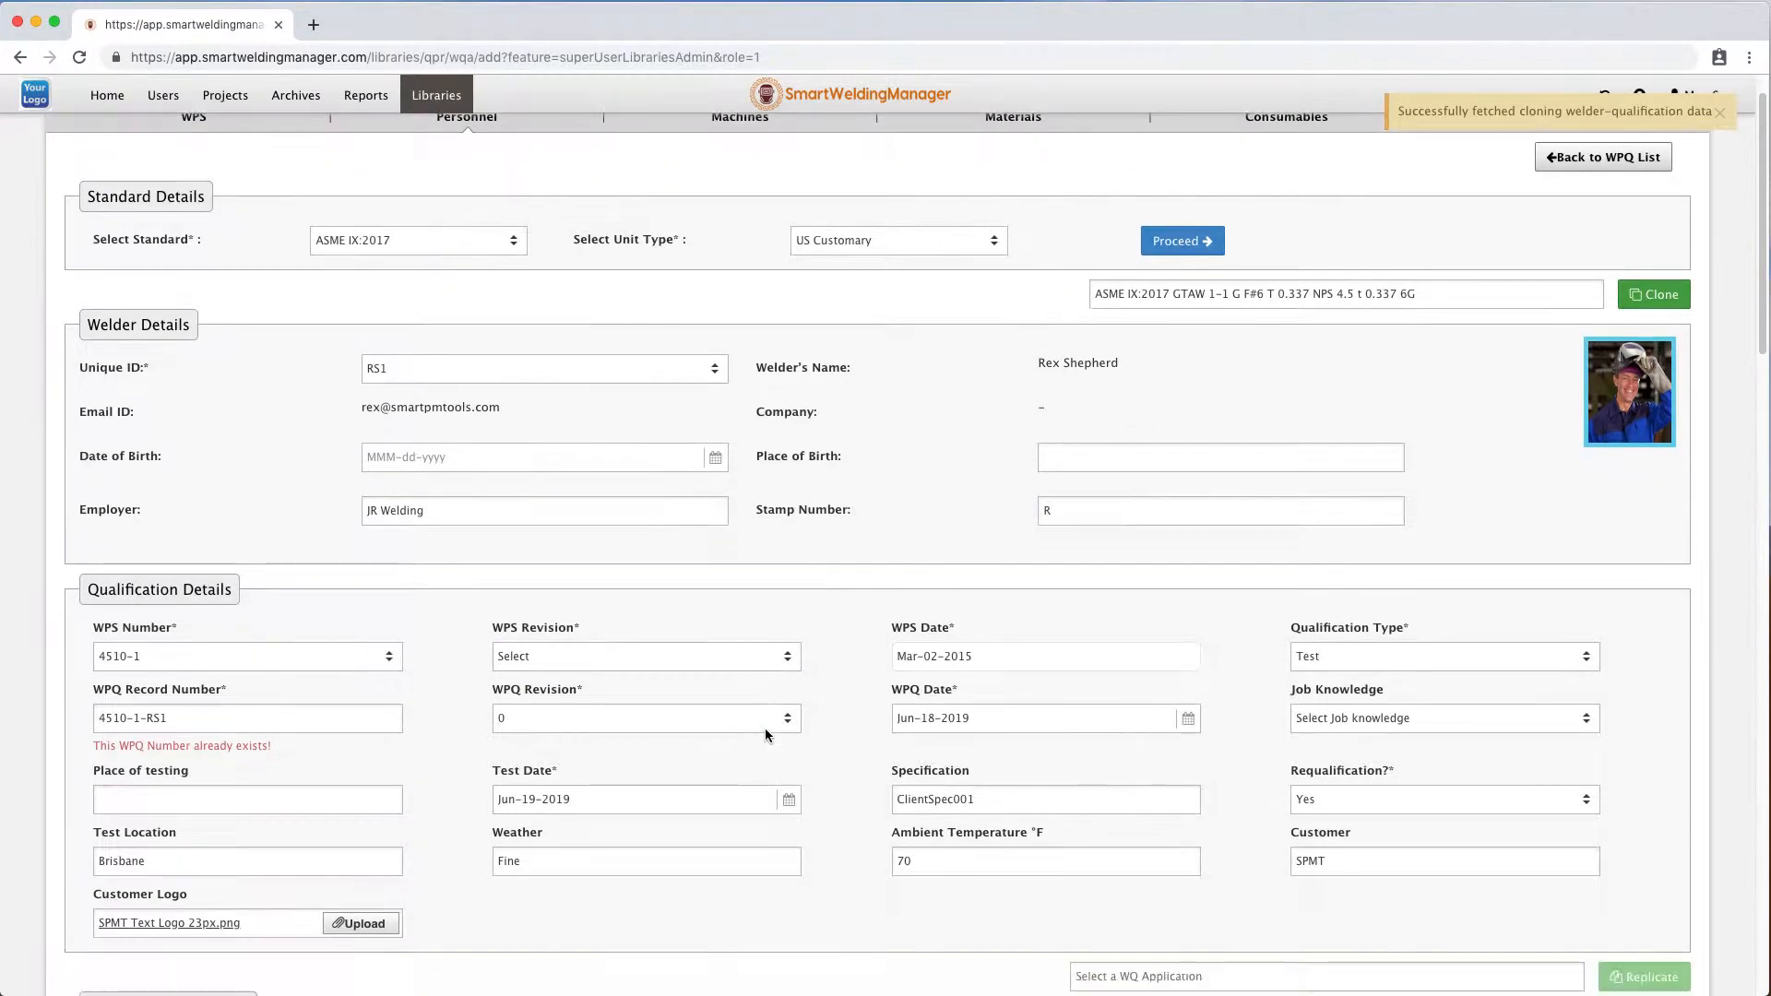
scroll(766, 728, "down", 3)
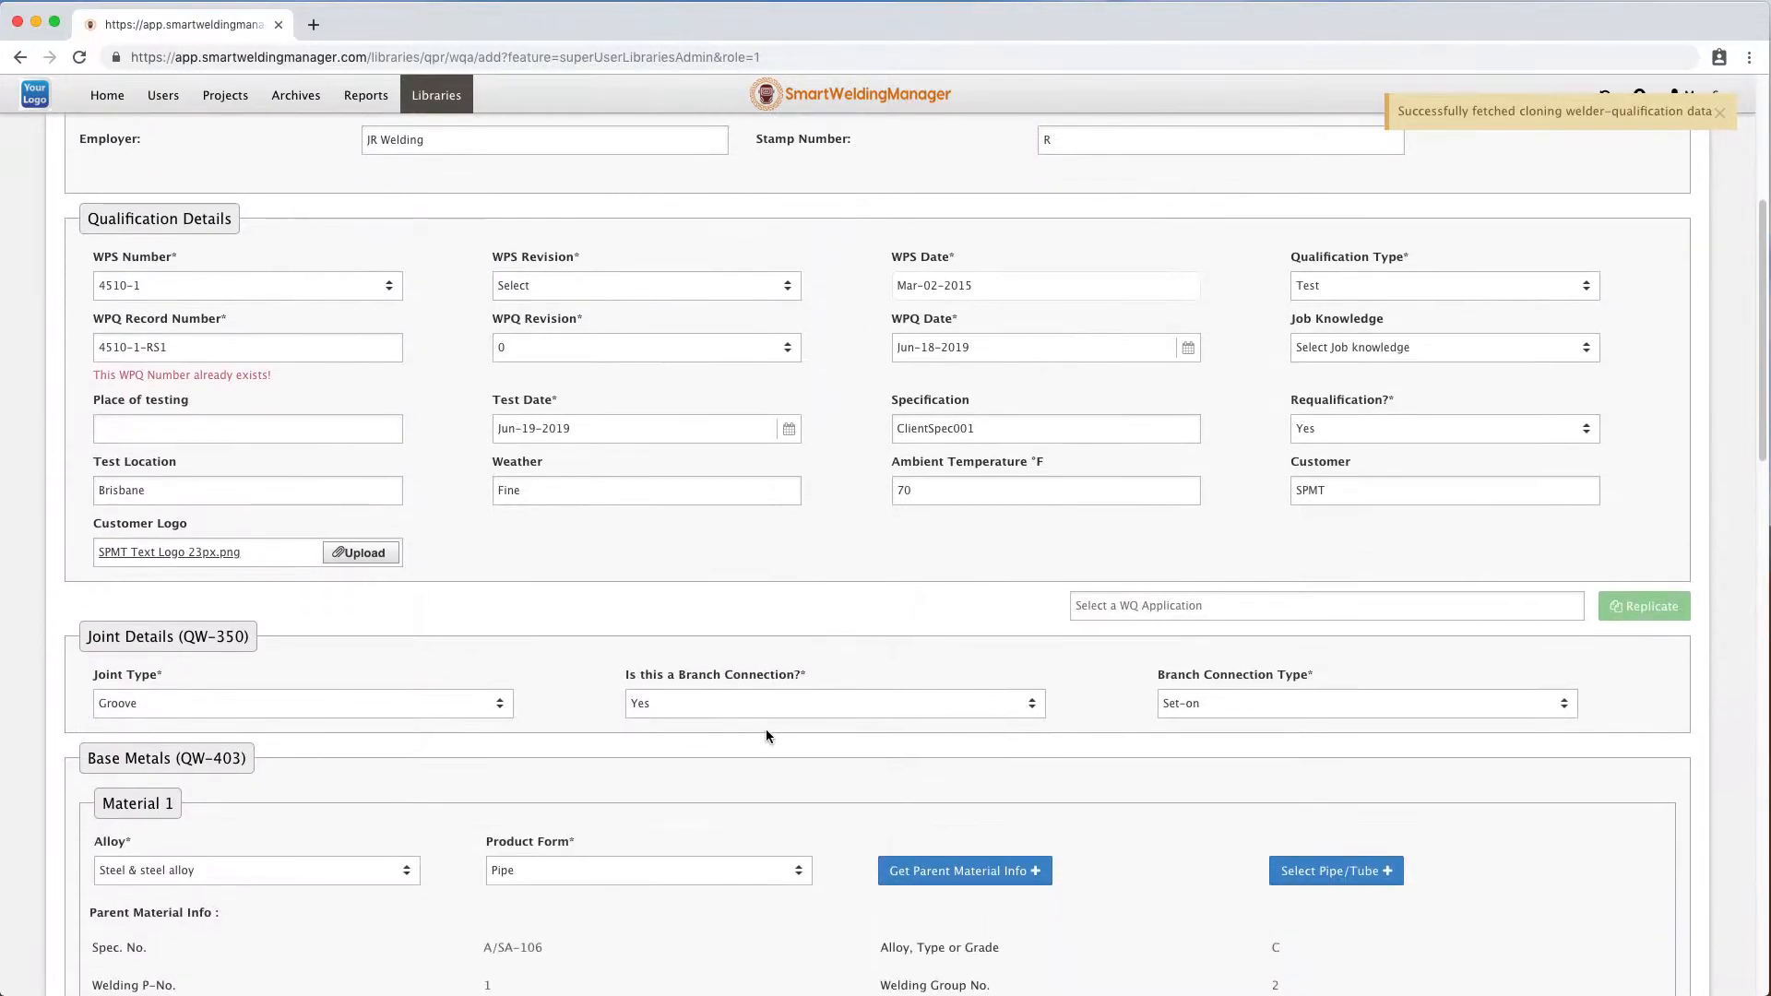
scroll(765, 729, "down", 7)
scroll(1055, 628, "up", 5)
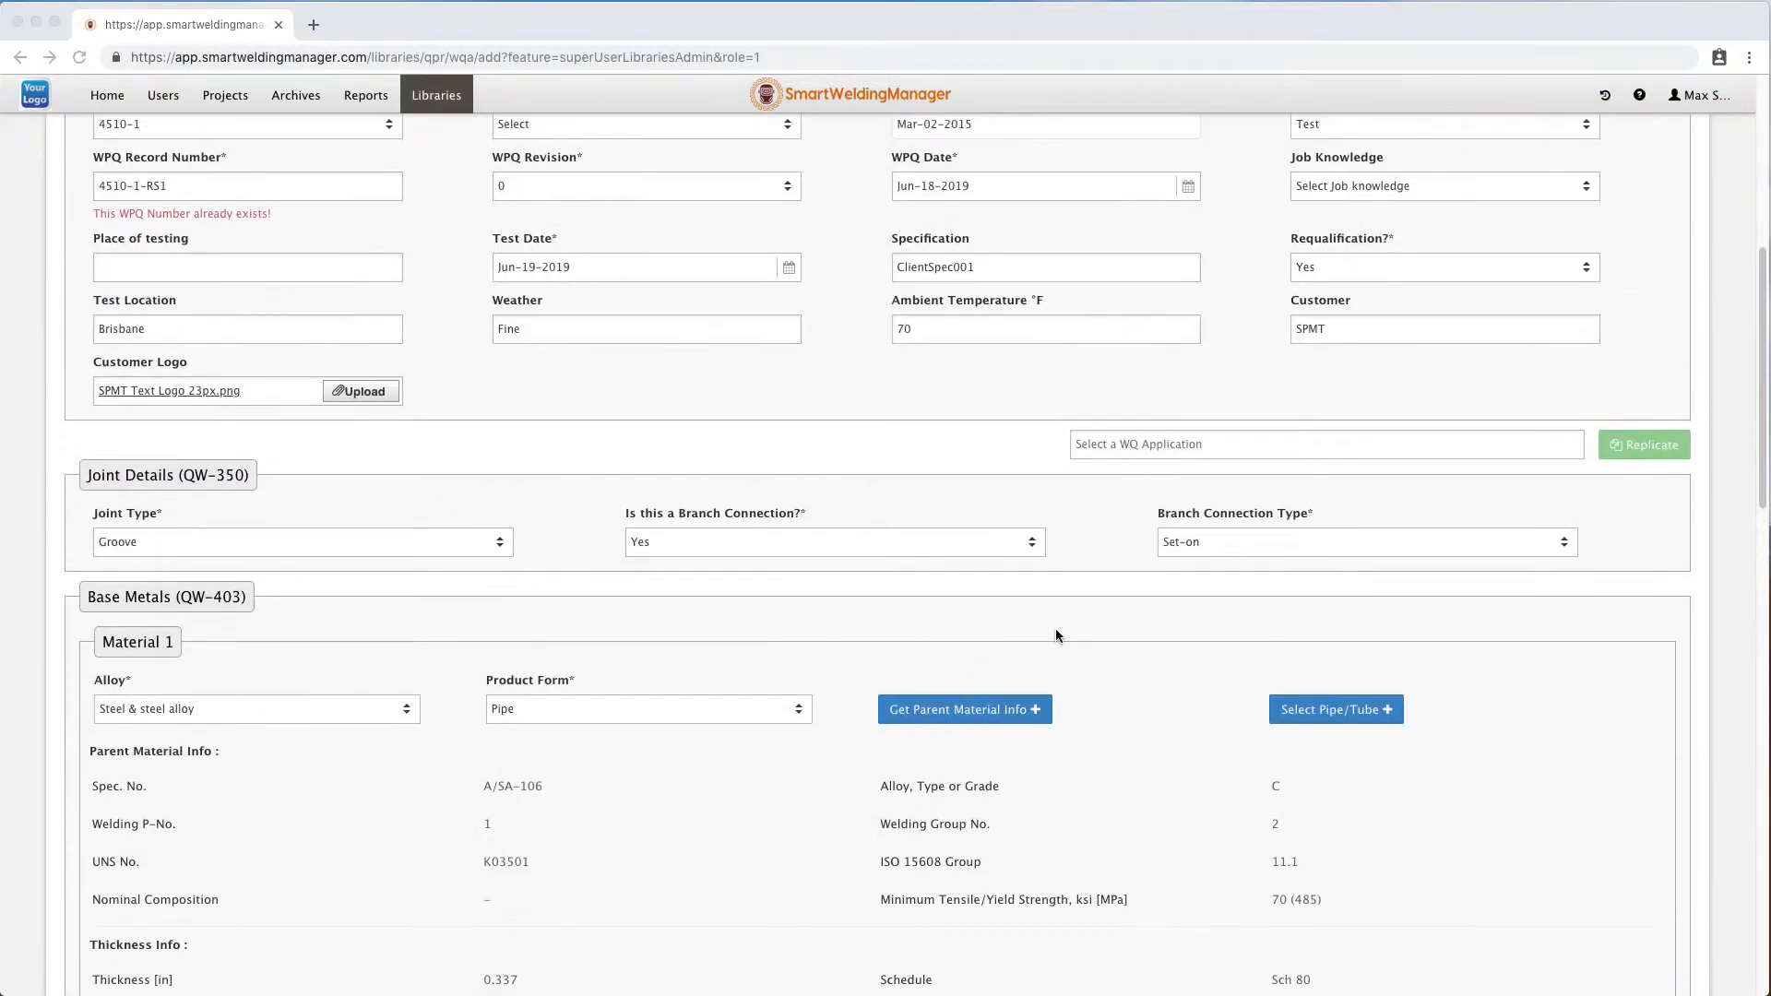
scroll(1055, 629, "up", 10)
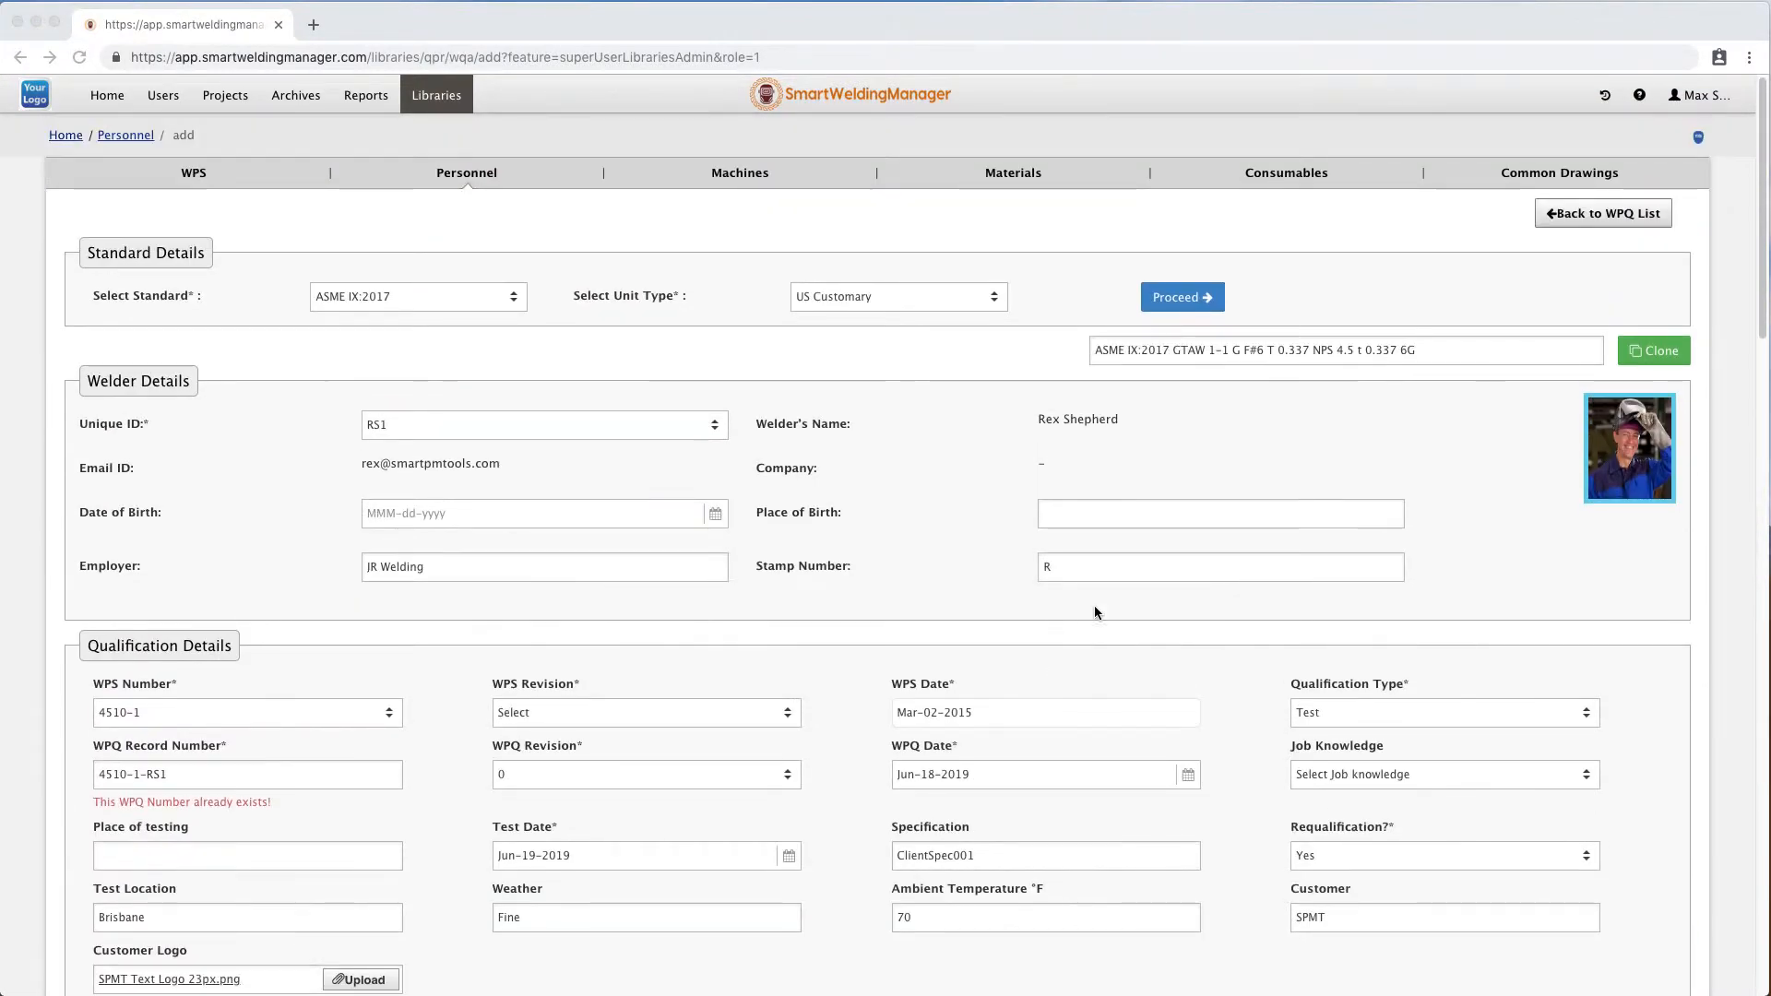
Return to the WPQ list, discarding the unsaved cloned form.
left_click(1581, 212)
left_click(1582, 212)
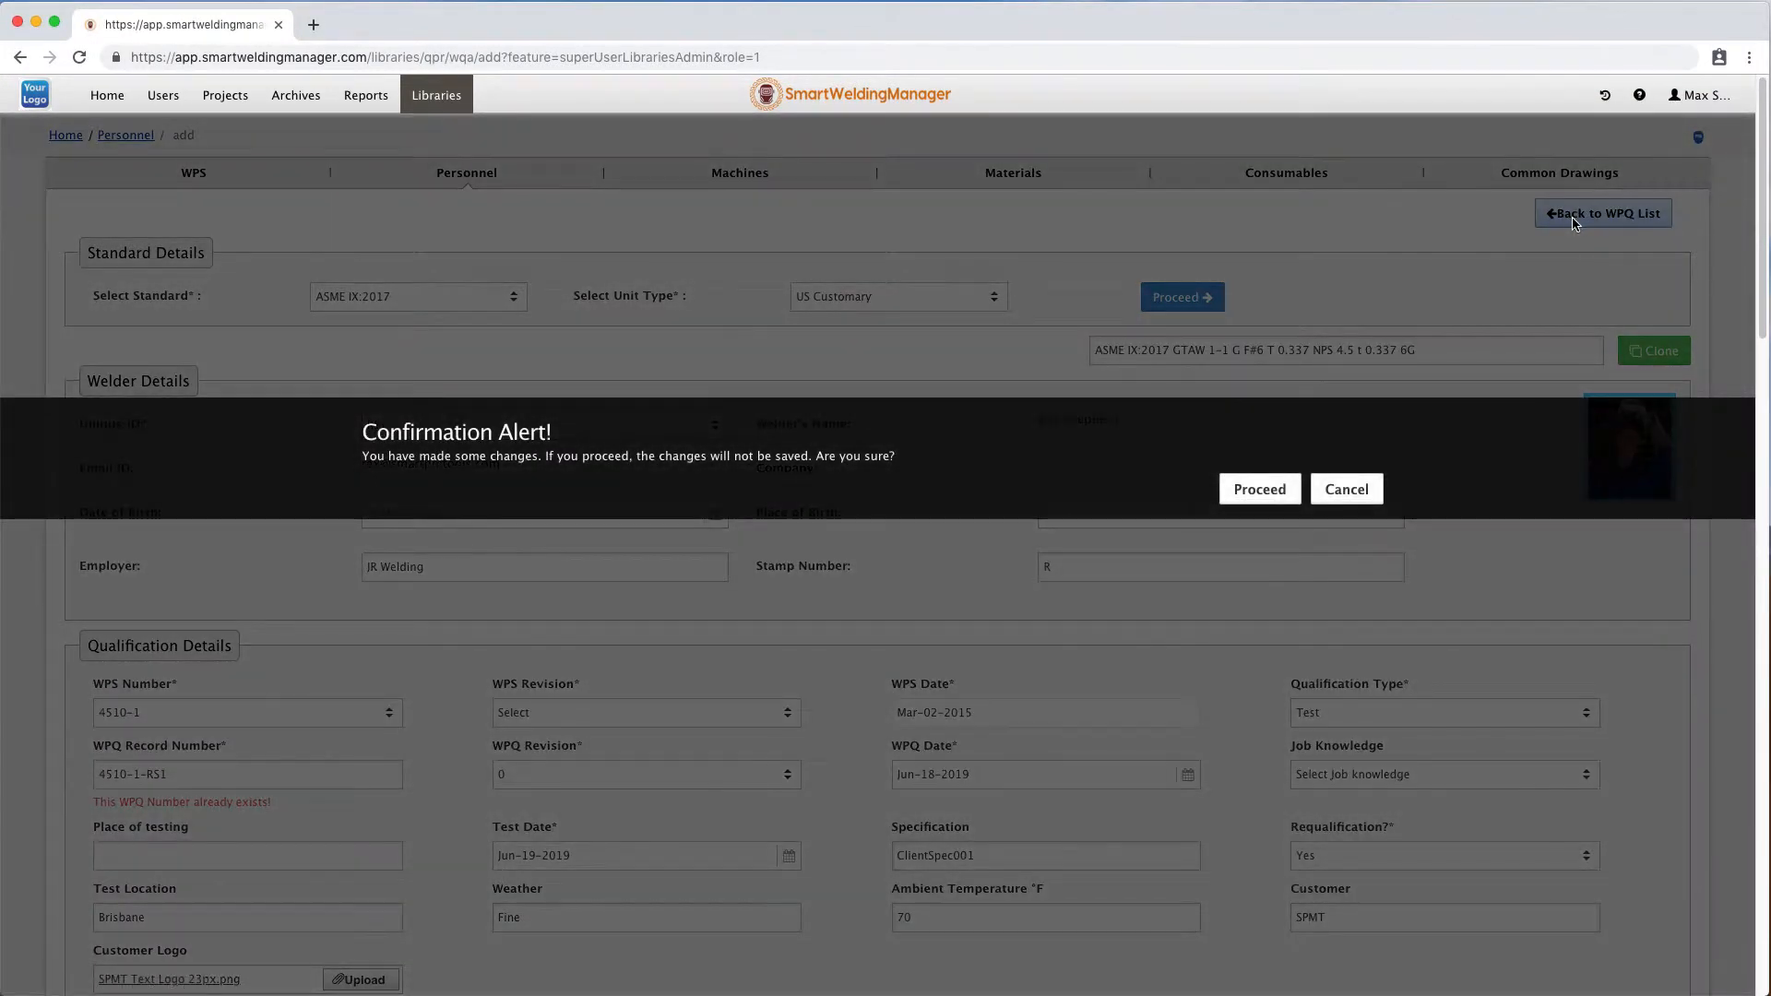
left_click(1269, 496)
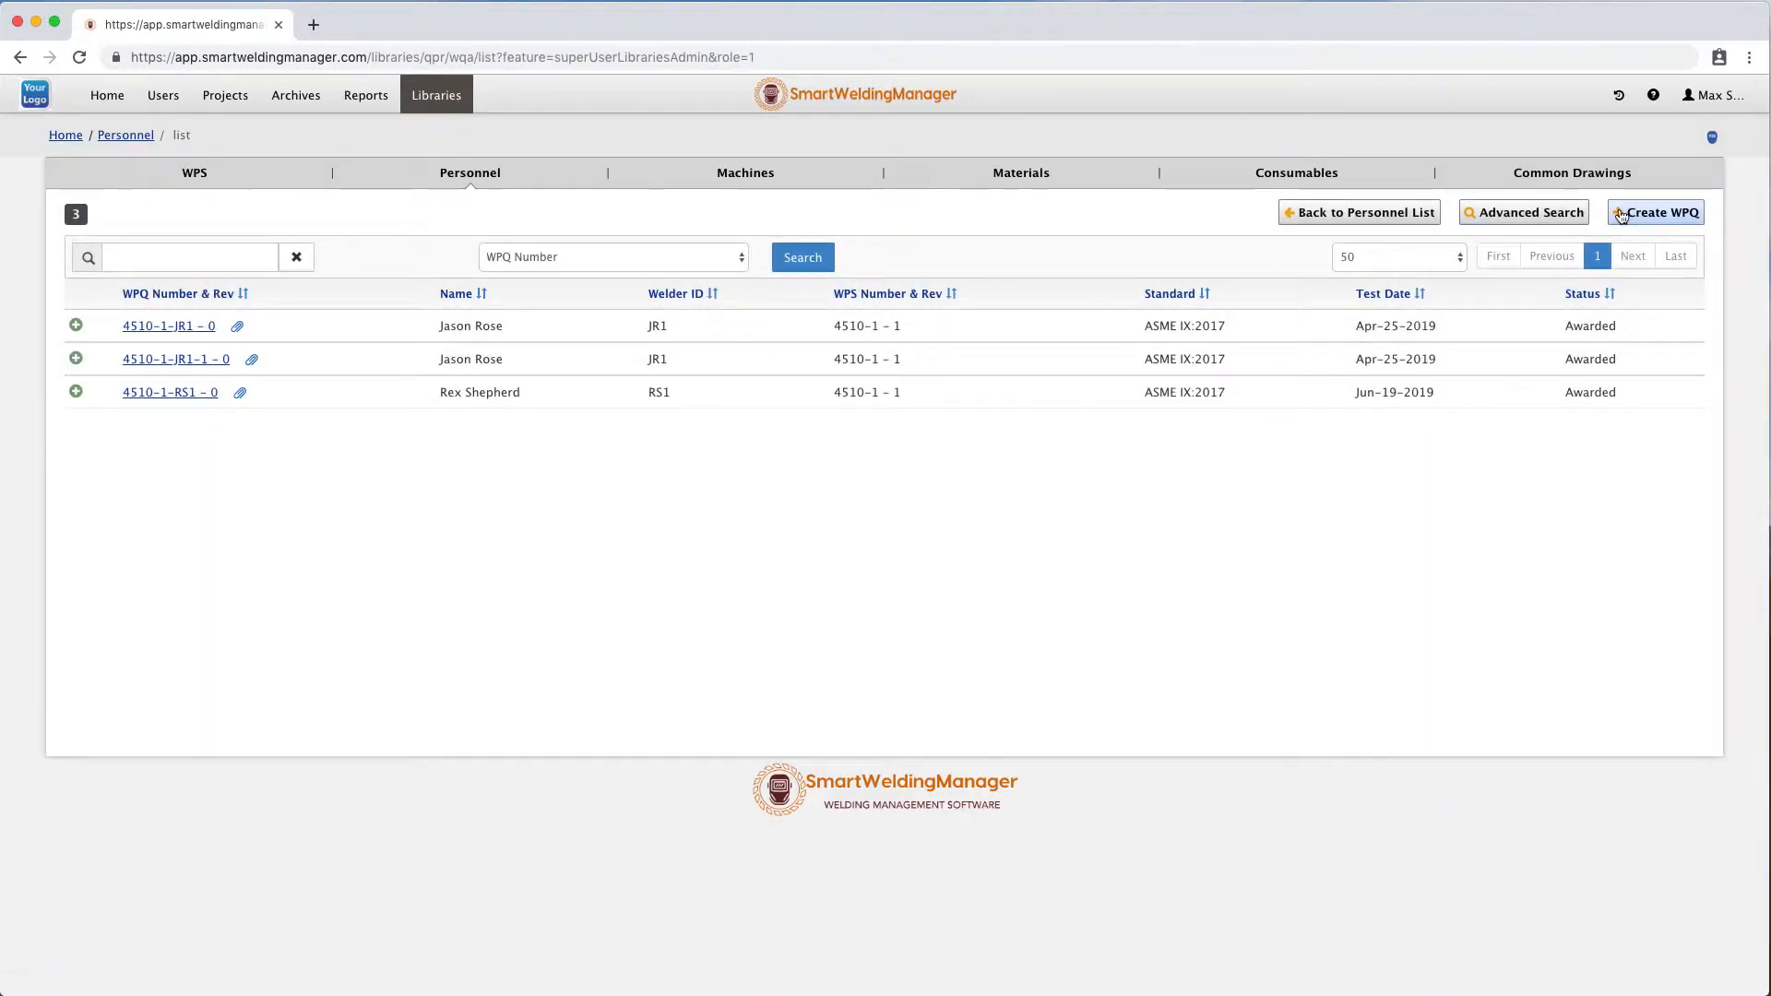
Create a new WPQ with the ASME IX:2017 standard and US Customary units, and proceed.
left_click(1663, 212)
left_click(425, 297)
left_click(432, 330)
left_click(847, 297)
left_click(847, 324)
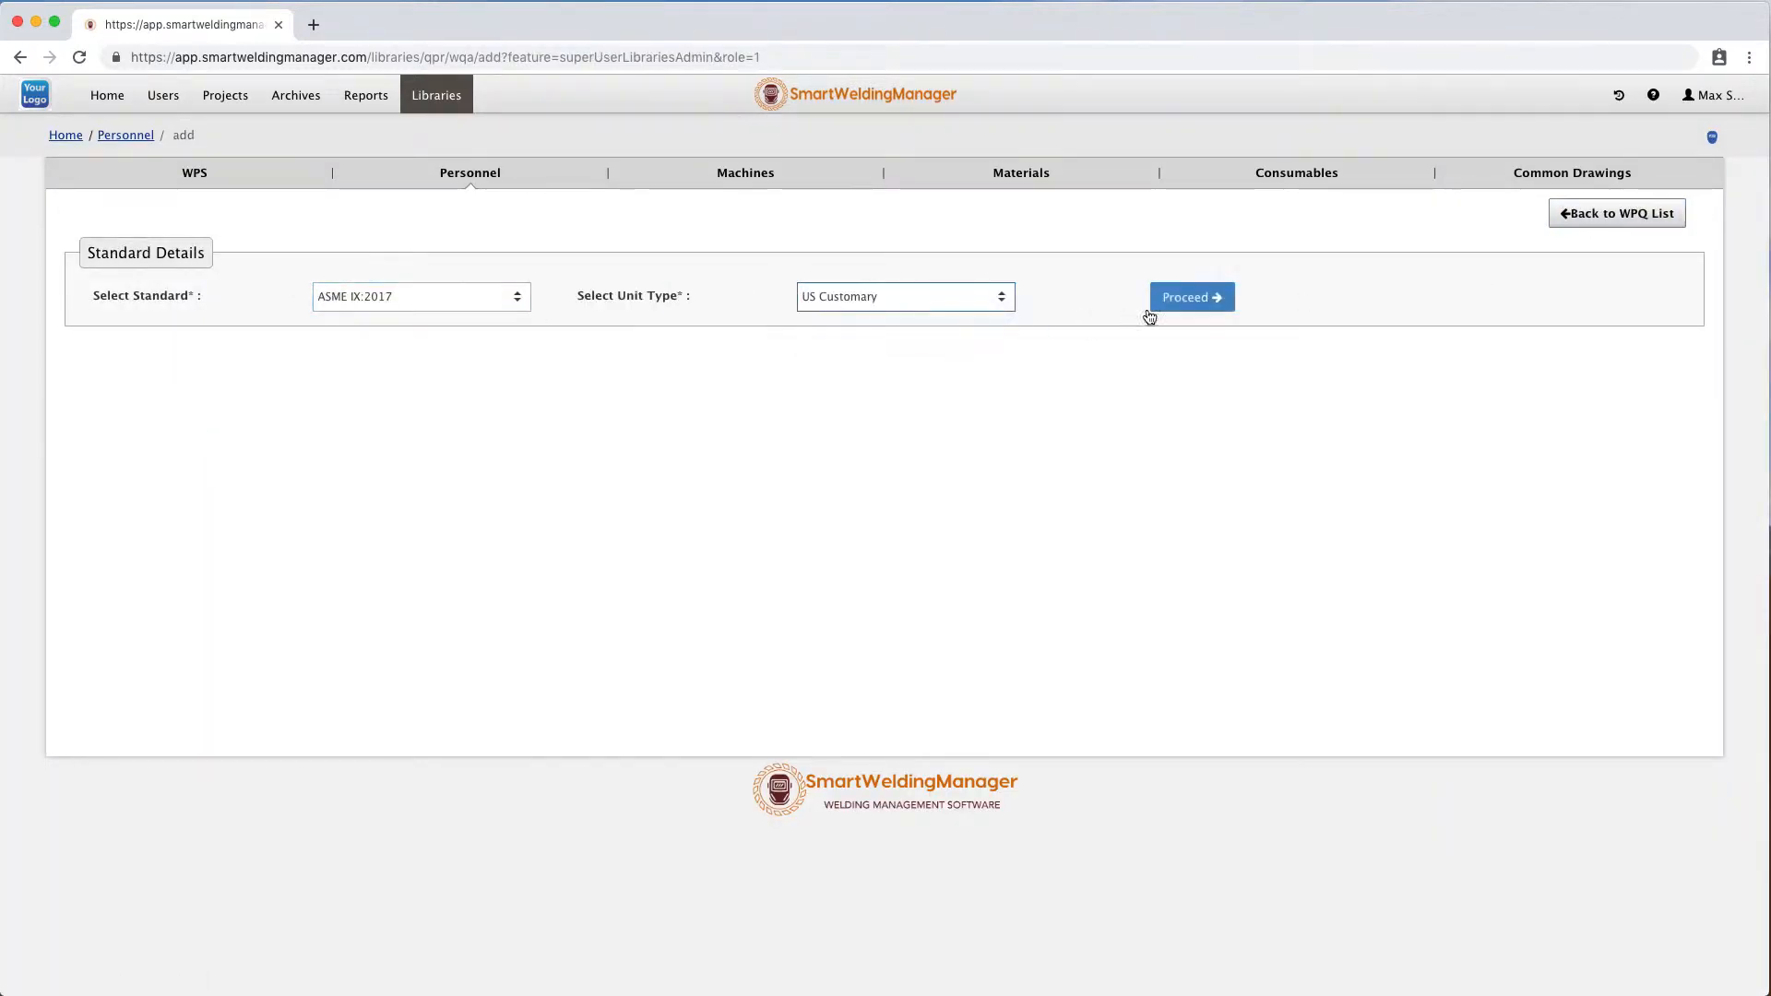
left_click(1190, 297)
Select welder RS1 and set the WPS Number to 4510-1.
left_click(476, 396)
left_click(445, 520)
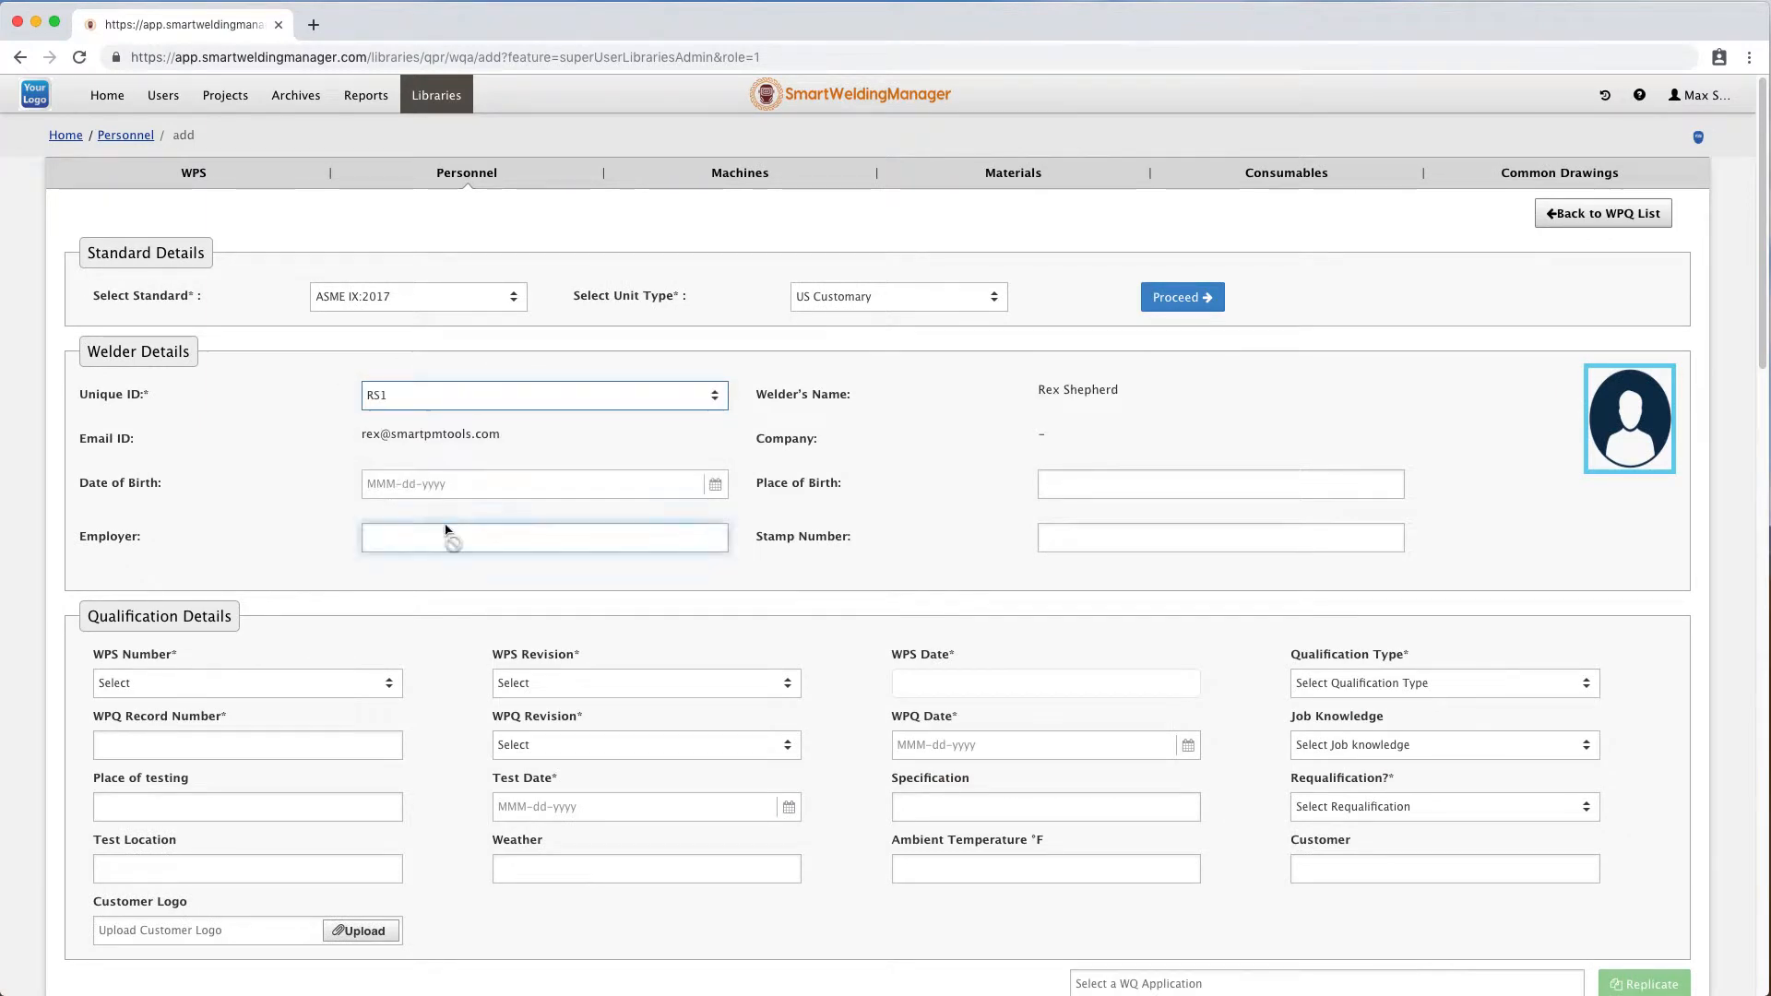
scroll(735, 616, "down", 3)
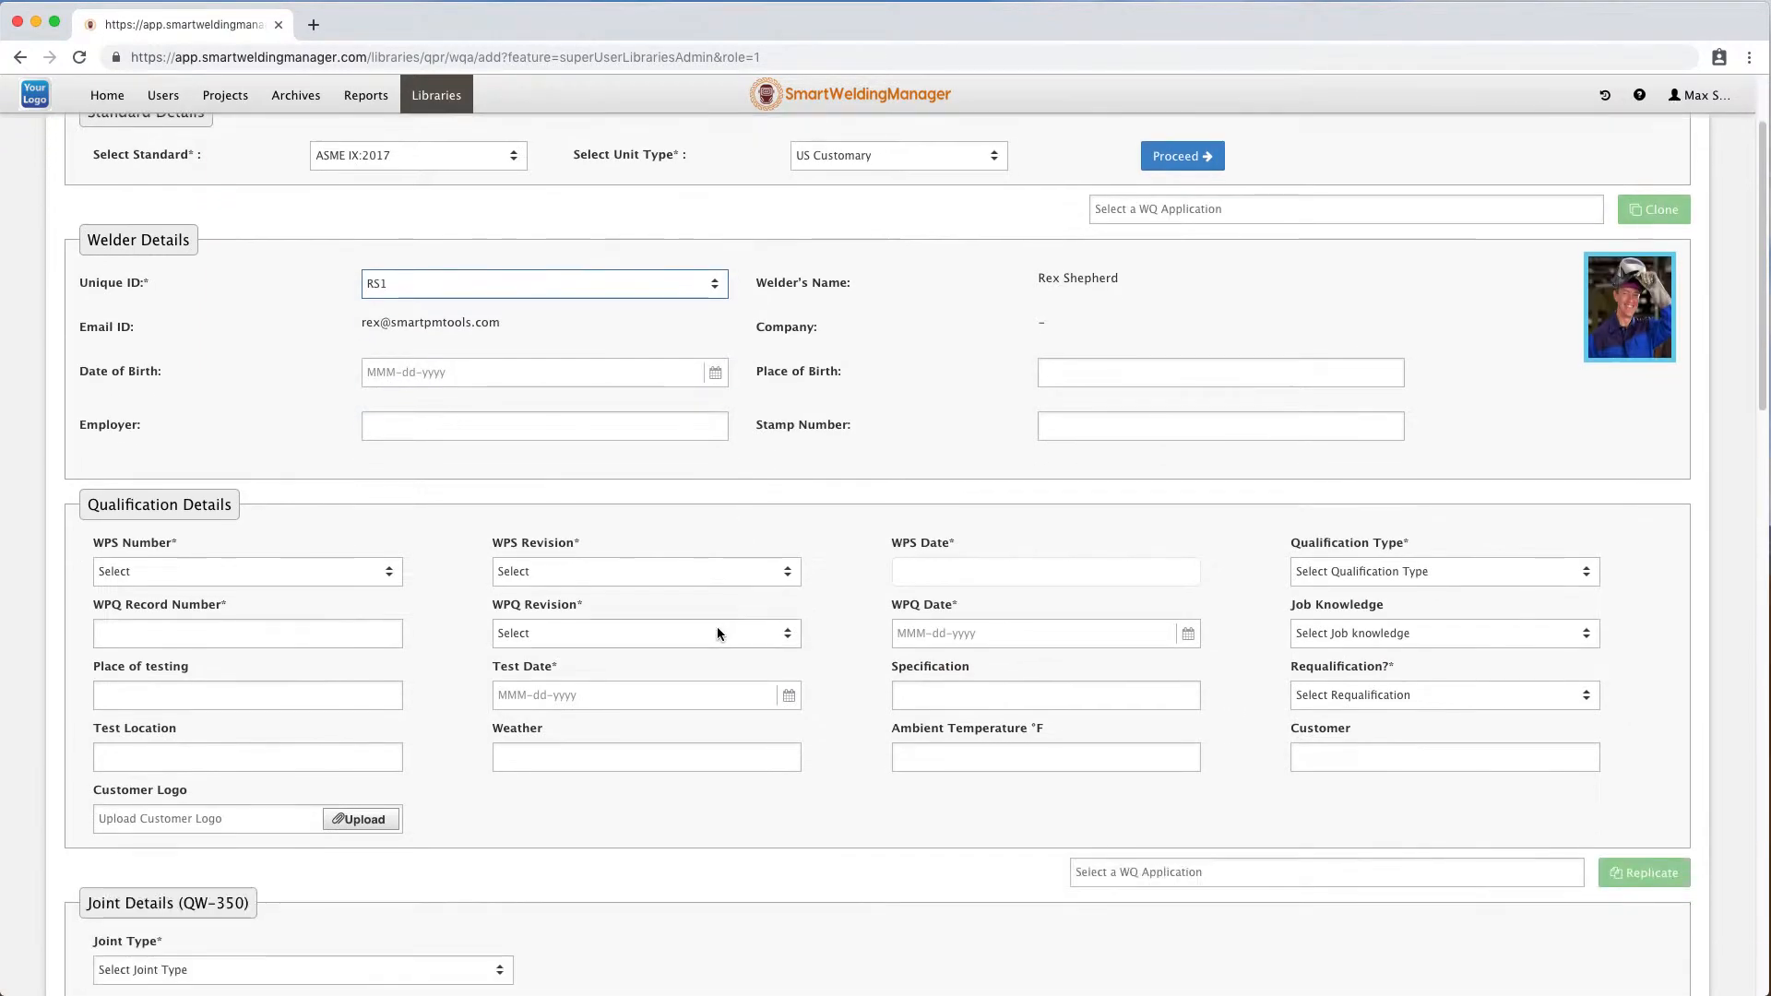
left_click(300, 572)
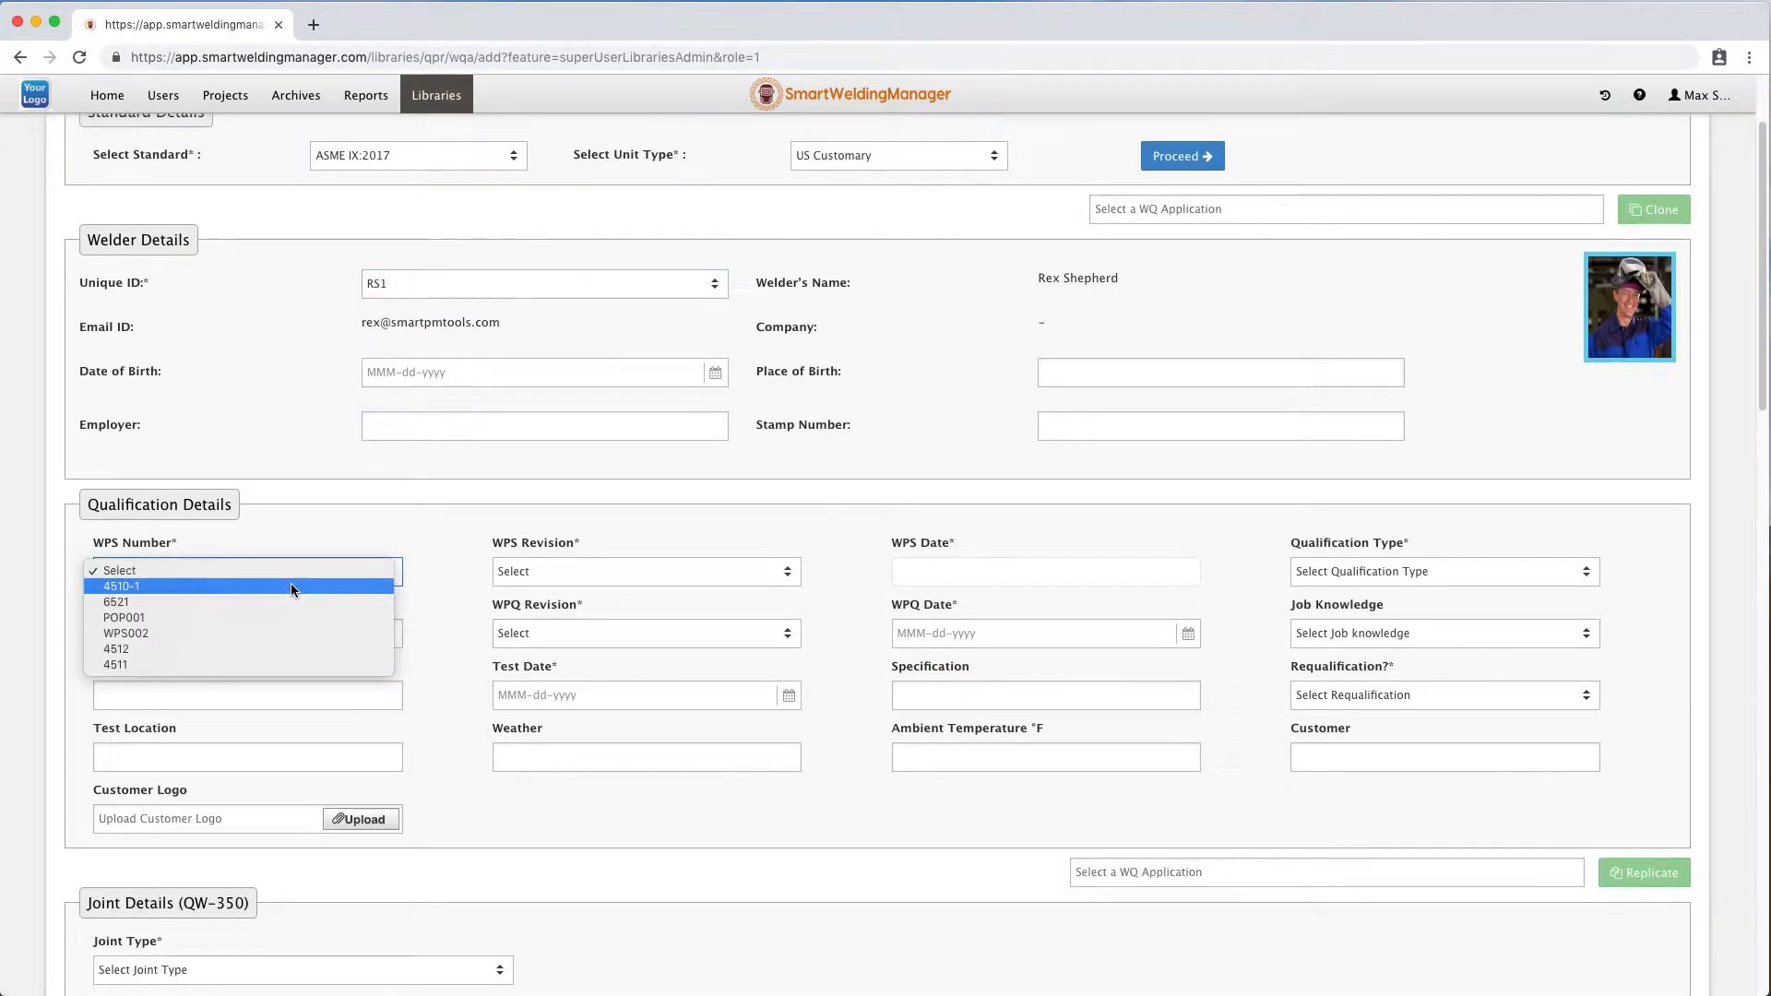
left_click(291, 586)
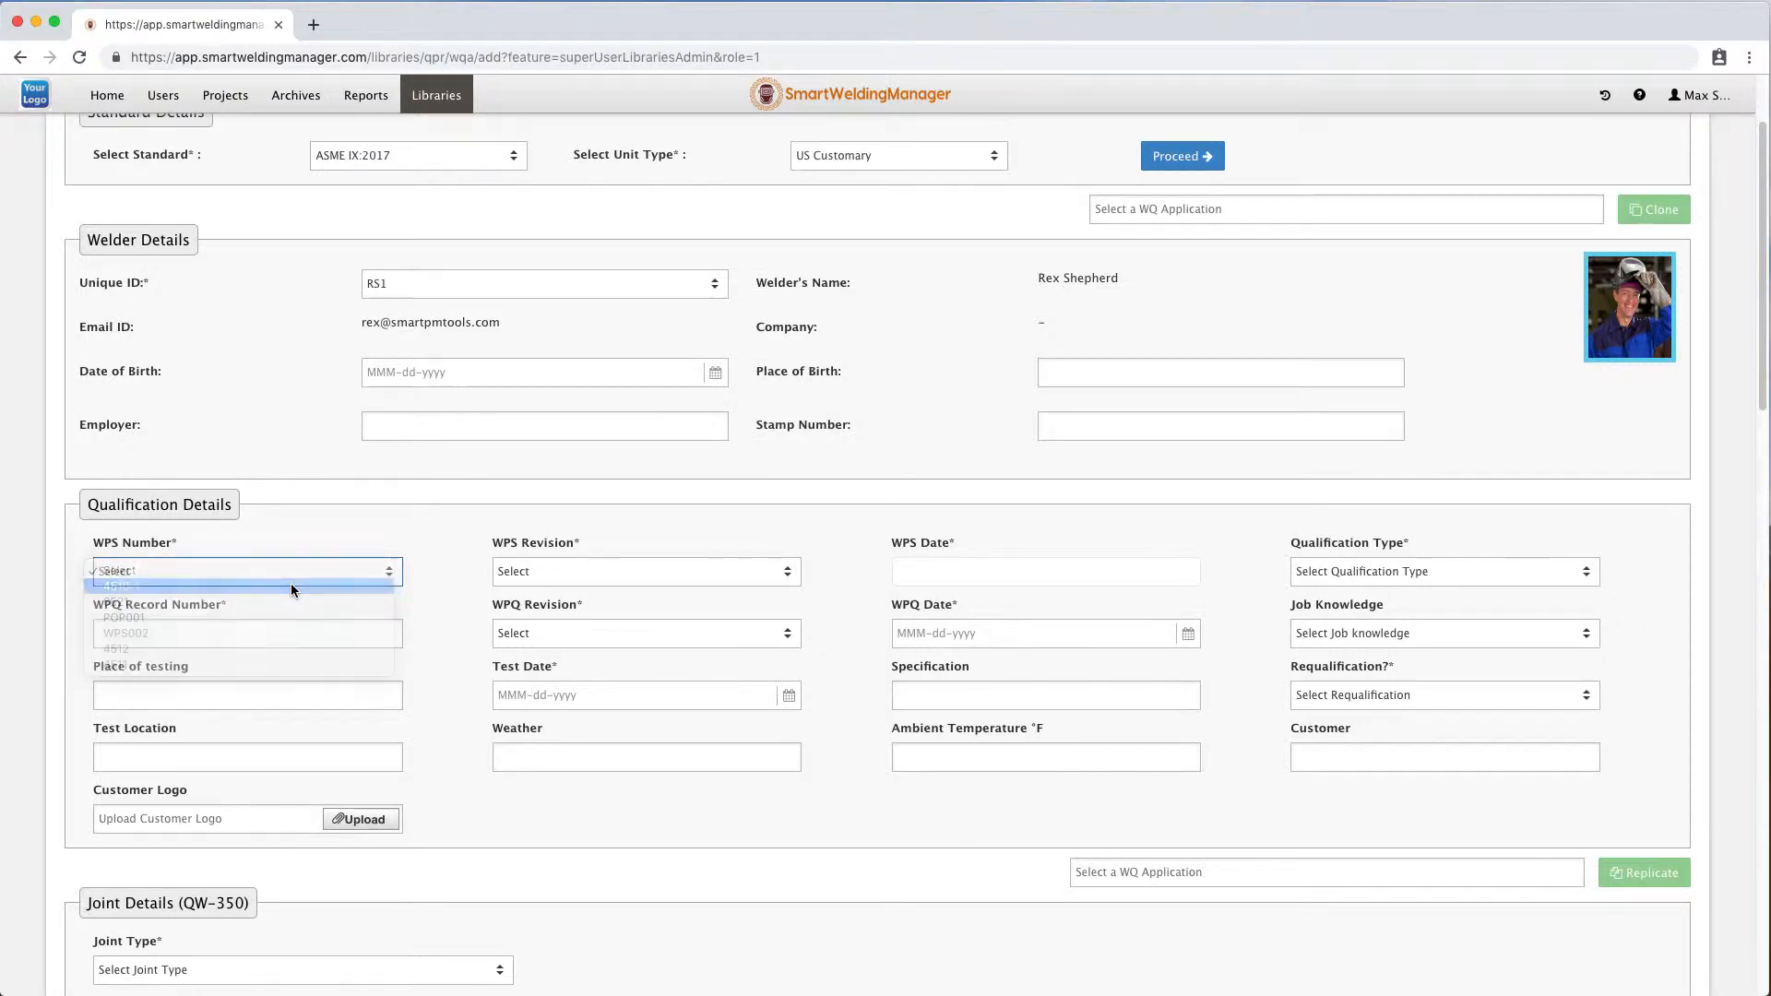
Set the qualification type to Test.
left_click(1408, 574)
left_click(1408, 573)
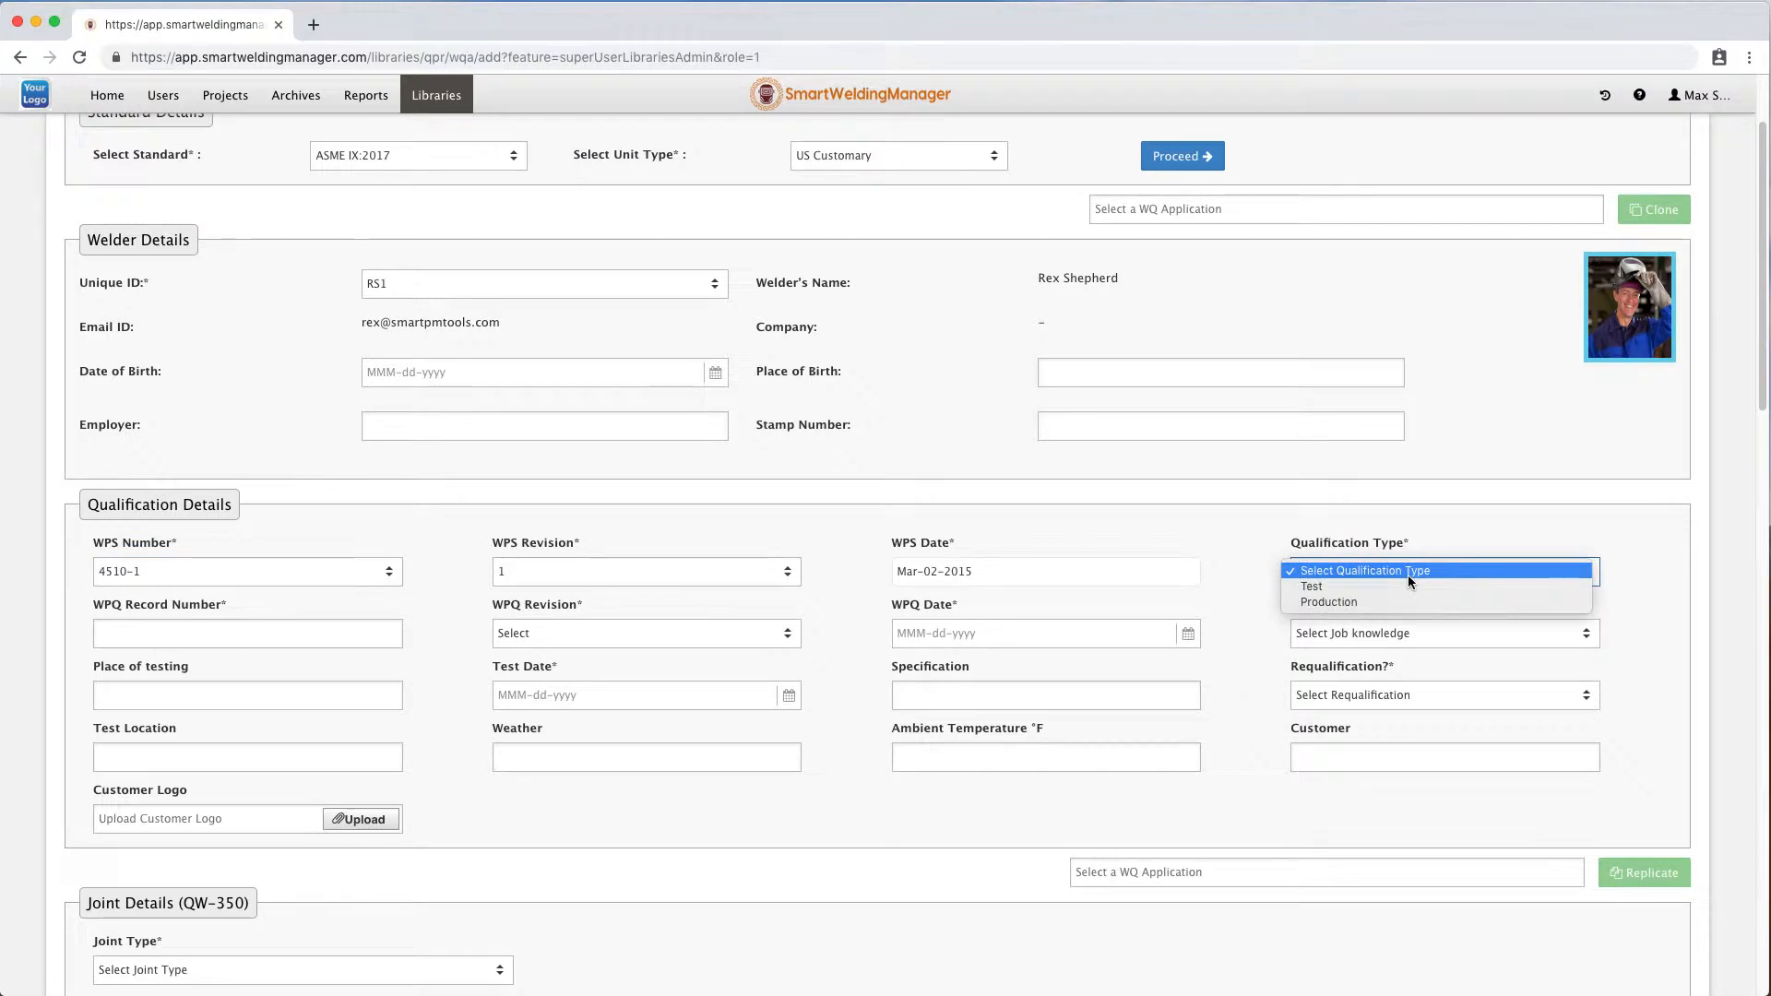
left_click(1408, 589)
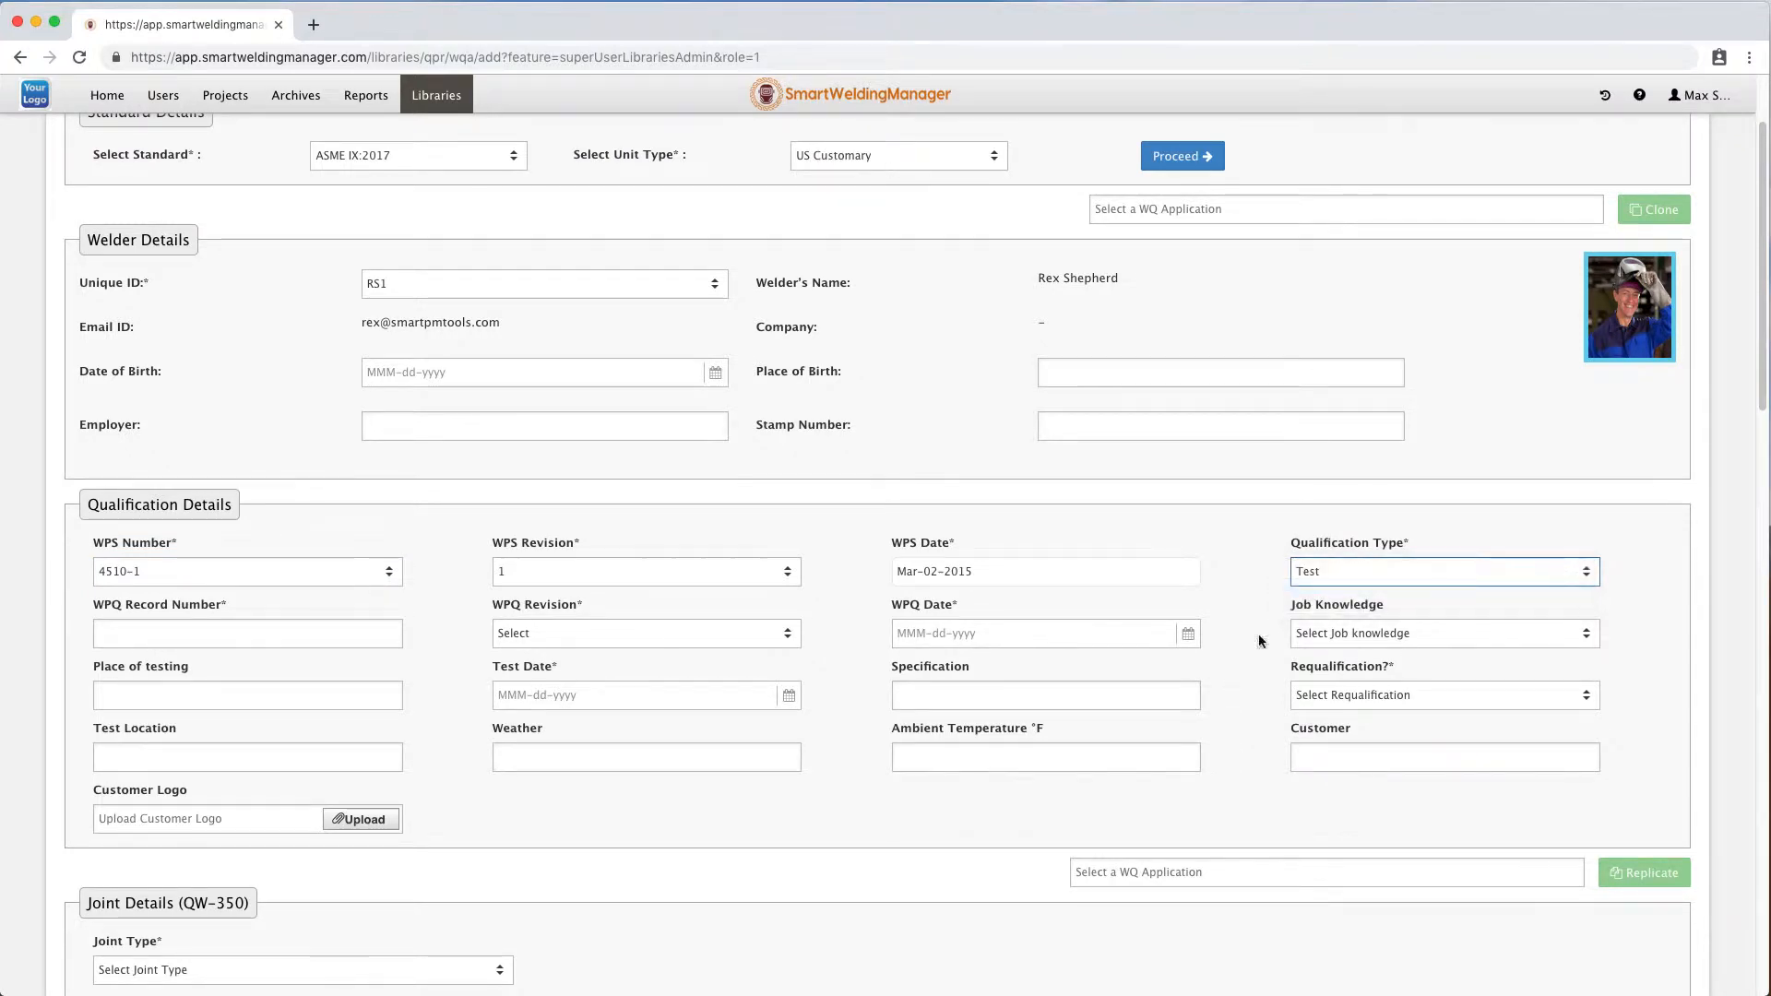
Enter 4510-1-RS1 as the WPQ record number.
left_click(178, 686)
left_click(208, 632)
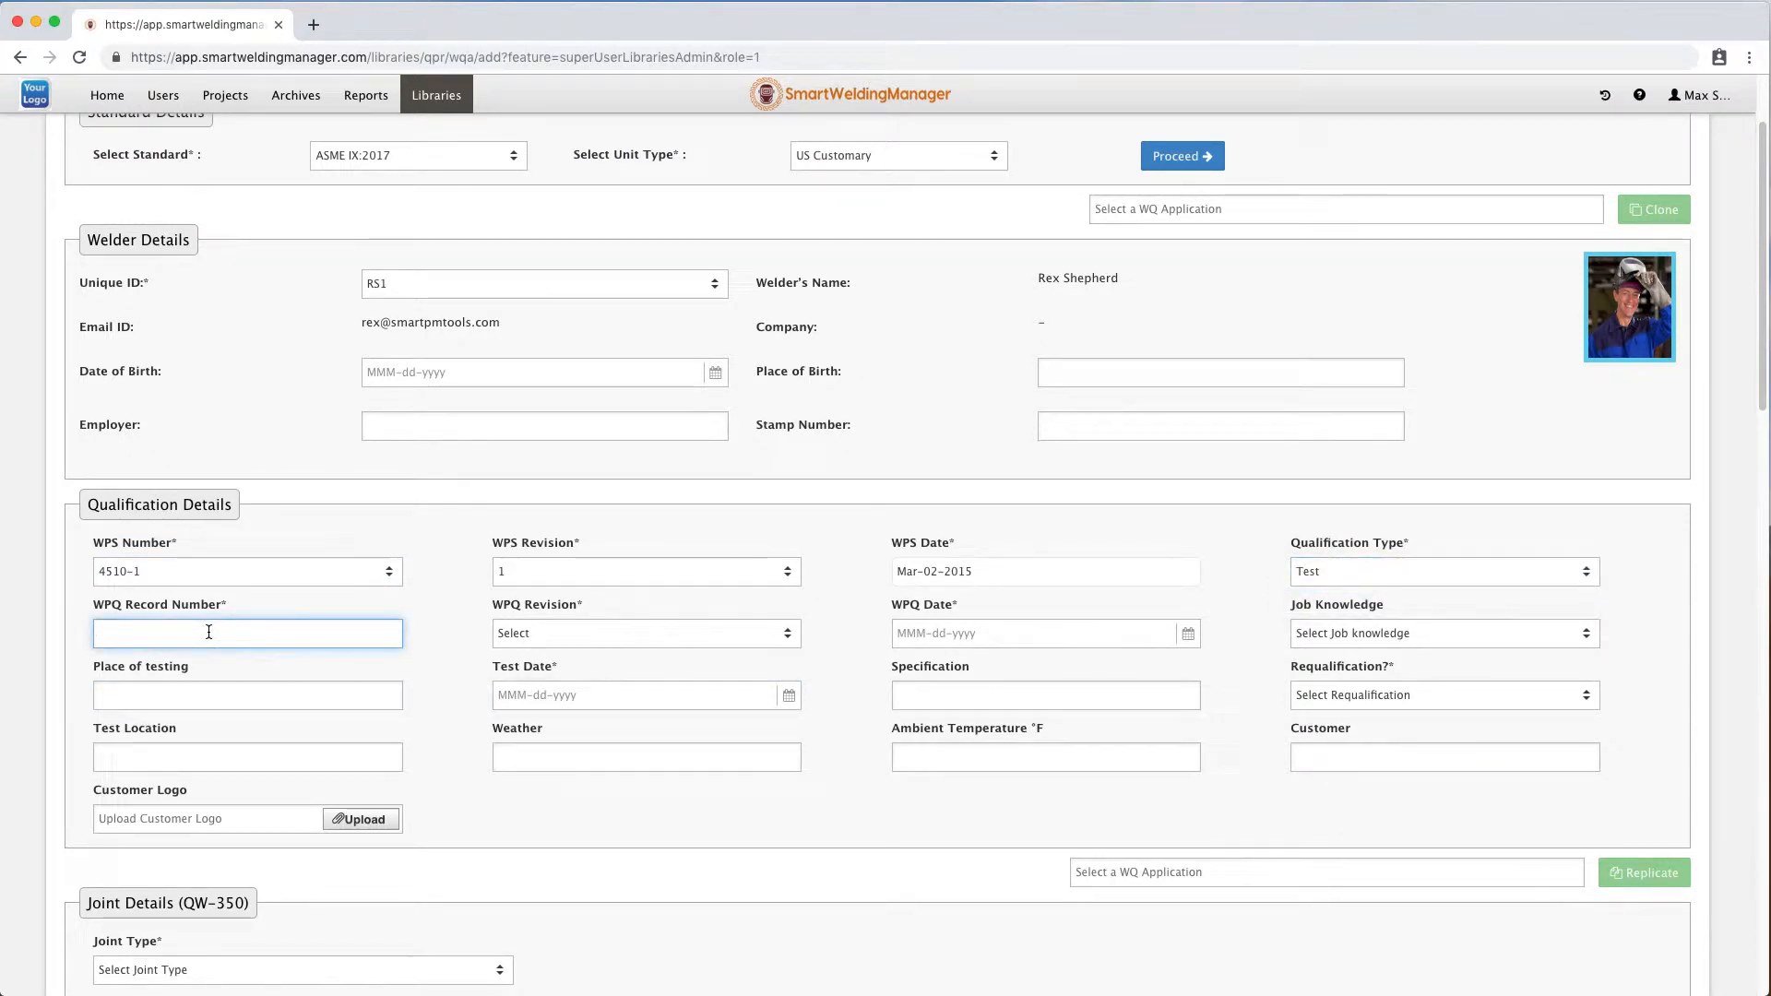
type("4510-1-RS1")
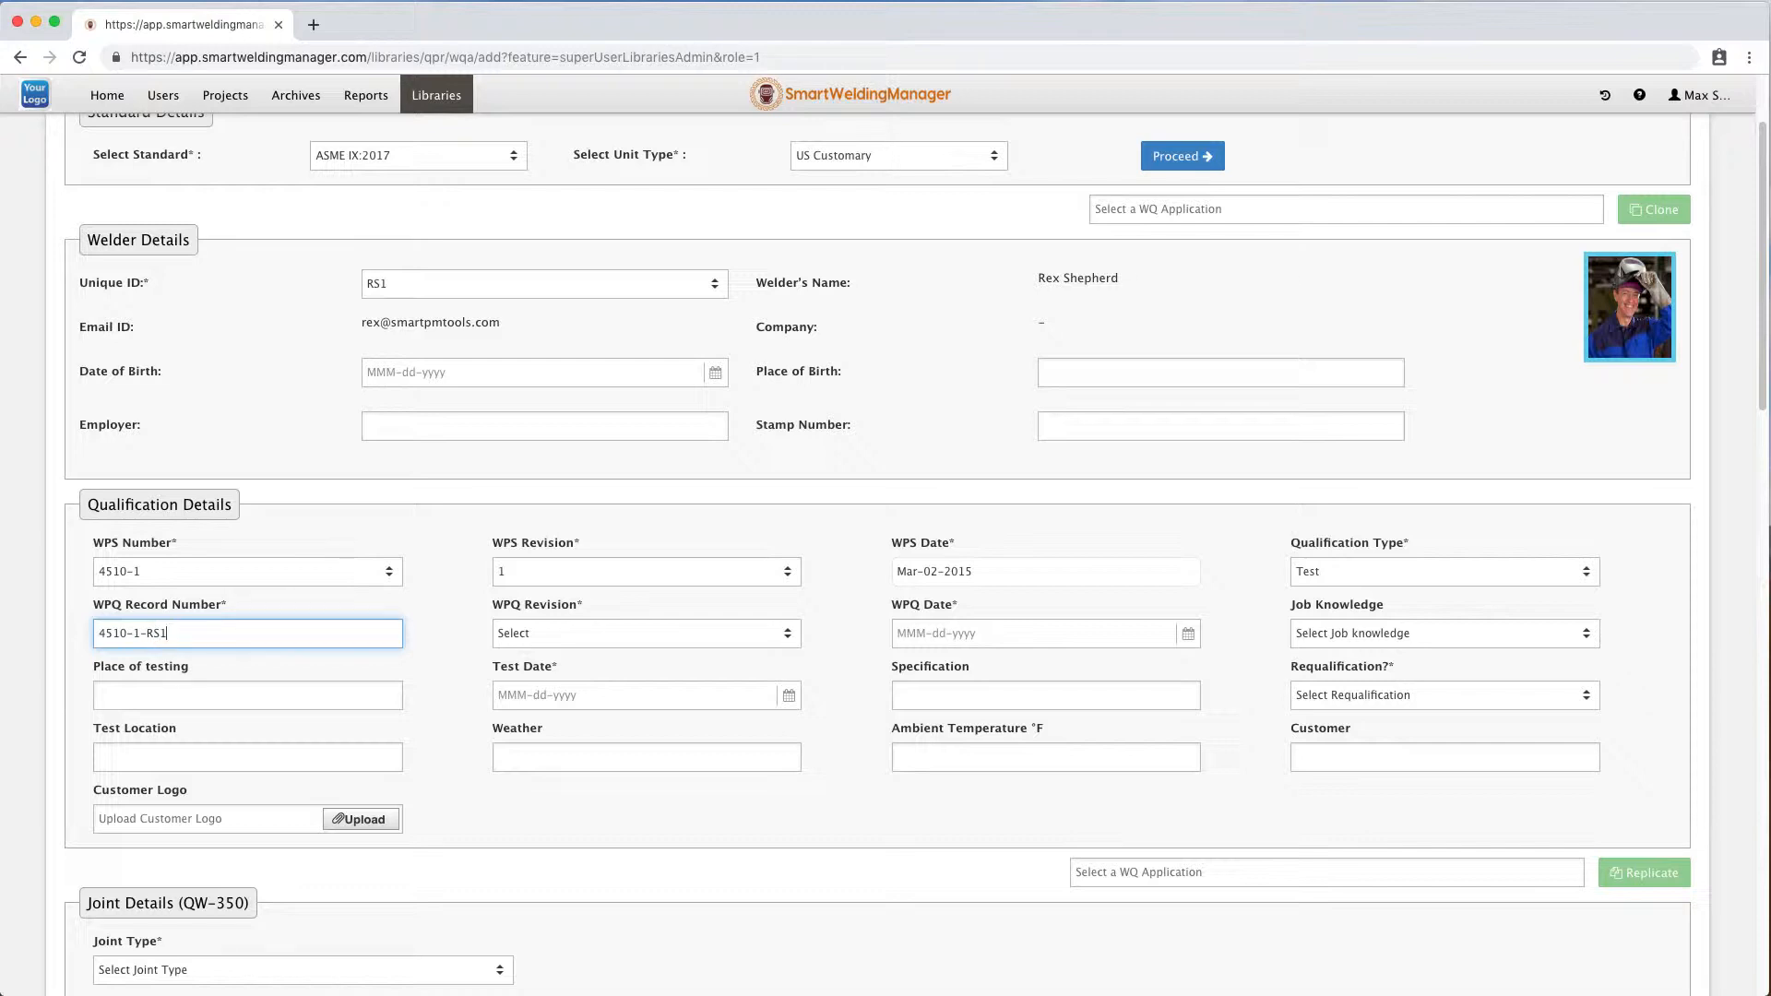
Set the WPQ revision to 0 and the WPQ date to Jun-24-2019.
left_click(588, 635)
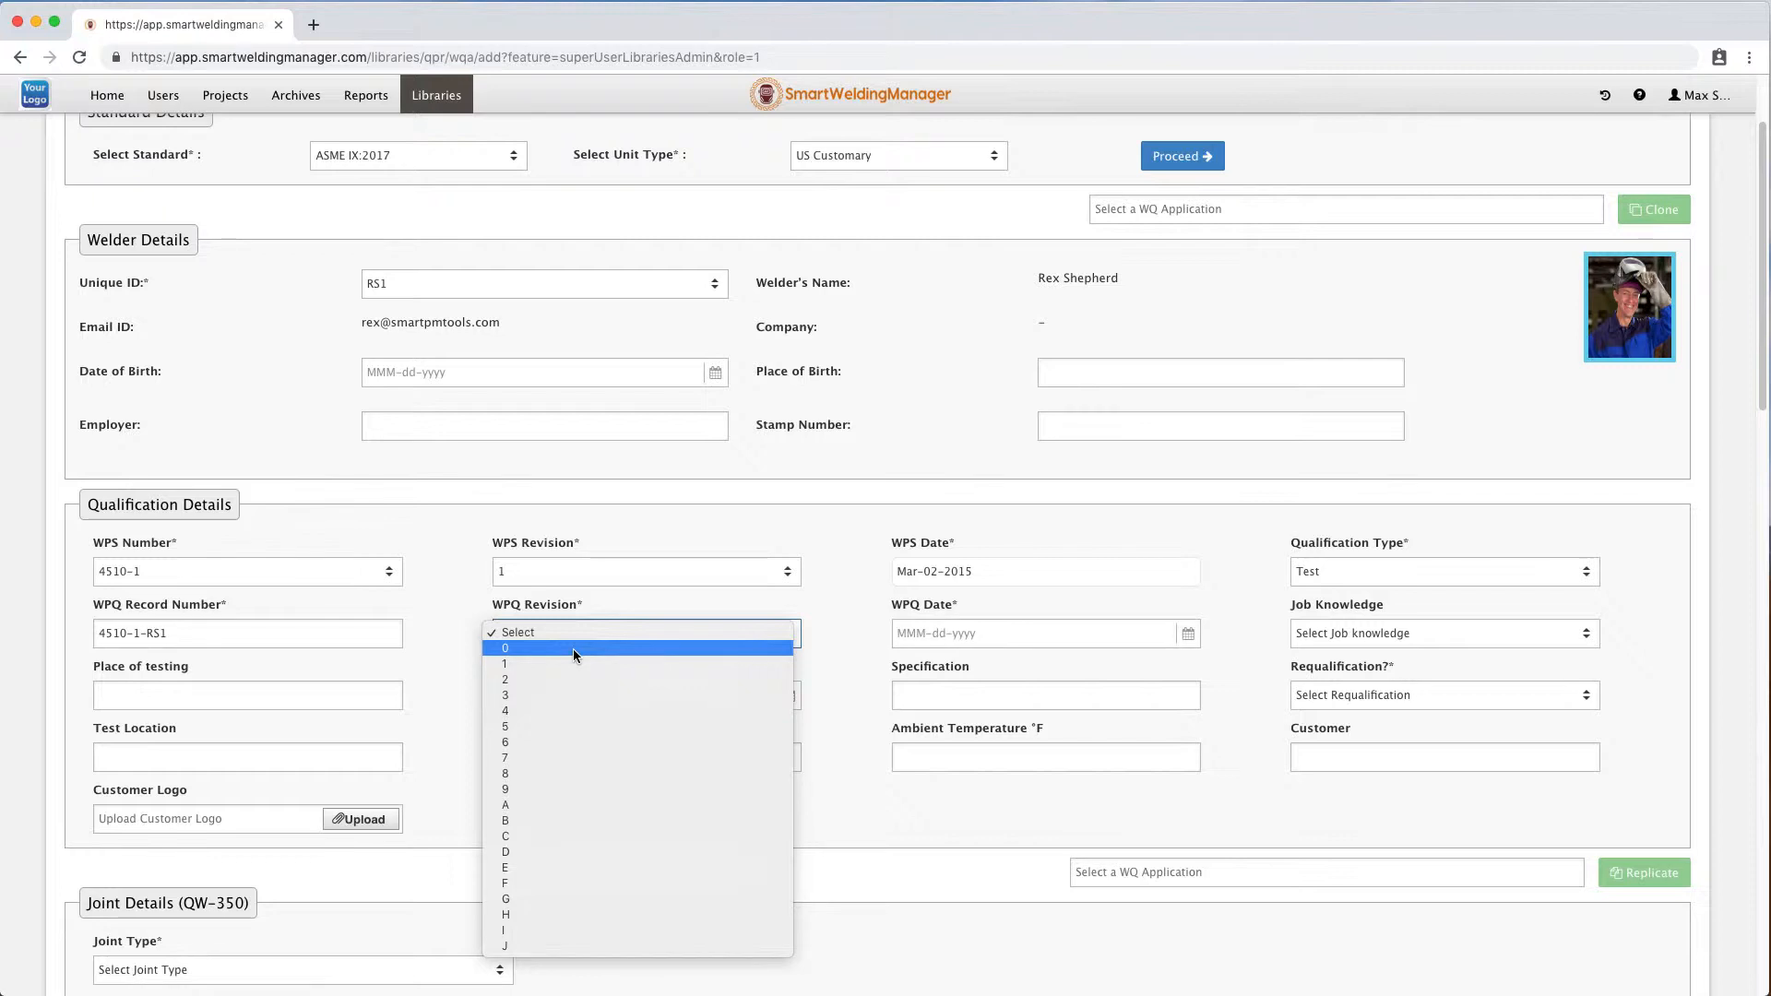
left_click(573, 650)
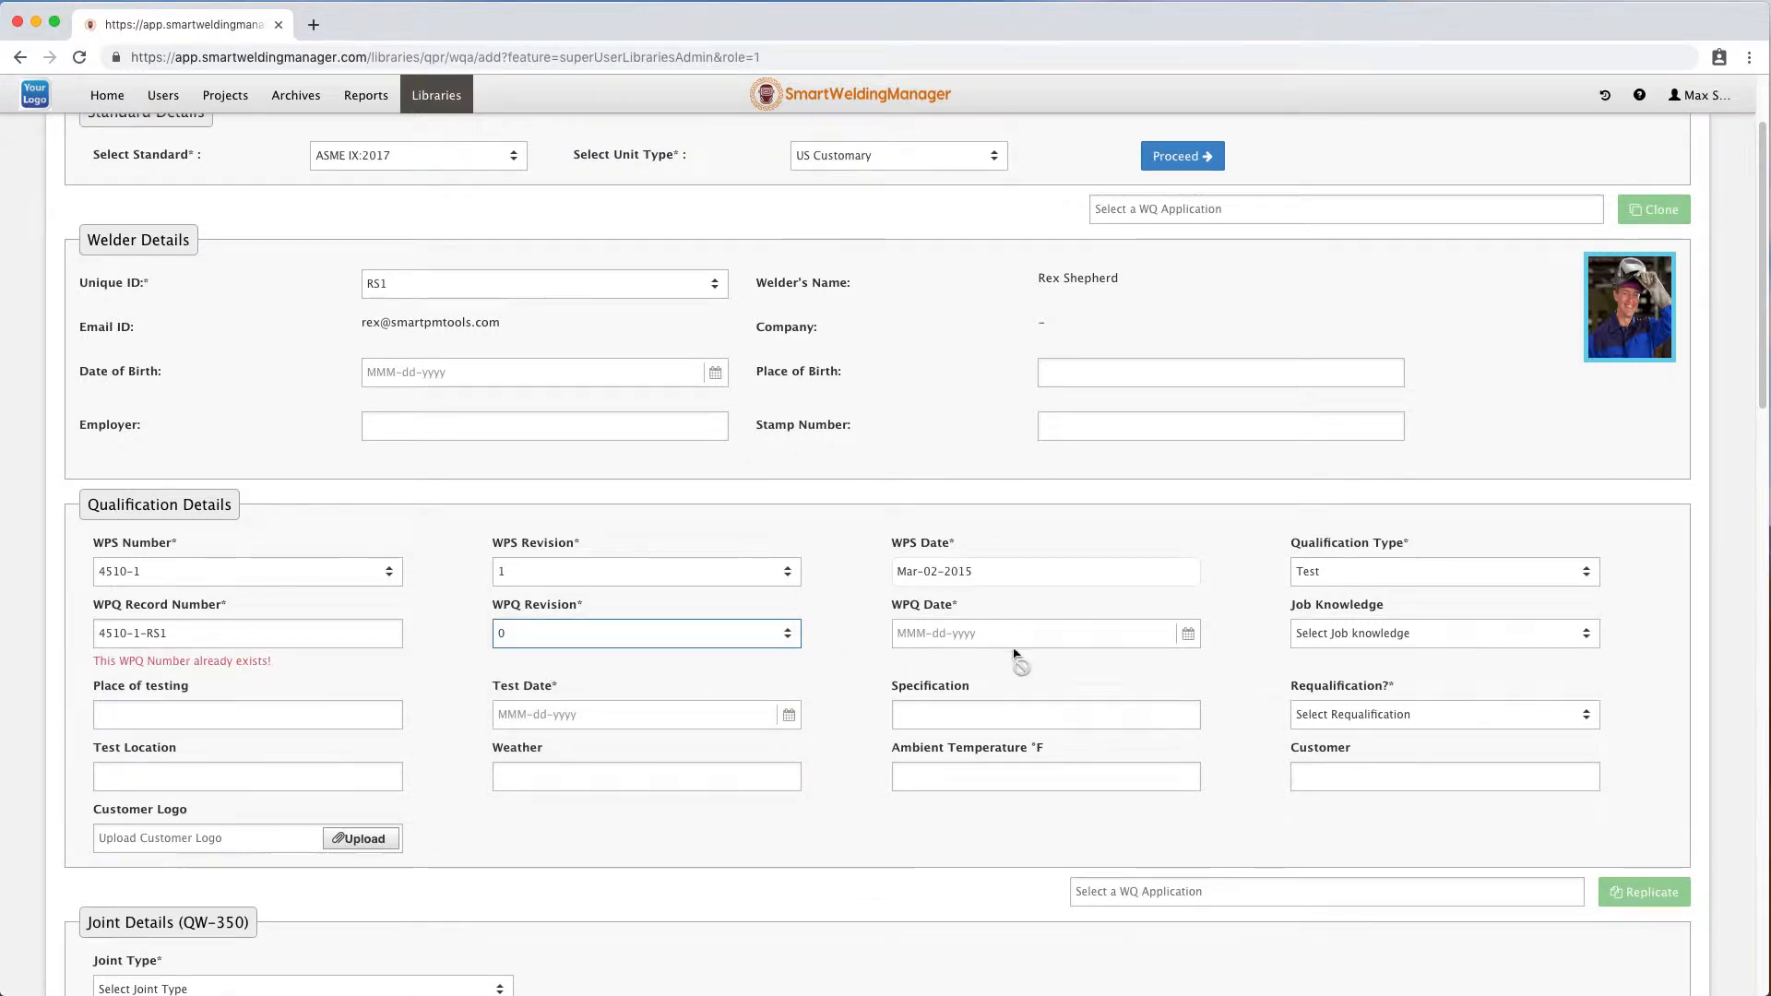
left_click(1189, 634)
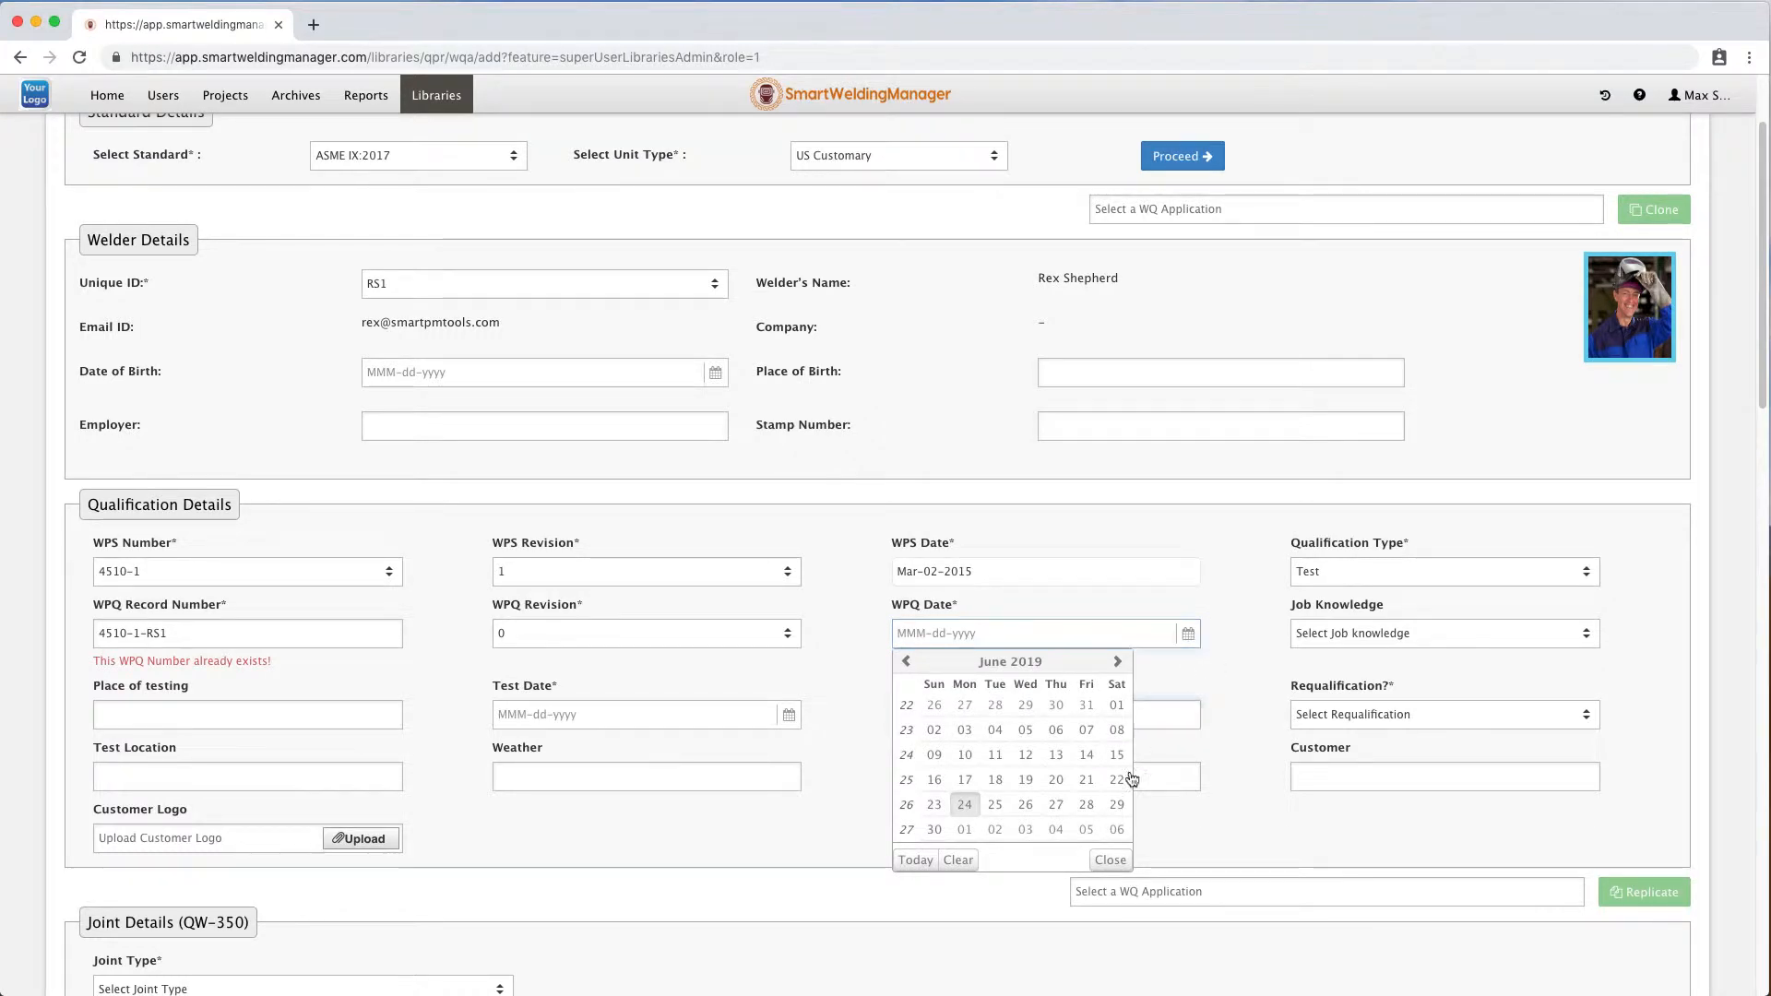
left_click(956, 807)
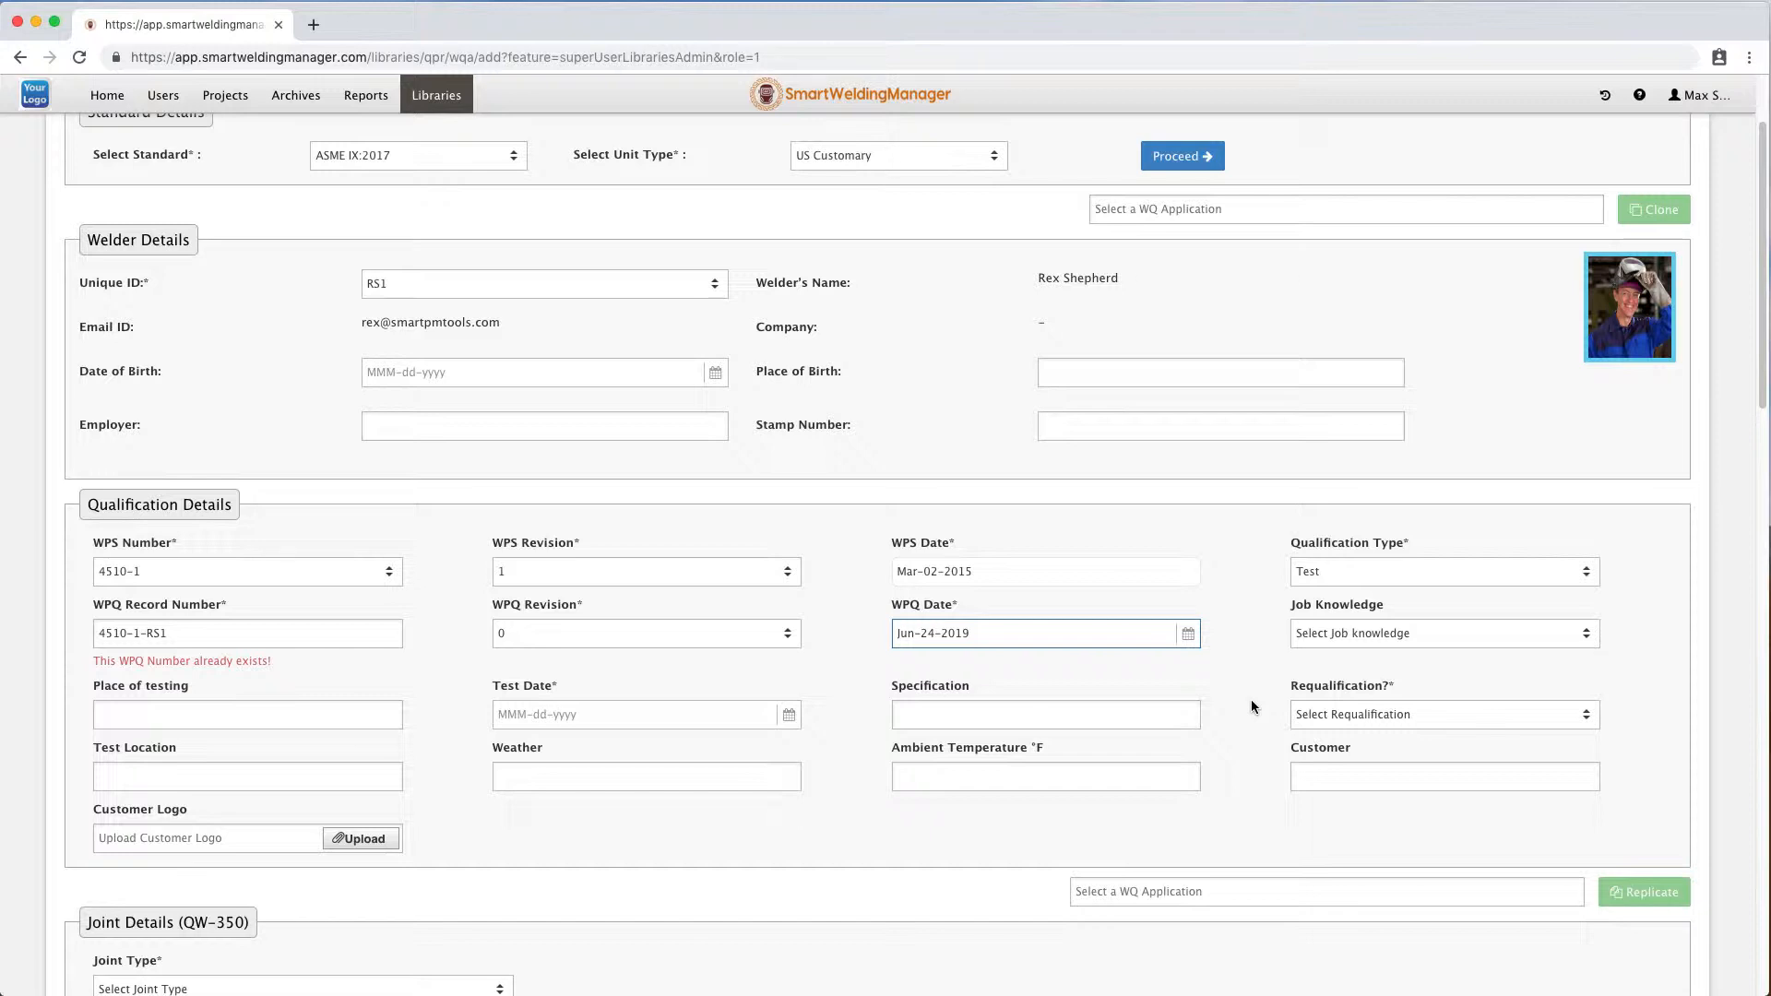
Set job knowledge to Not Tested and the test date to Jun-24-2019.
left_click(1349, 635)
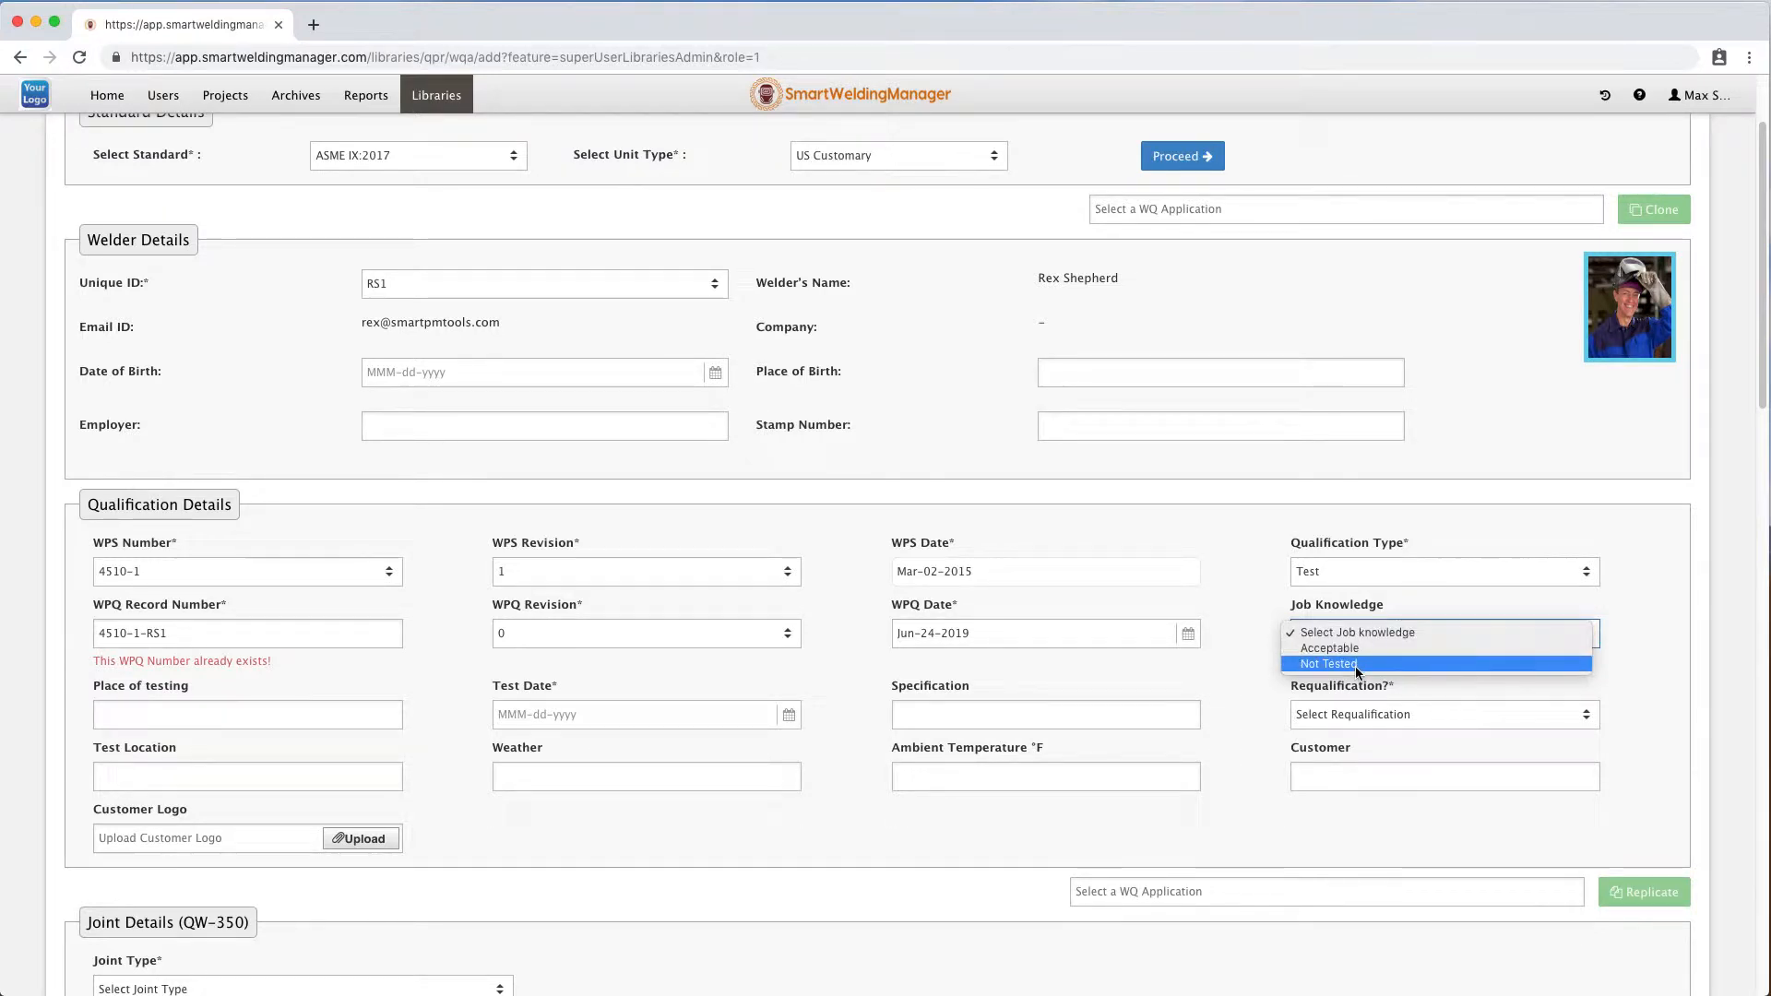
left_click(1355, 664)
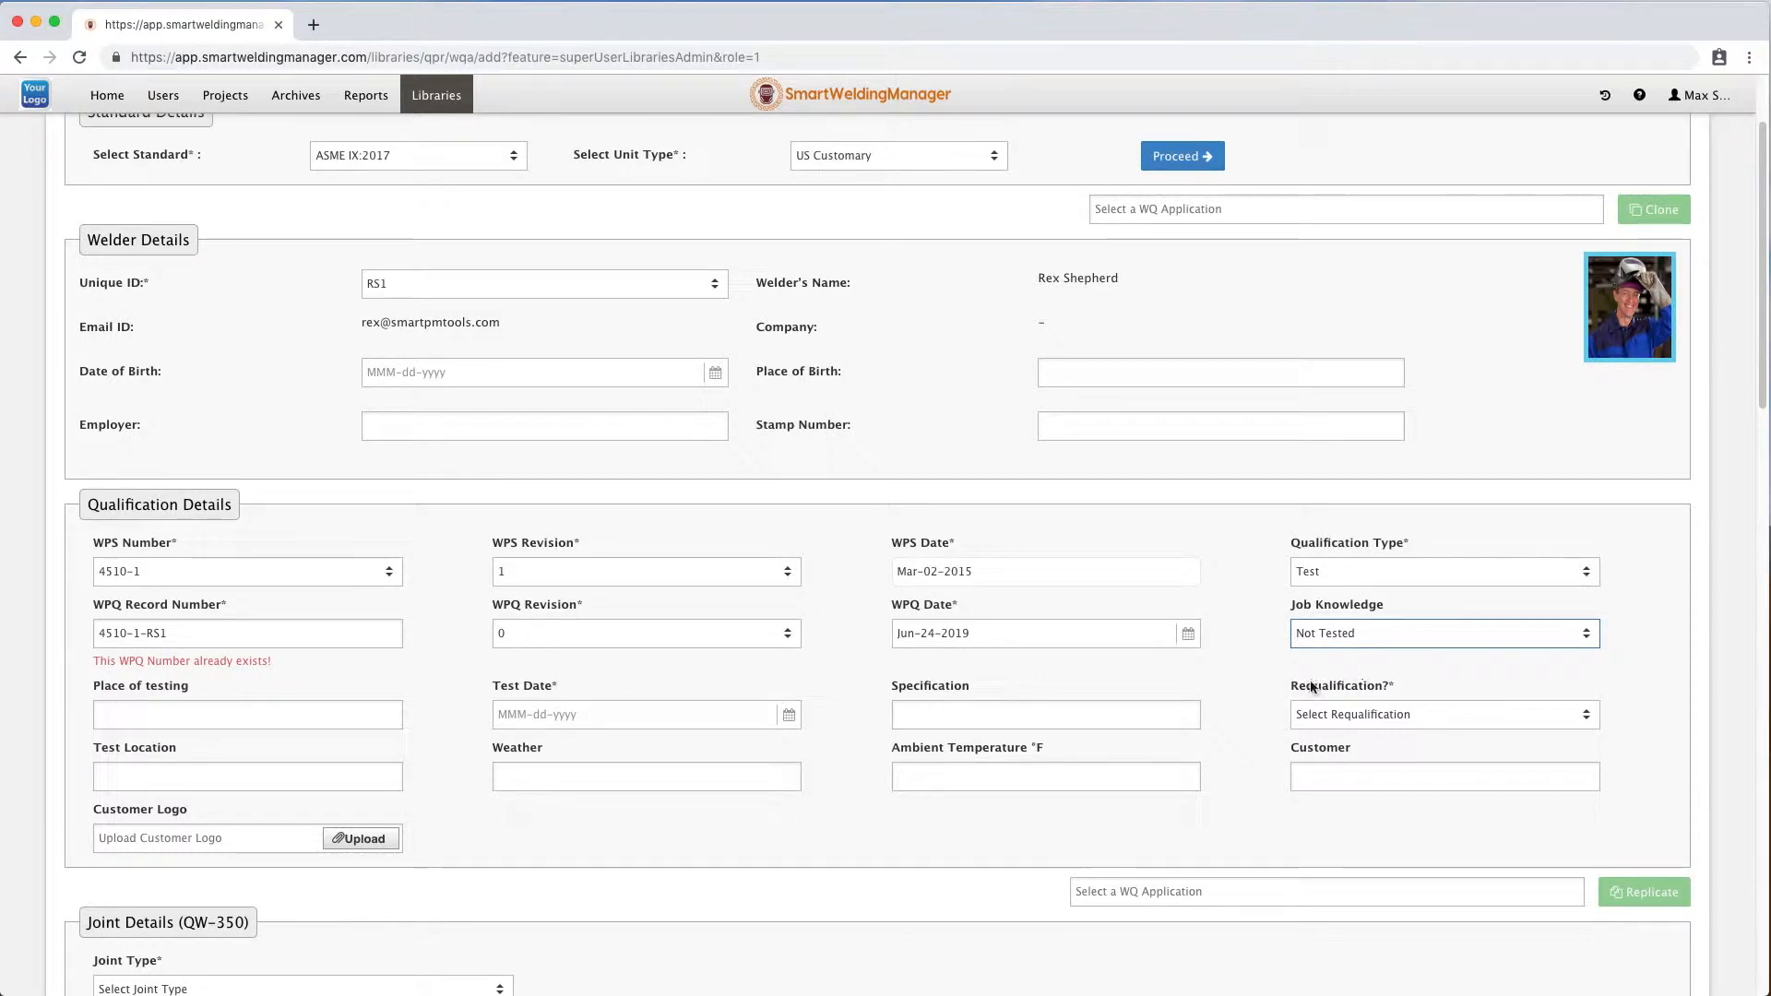
left_click(260, 712)
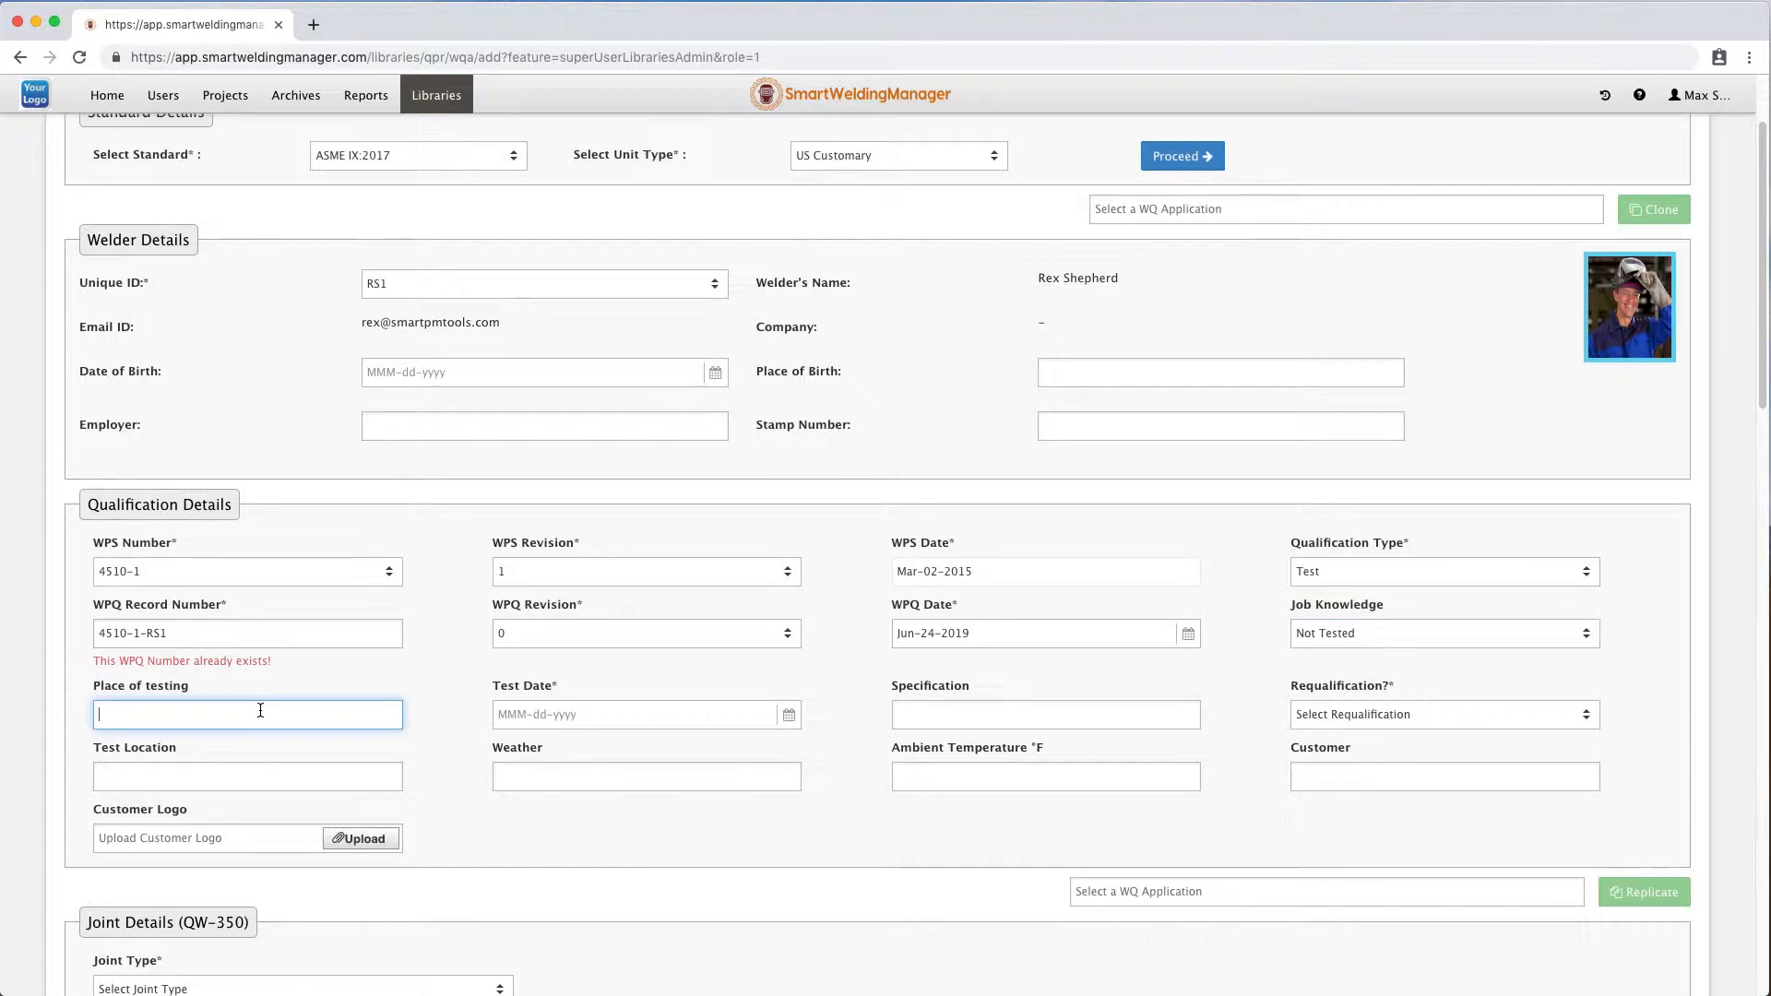
left_click(790, 716)
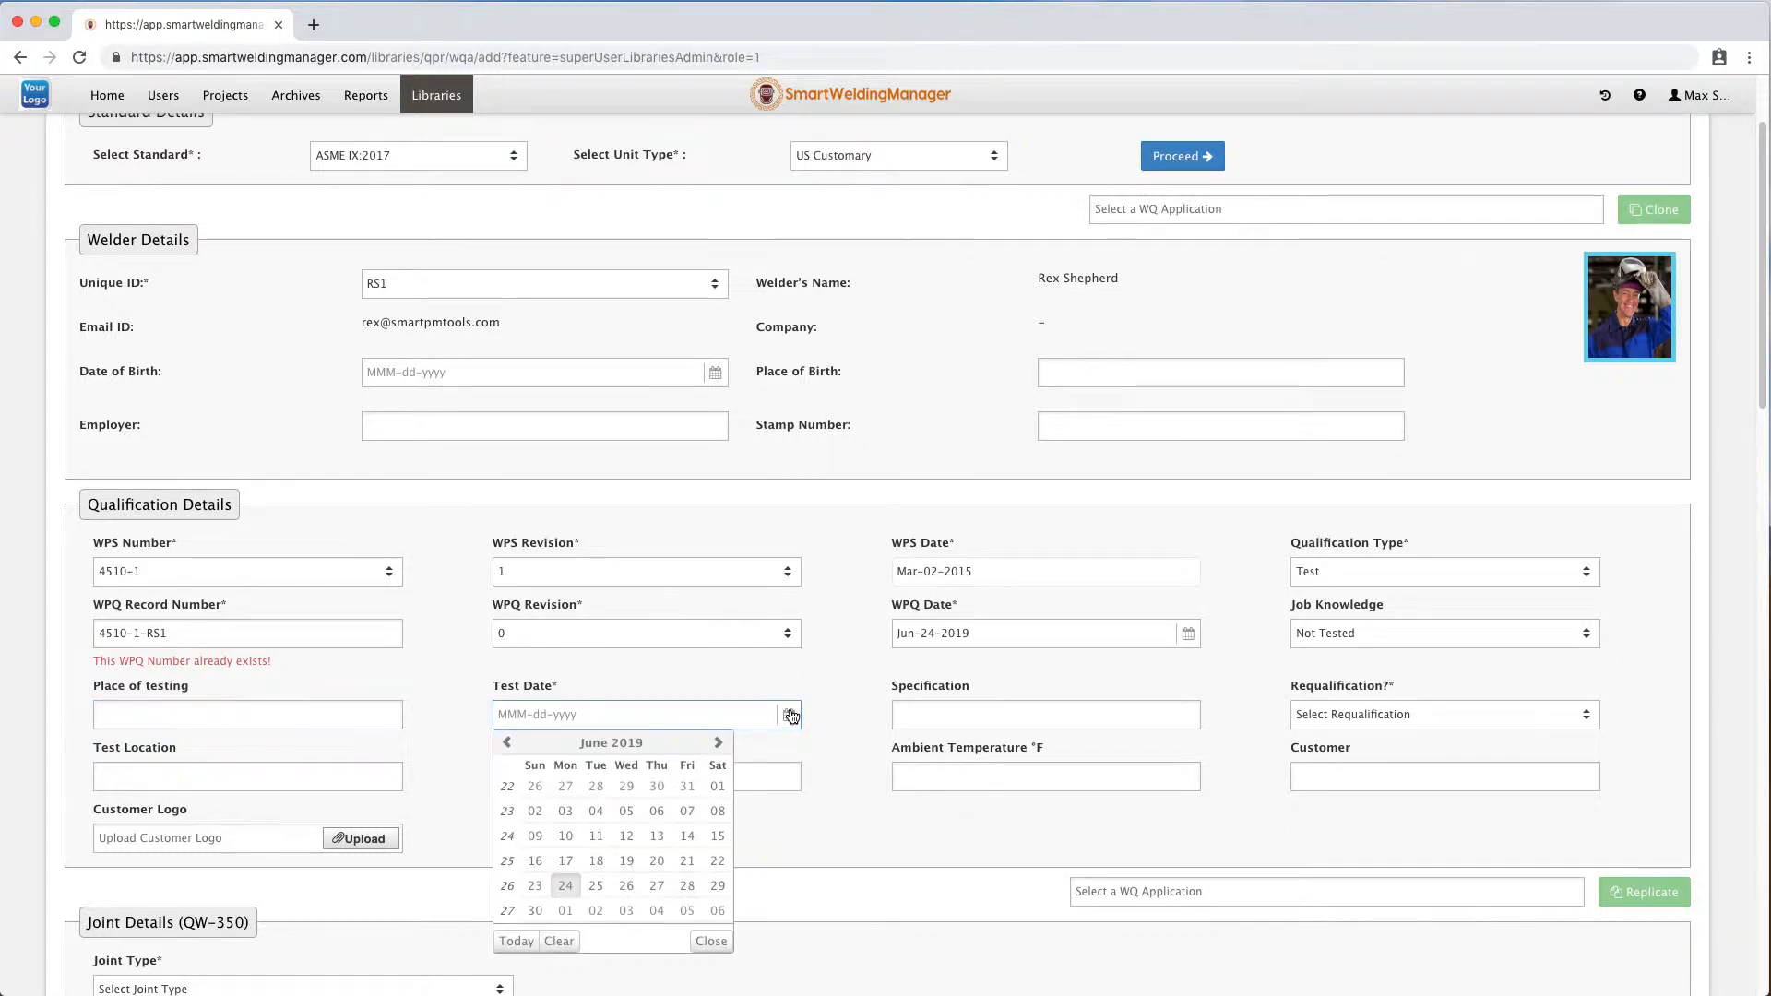
left_click(563, 887)
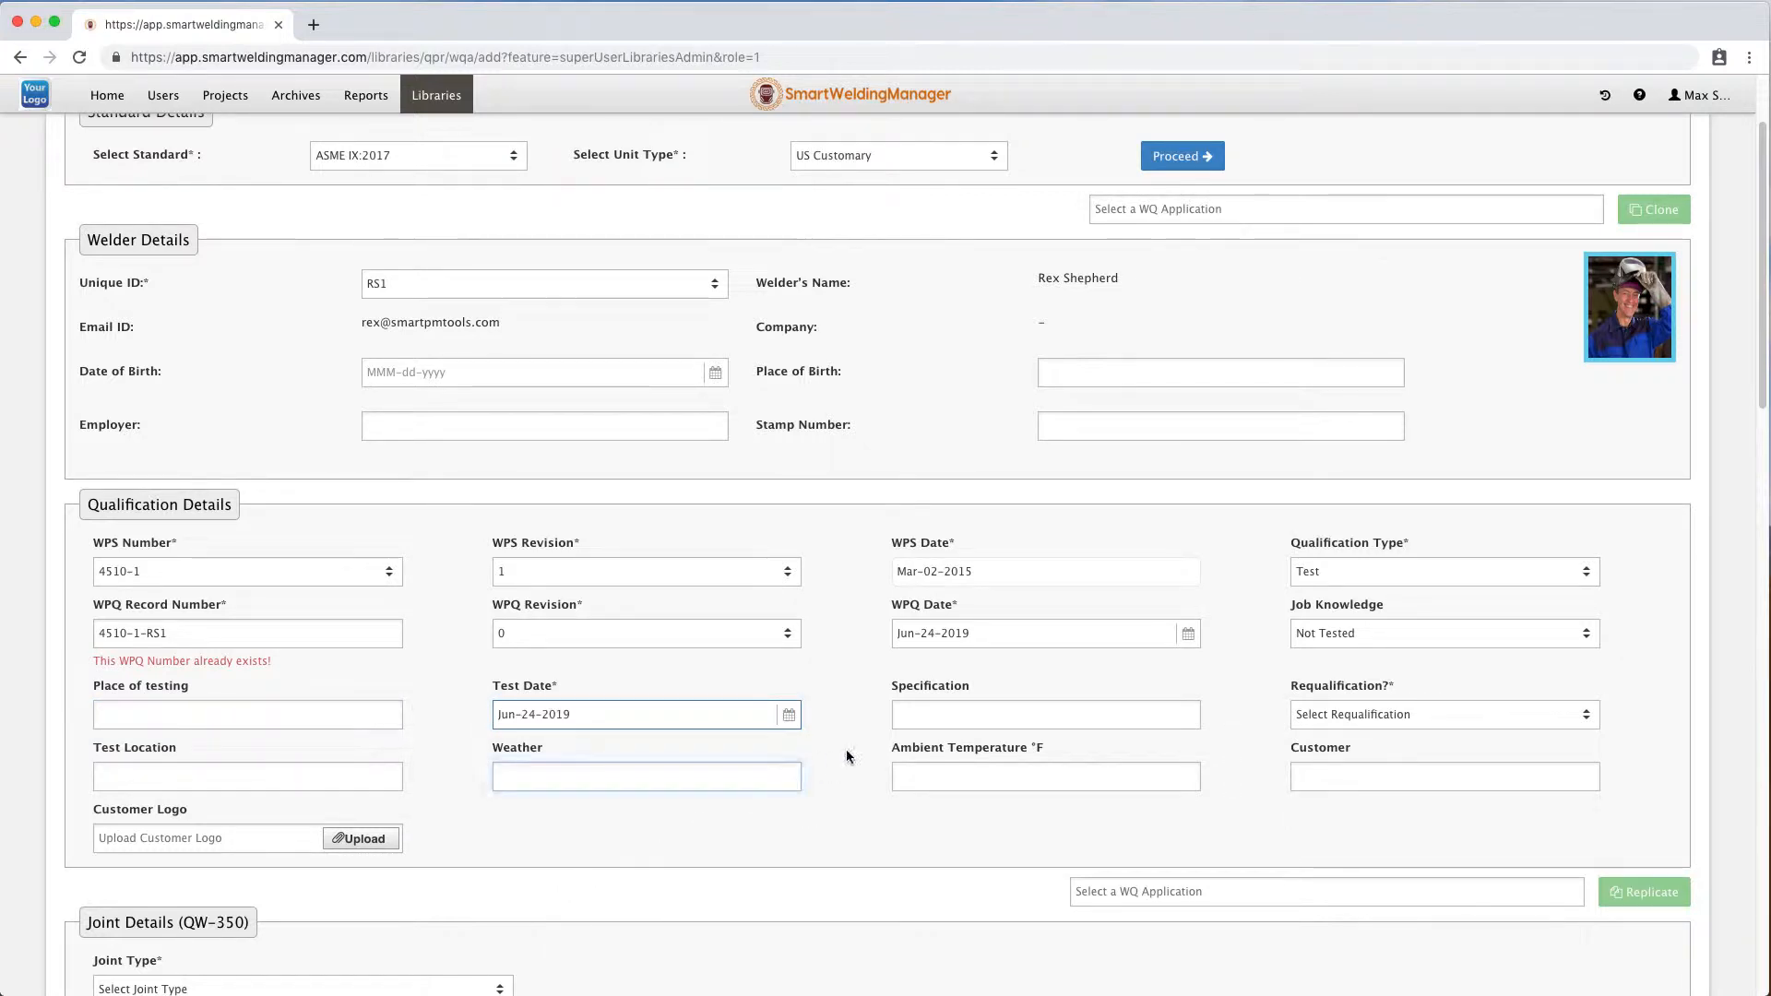
Enter CLIENTSPEC001 as the specification and set requalification to No.
left_click(960, 715)
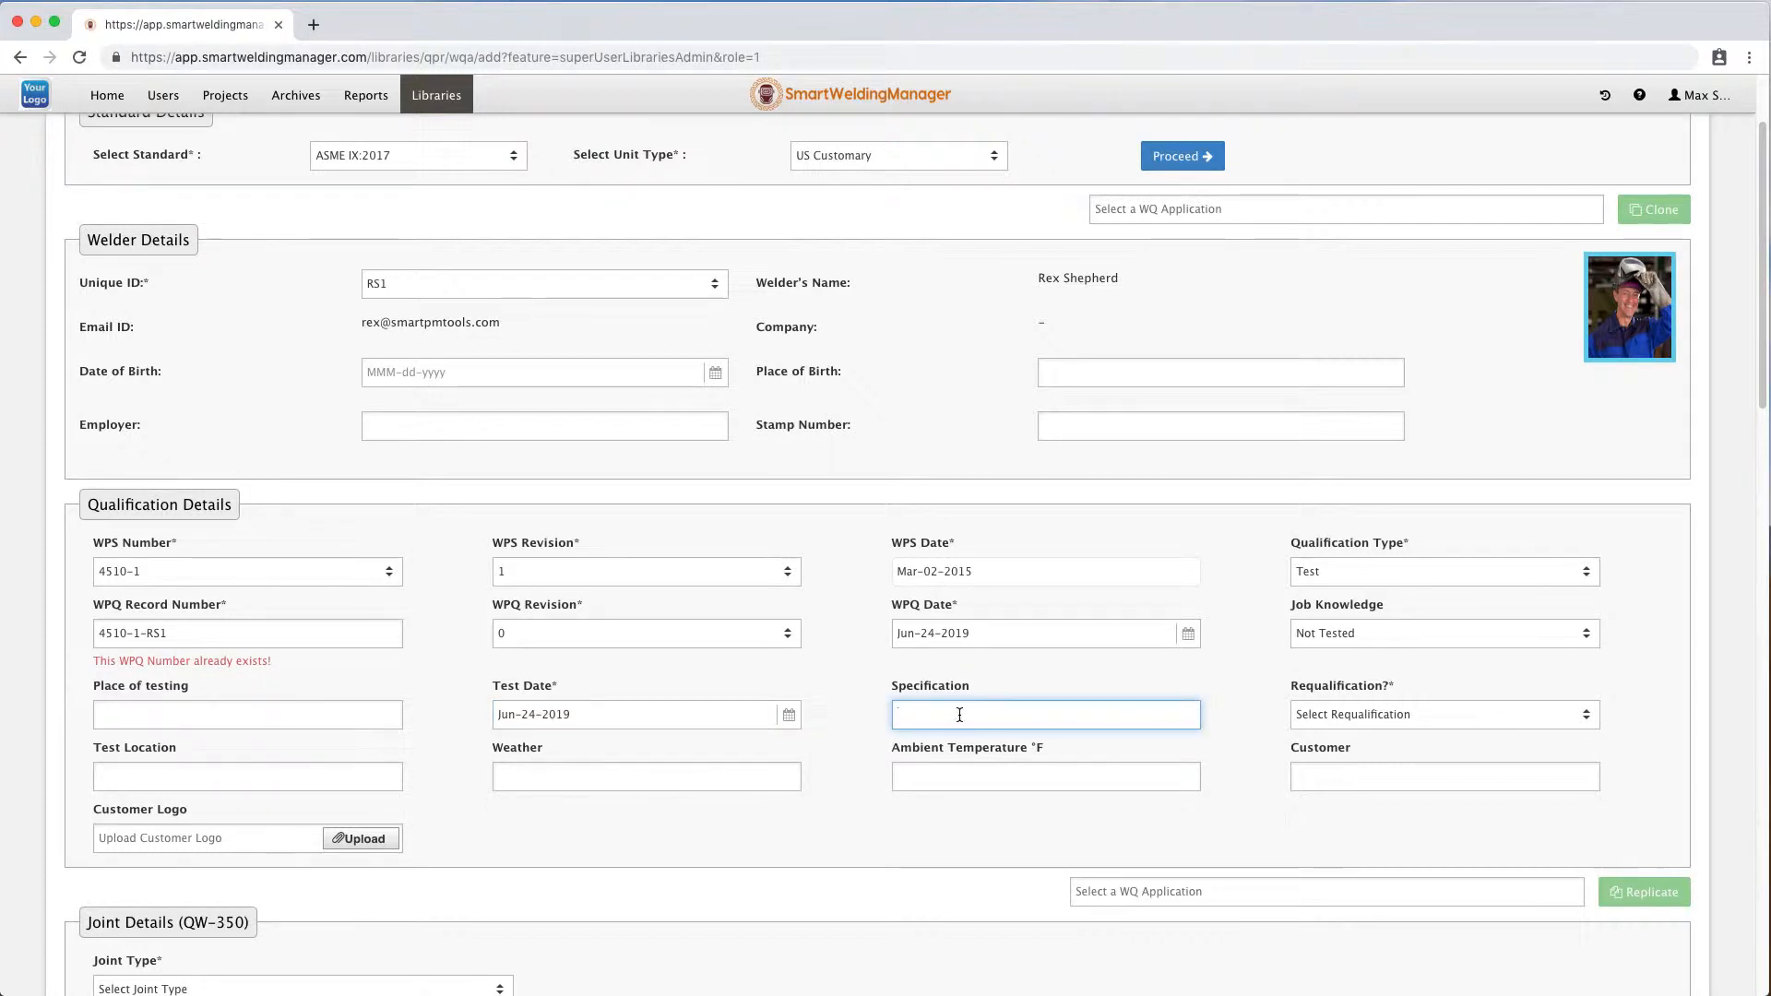
type("CLIENTSPEC001")
left_click(1418, 712)
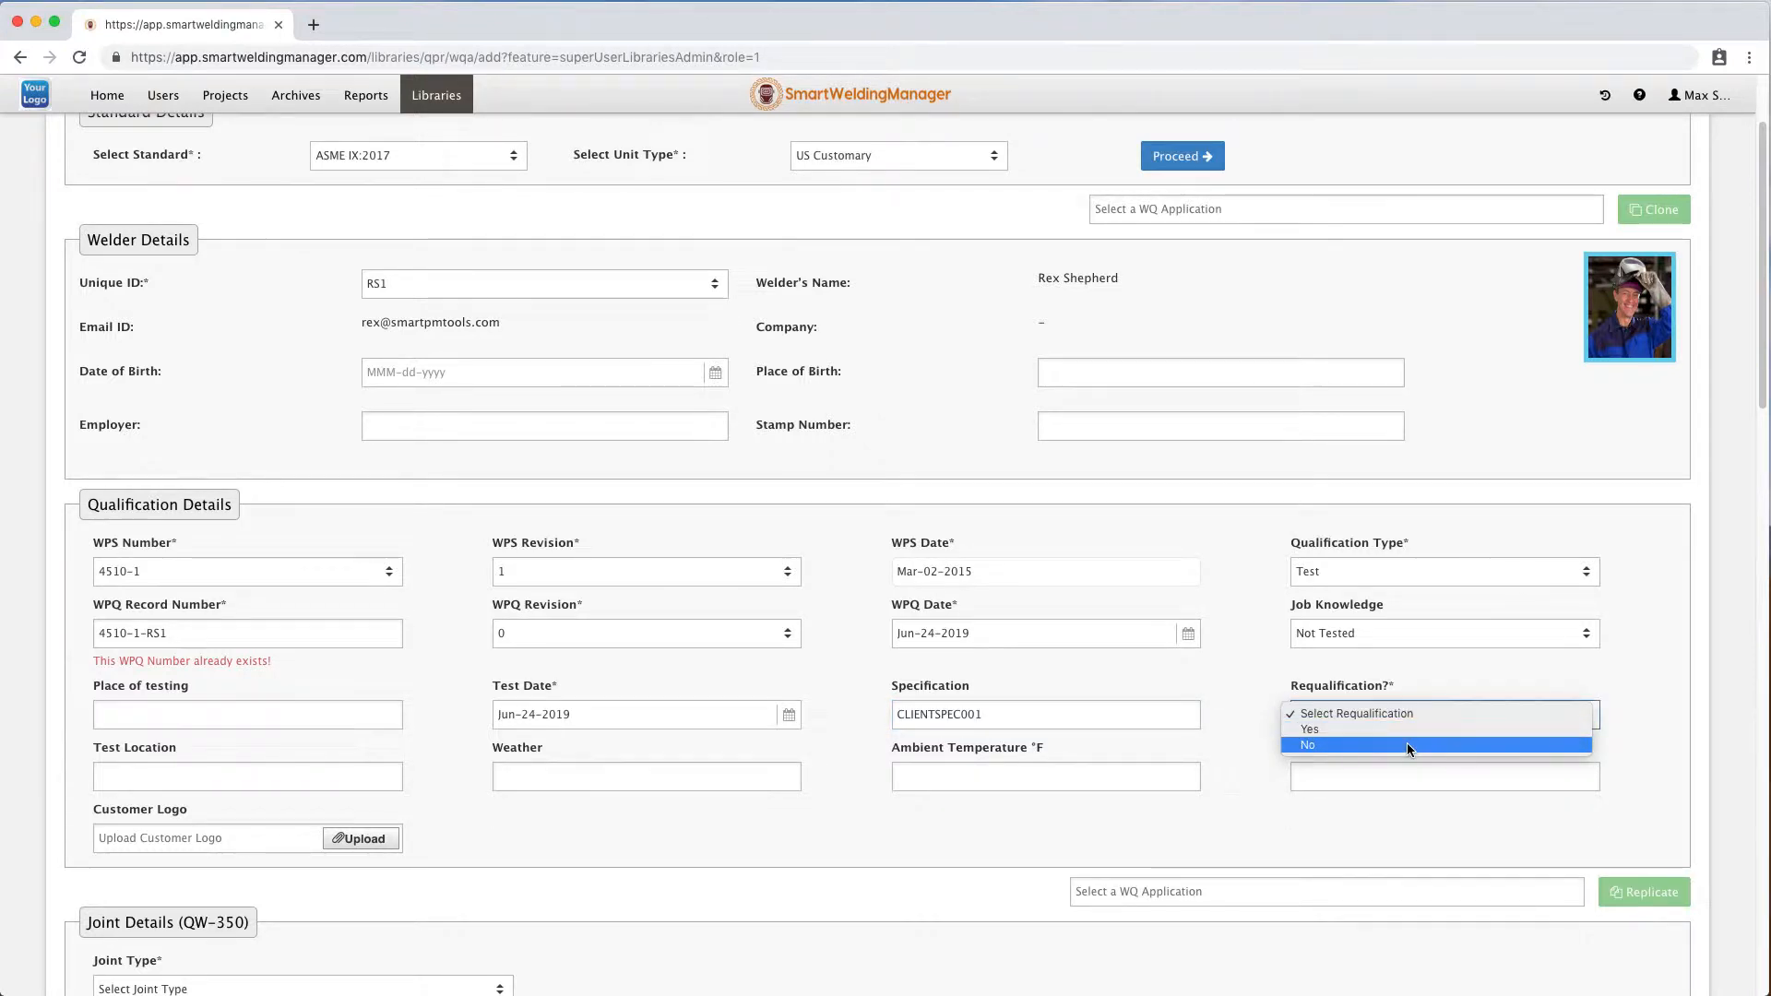
left_click(1408, 744)
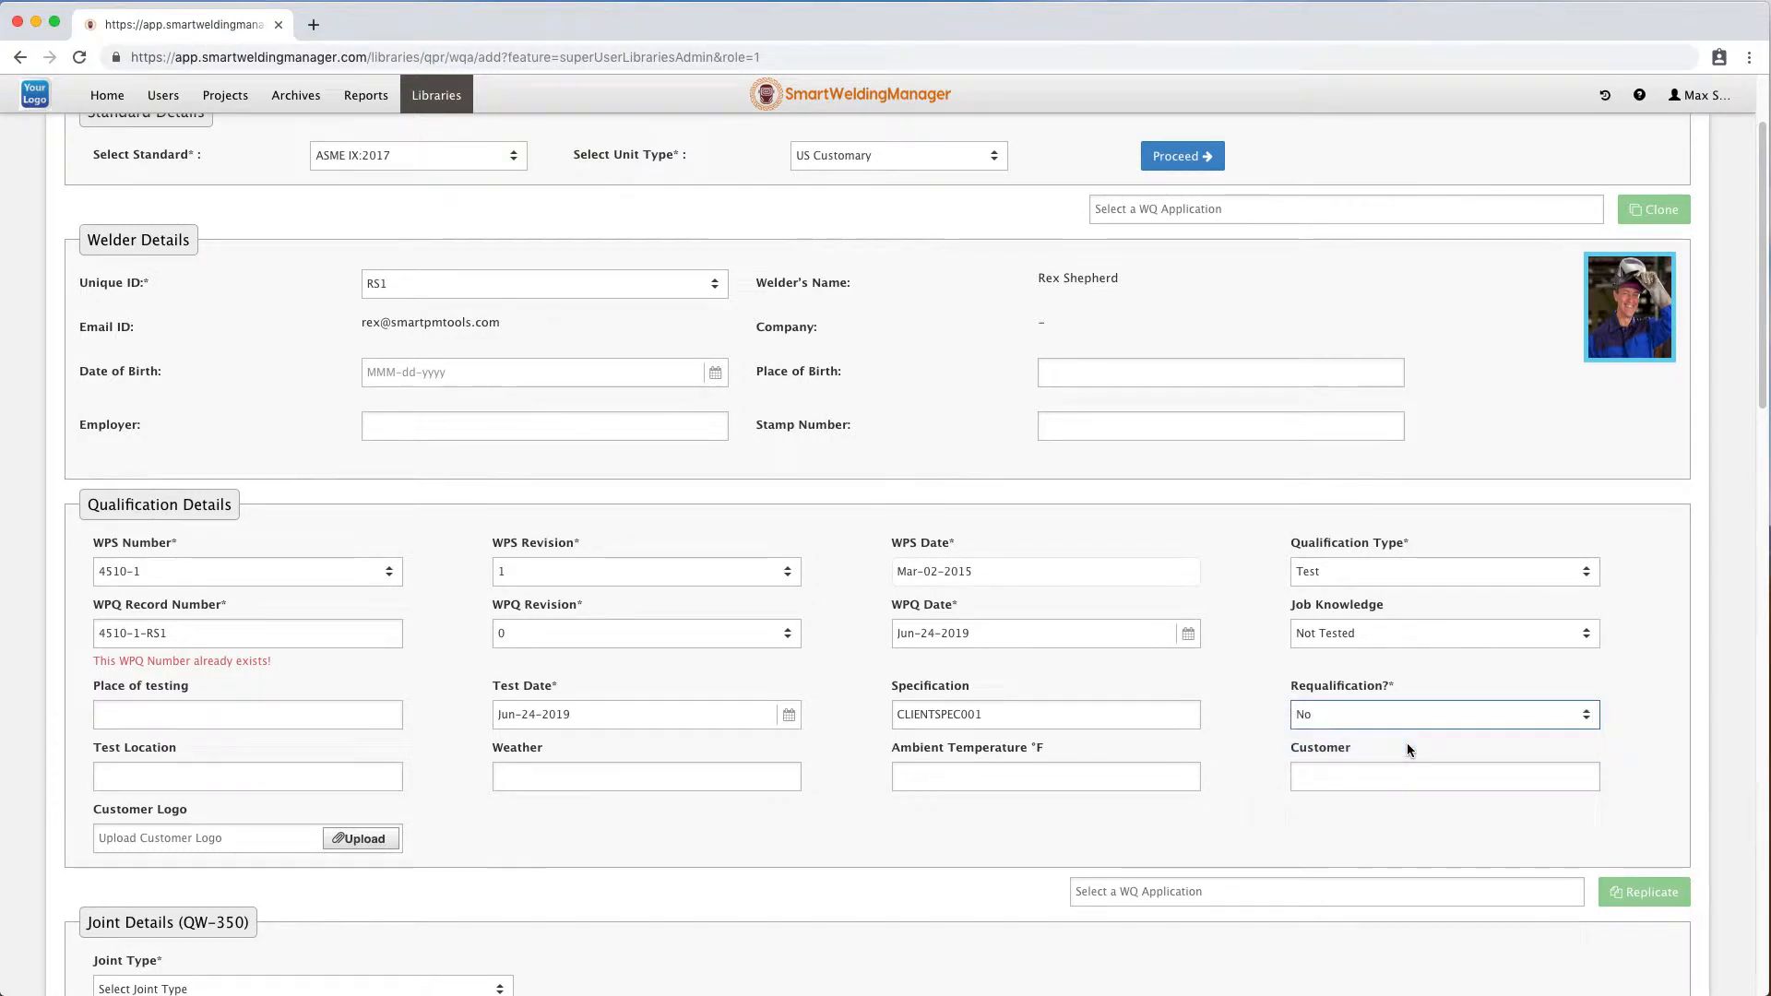
Enter Brisbane as the test location and Fine as the weather.
left_click(283, 765)
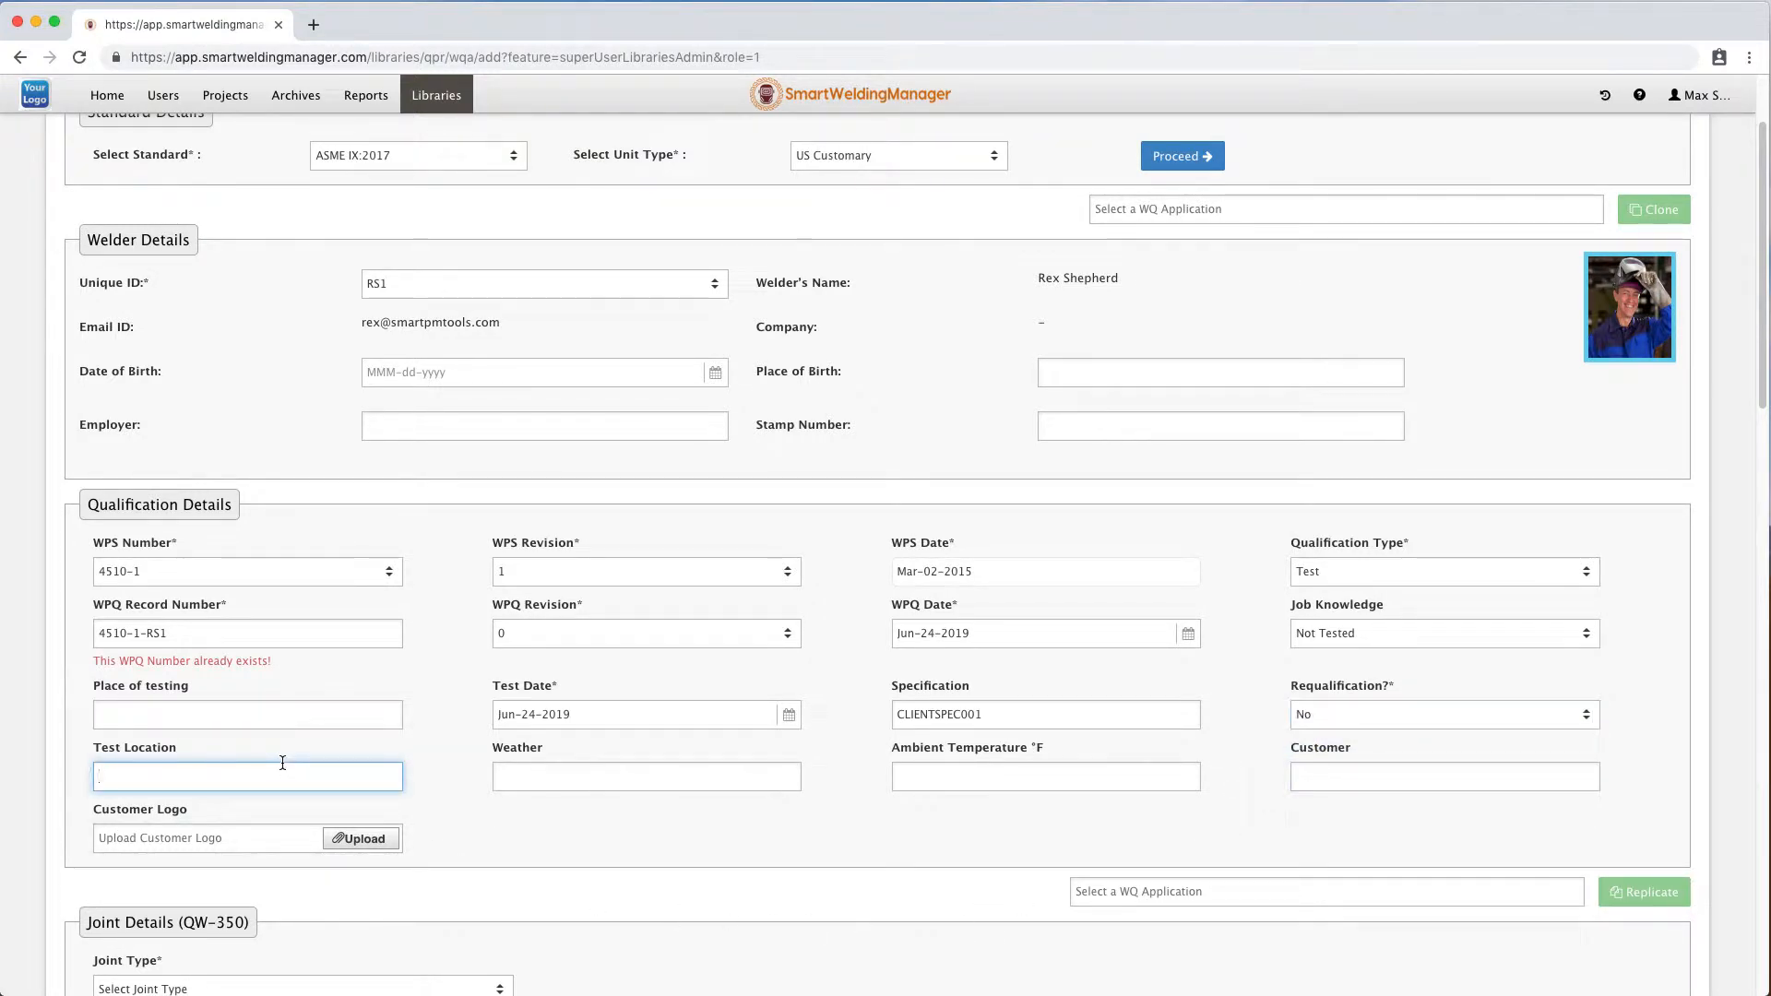
type("Brisbane")
left_click(557, 775)
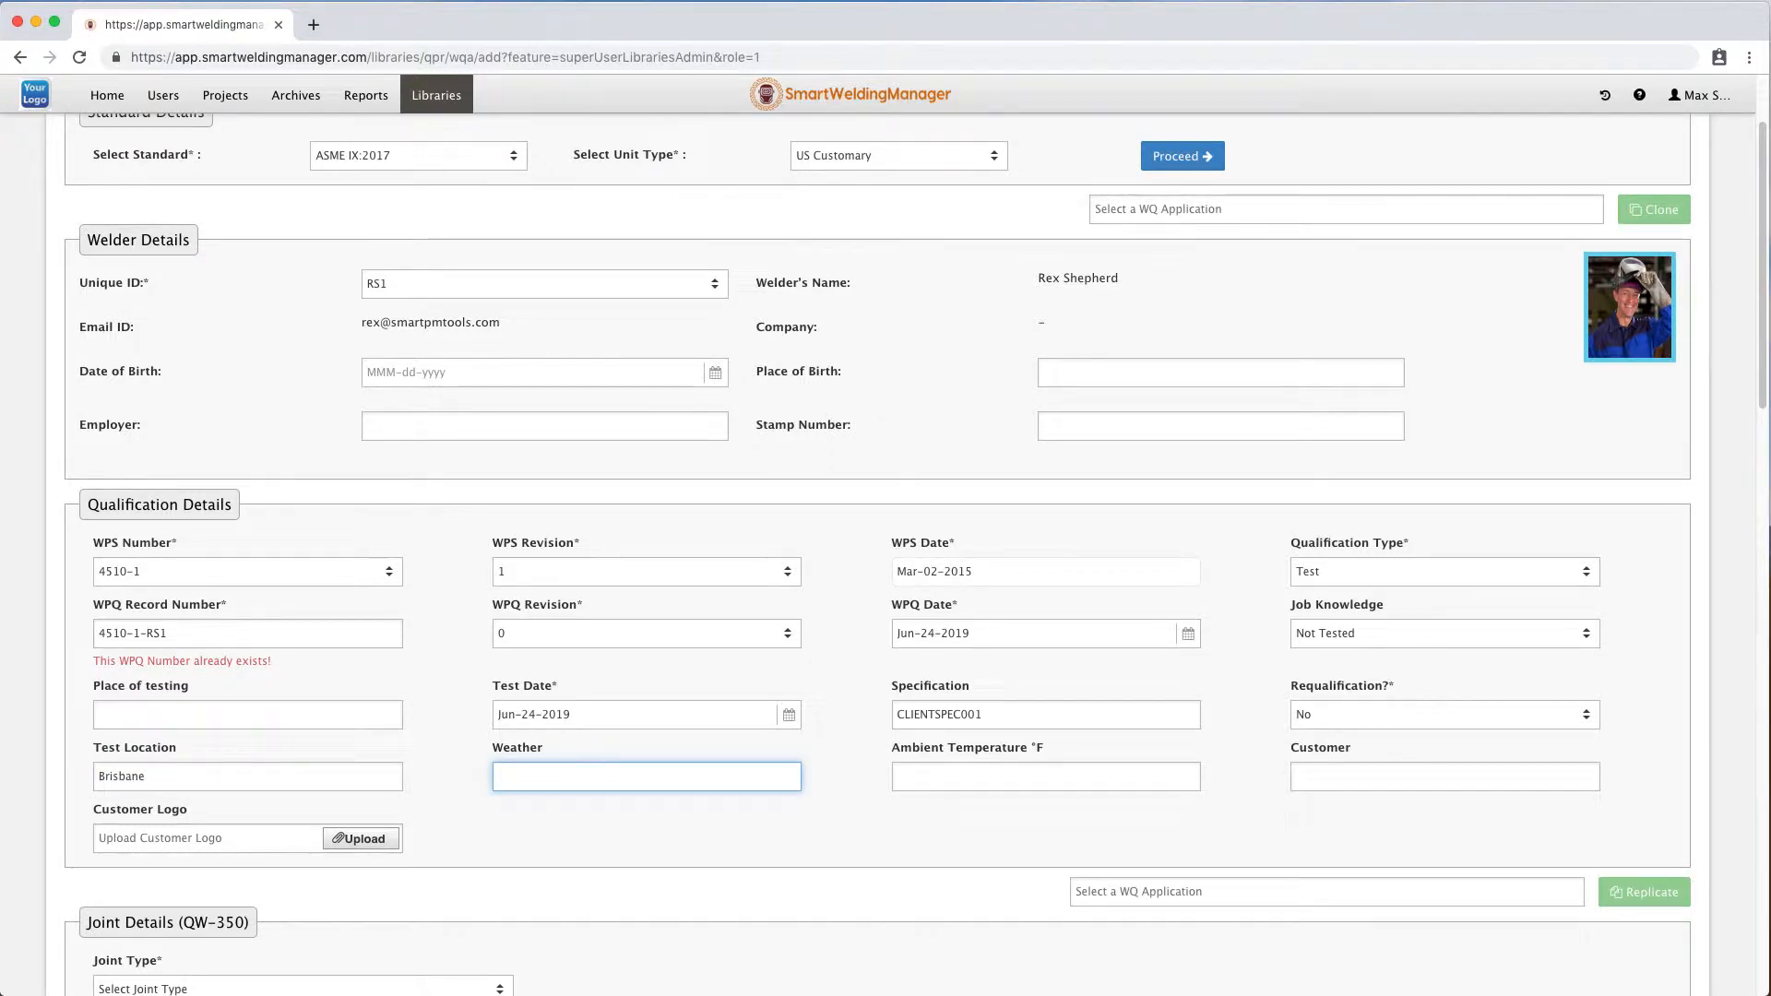
type("Fine")
Set the ambient temperature to 70 °F and enter SPMT as the customer.
left_click(982, 780)
type("70")
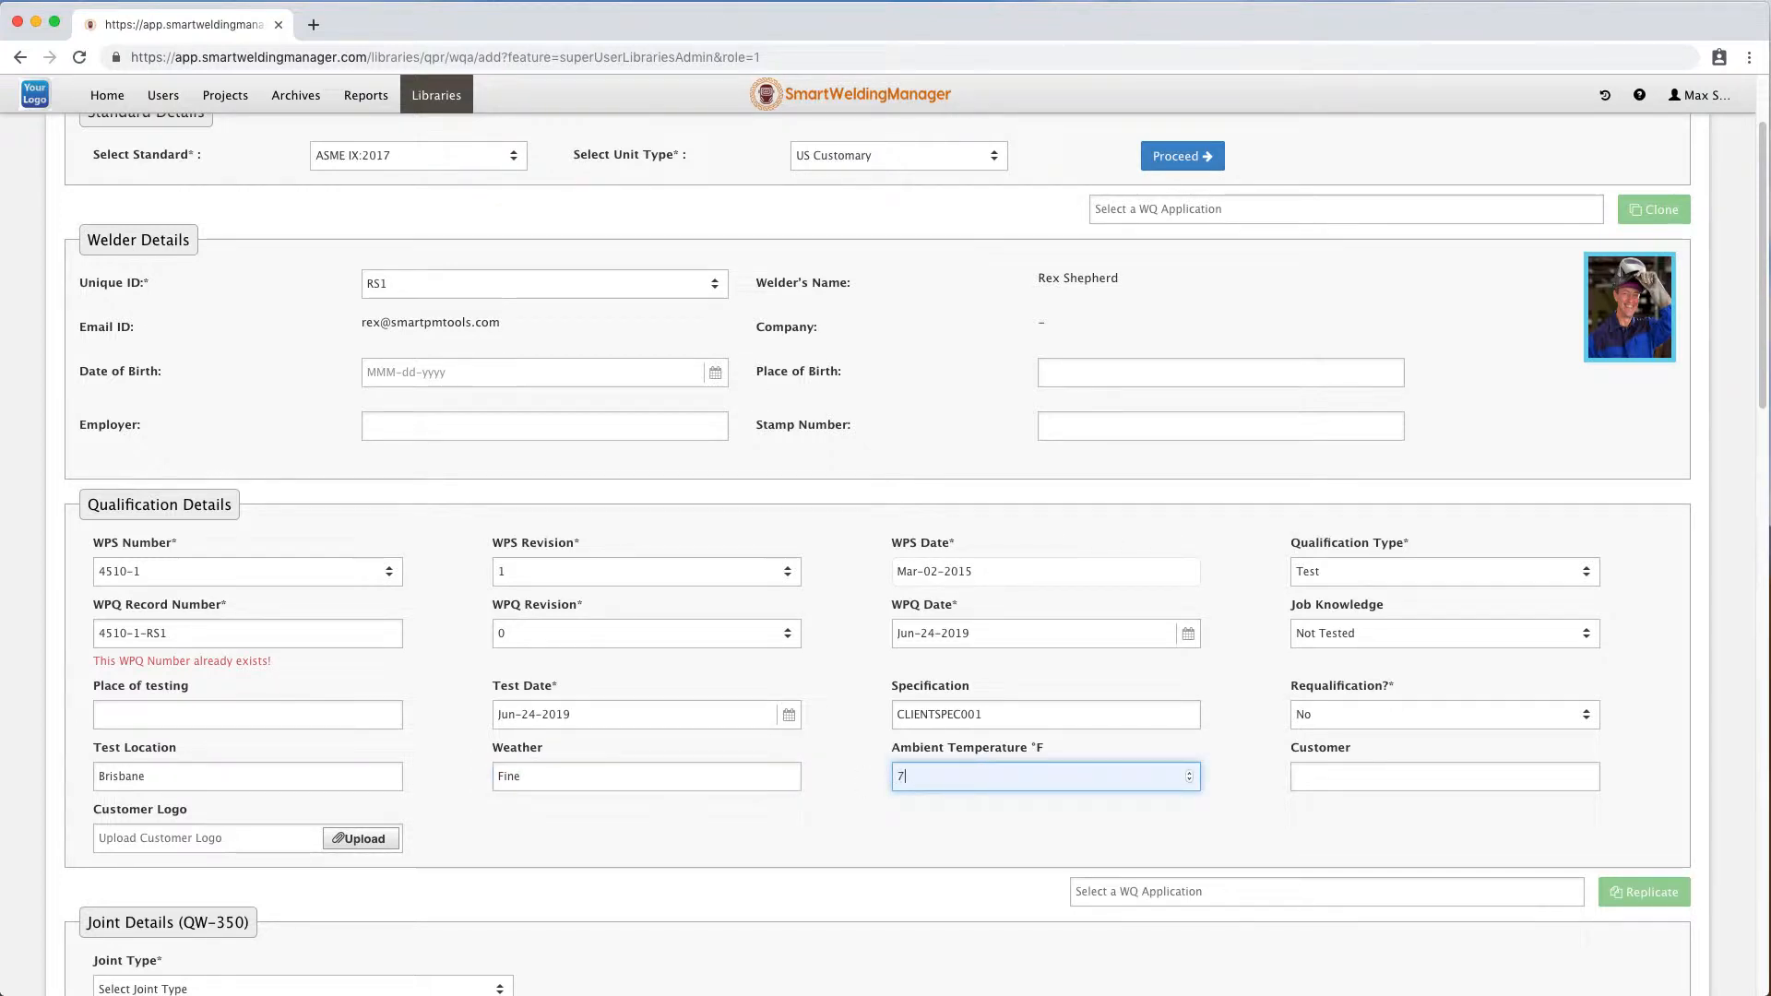
left_click(1403, 780)
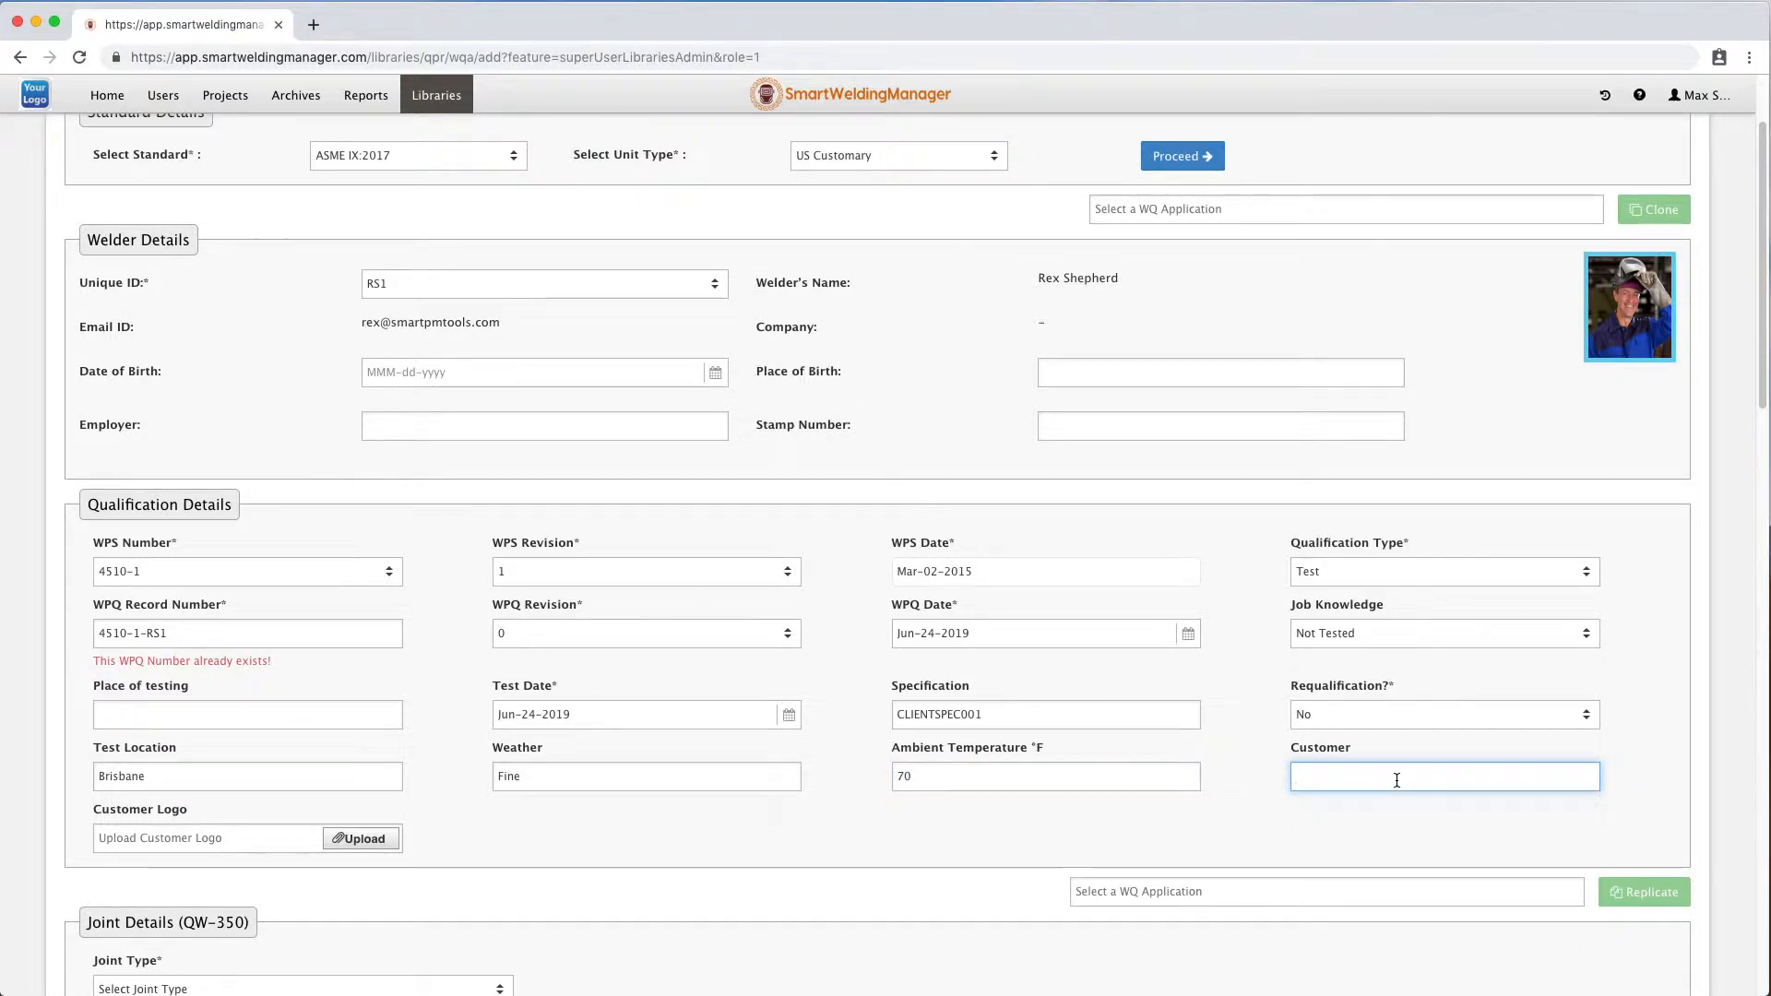
type("SPMT")
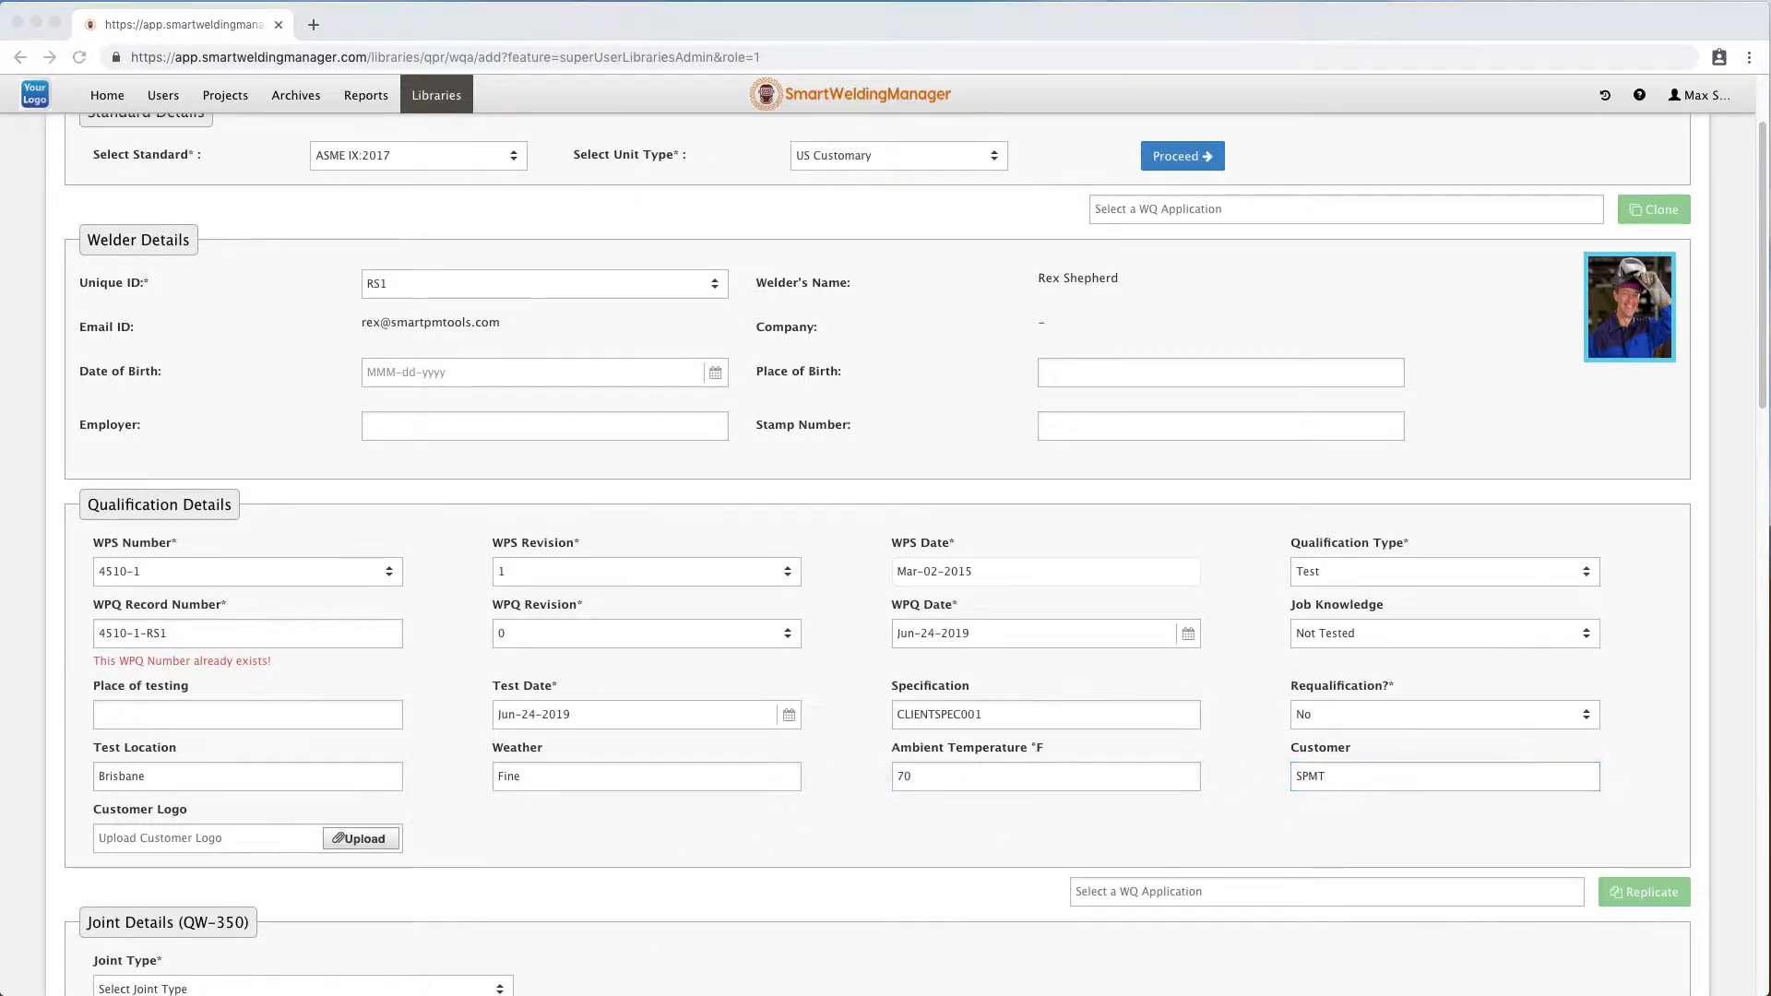
Upload SPMT Text Logo 23px.png from the Desktop as the customer logo.
left_click(364, 842)
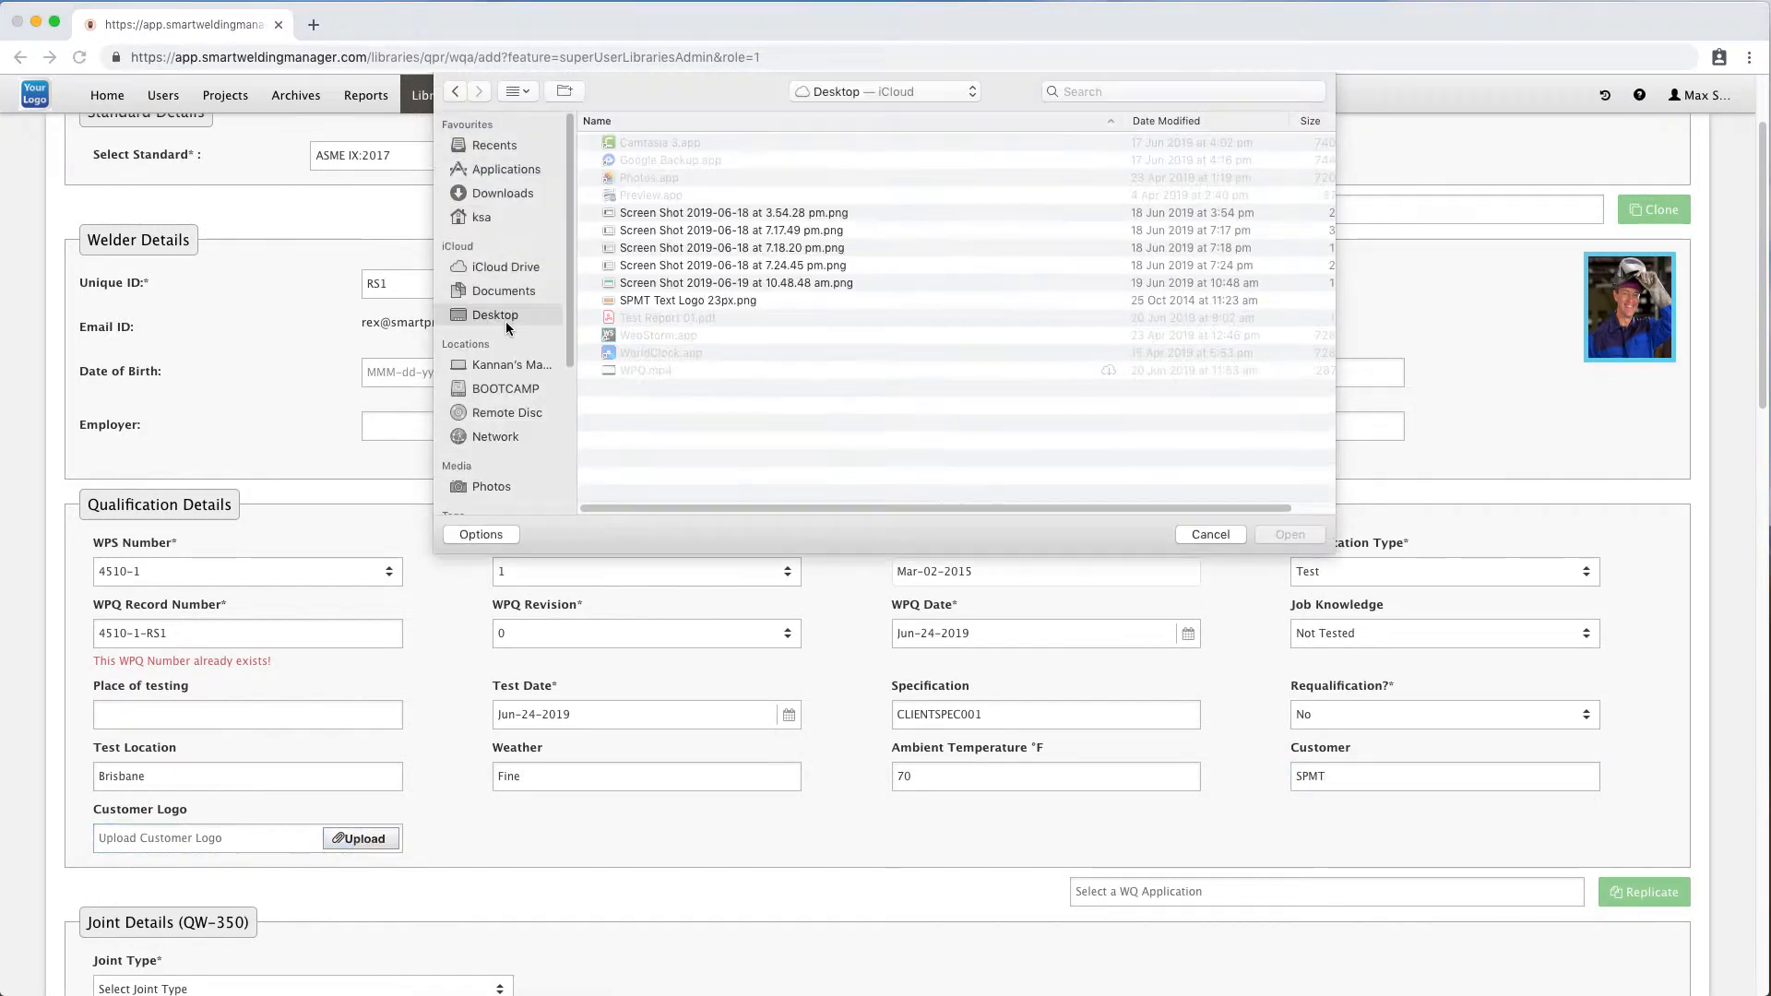
left_click(692, 301)
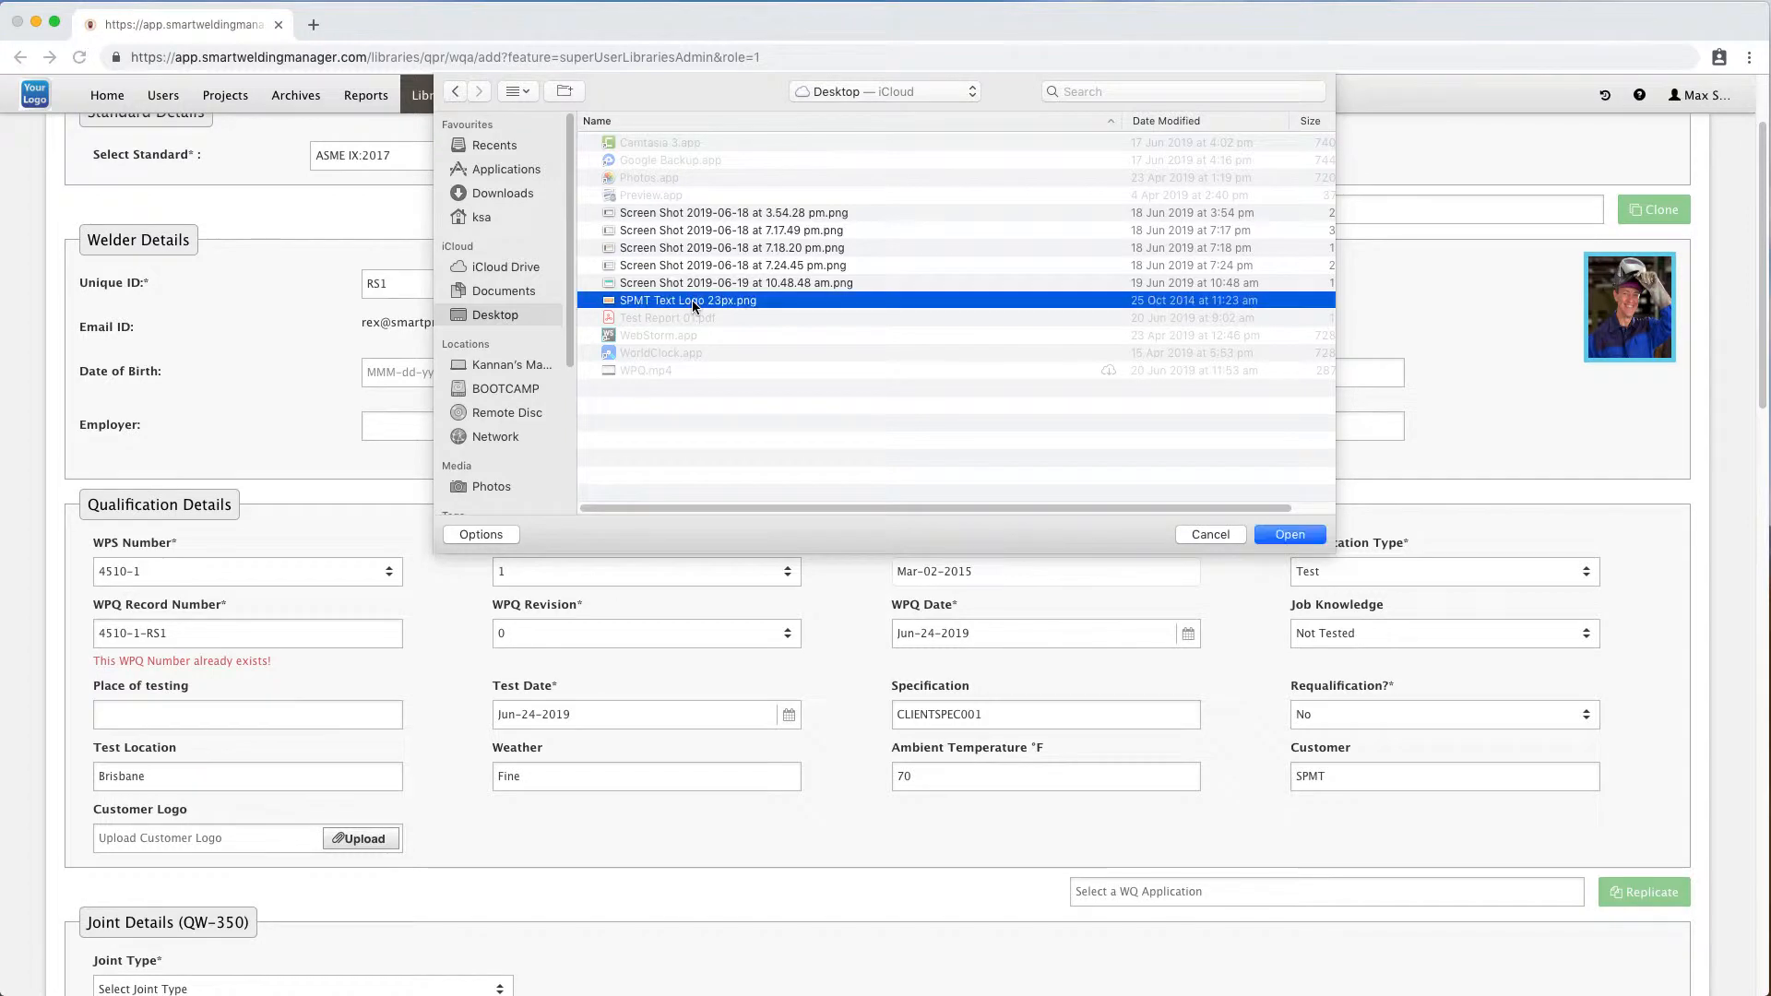
left_click(1301, 537)
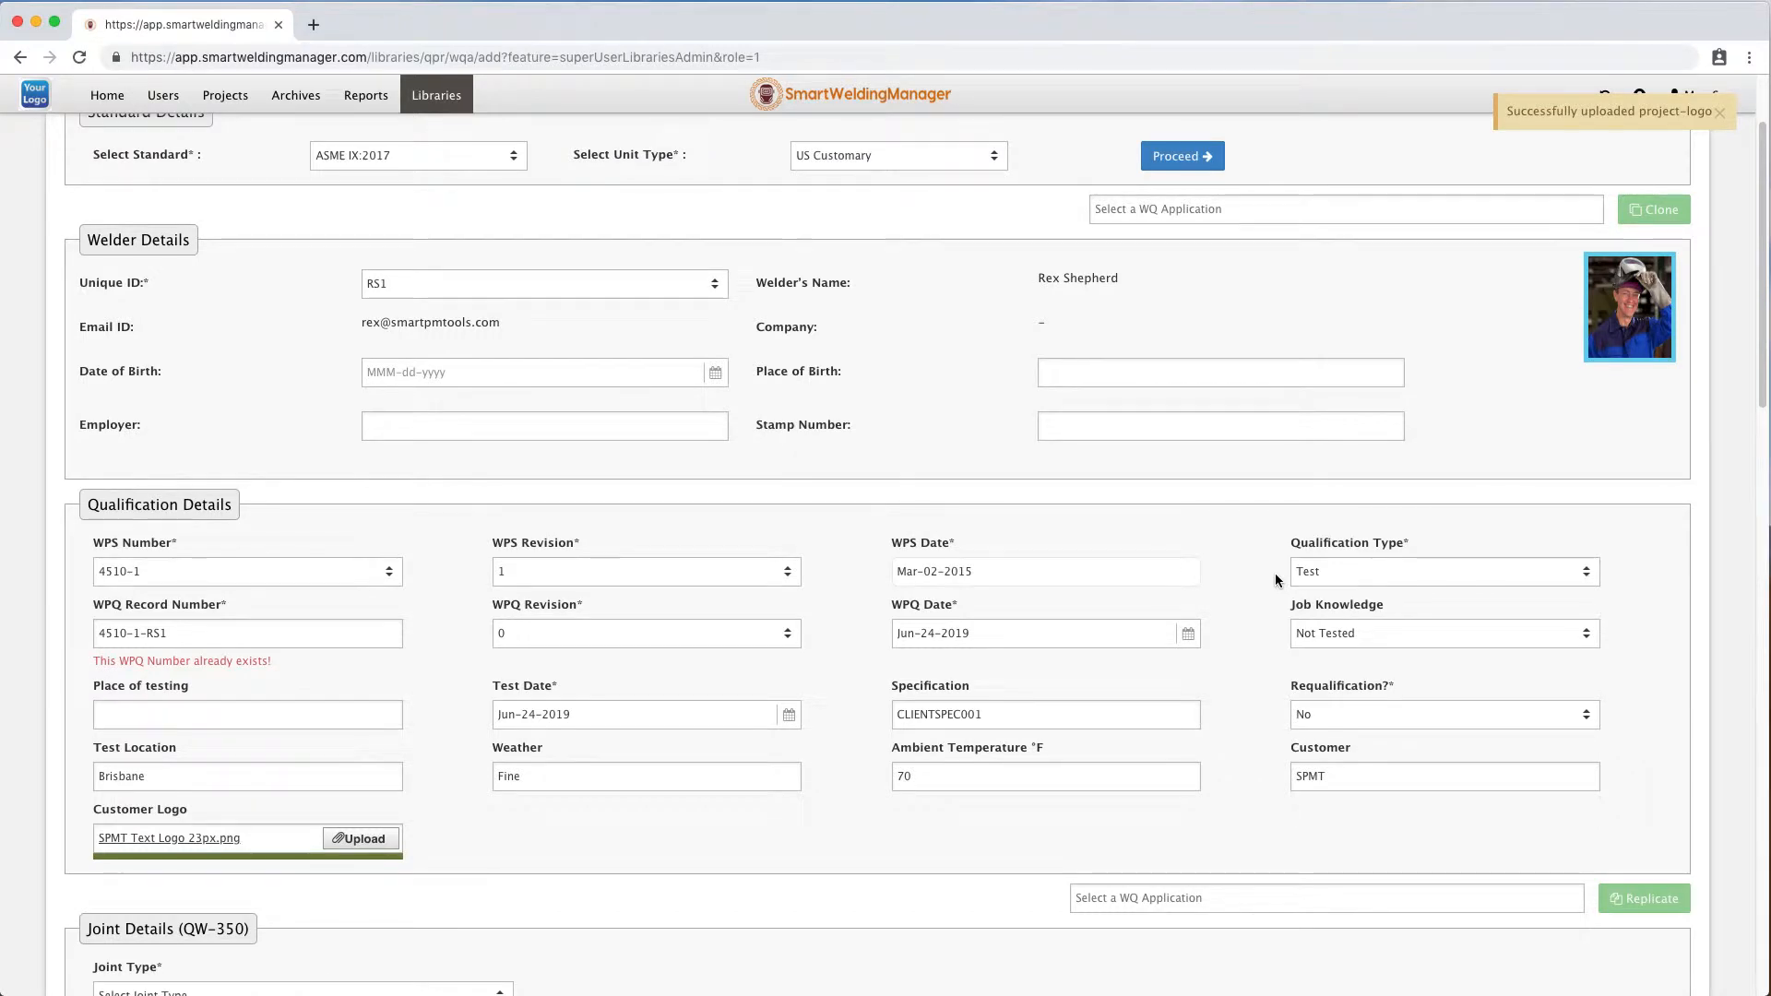
Change the WPQ record number to 4510-1-RS1-1.
left_click(199, 641)
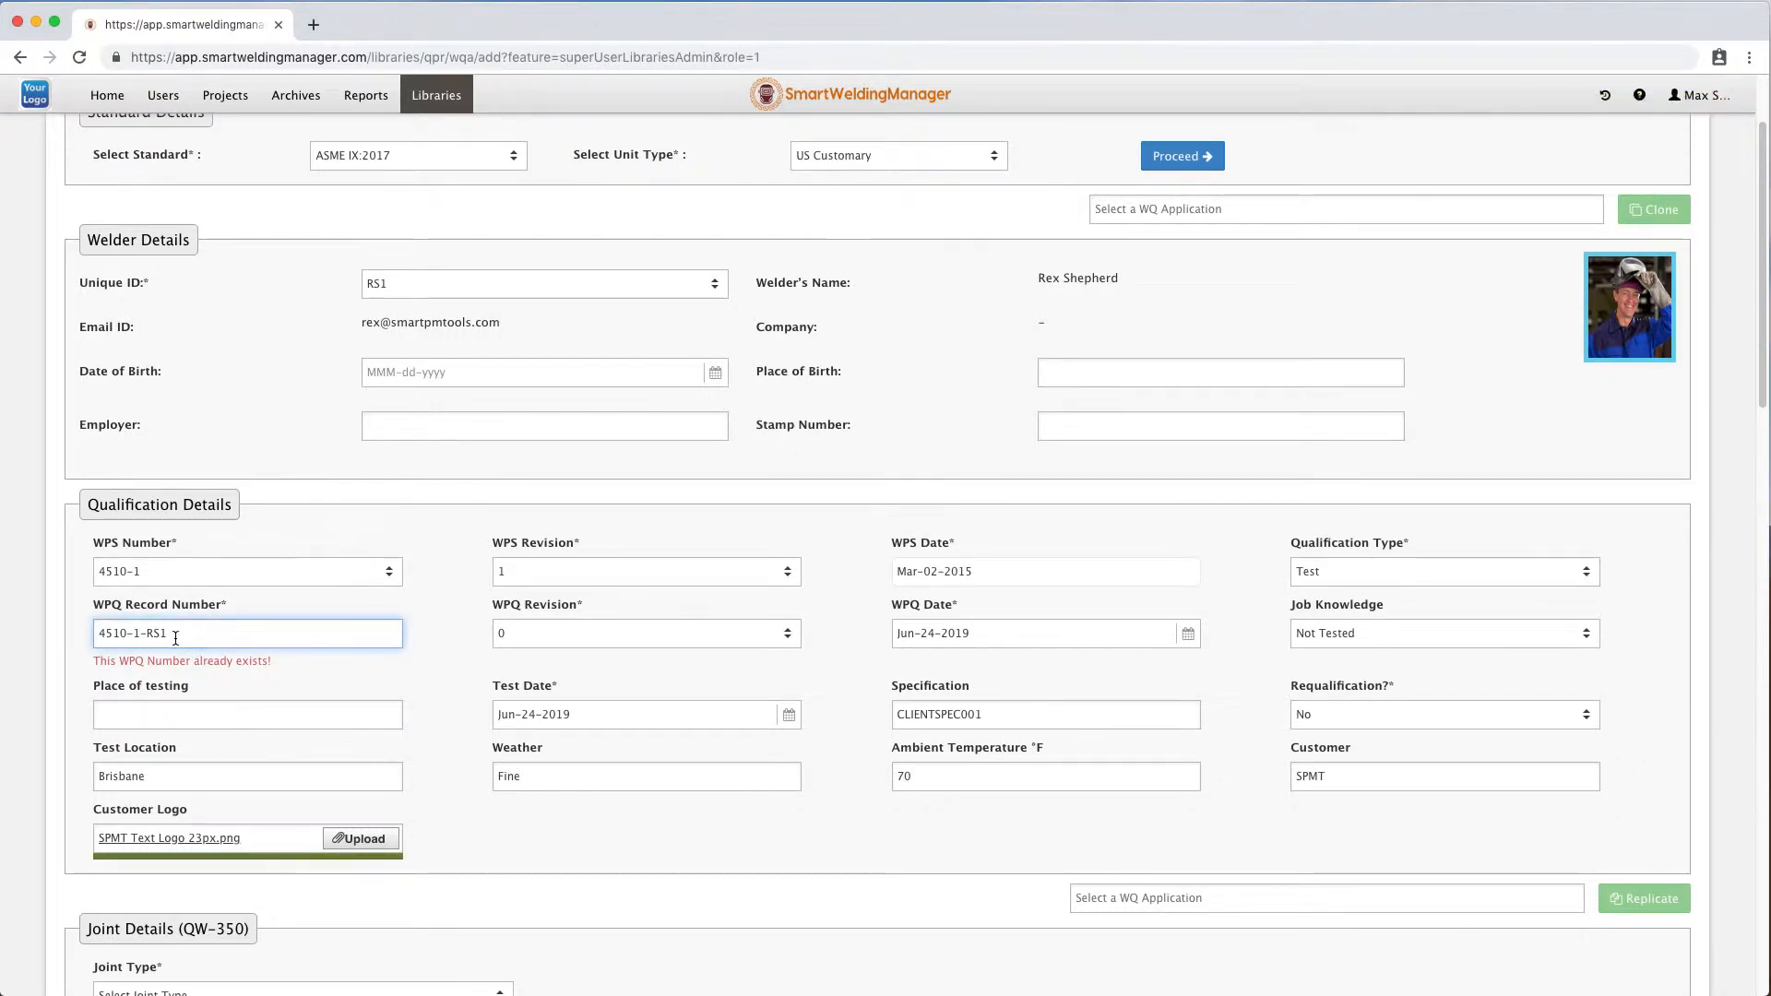
type("-1")
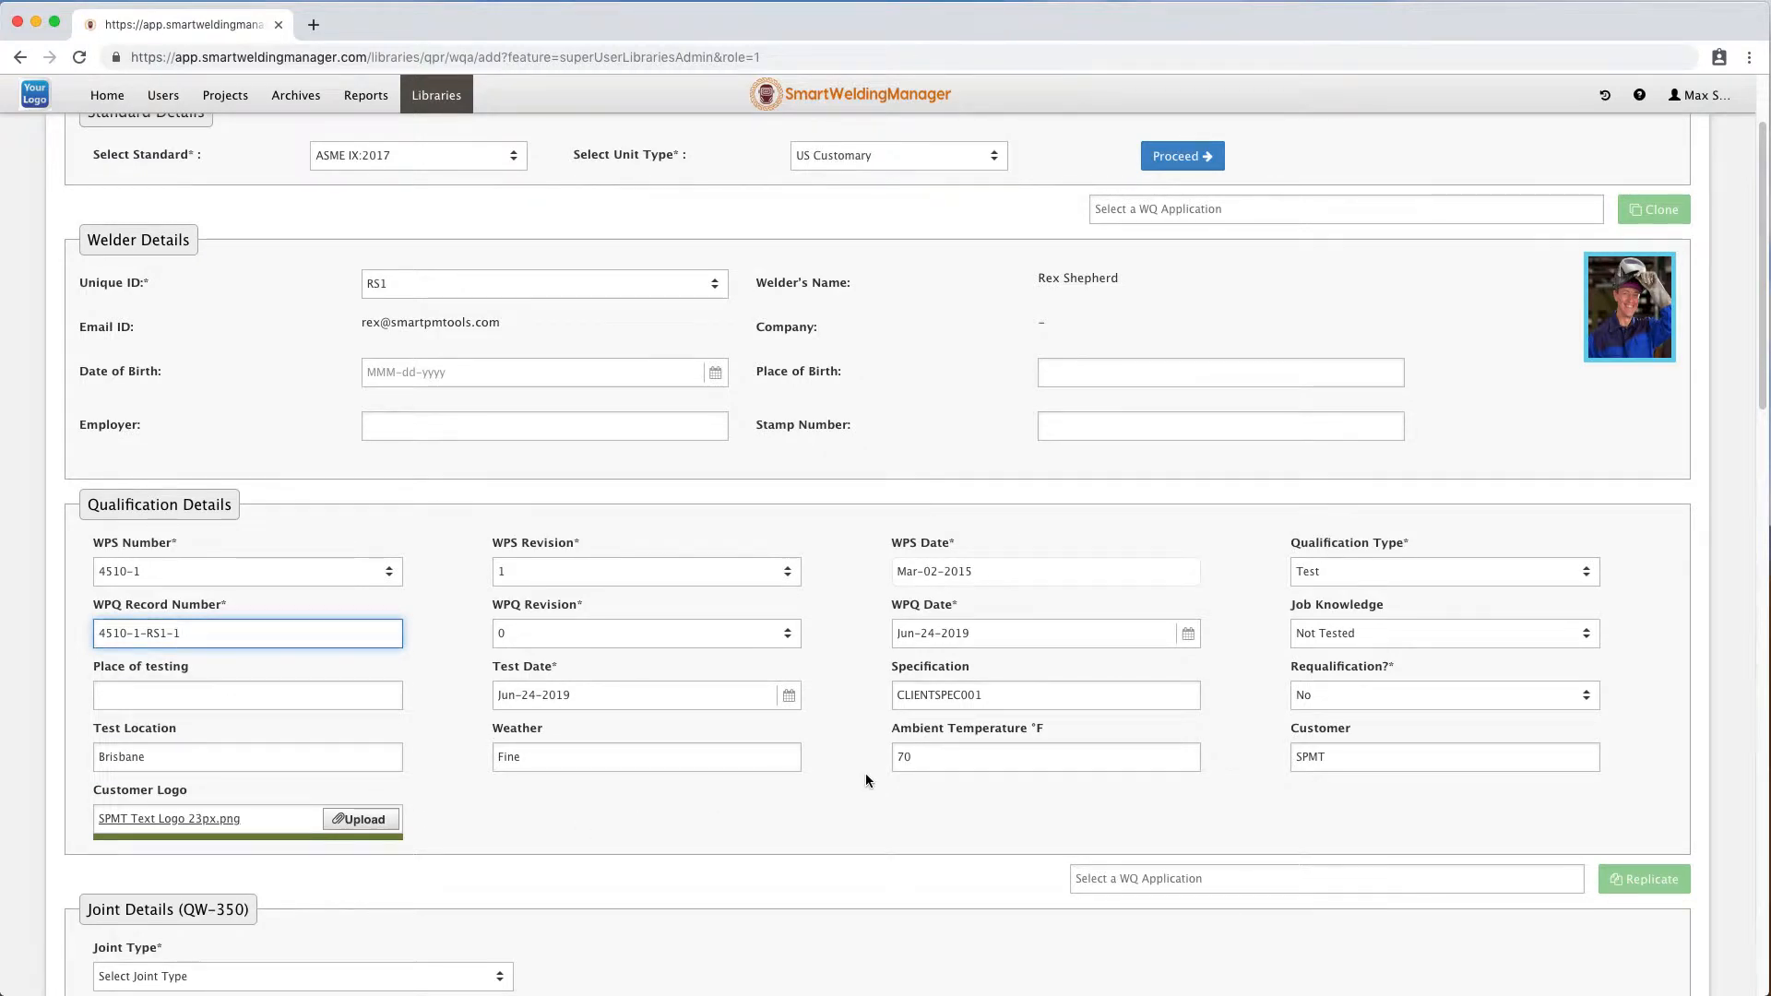
Replicate data from the WQ application ASME IX:2017 GTAW 1-1 G F#6 T 0.337 NPS 4.5 t 0.337 6G.
scroll(865, 773, "down", 5)
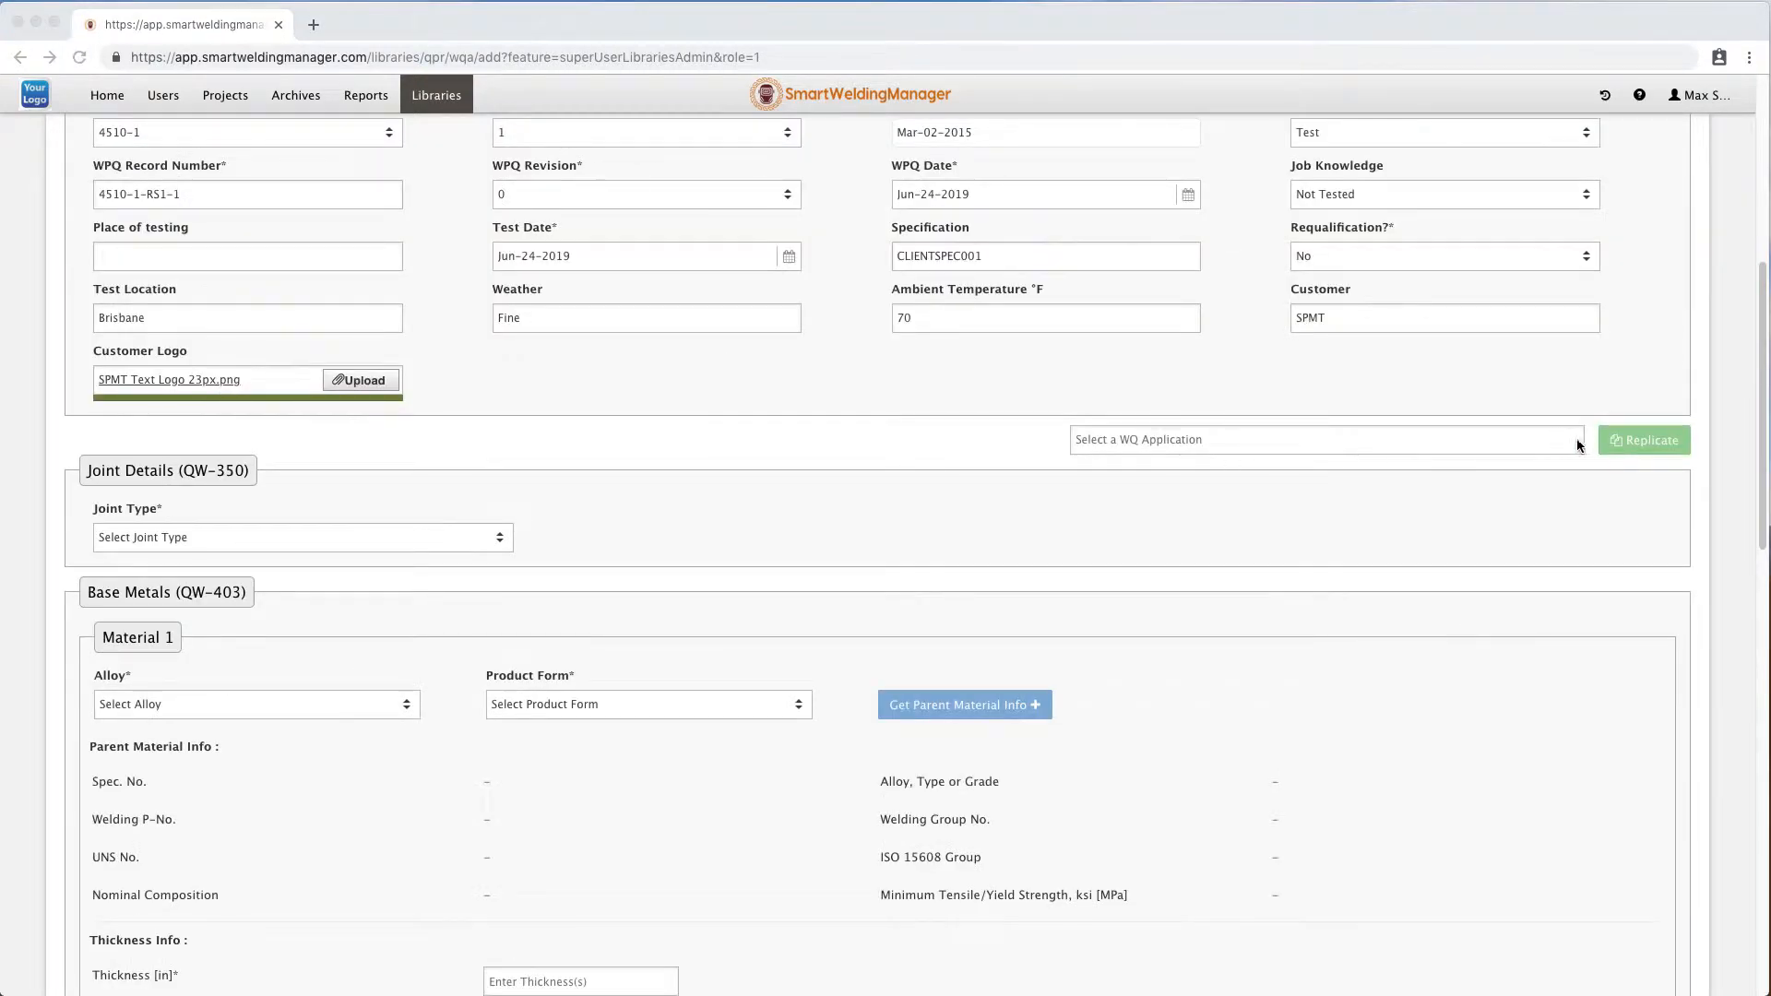
left_click(1334, 439)
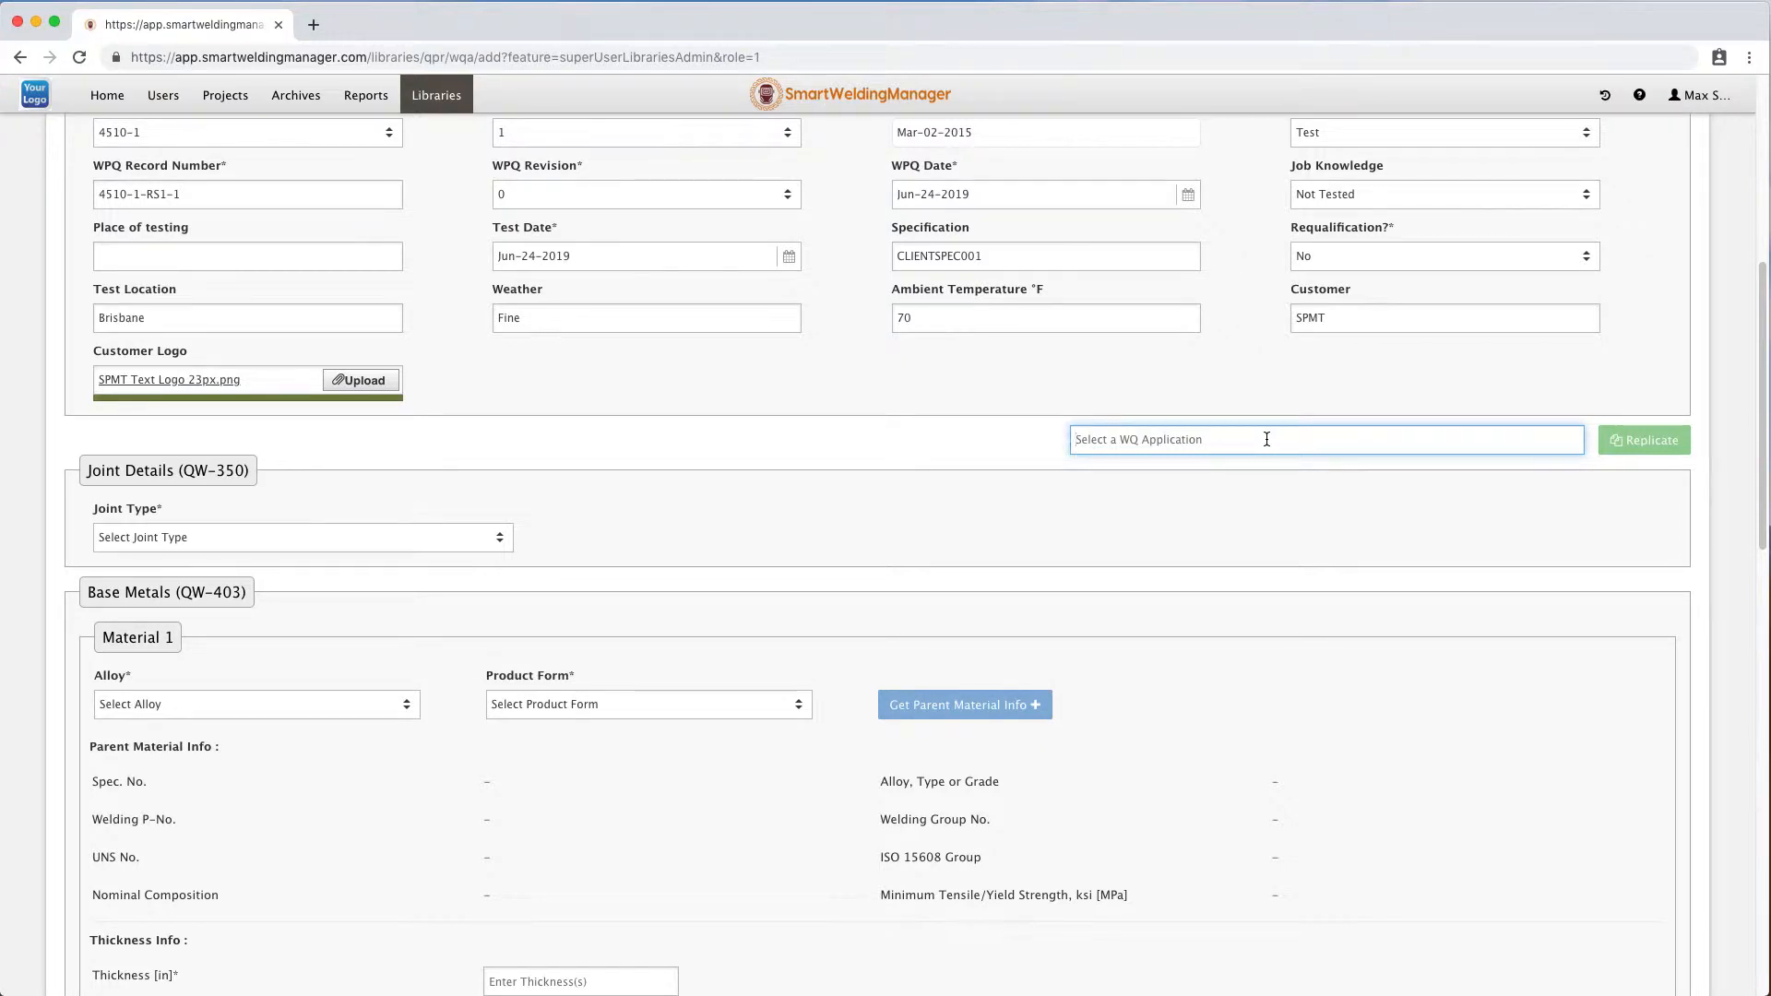
type("a")
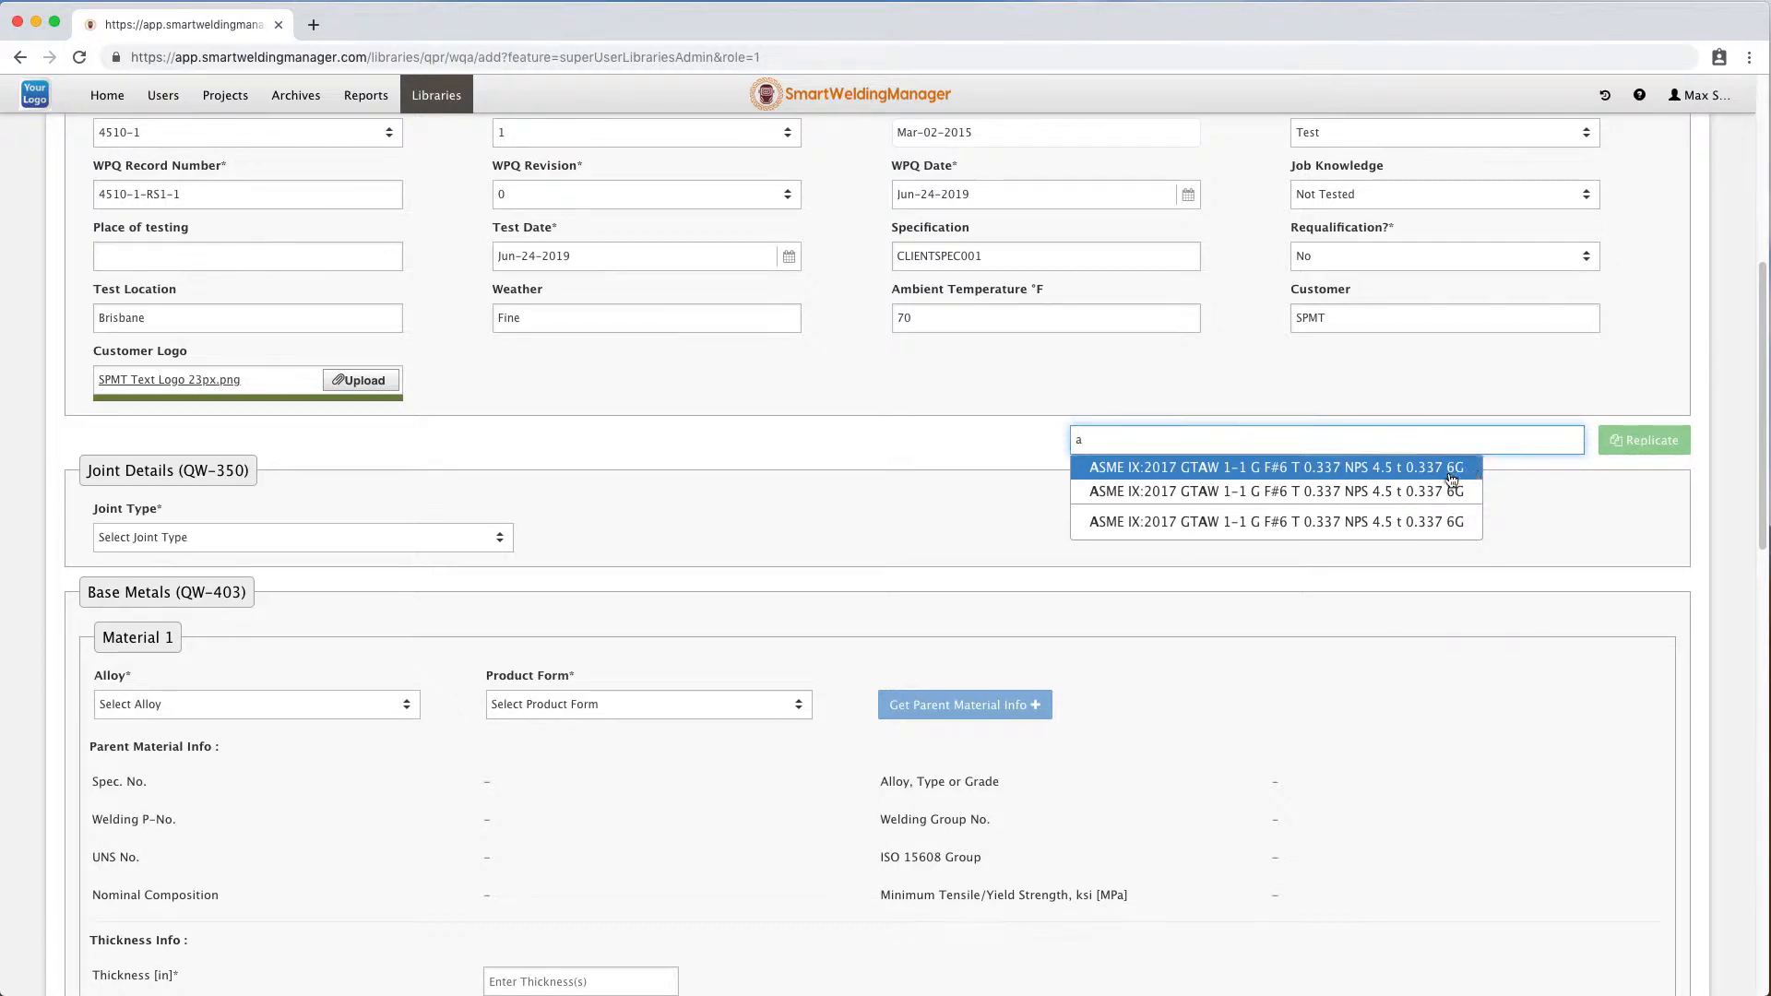
left_click(1404, 499)
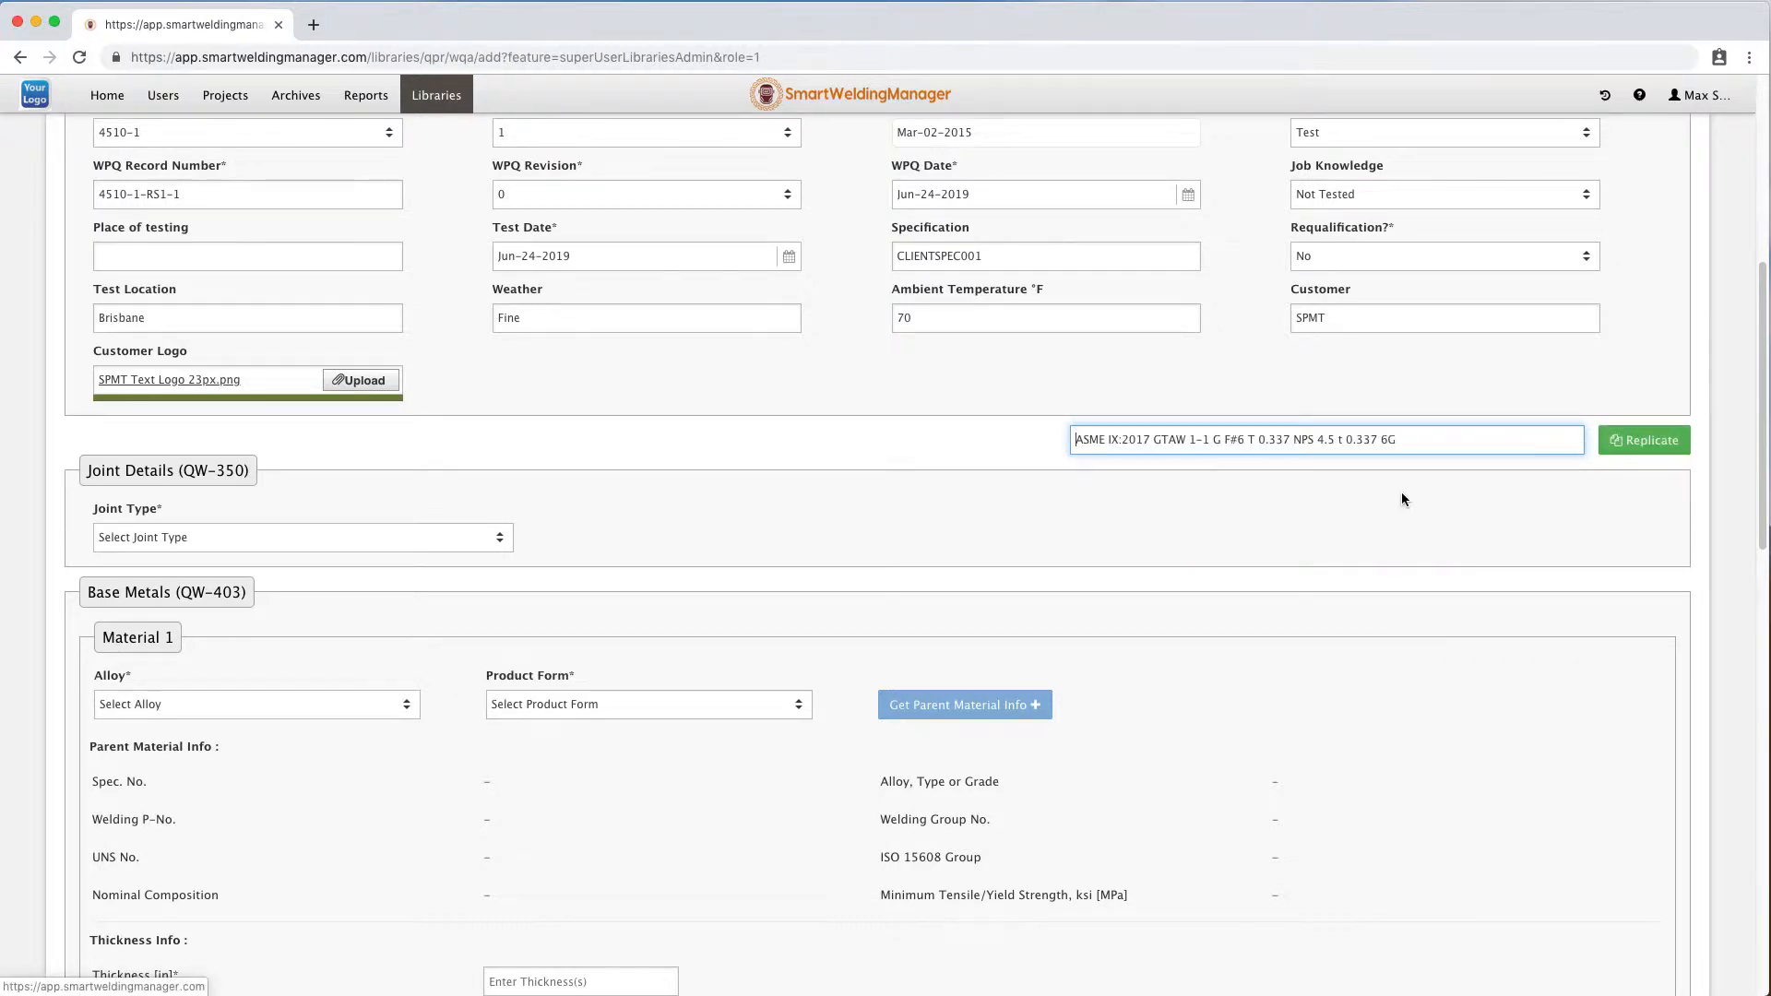
left_click(1658, 440)
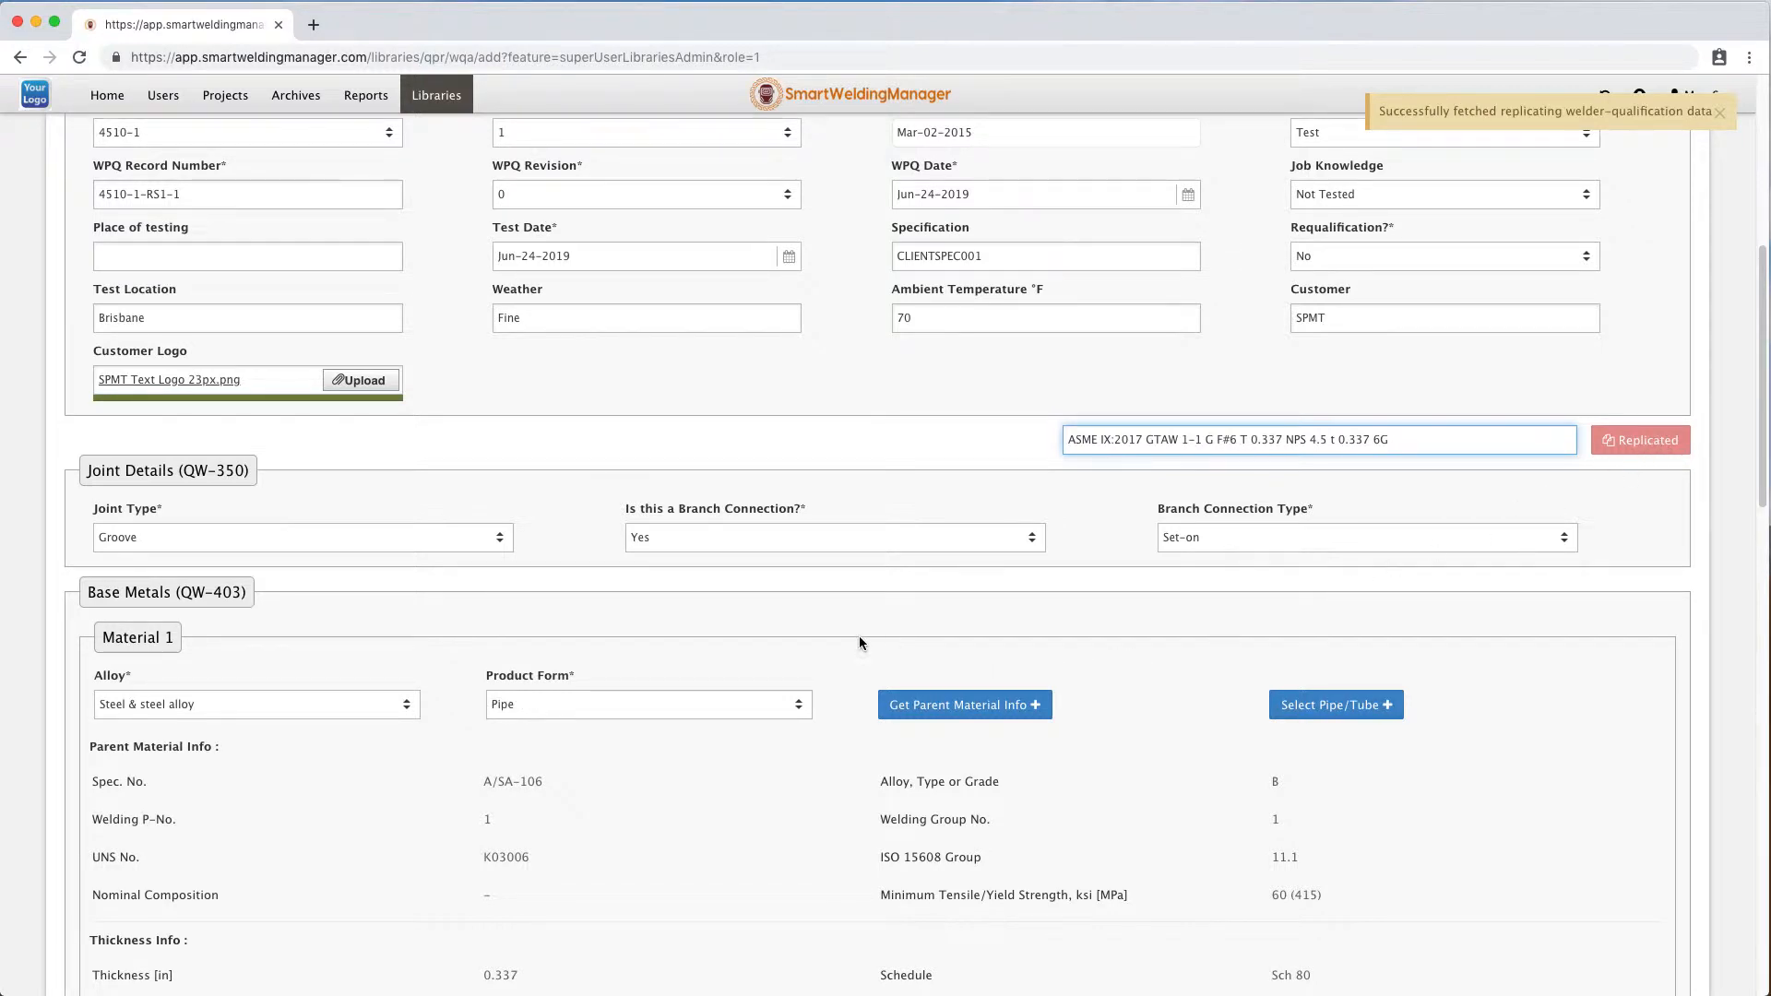
Review the replicated joint details and base metal information.
scroll(860, 643, "down", 1)
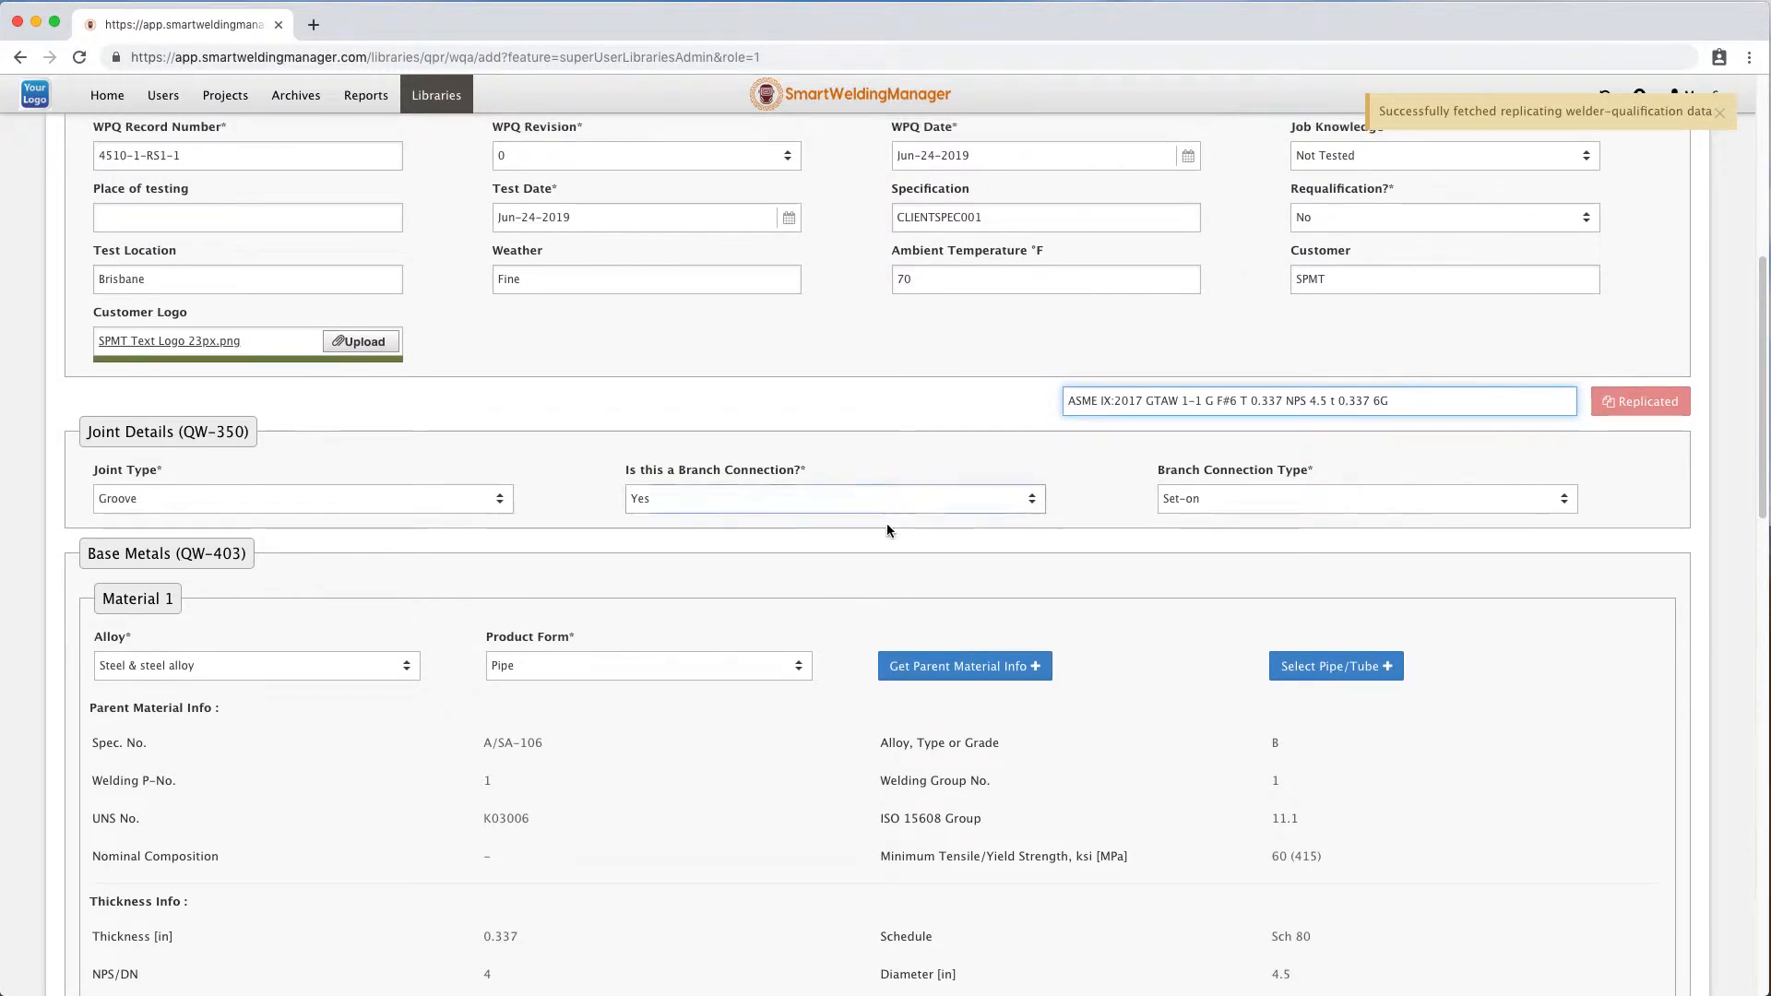
scroll(827, 639, "down", 1)
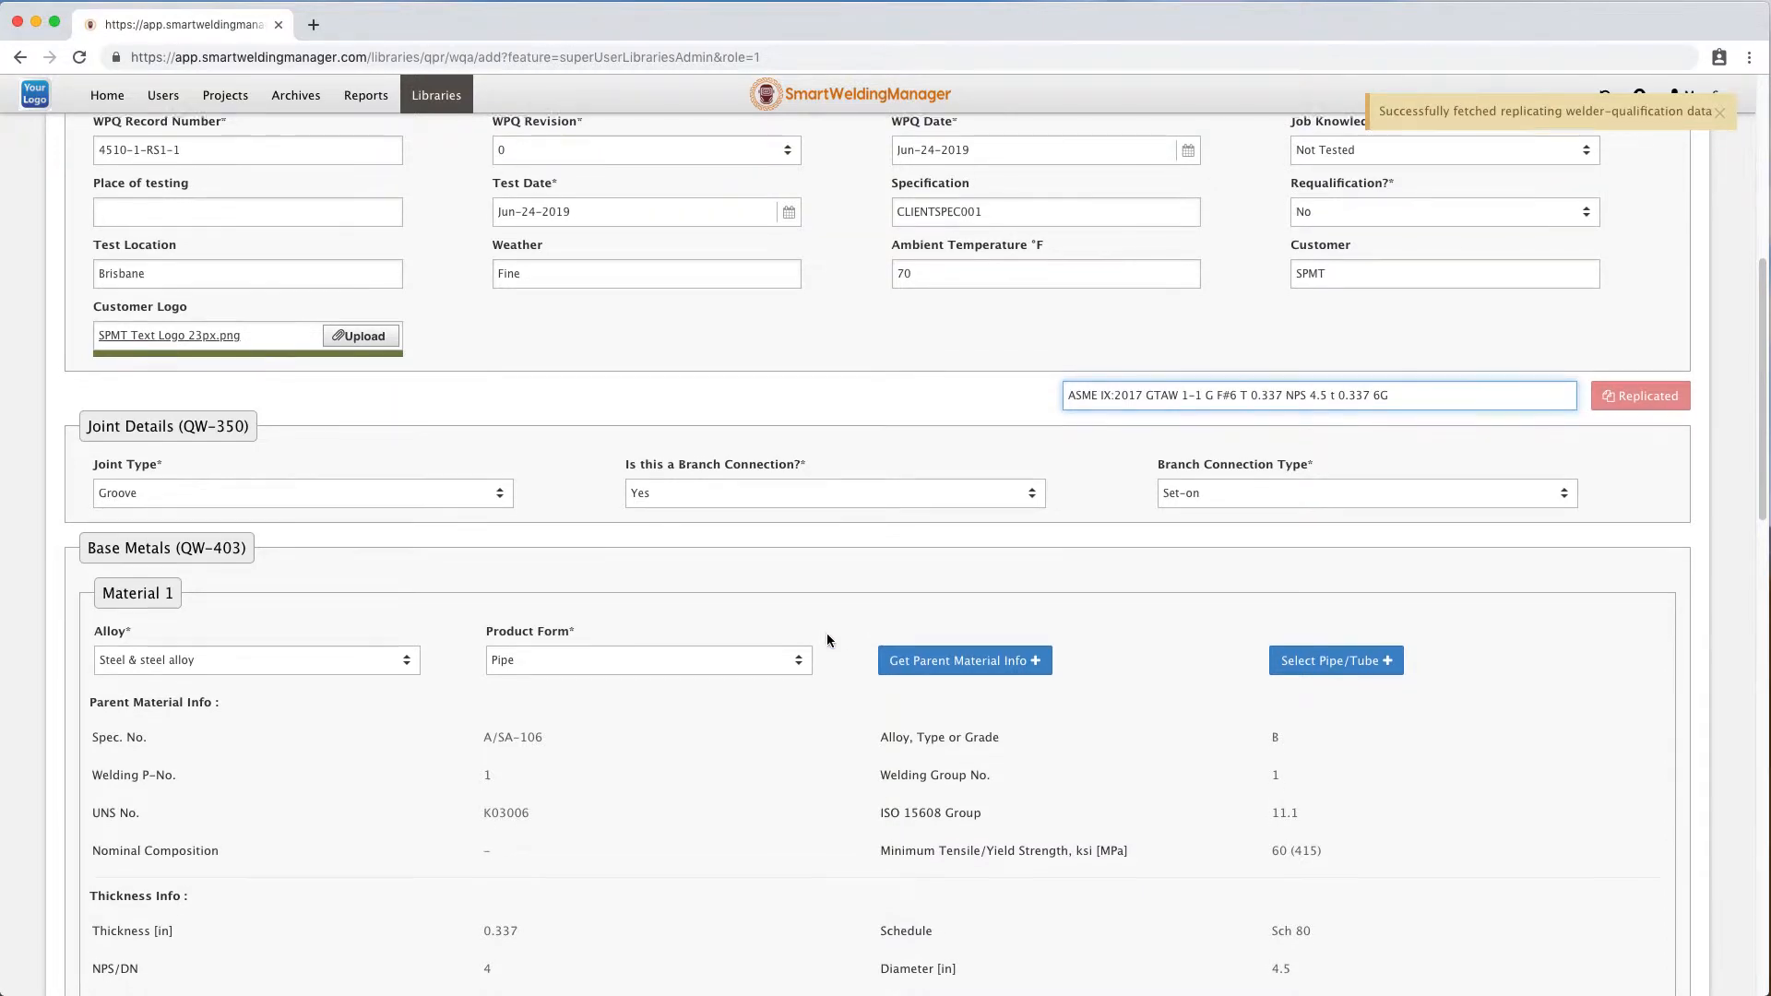
scroll(827, 640, "down", 2)
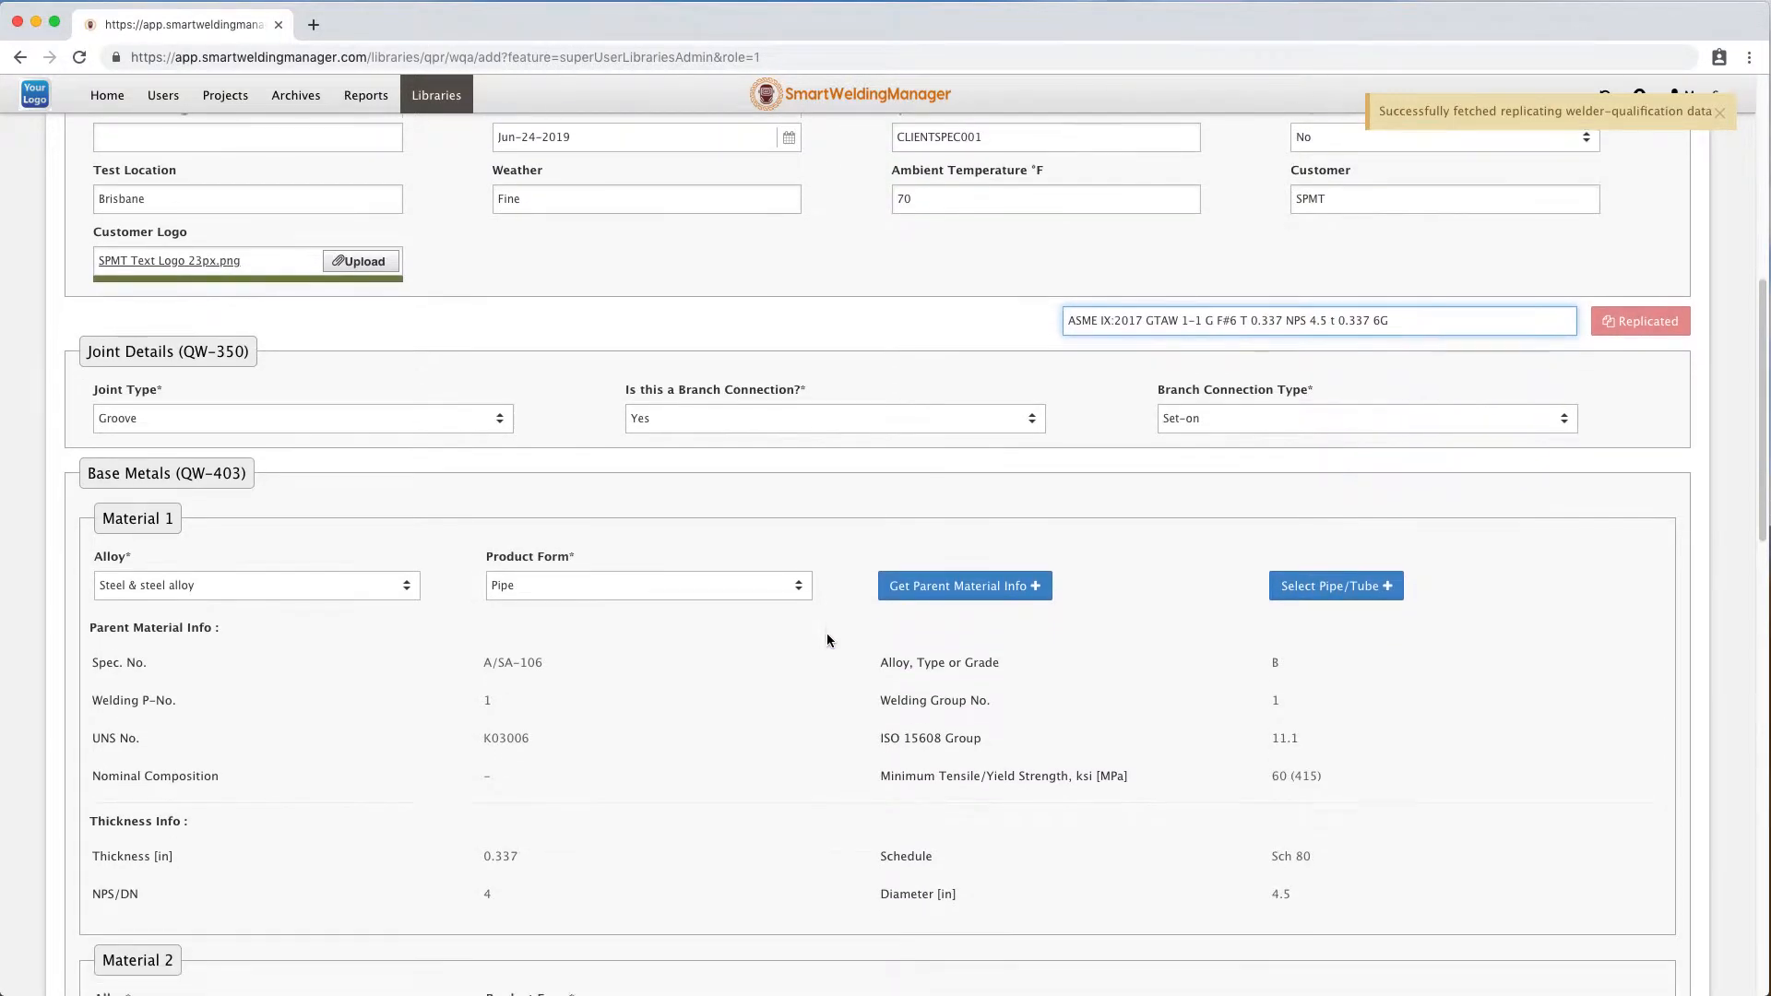
scroll(826, 640, "down", 1)
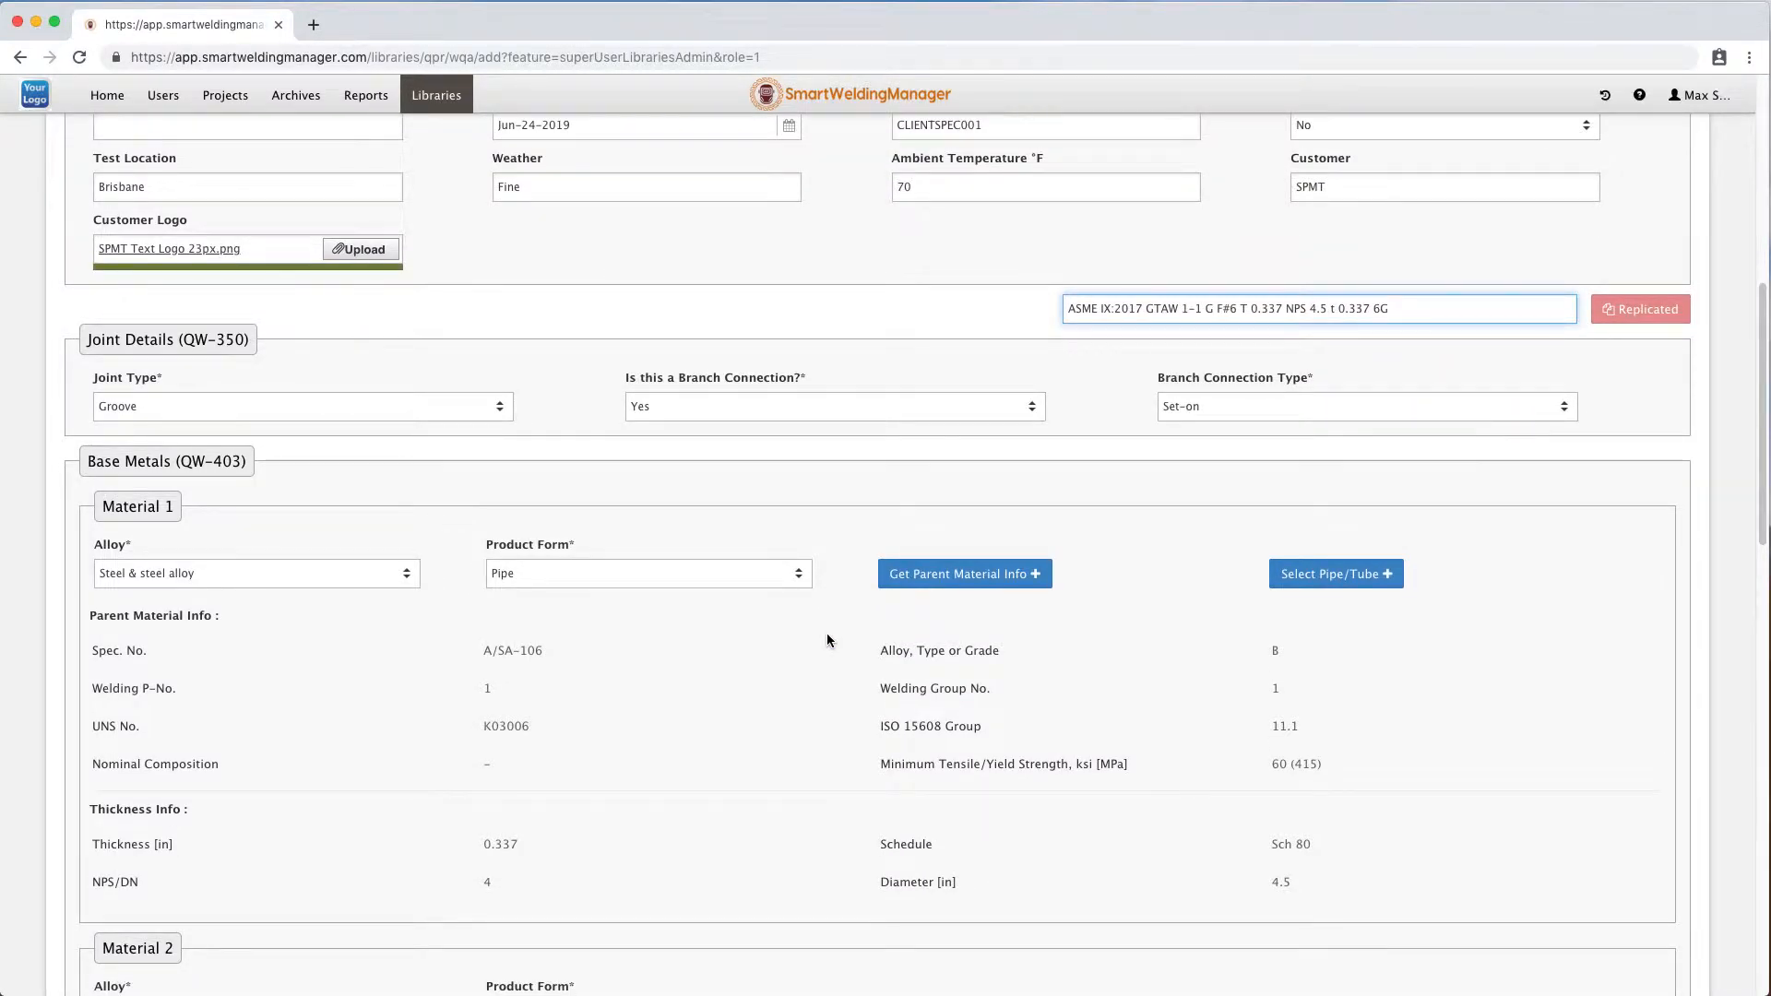
scroll(826, 640, "down", 2)
scroll(827, 640, "down", 1)
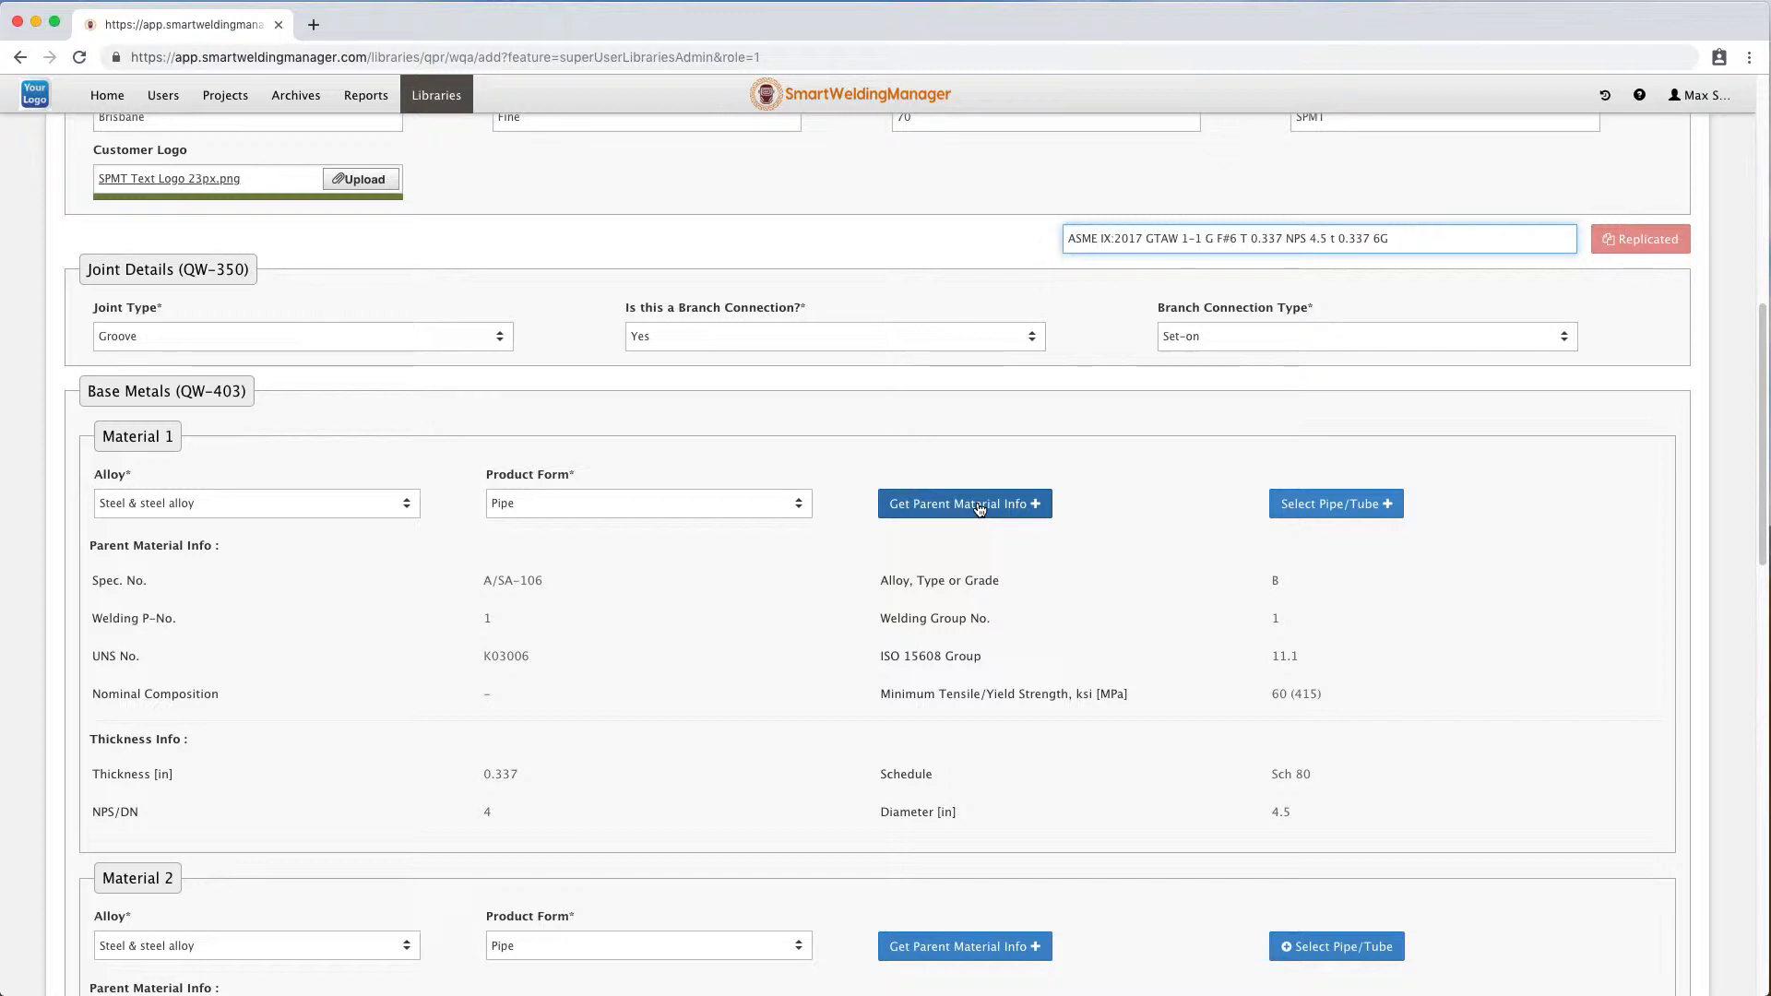
Set Material 1's parent material to spec A/SA-106, grade C, sorting the material list by spec number.
left_click(930, 504)
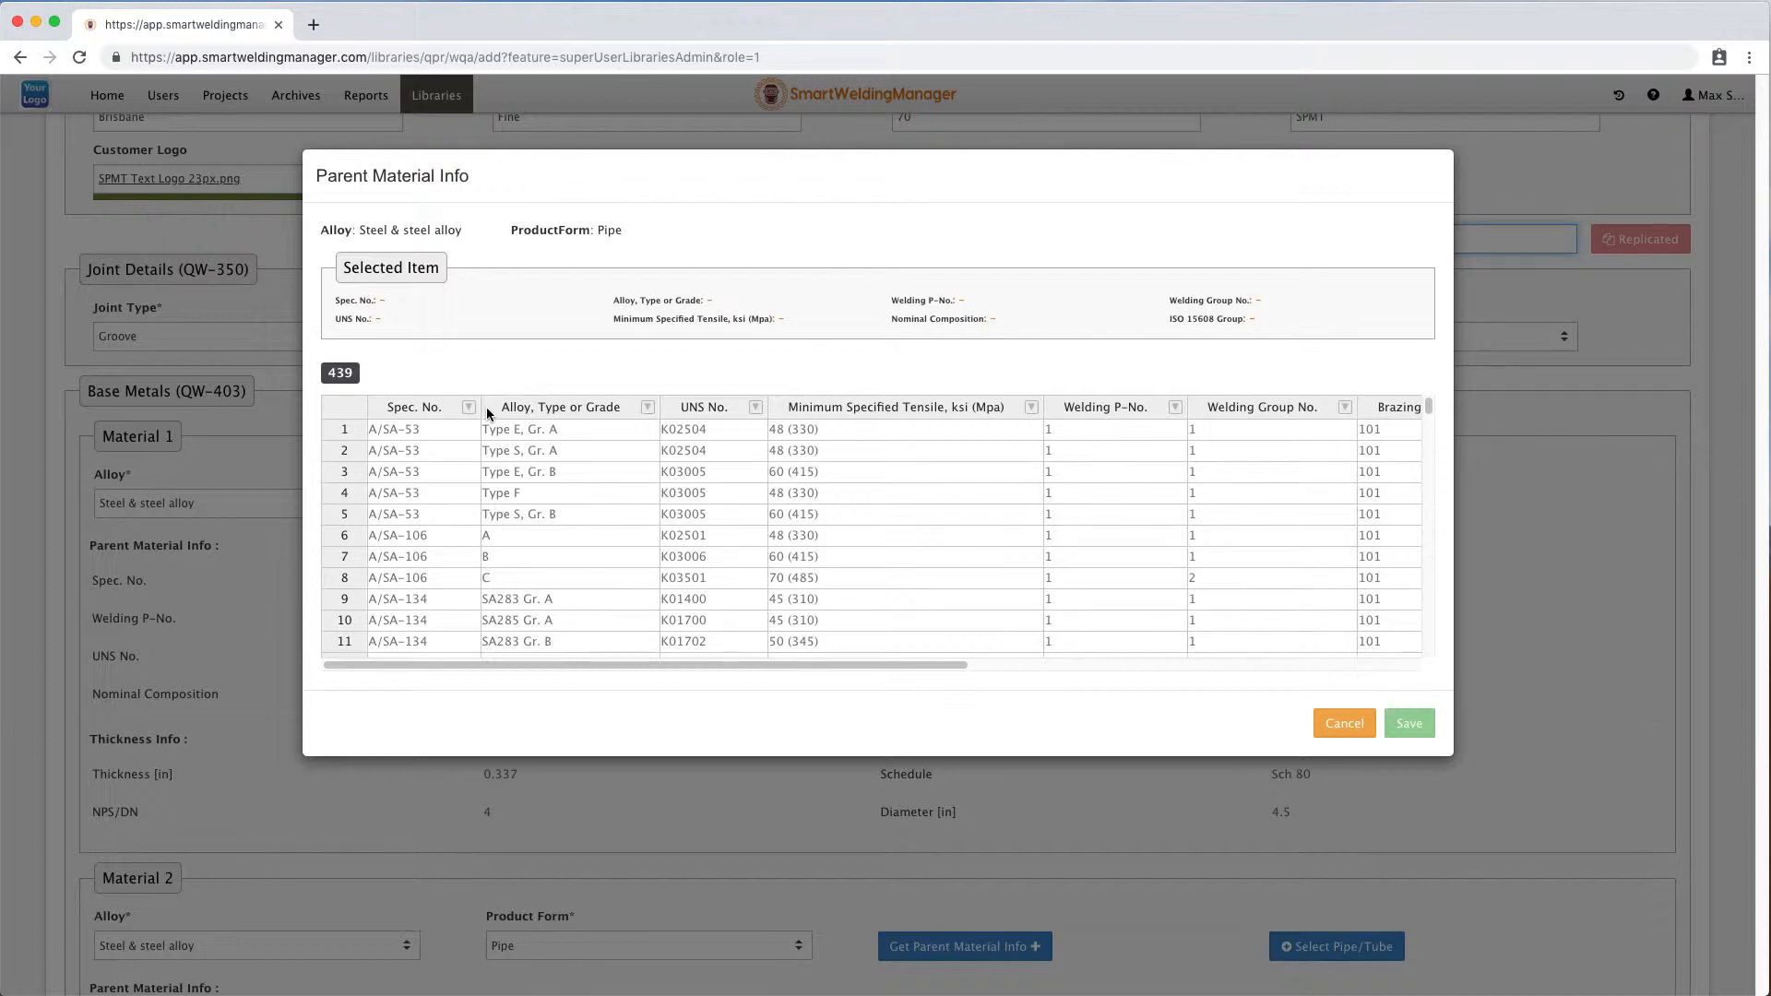
left_click(410, 408)
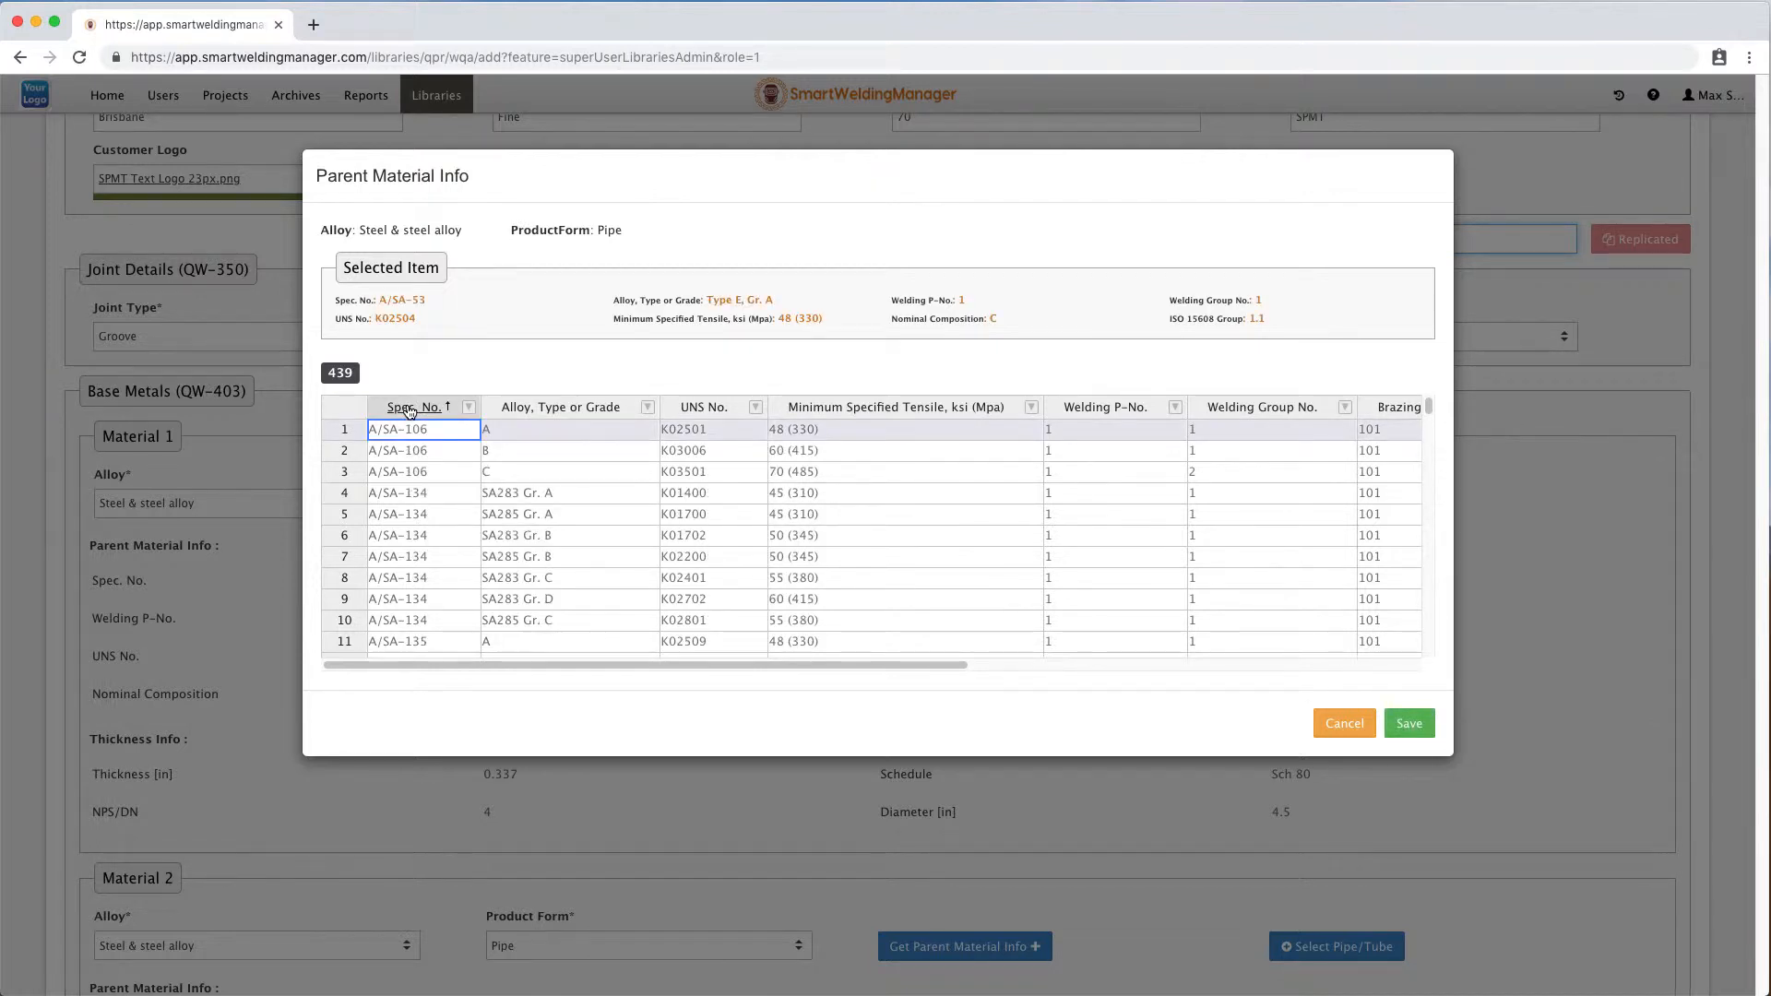
left_click(587, 408)
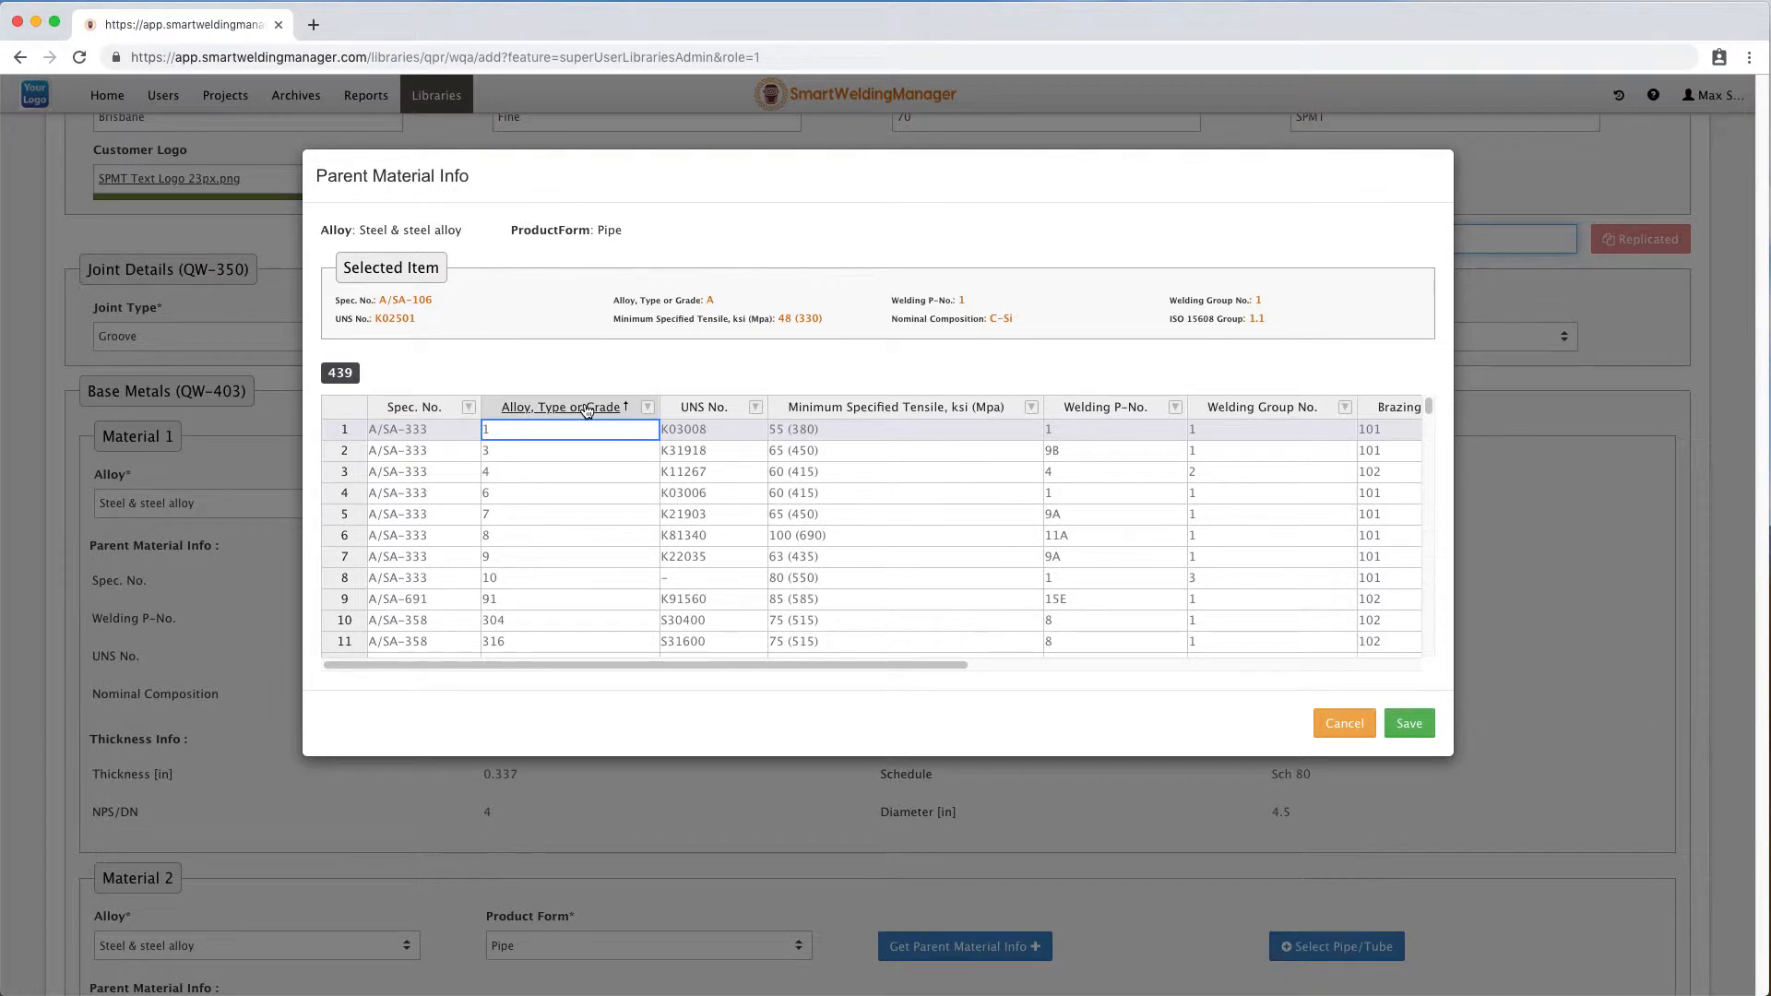
left_click(648, 407)
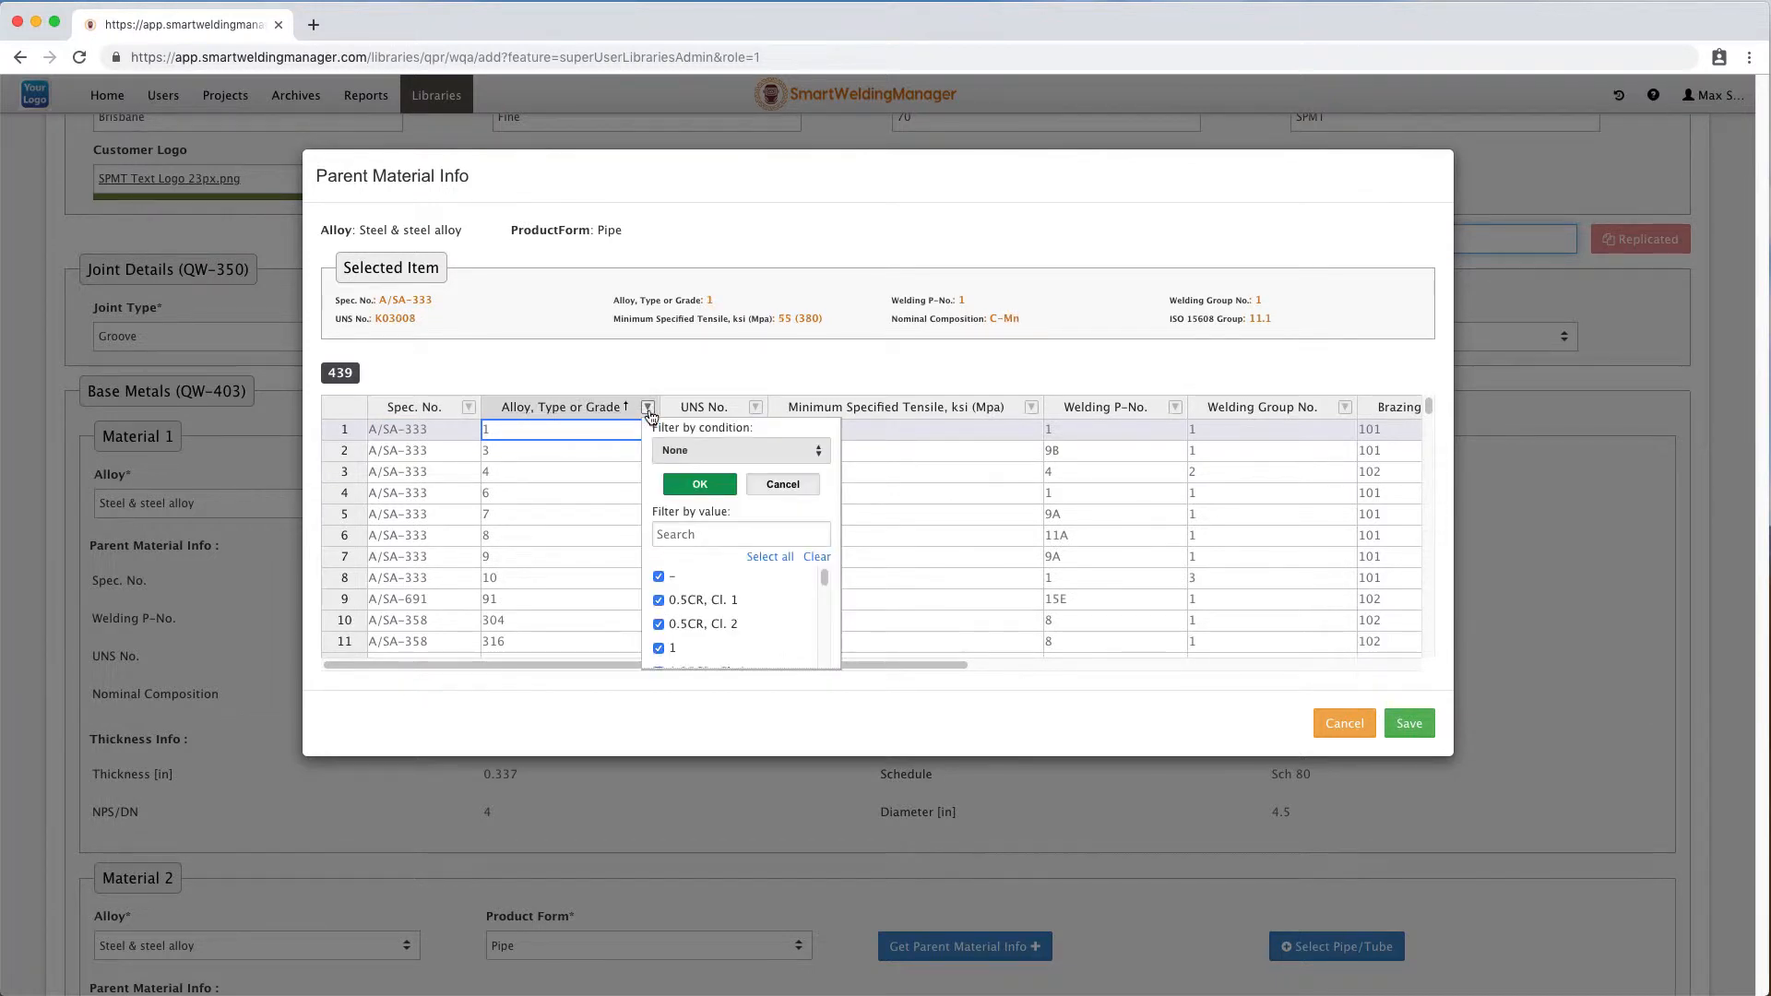
scroll(733, 619, "down", 2)
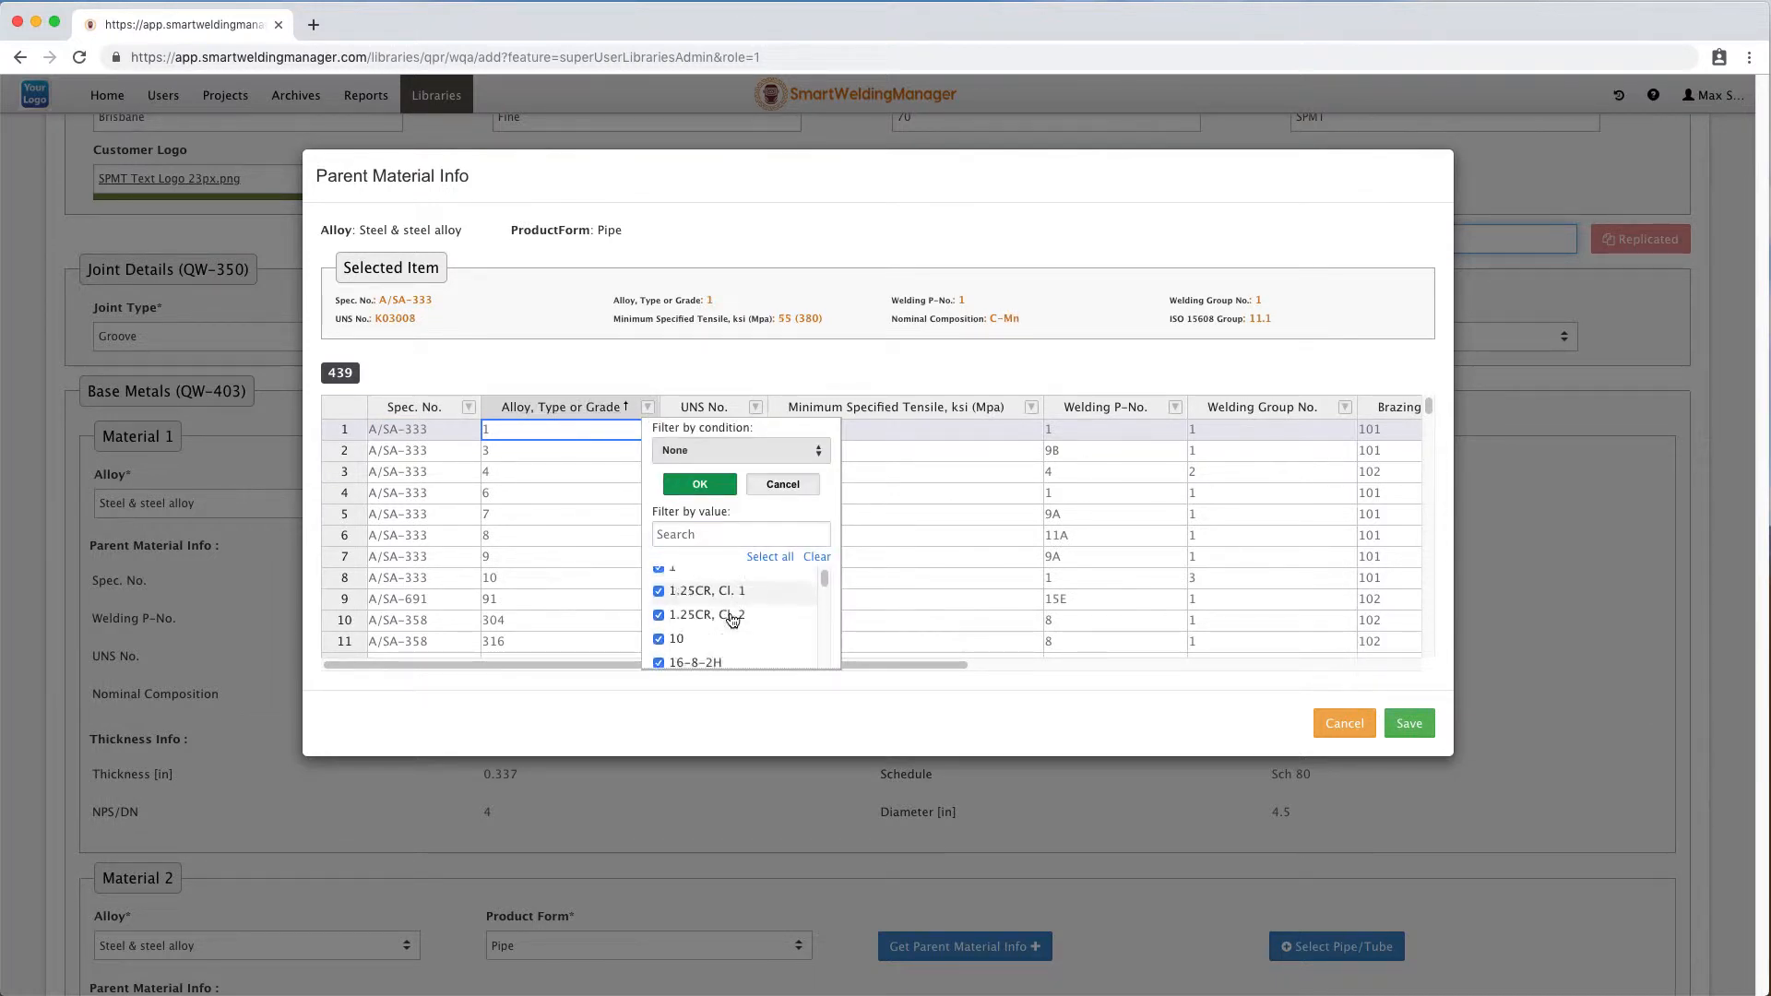
left_click(782, 484)
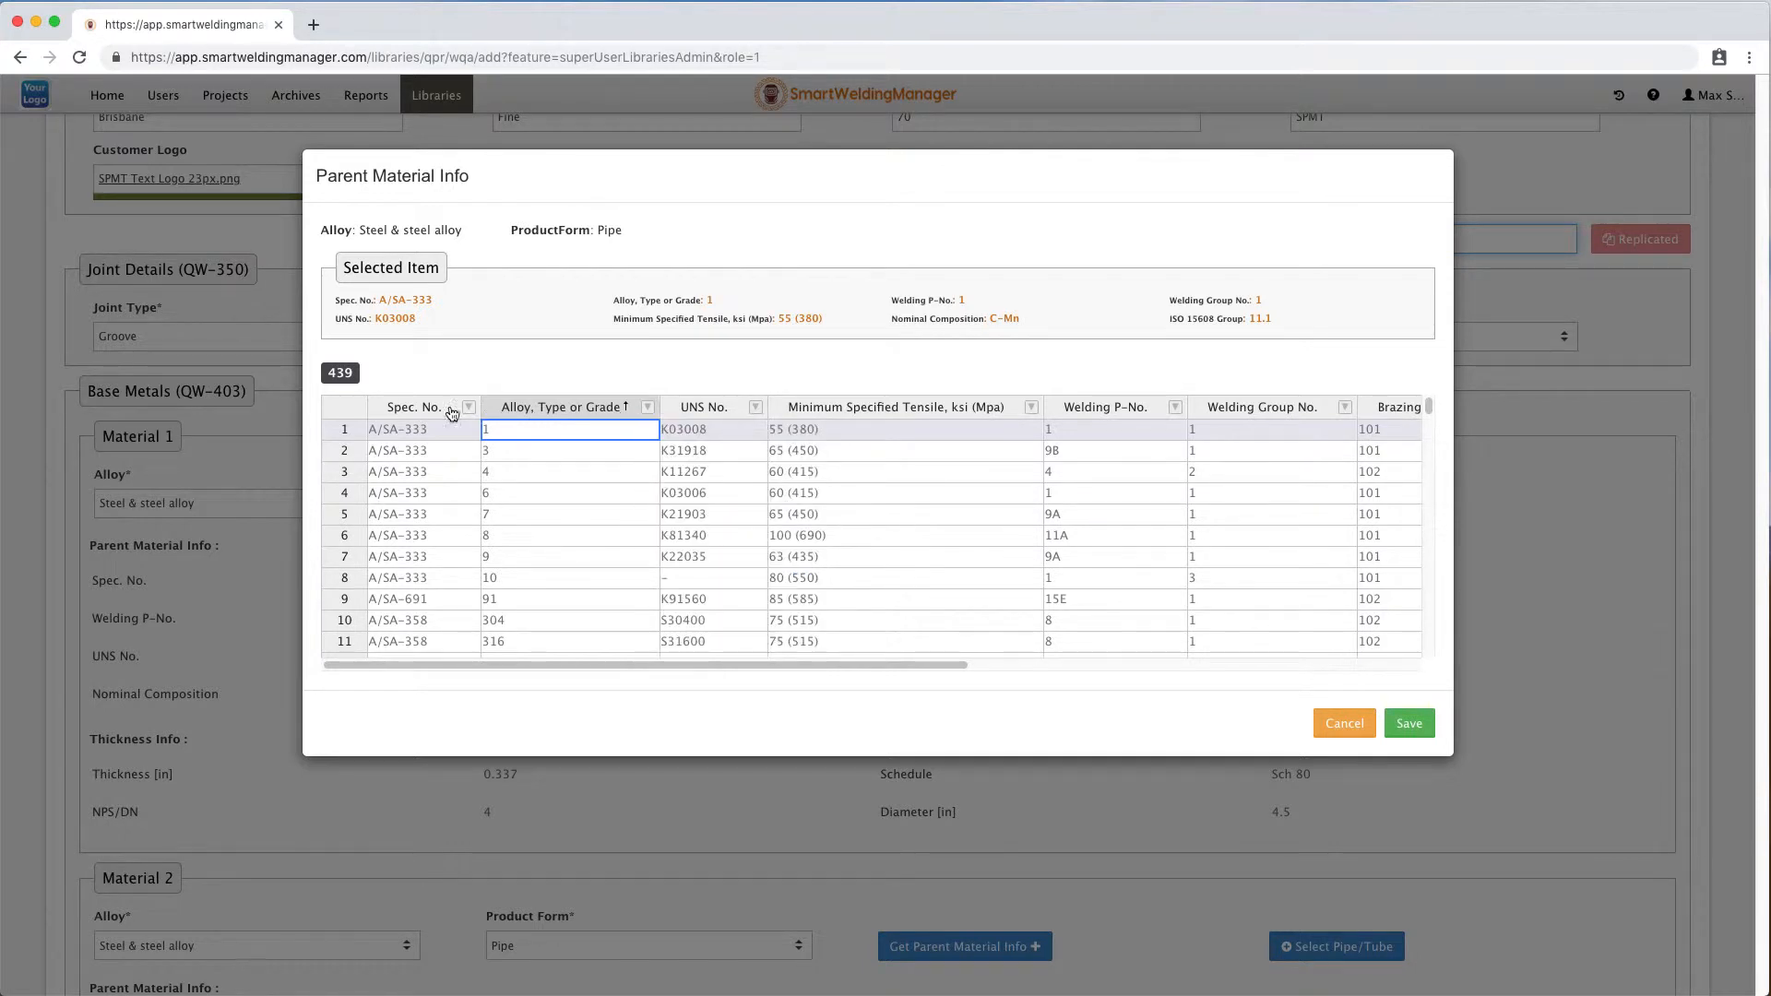
left_click(412, 408)
left_click(511, 473)
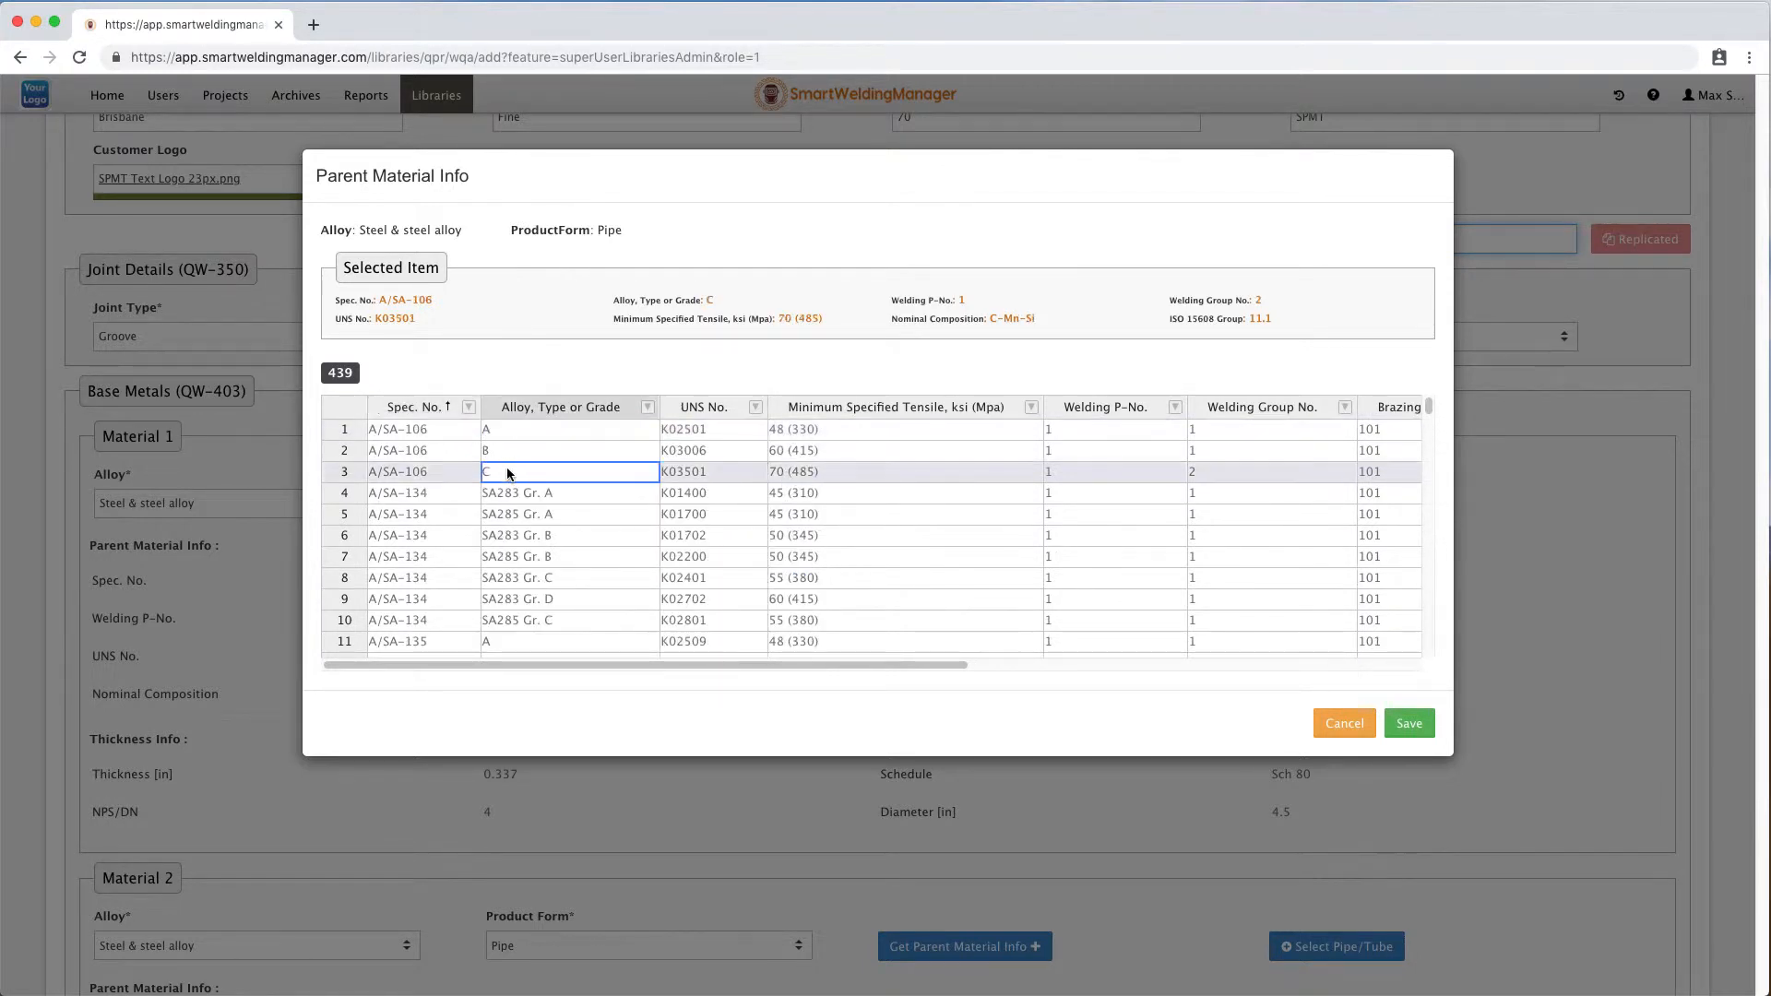
left_click(1409, 724)
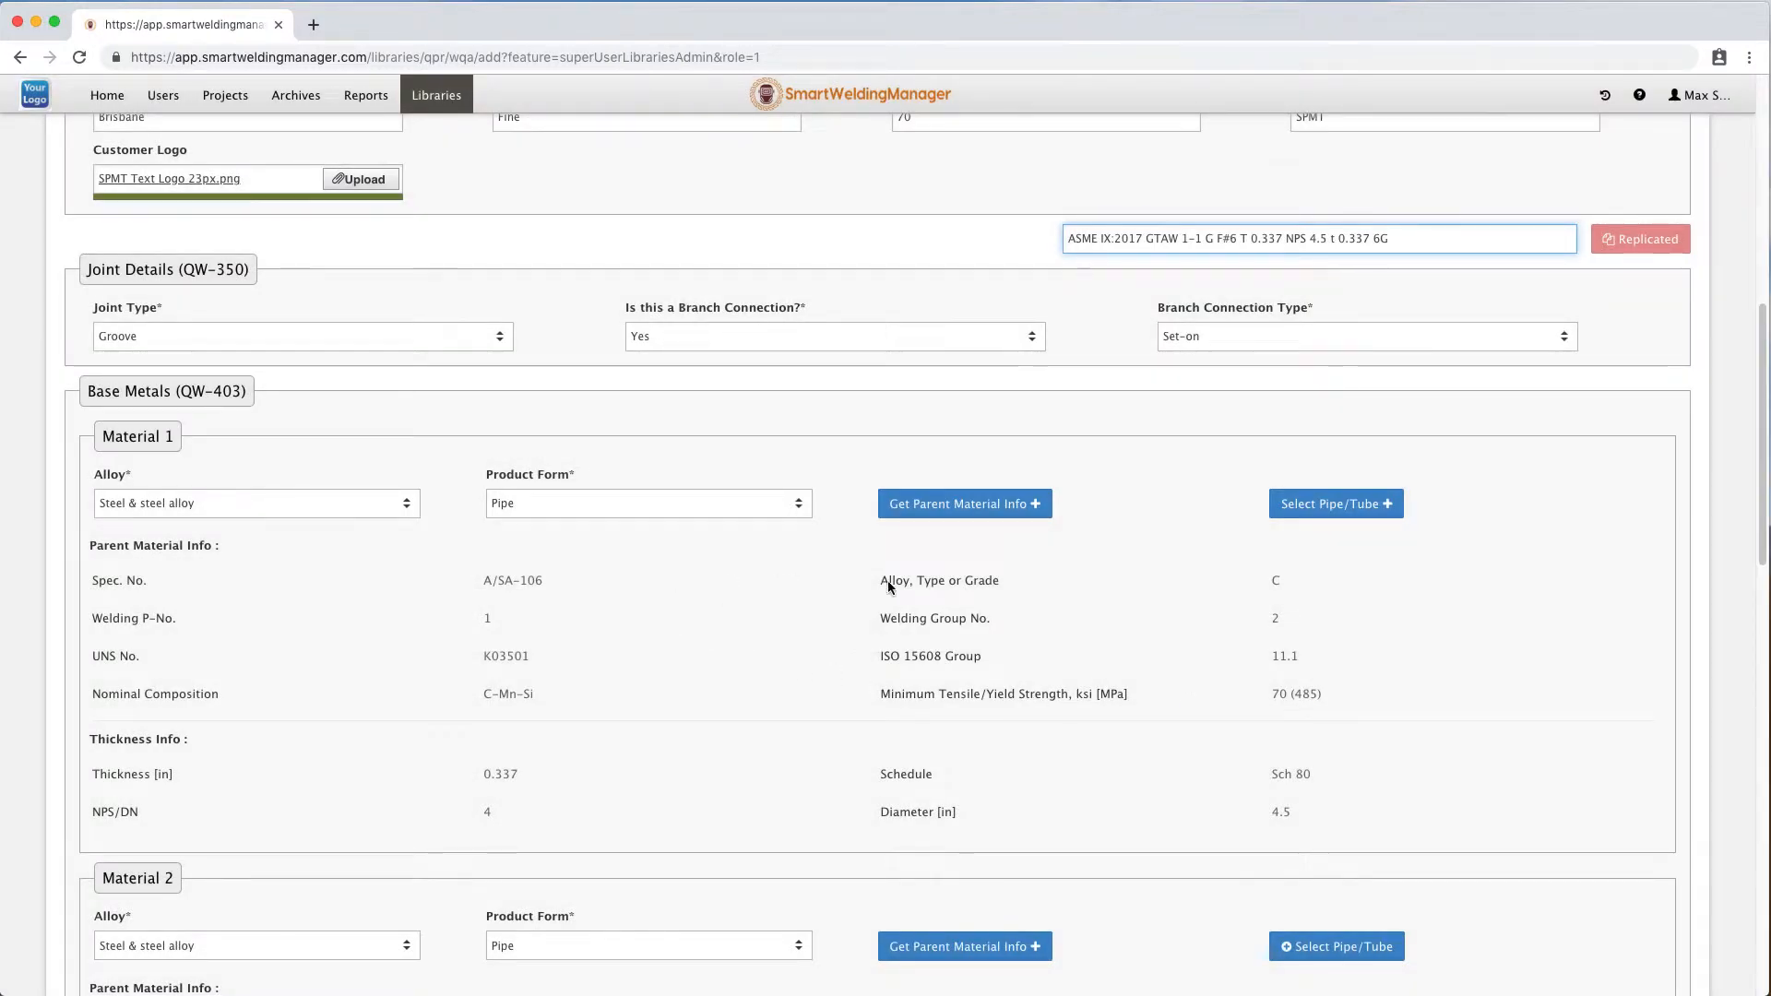
Set Material 2's parent material to spec A/SA-106, grade C as well.
scroll(745, 793, "down", 2)
scroll(746, 803, "down", 3)
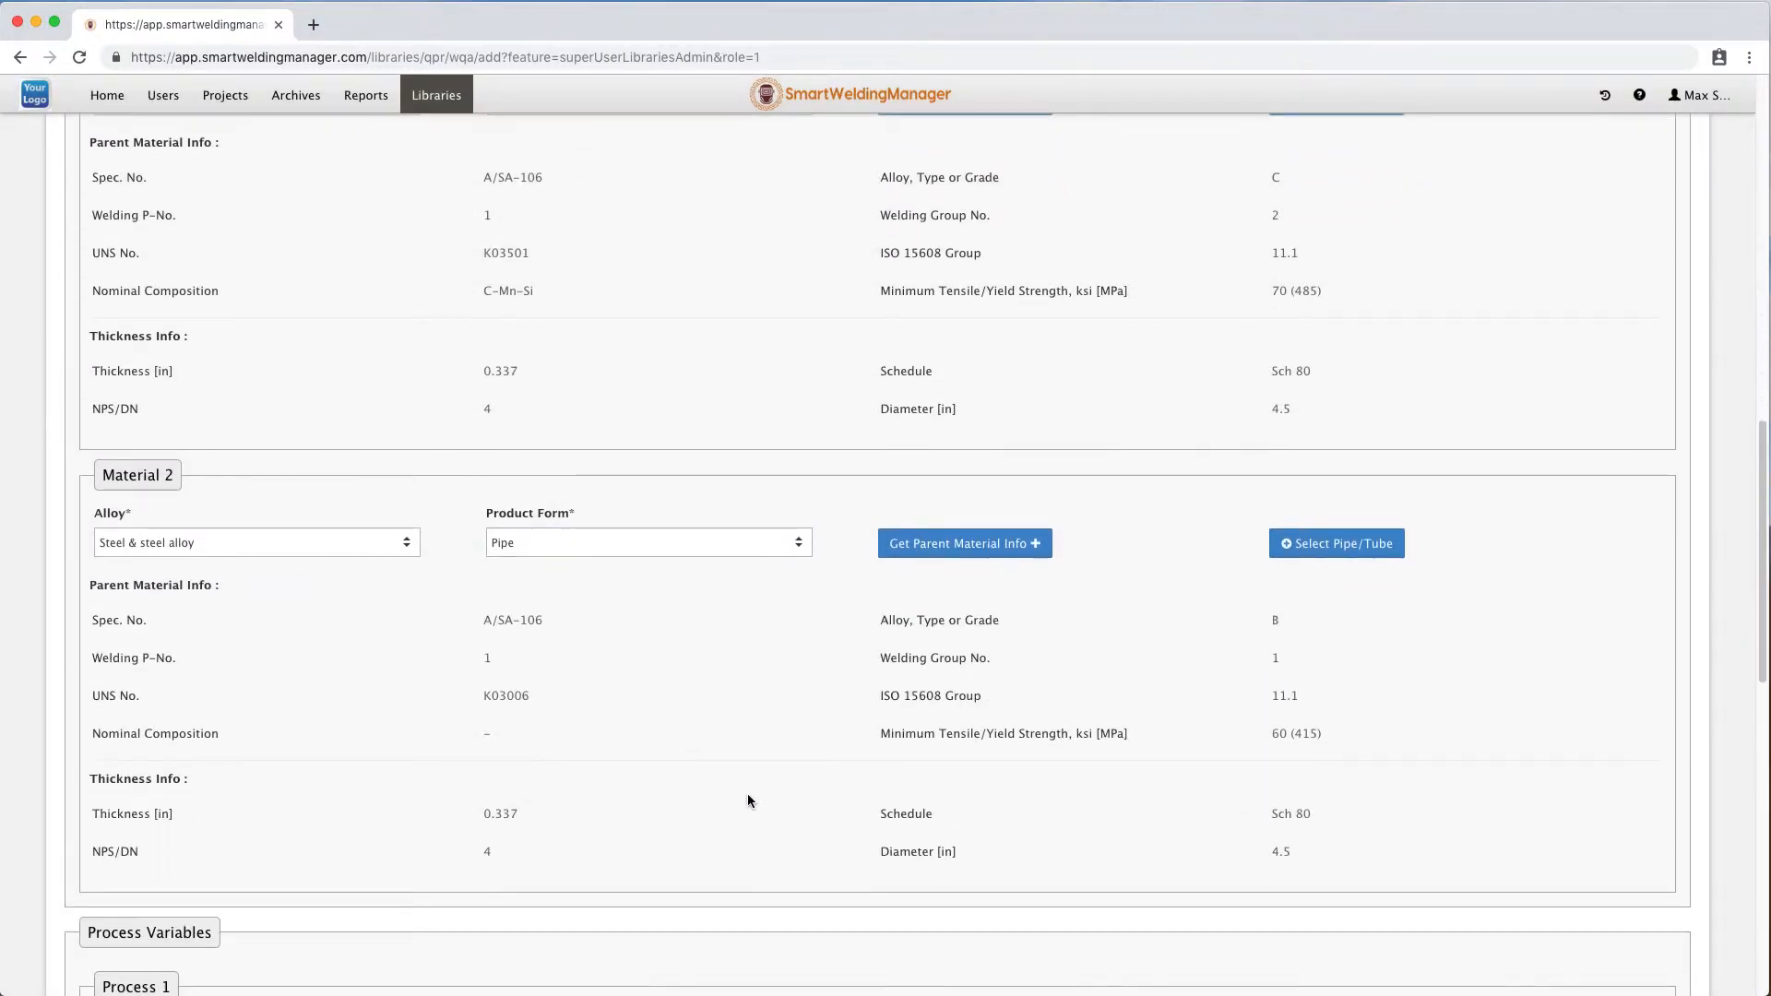
scroll(727, 638, "up", 2)
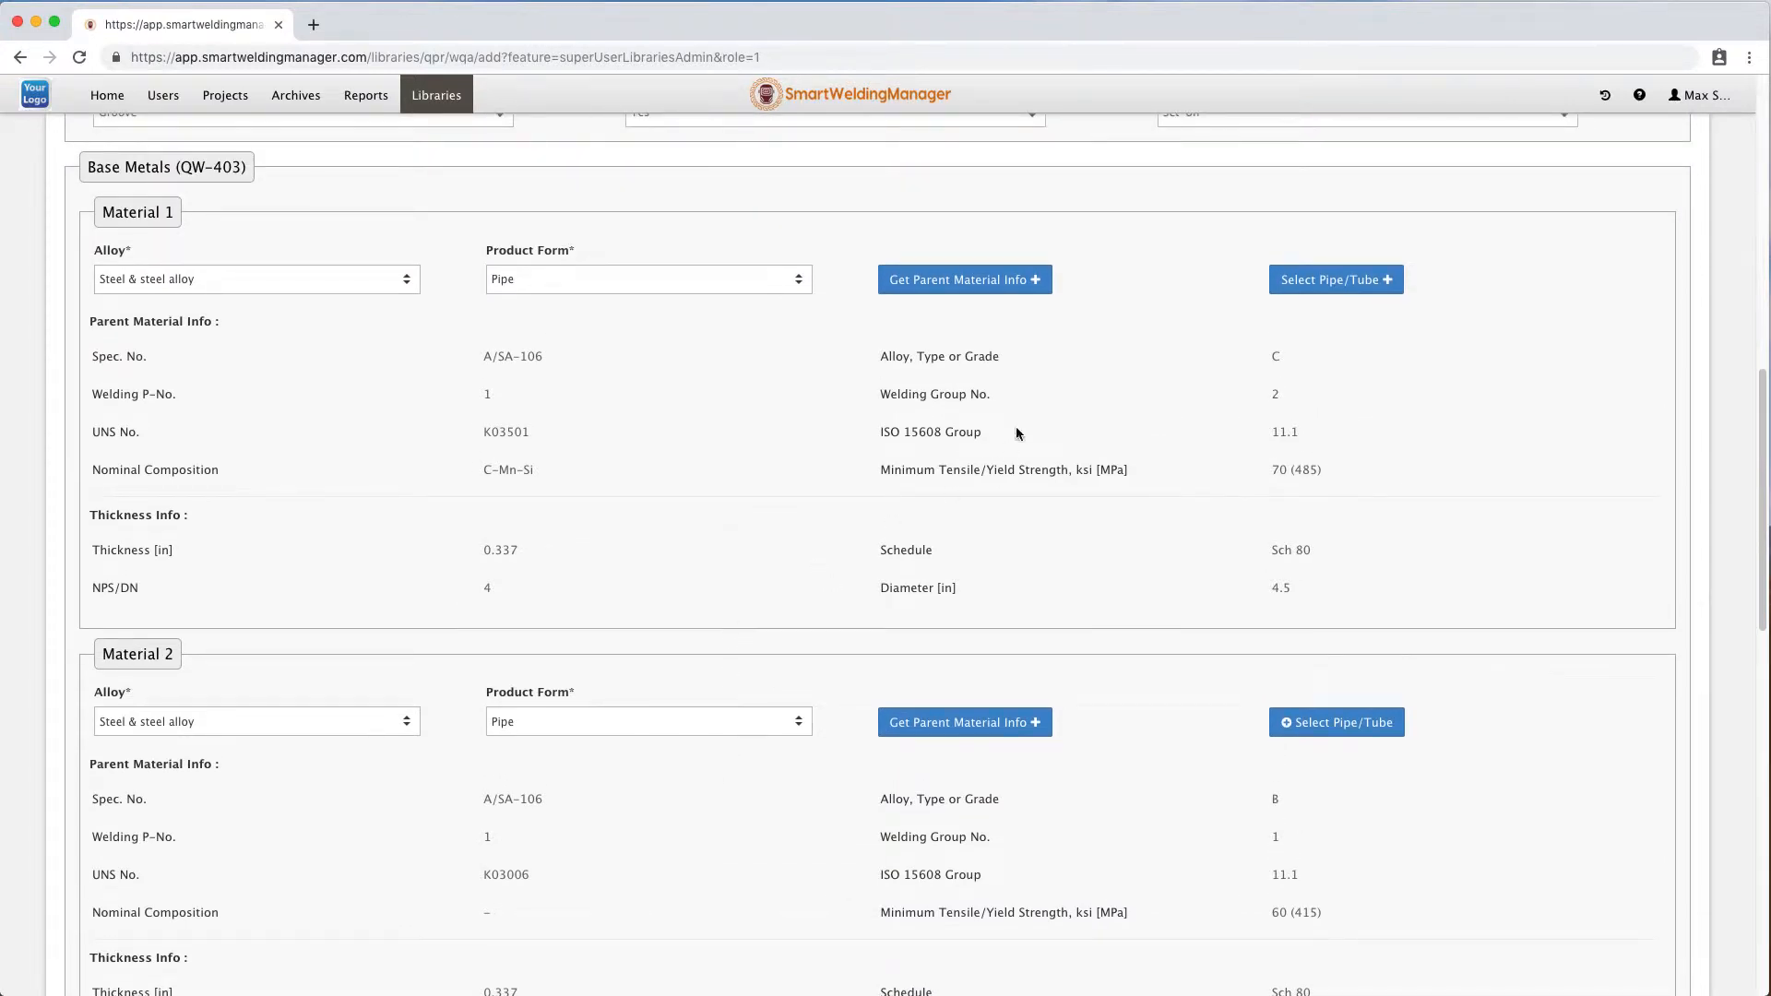
left_click(974, 719)
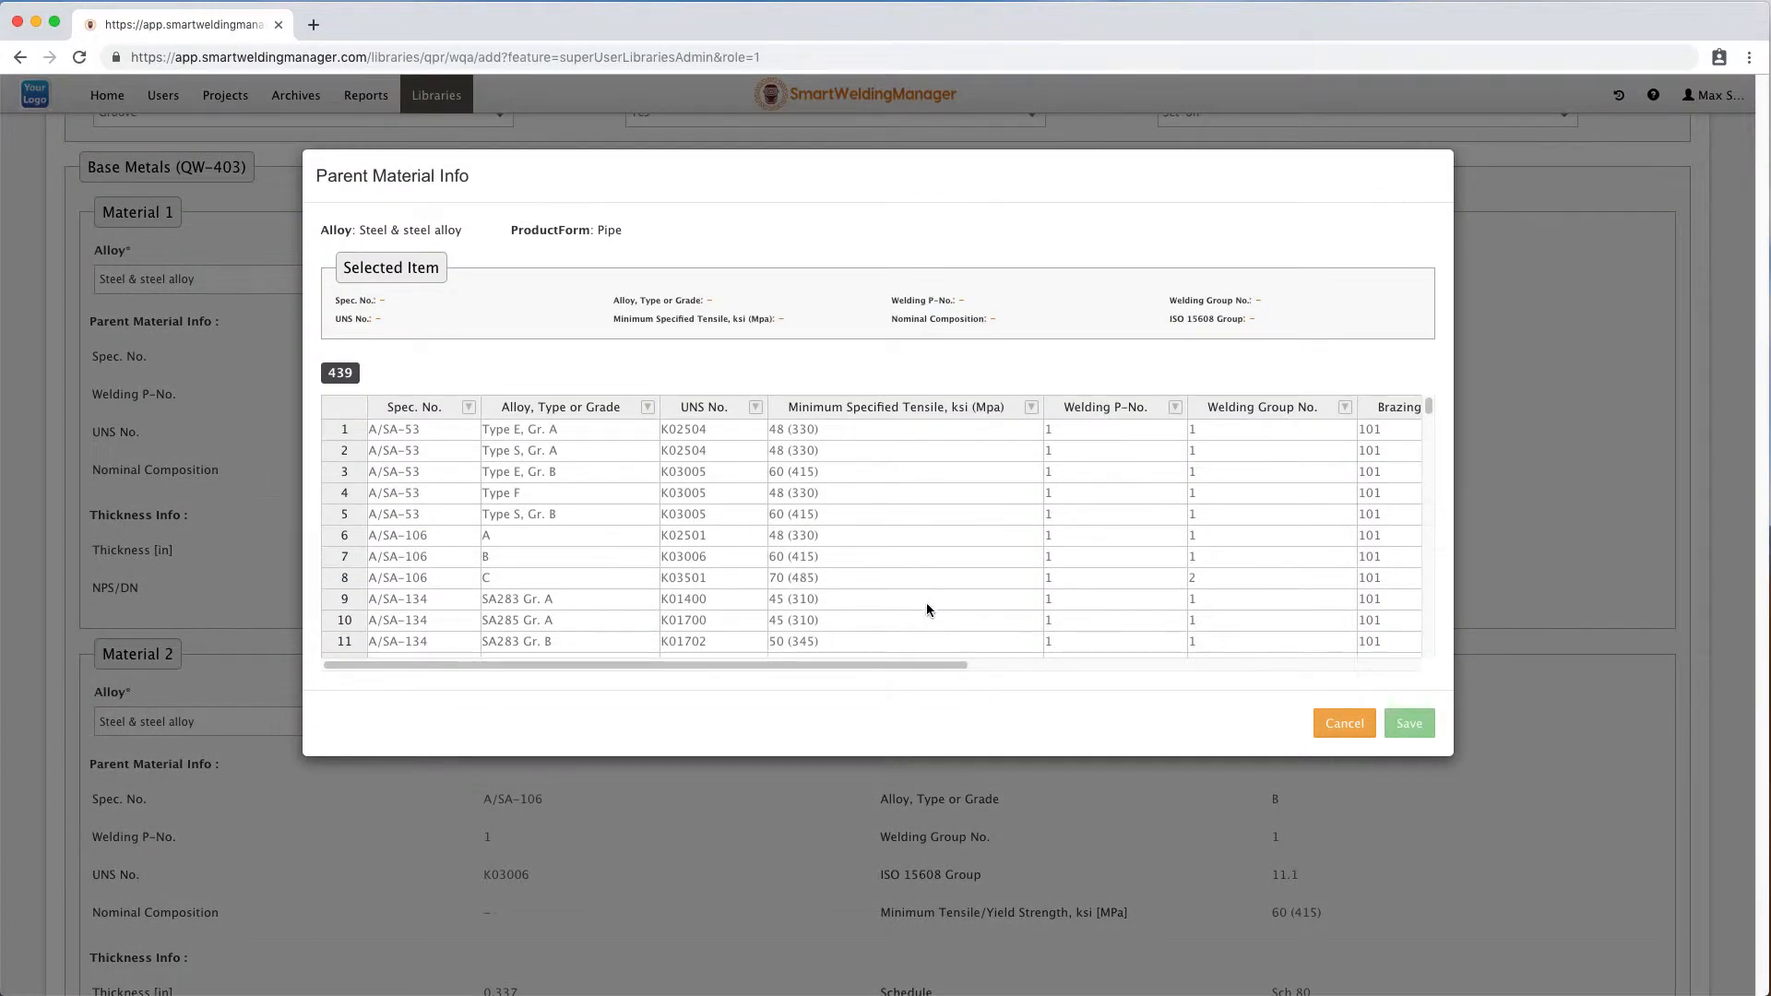
left_click(502, 579)
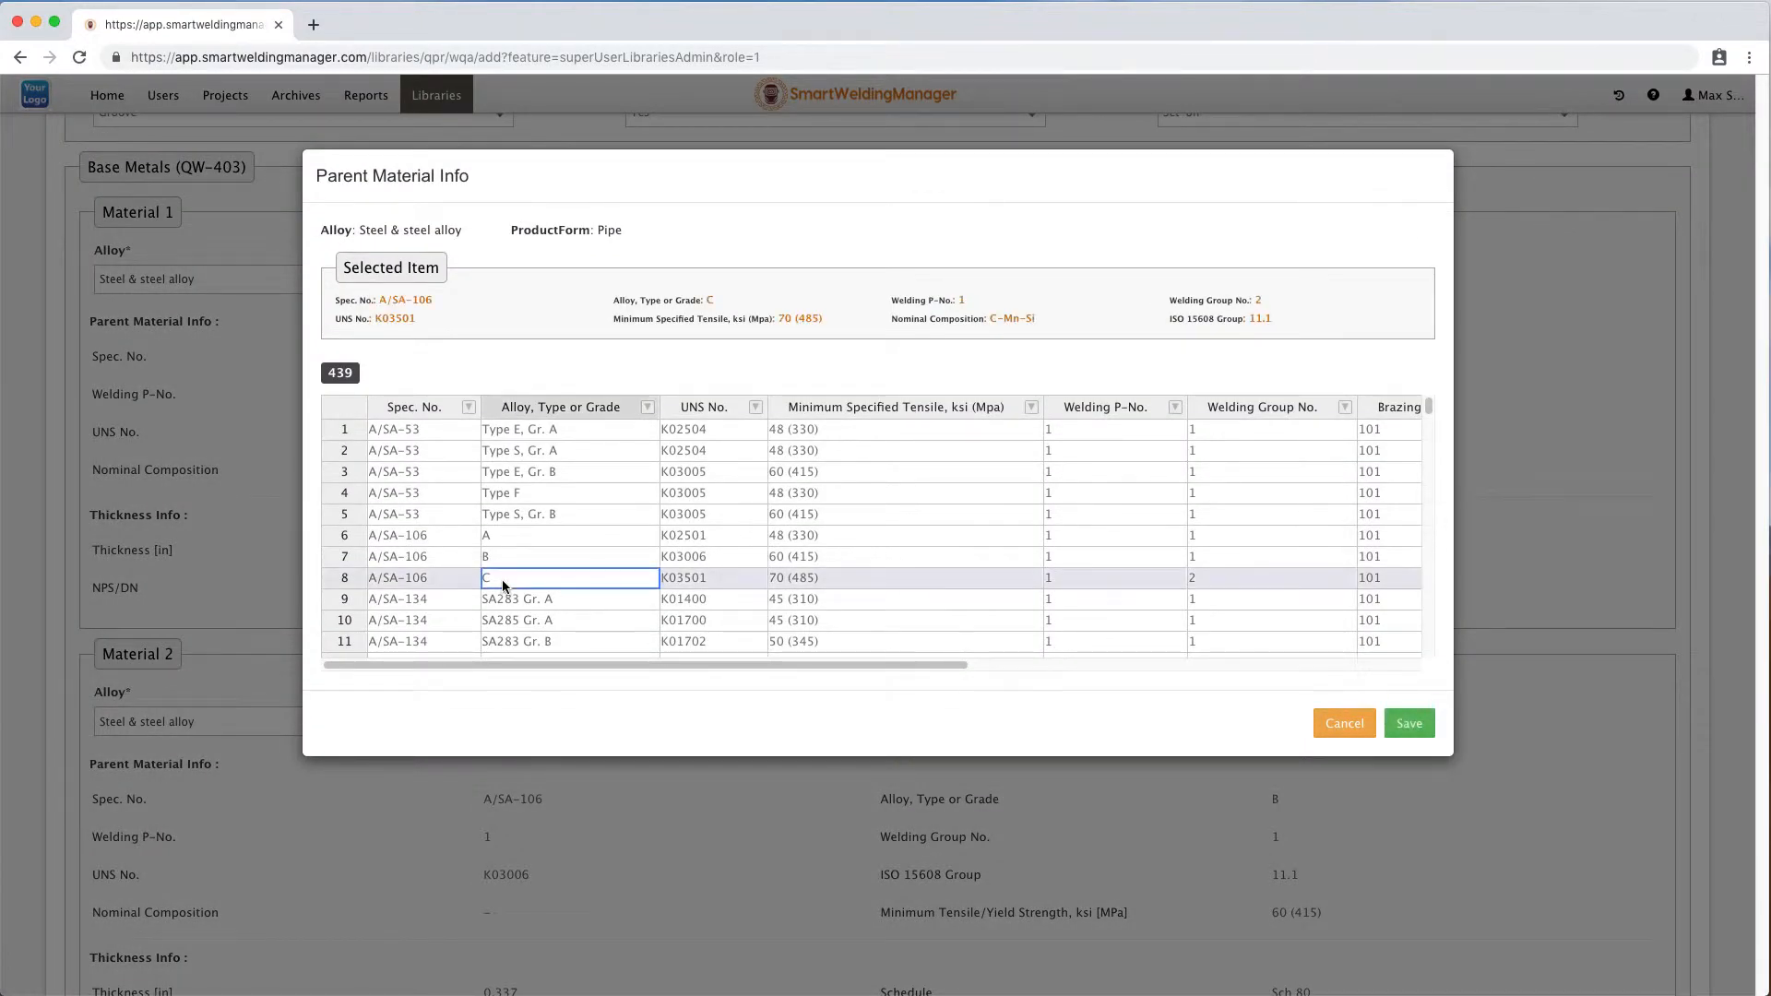
left_click(1428, 732)
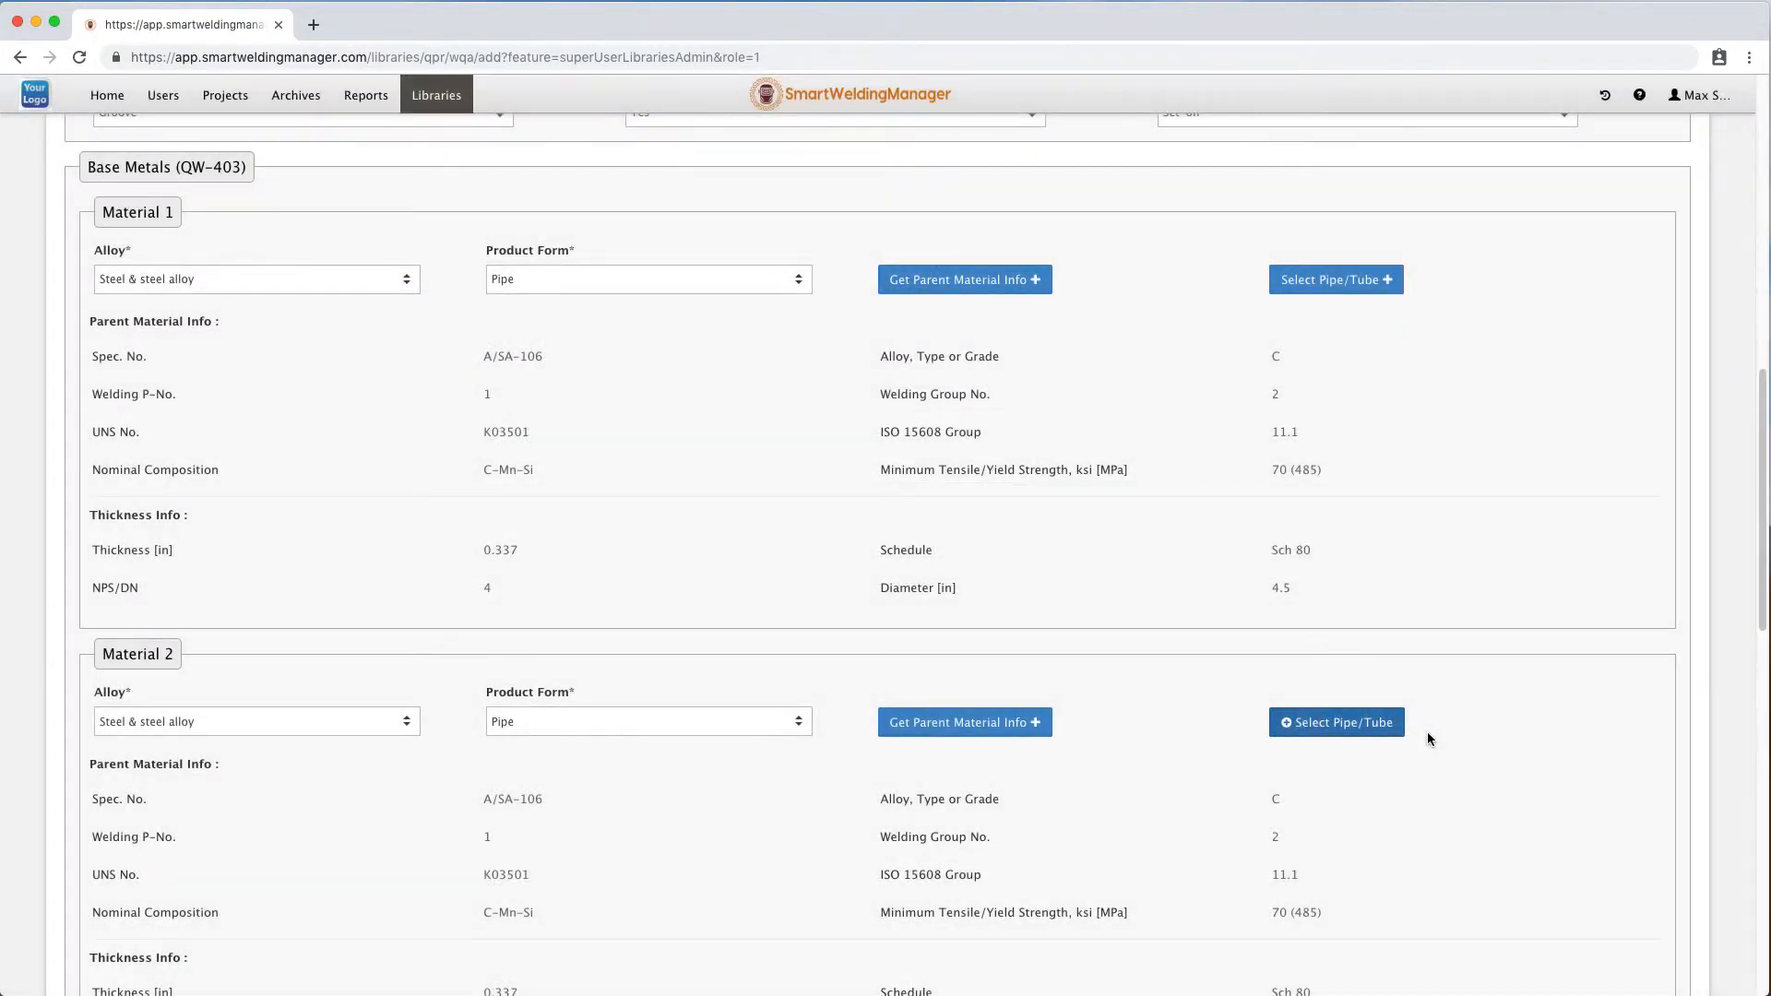
Select the pipe size for Material 1 as NPS 4, Schedule 80, 0.337 in wall thickness.
left_click(1347, 289)
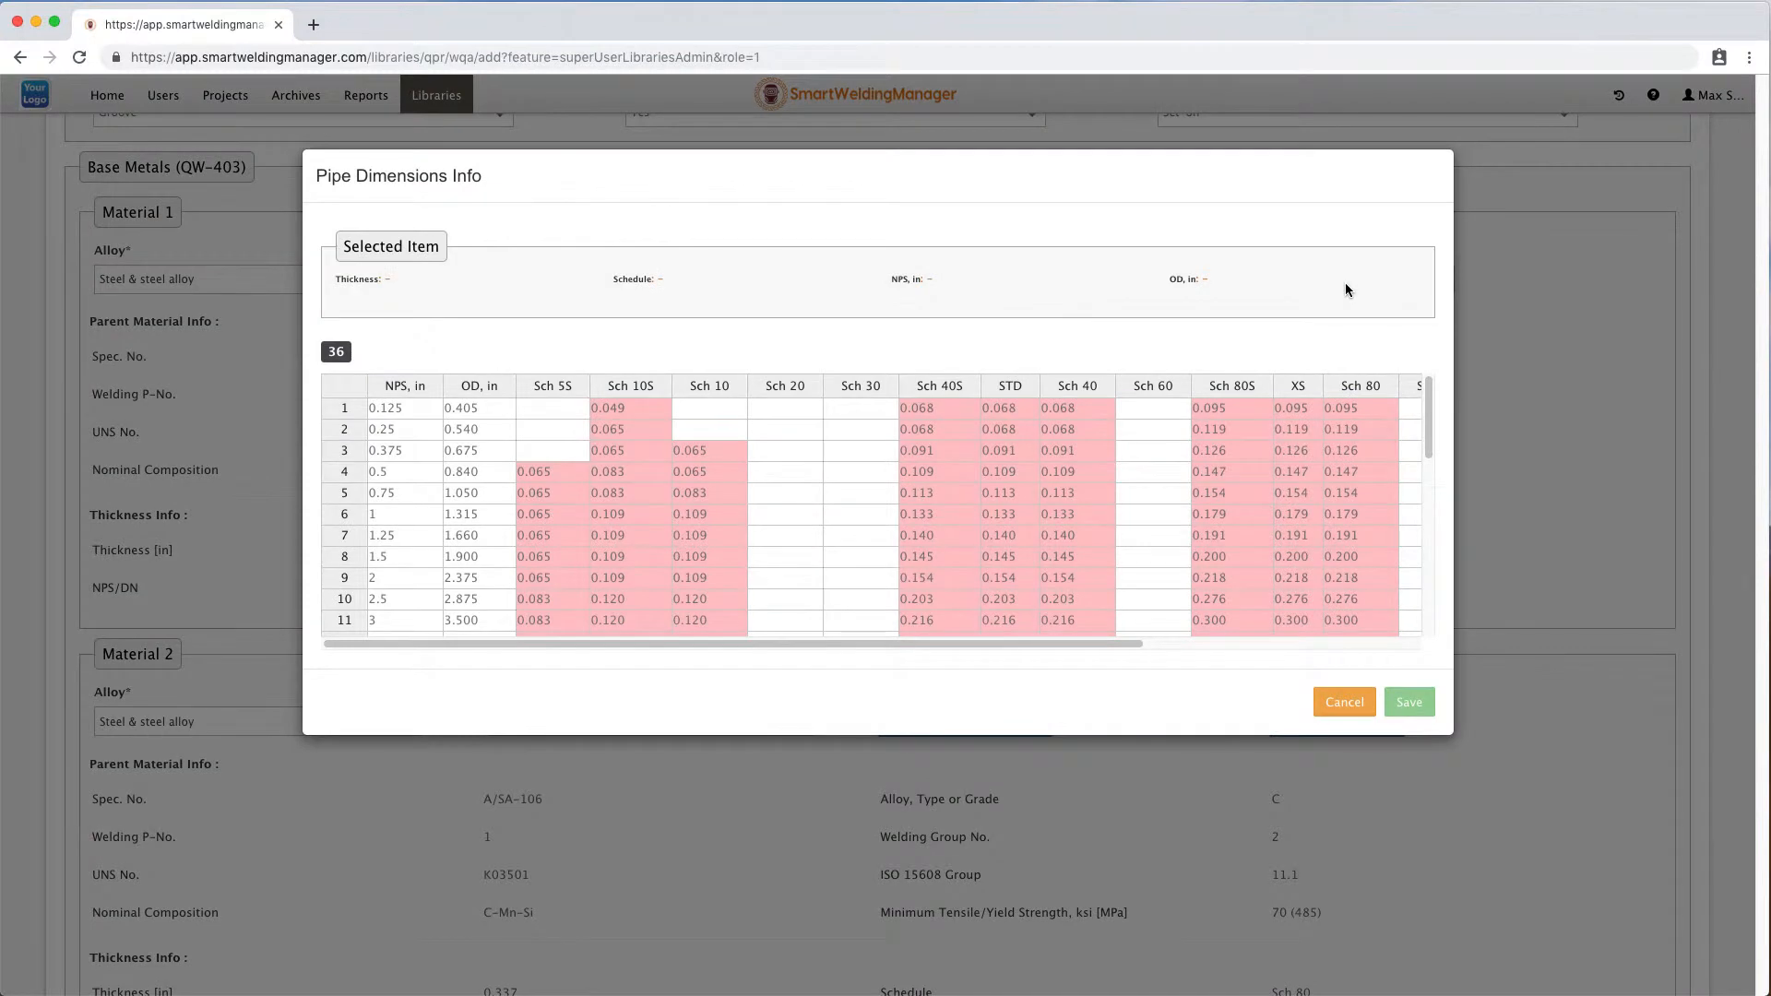
scroll(1363, 572, "down", 3)
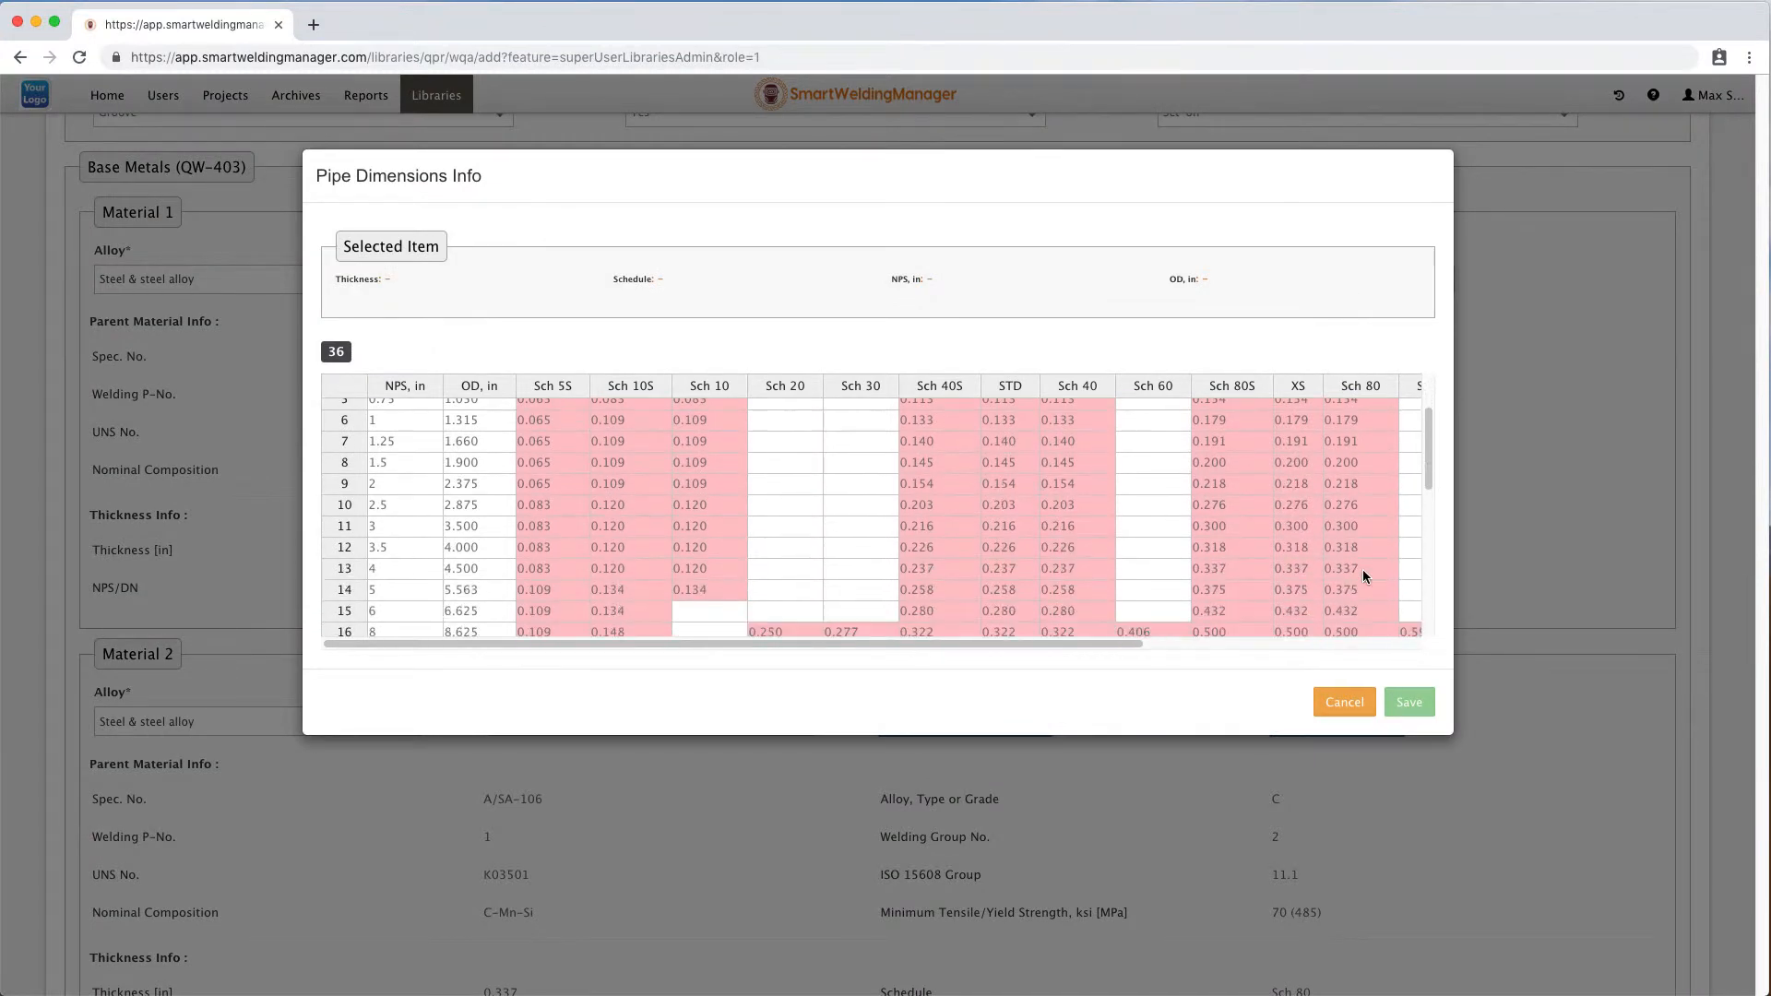
scroll(1363, 568, "down", 1)
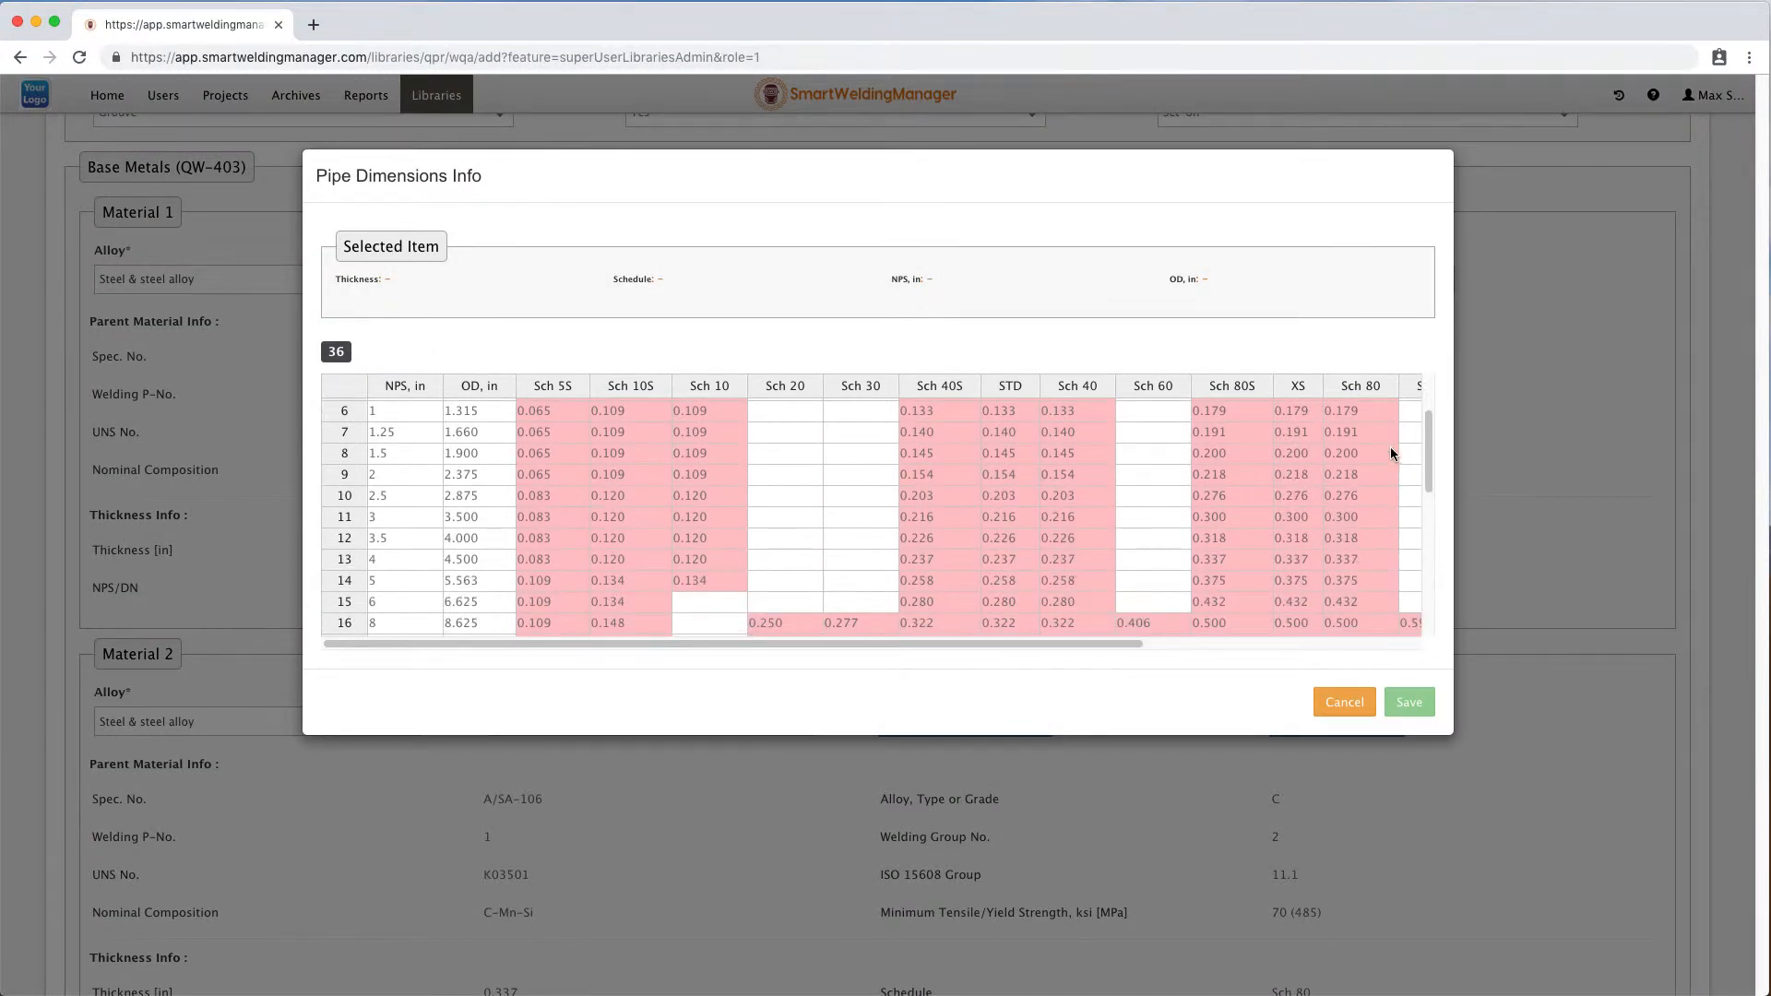
left_click(1360, 559)
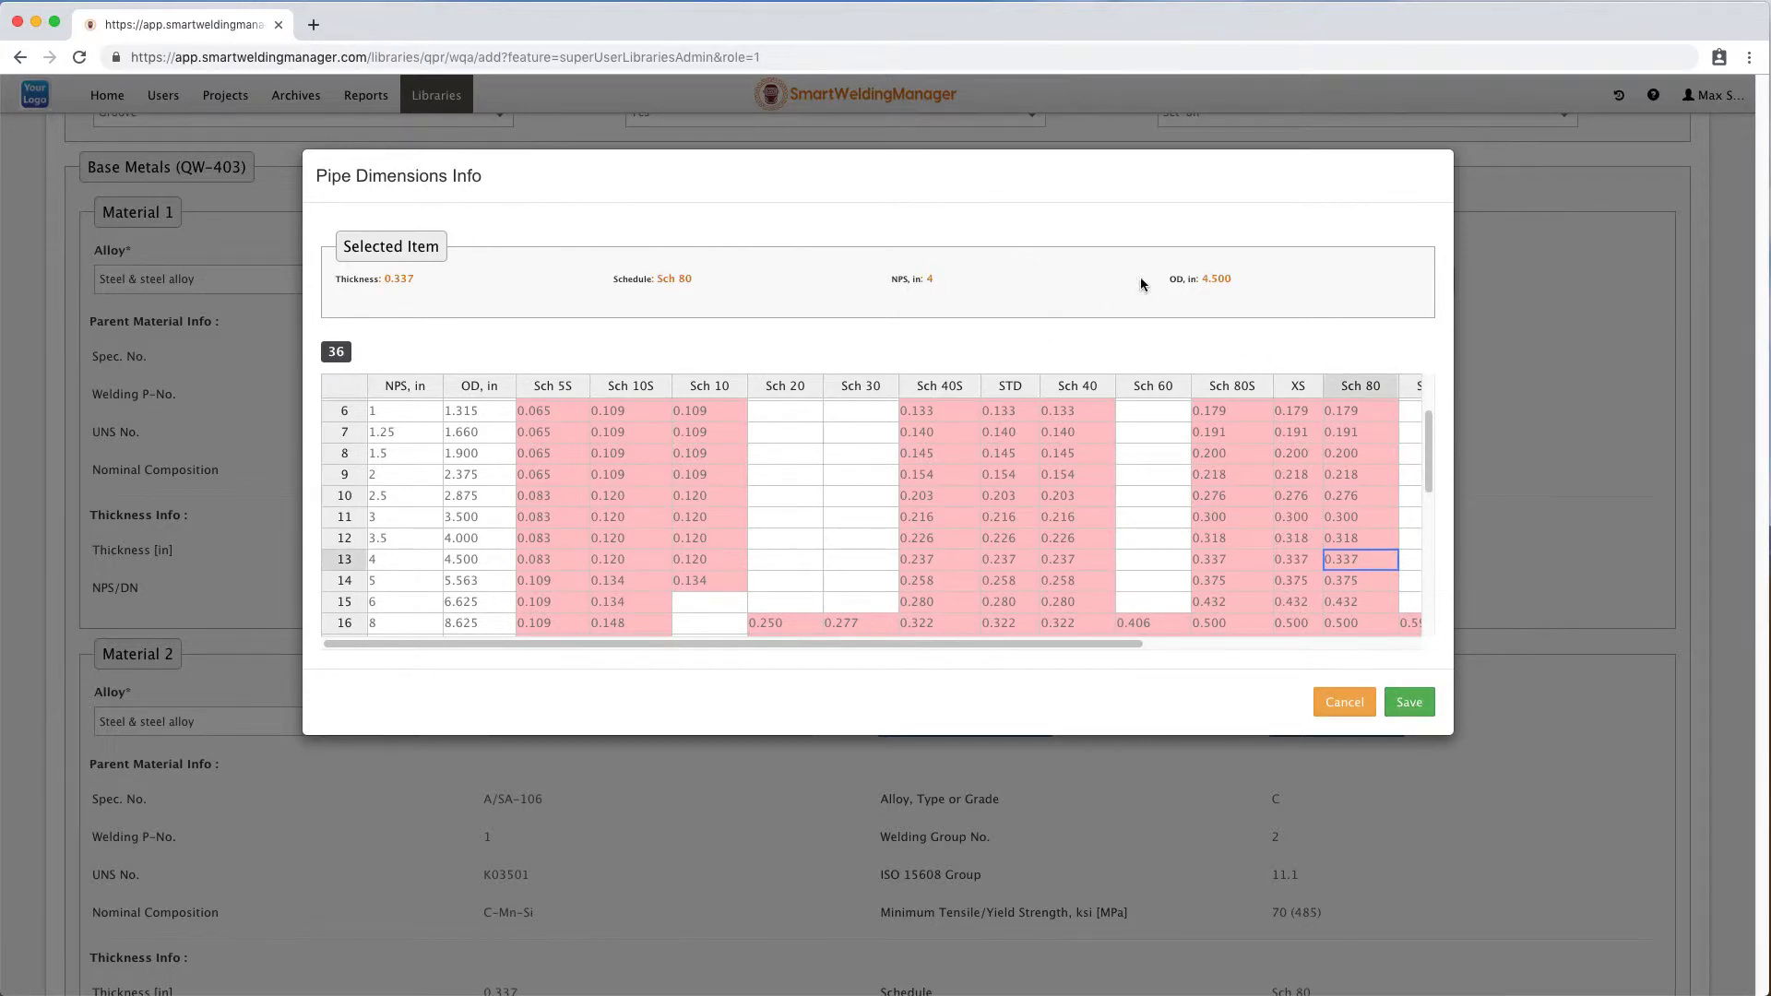
left_click(1408, 702)
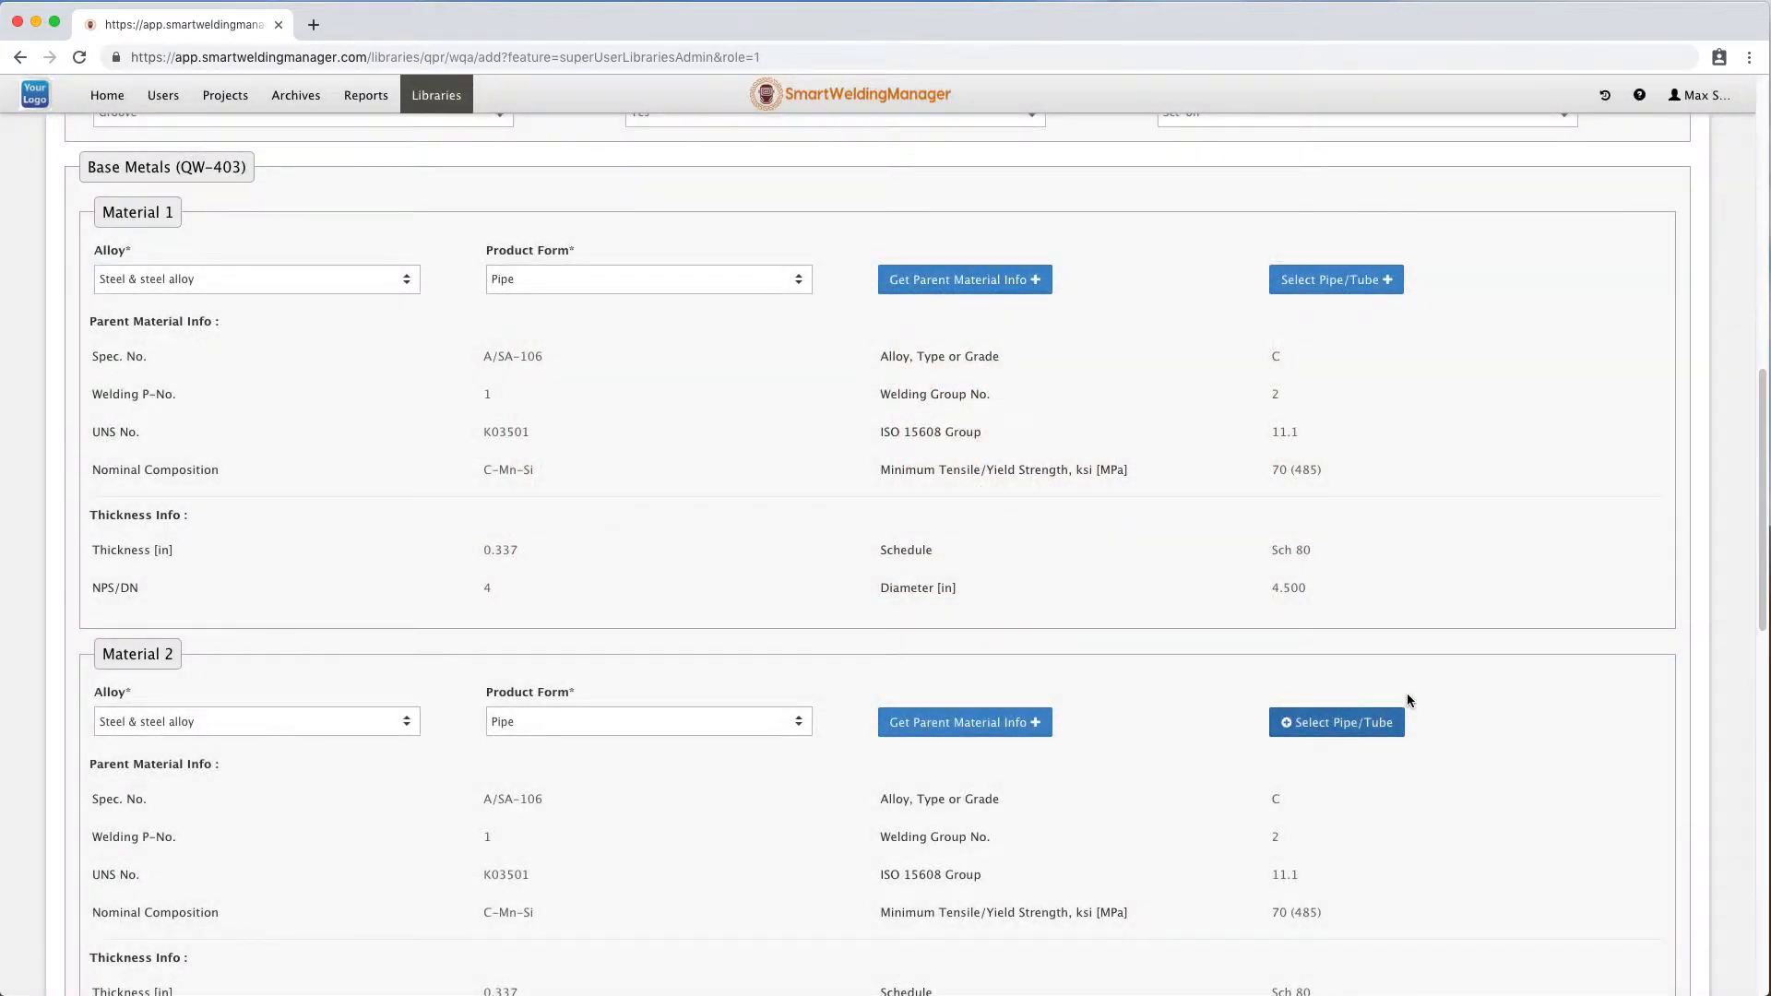
Switch Process 1's welding process to GMAW and back to Gas Tungsten-Arc Welding (GTAW).
scroll(1411, 699, "down", 1)
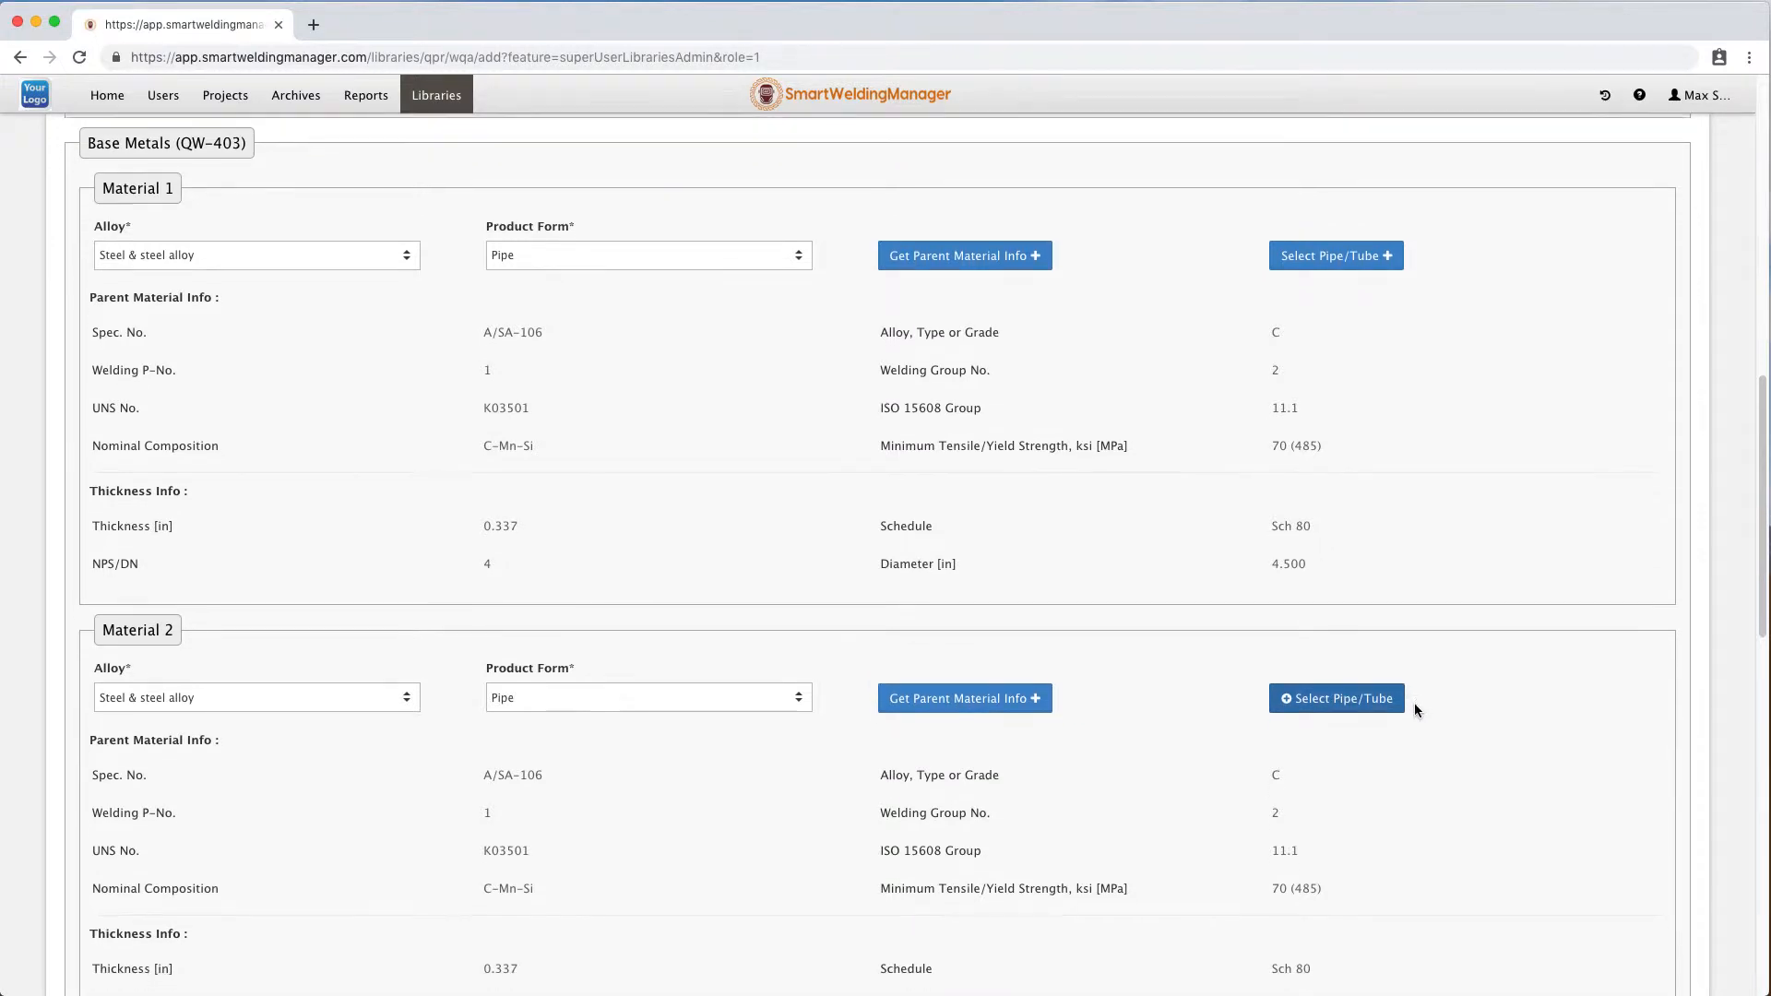
scroll(1415, 708, "down", 10)
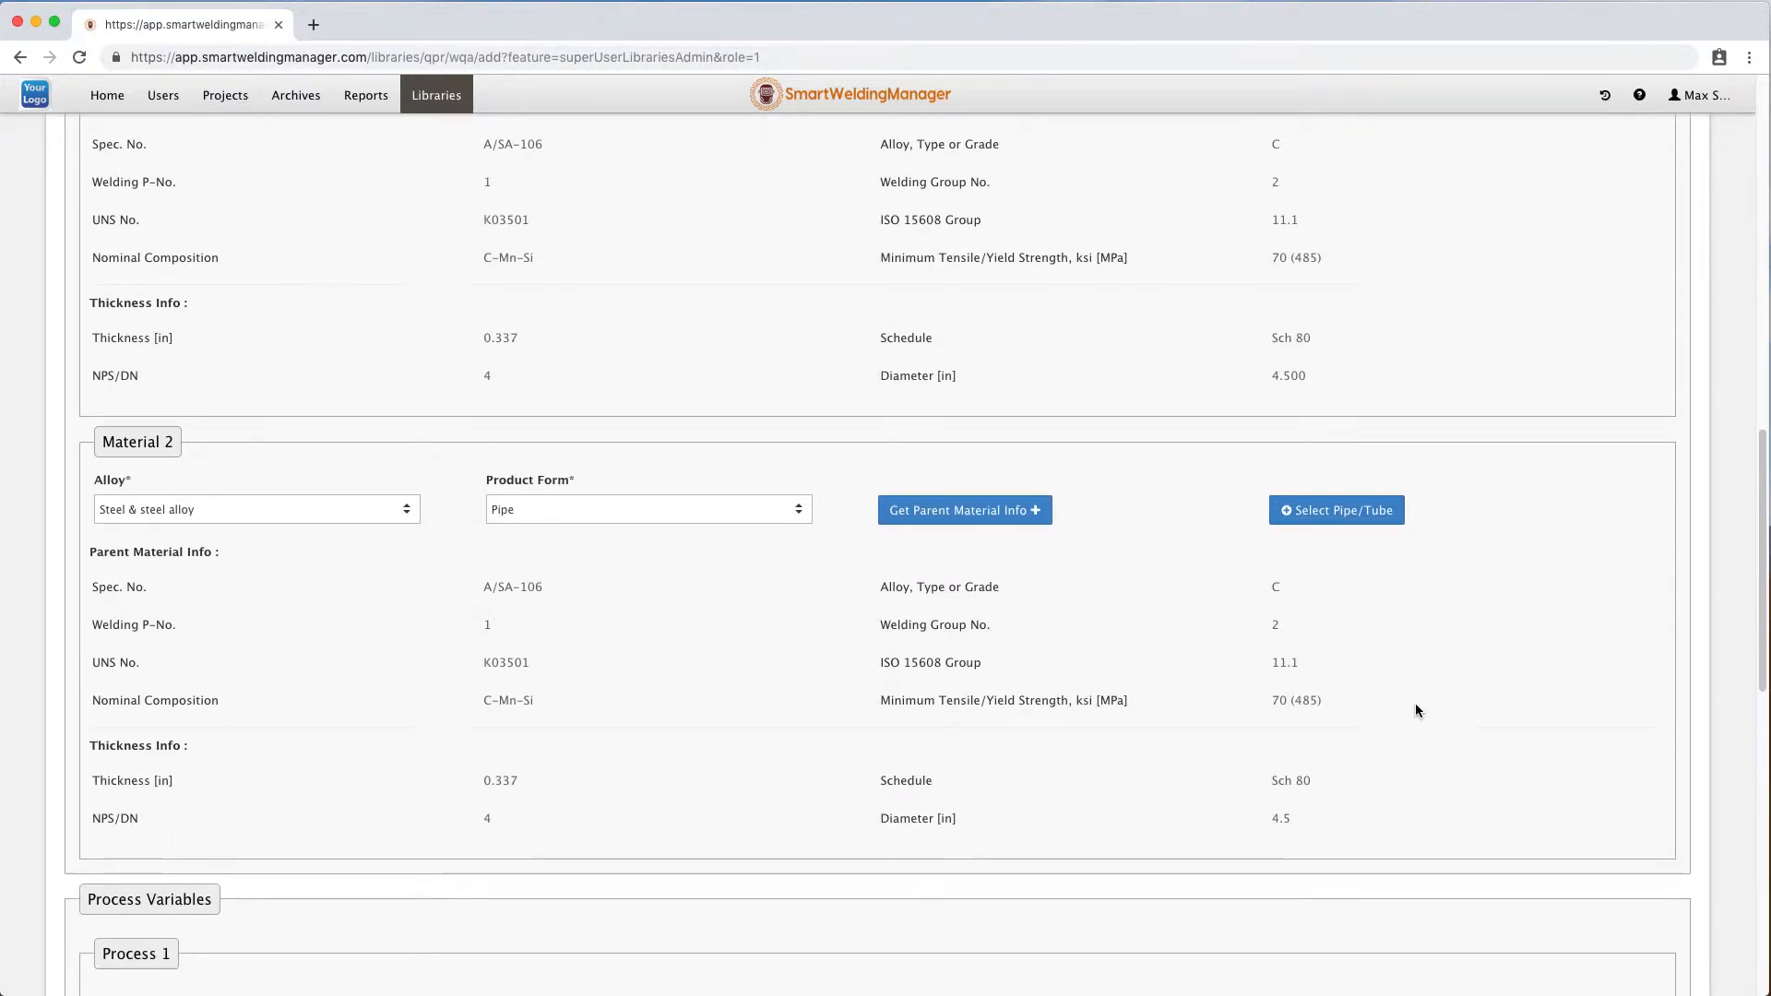
scroll(1416, 710, "down", 3)
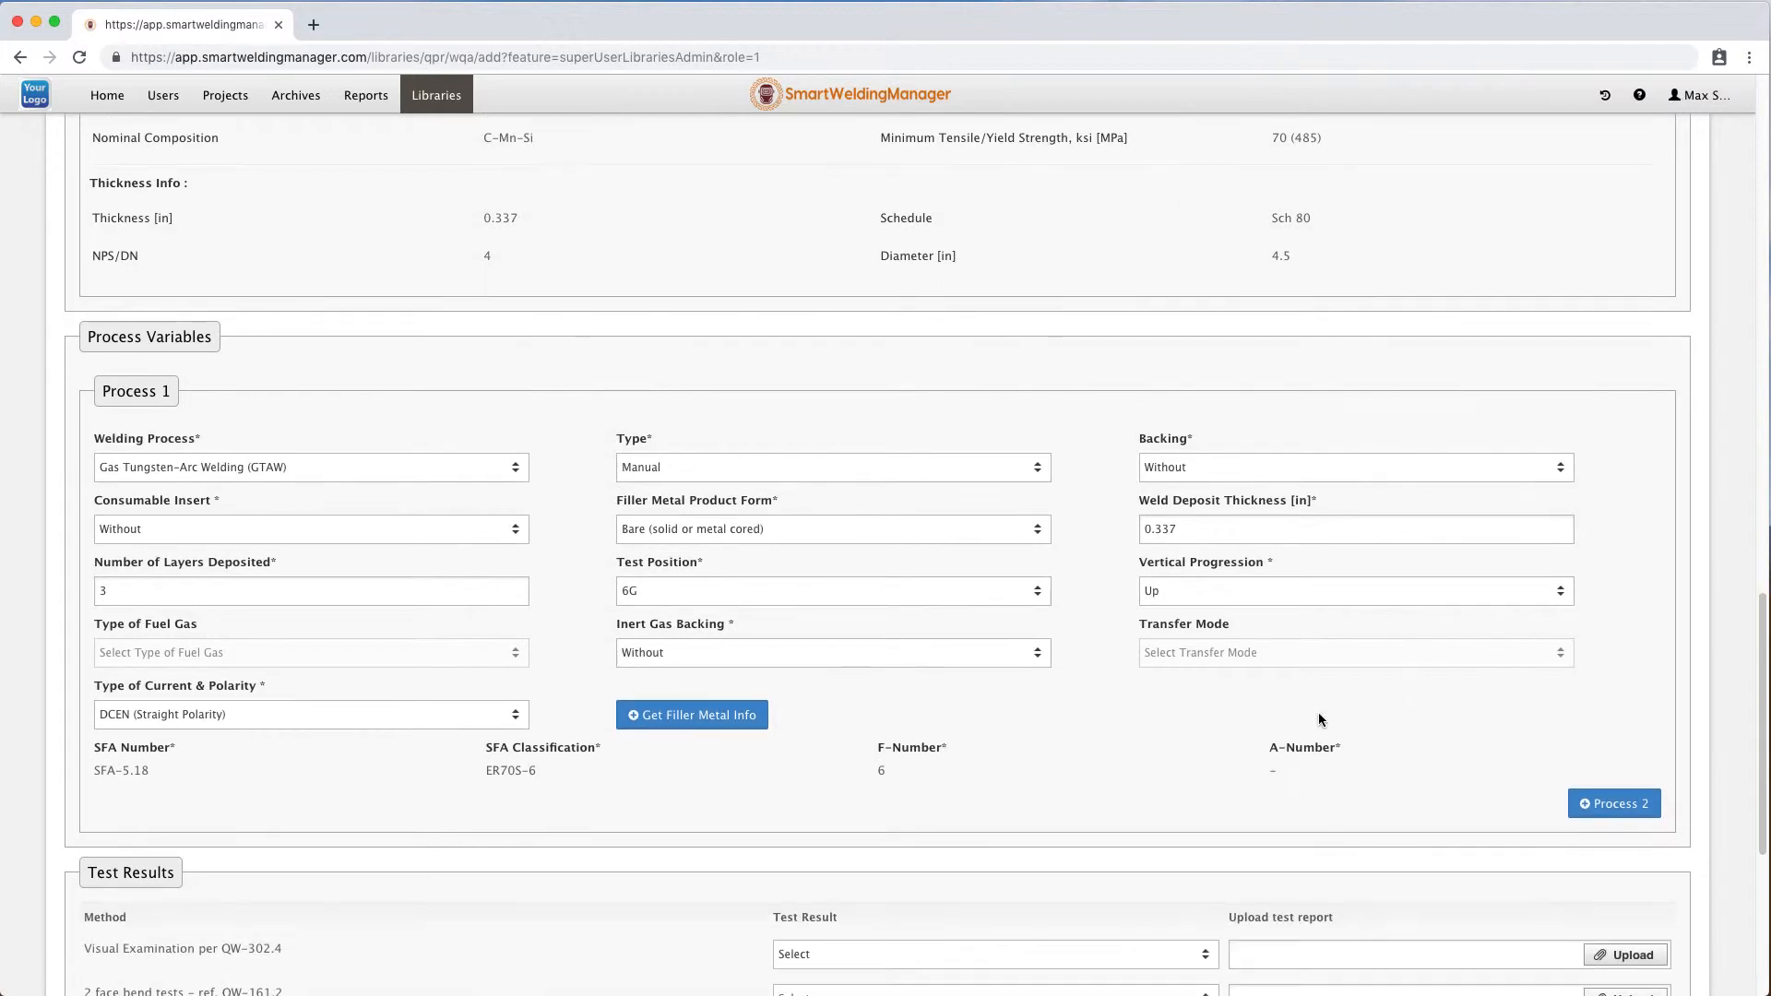
left_click(660, 471)
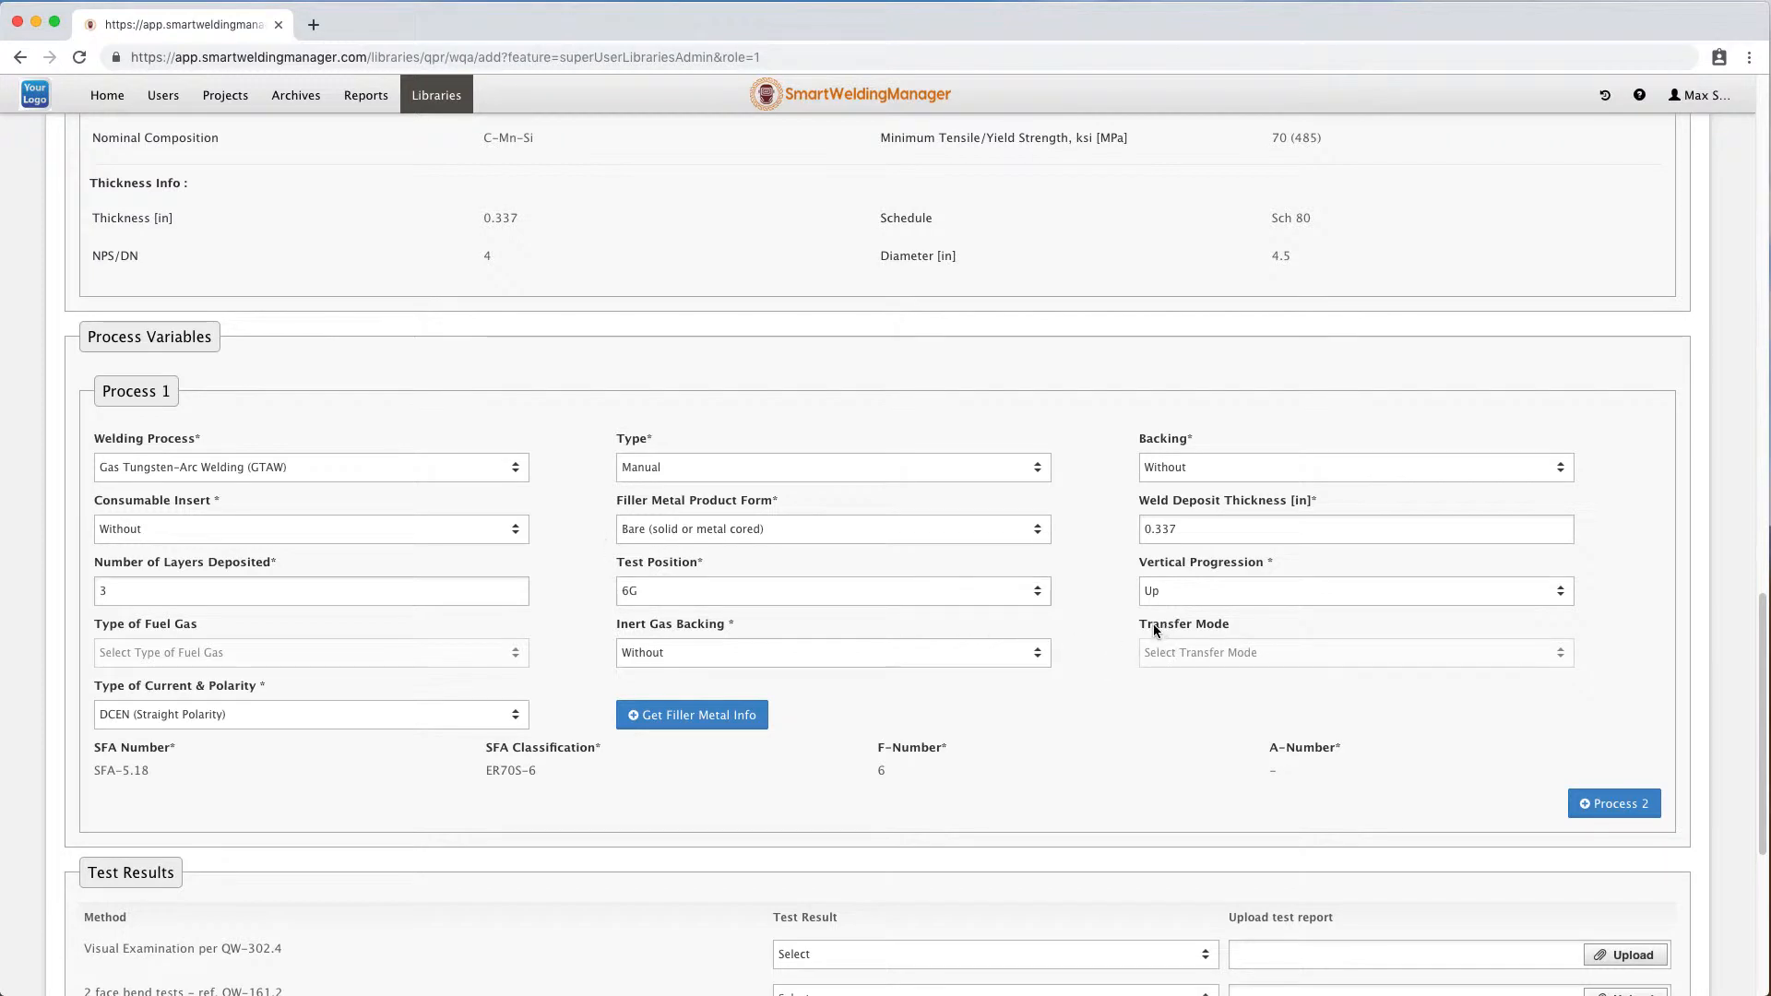
left_click(422, 471)
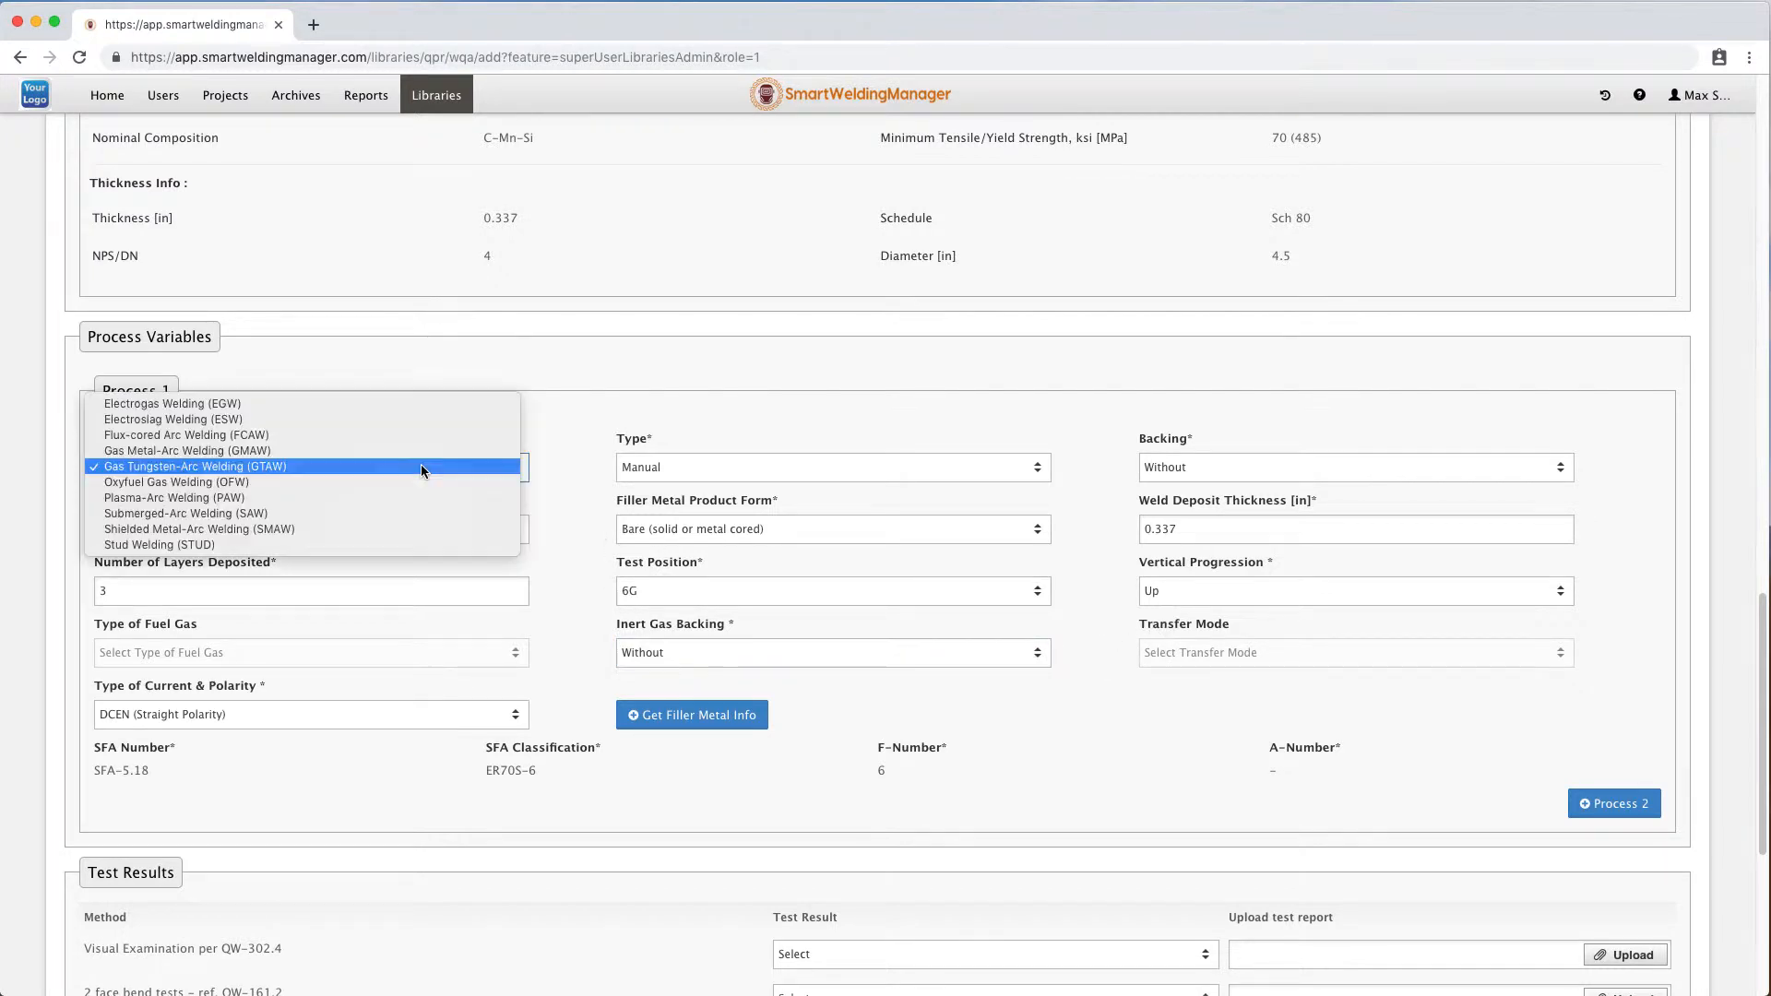
left_click(379, 449)
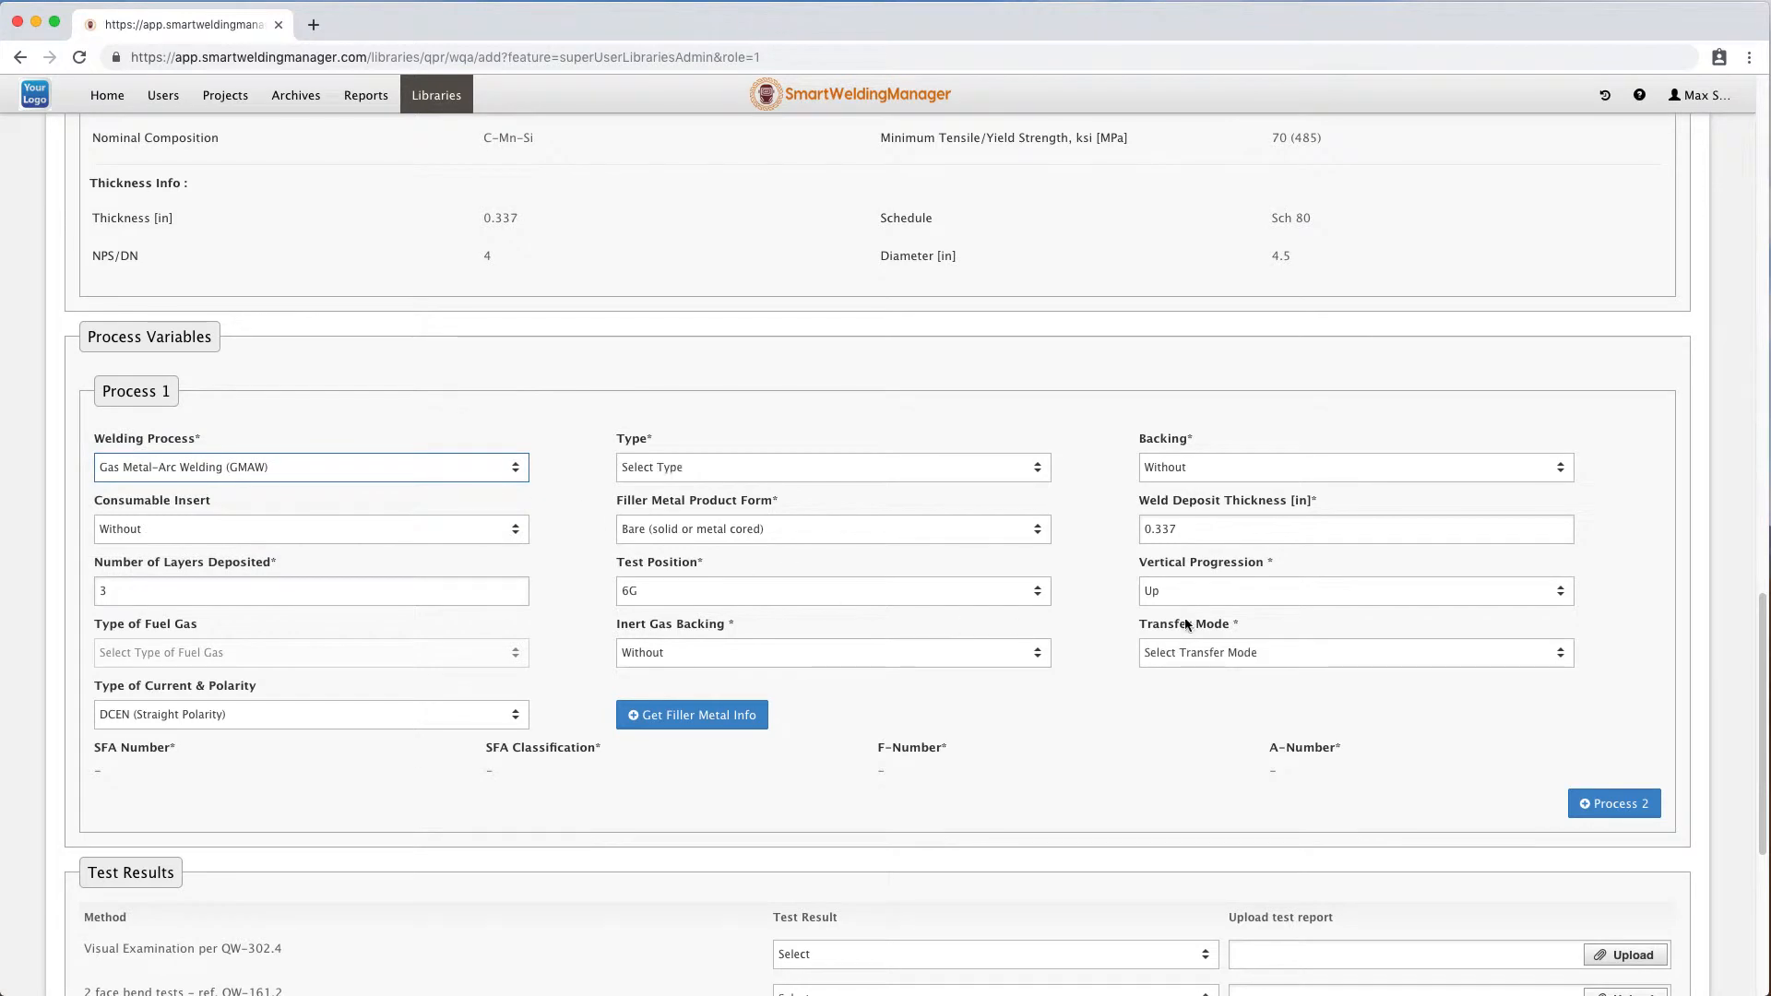
left_click(214, 472)
left_click(220, 482)
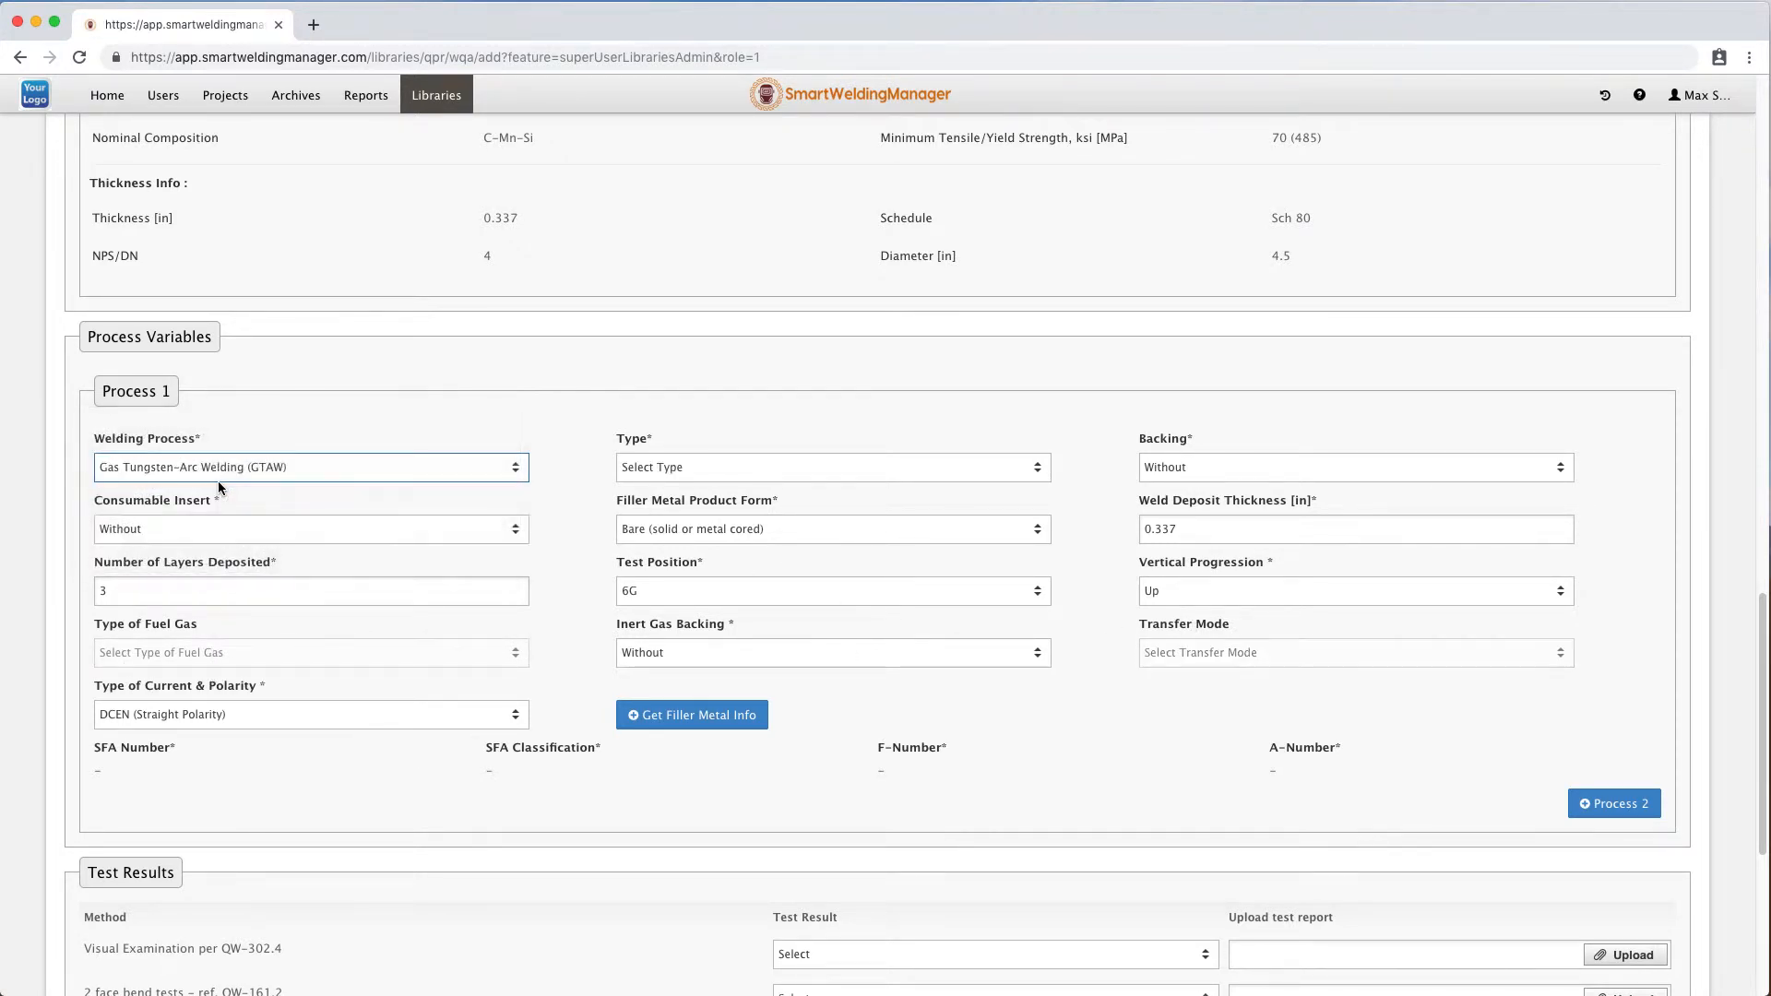
Pick filler metal SFA-5.18 ER70S-7 for Process 1, toggling the rules check off and back on.
left_click(675, 712)
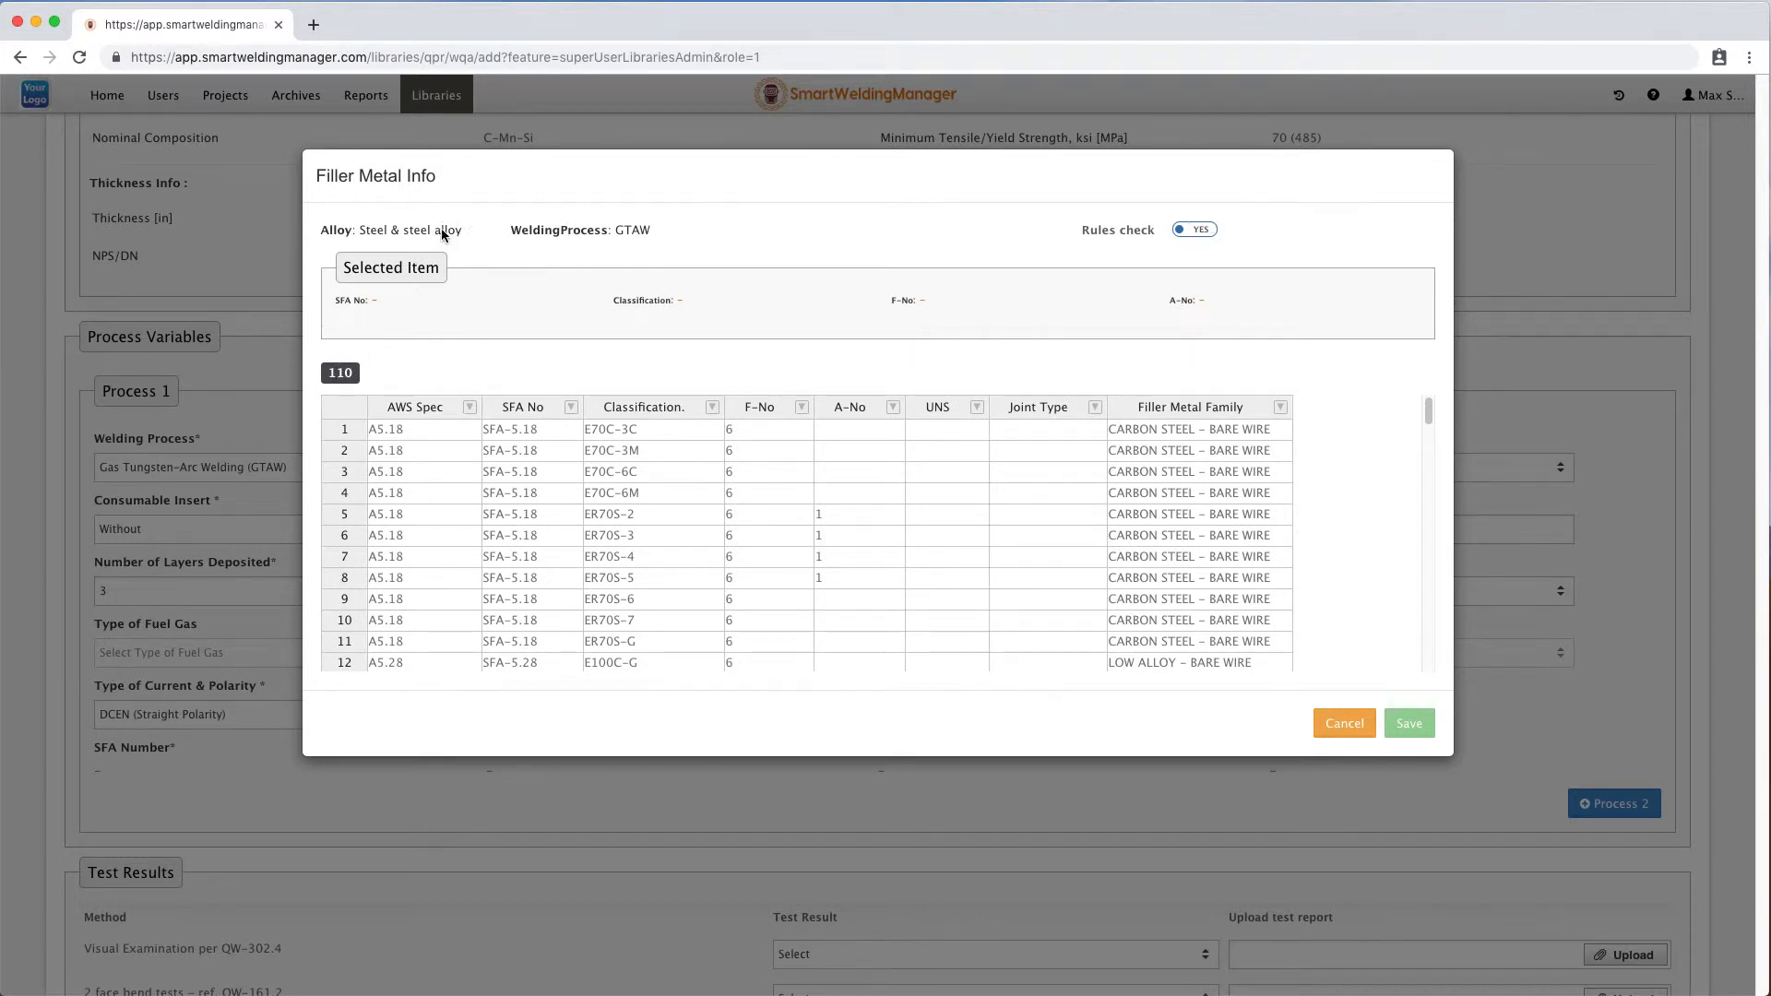
left_click(1196, 230)
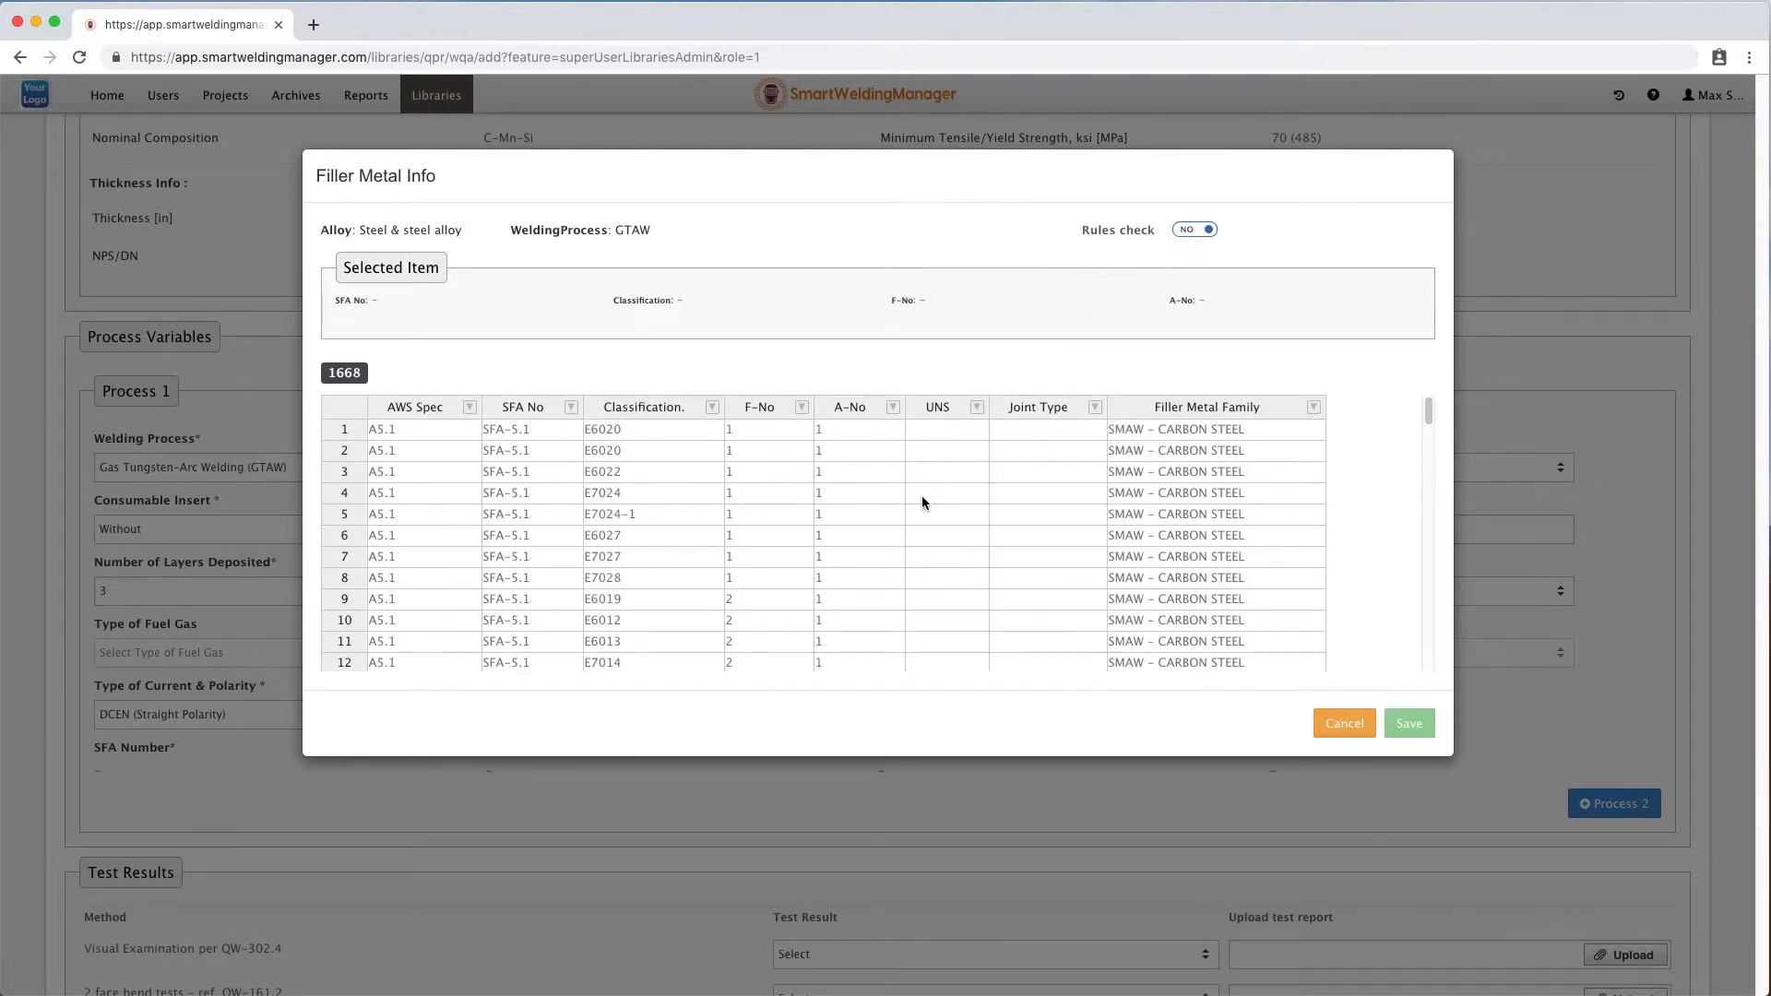
scroll(922, 496, "down", 3)
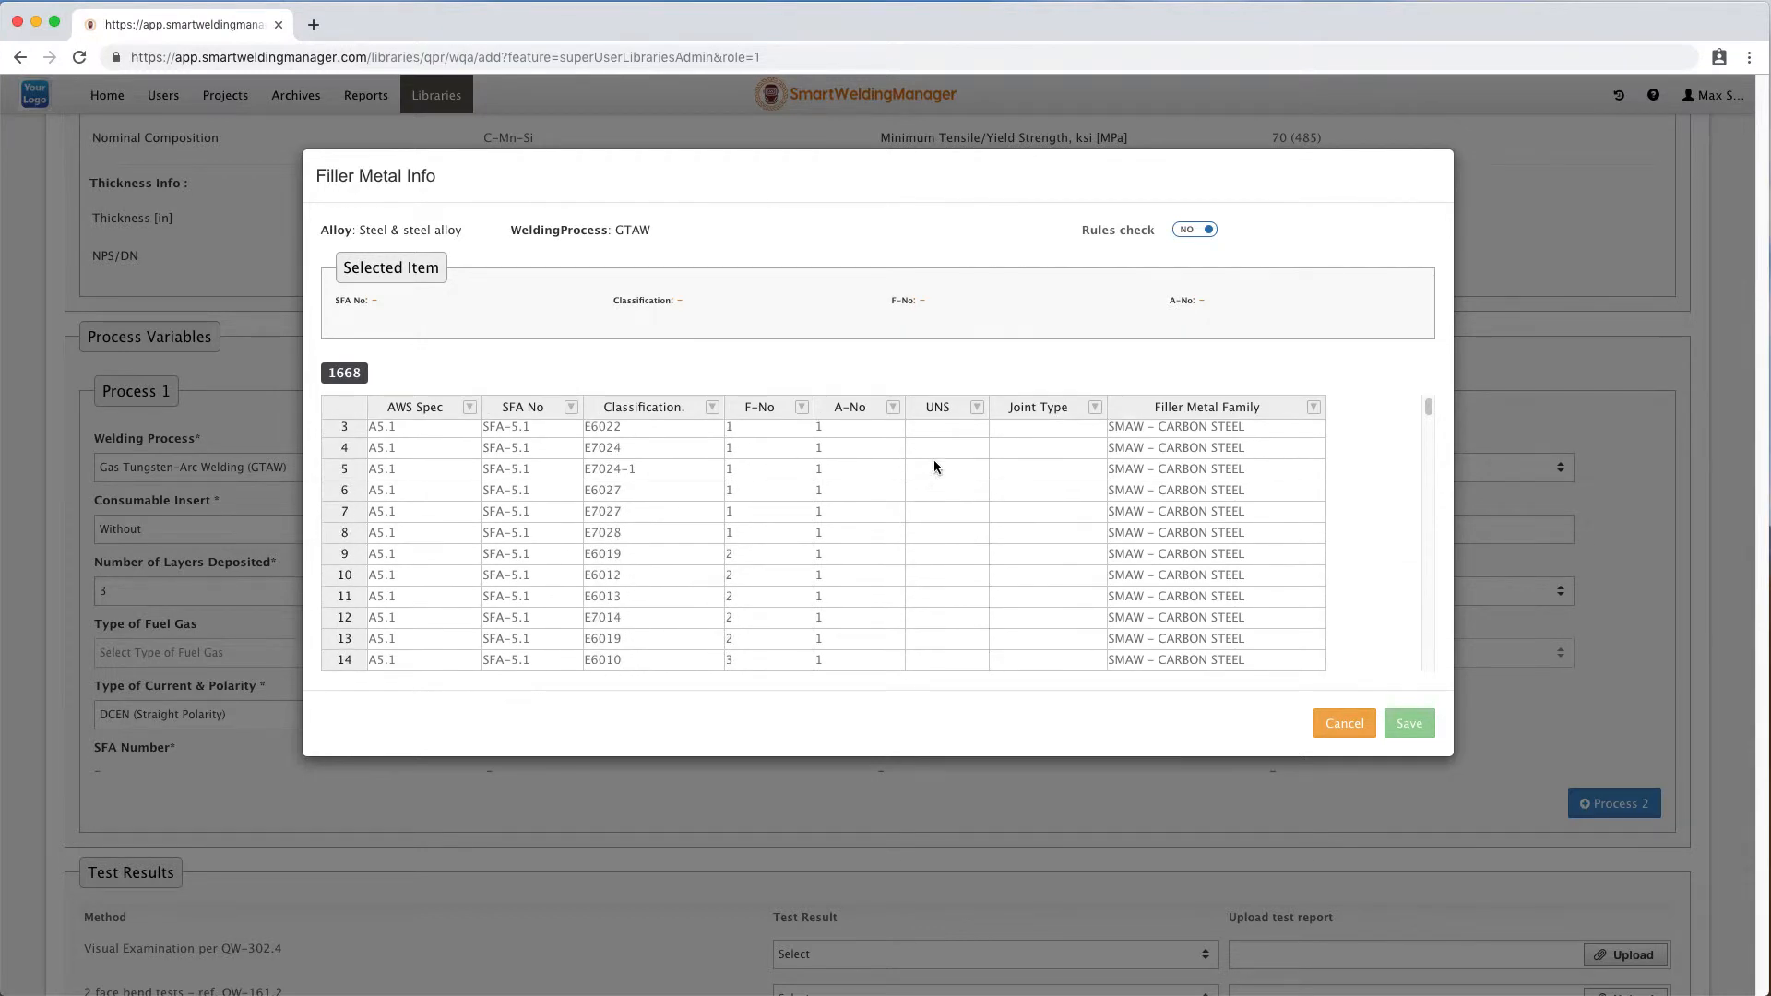
left_click(1196, 230)
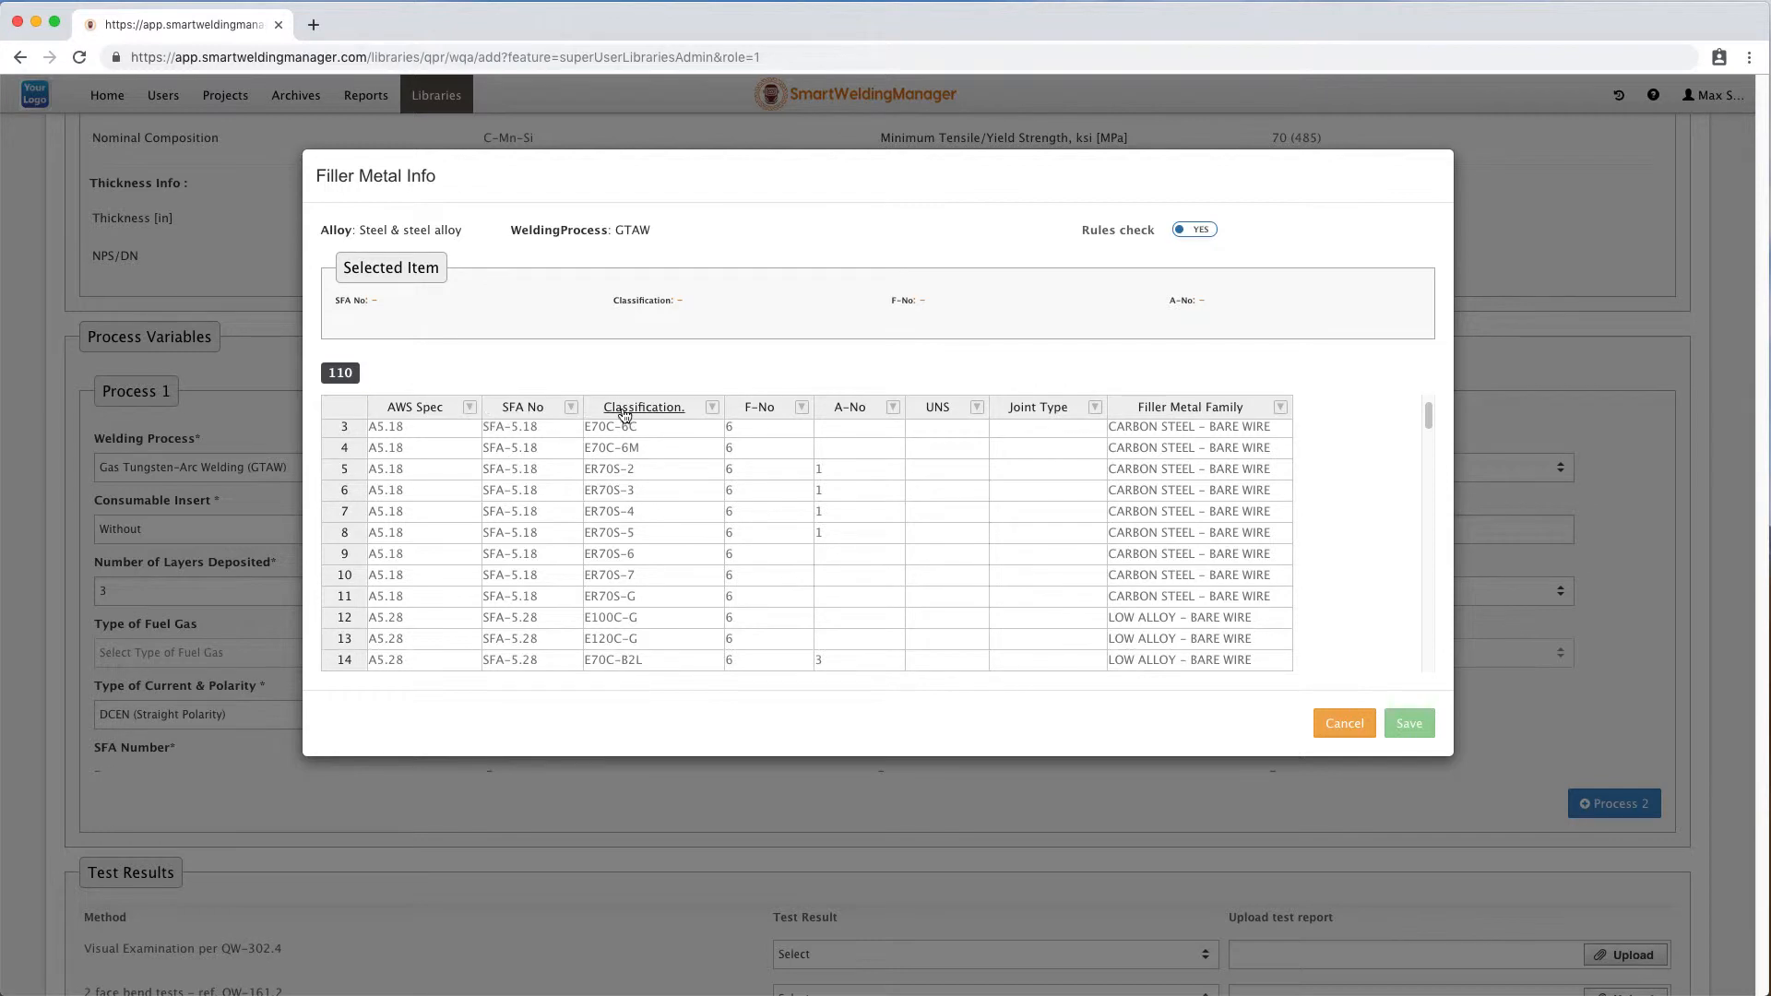
left_click(609, 577)
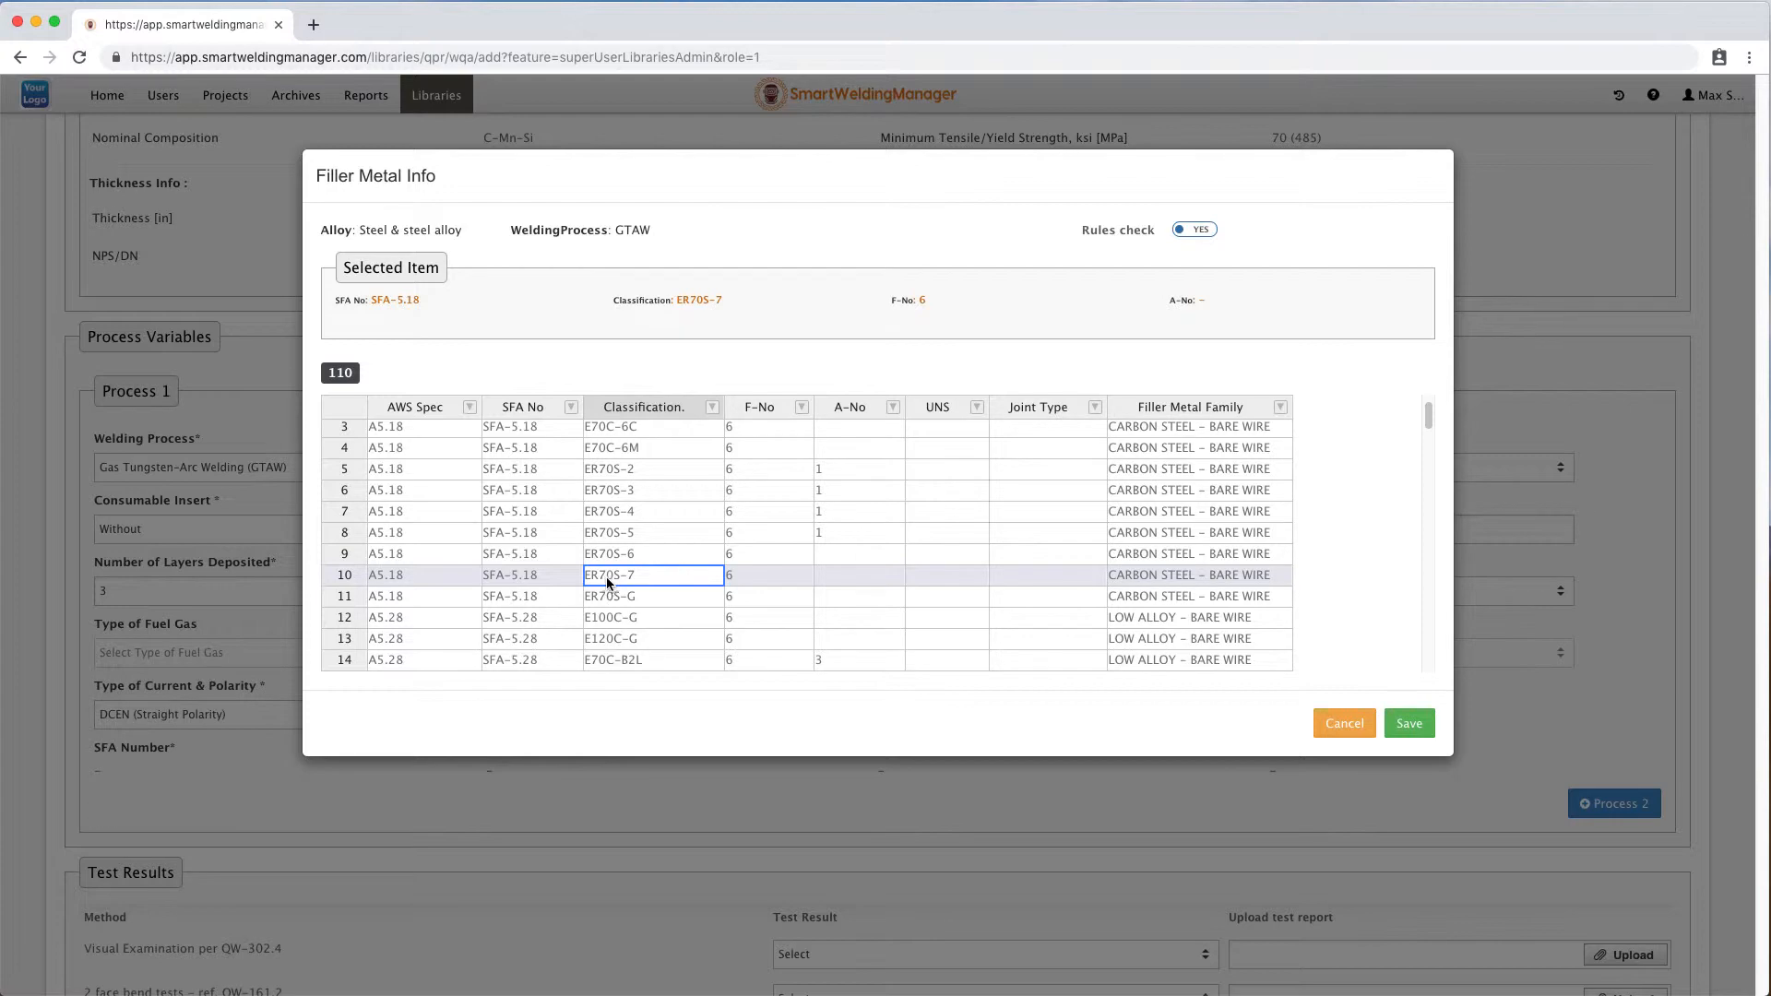
left_click(1412, 726)
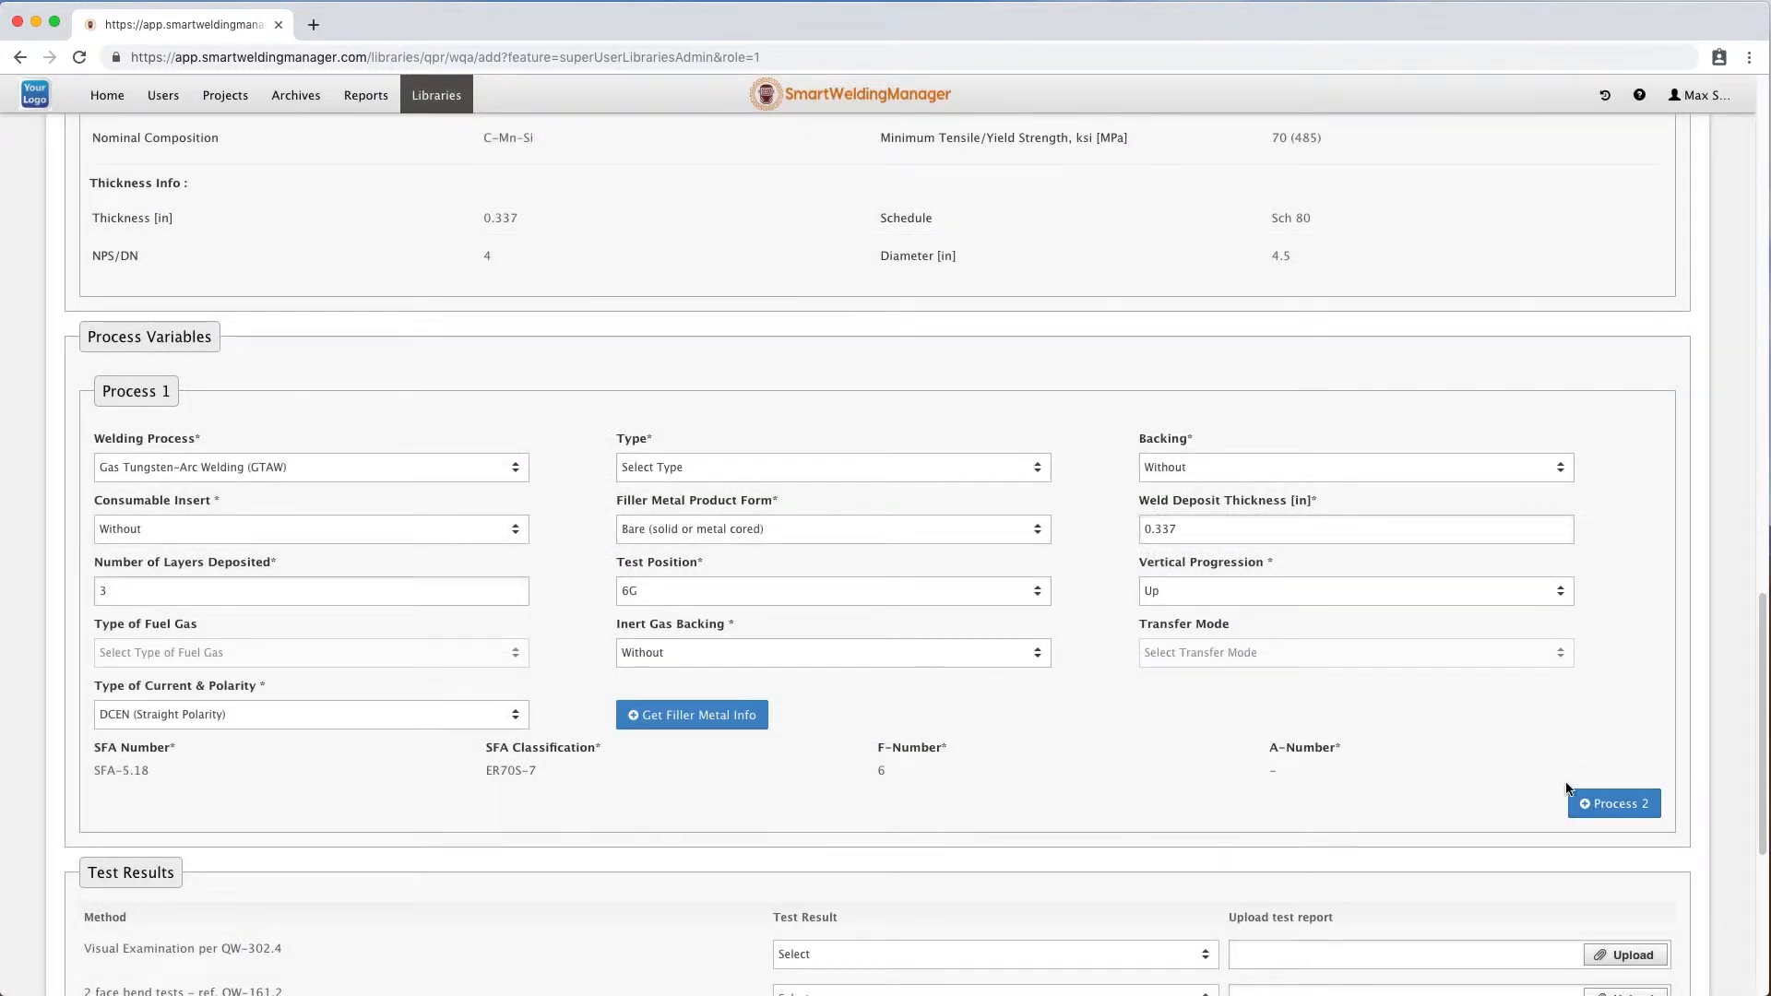
Set Process 1's welding type to Manual after trying to add a second process.
scroll(1568, 790, "down", 3)
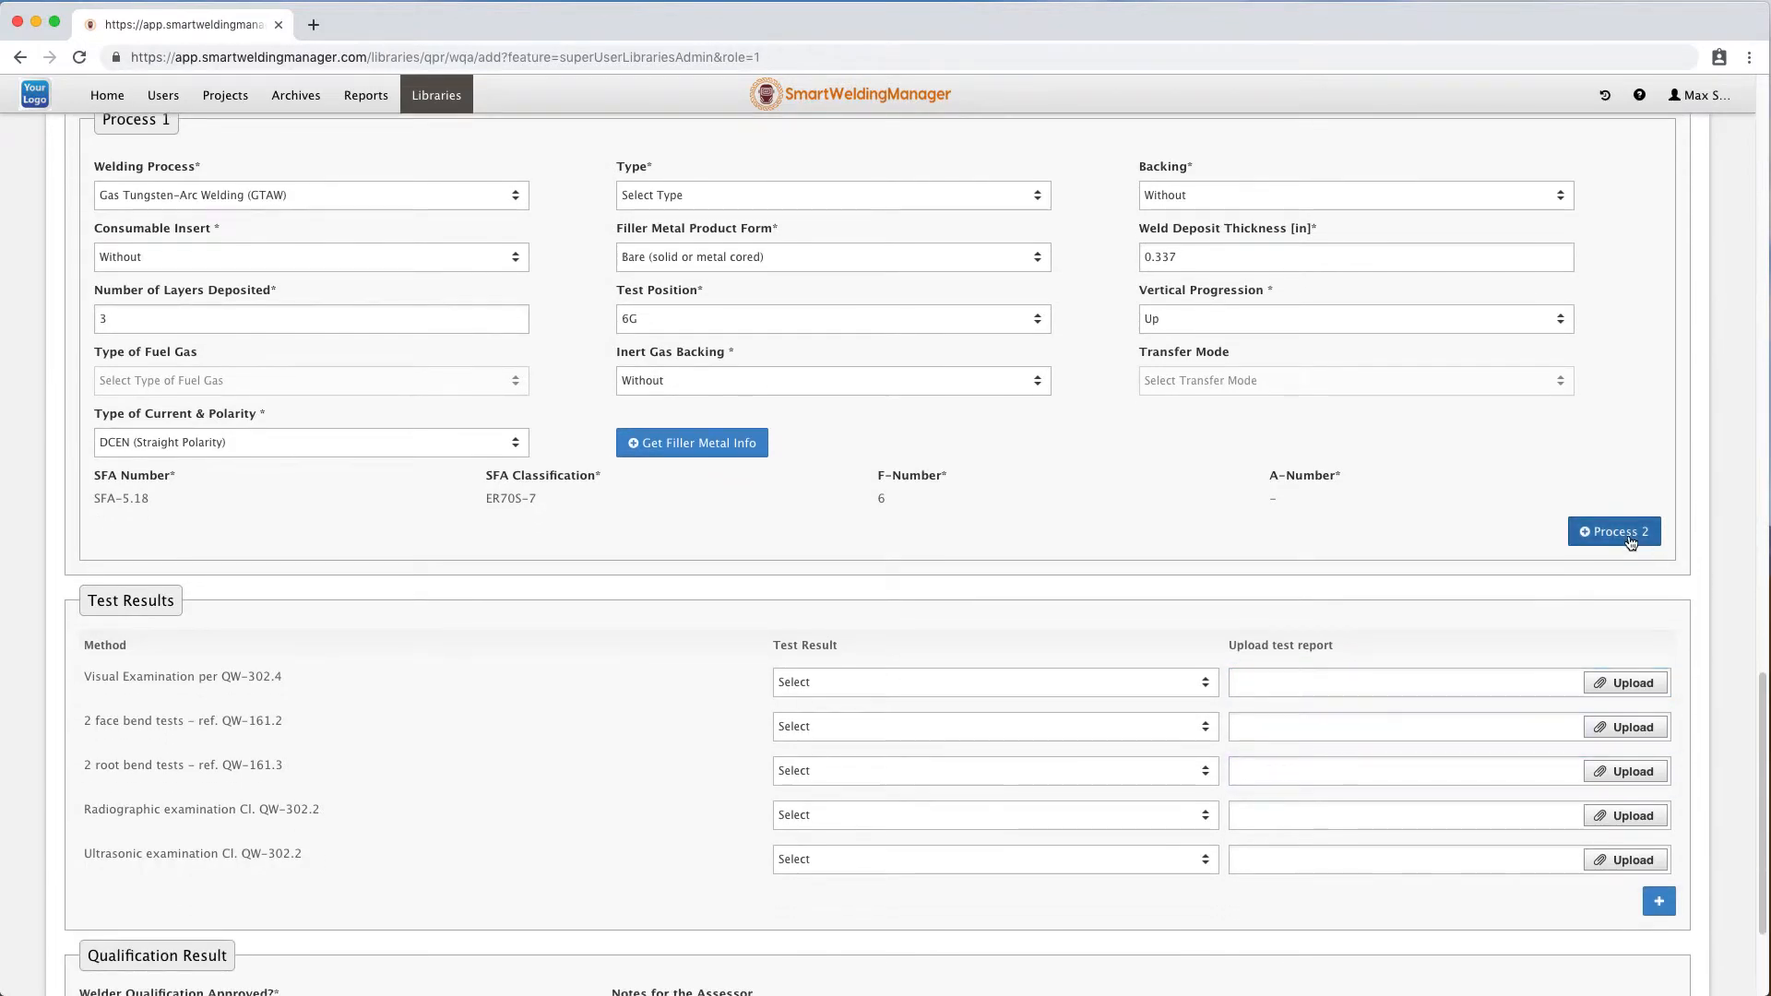
left_click(1630, 542)
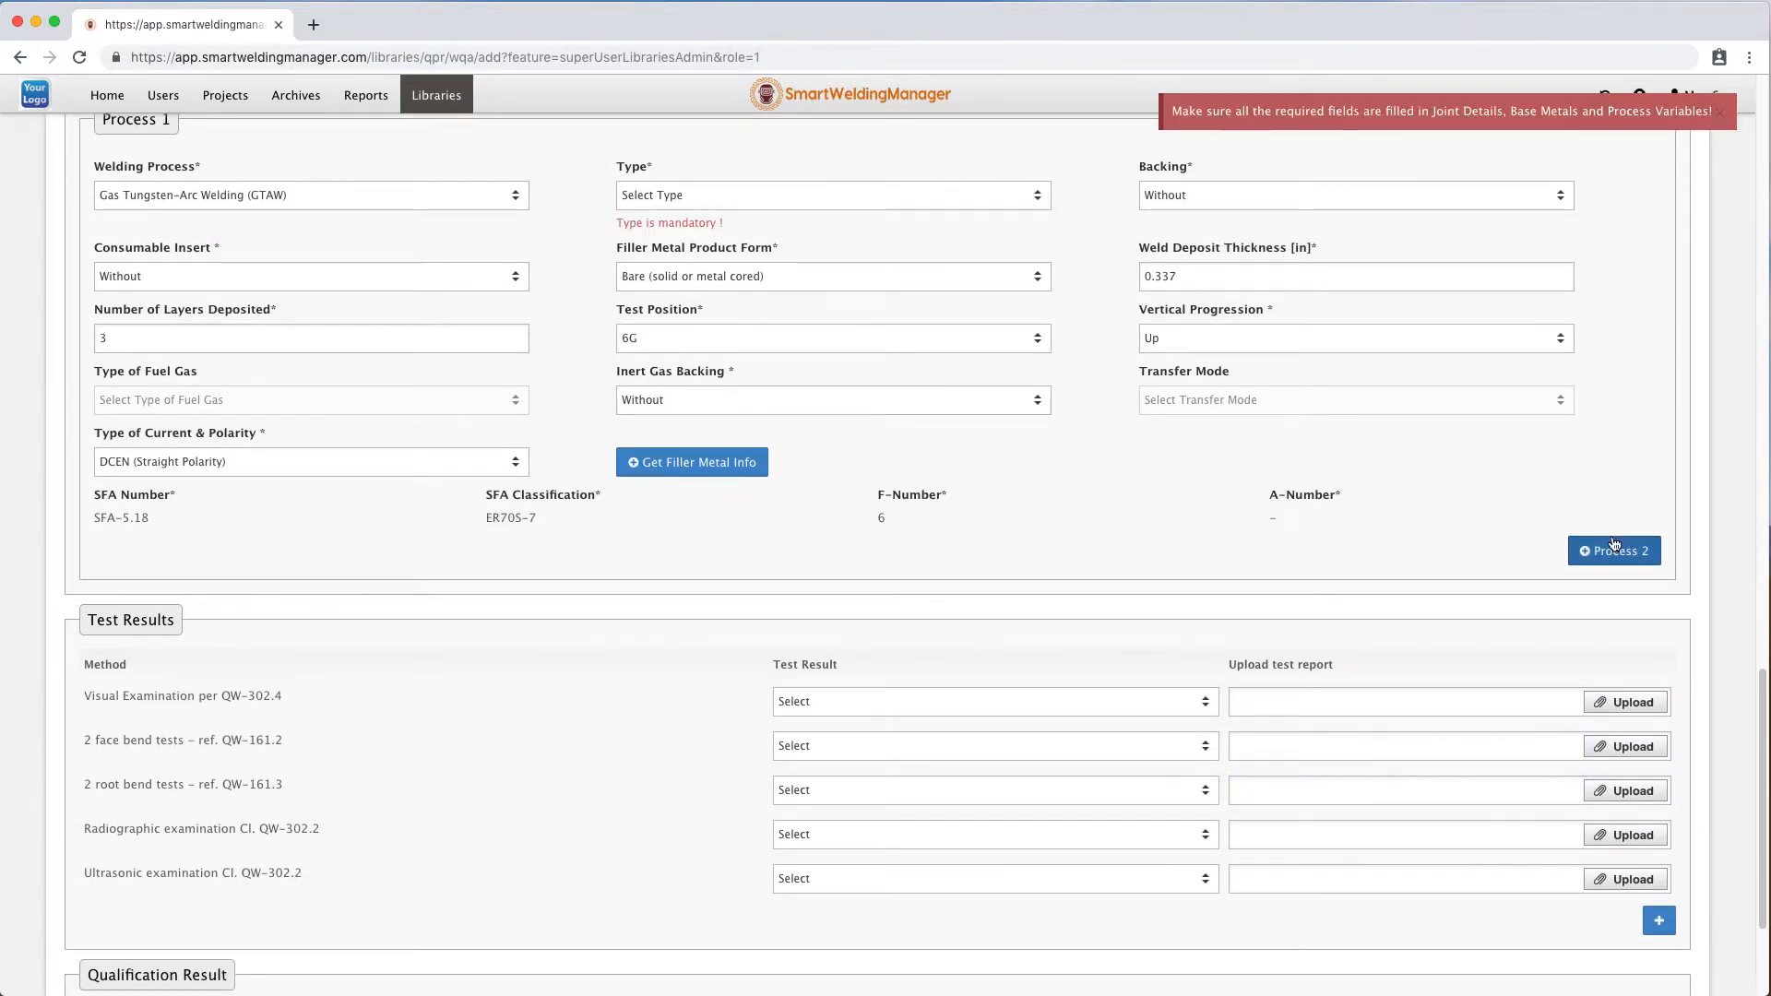
left_click(701, 195)
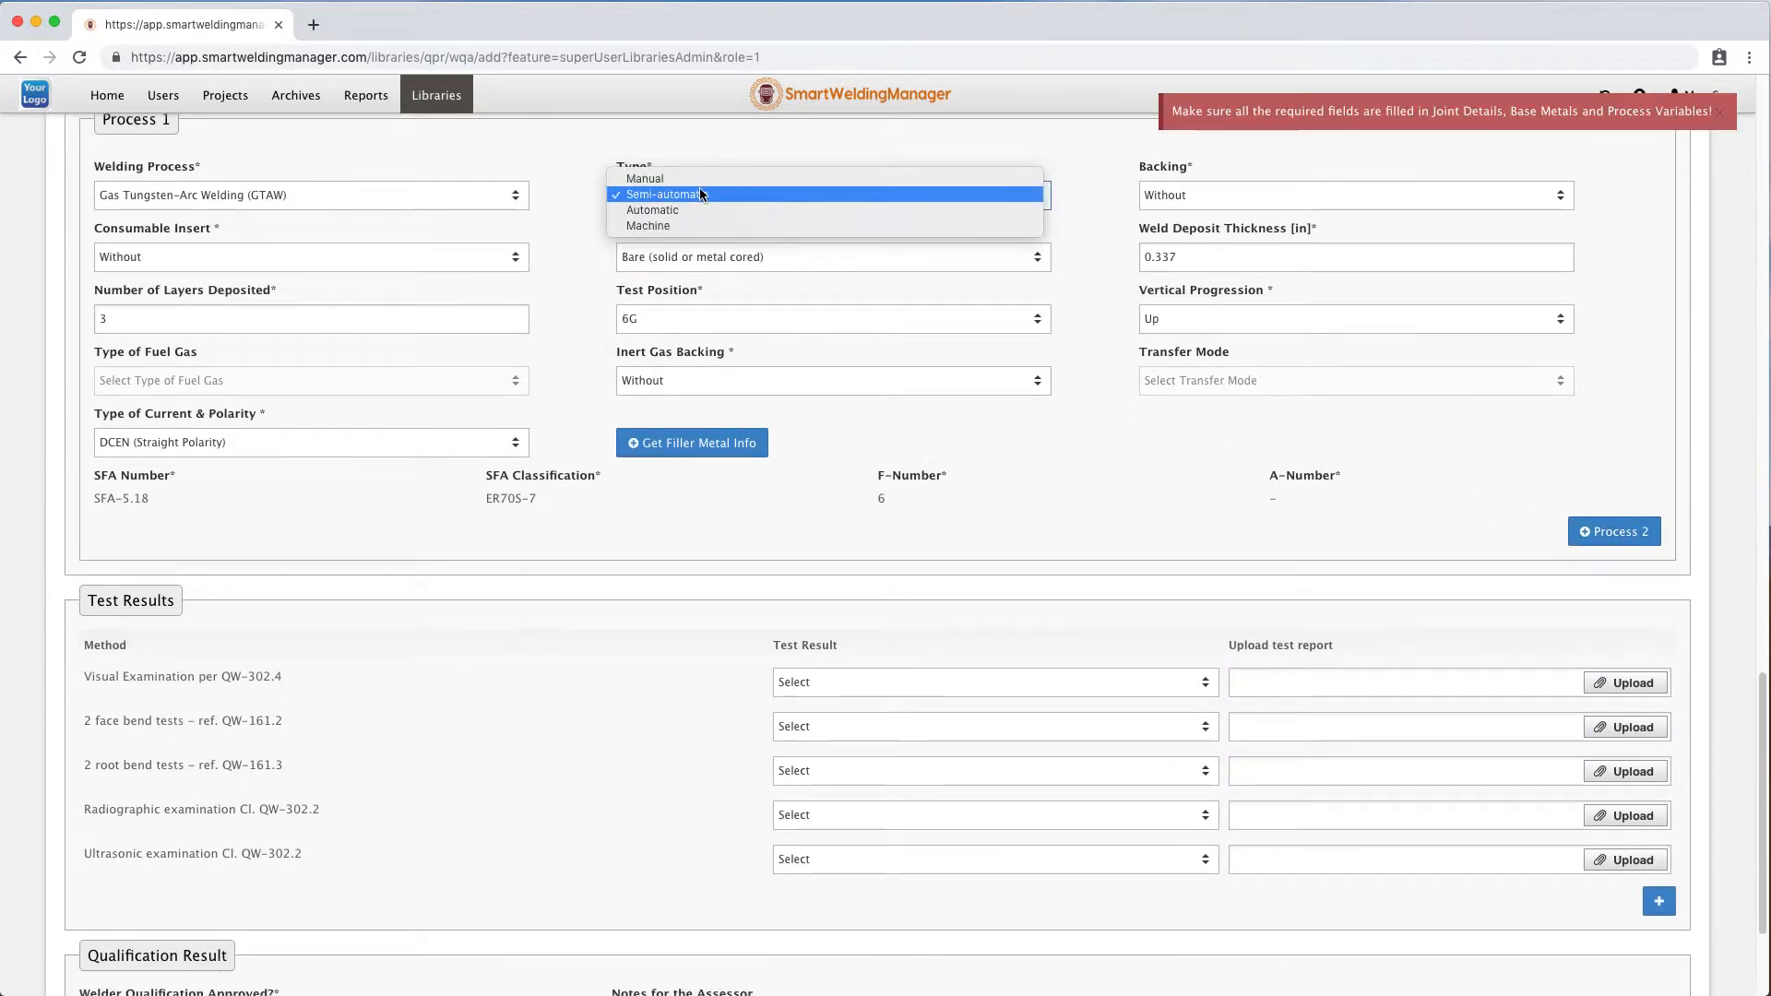
left_click(700, 180)
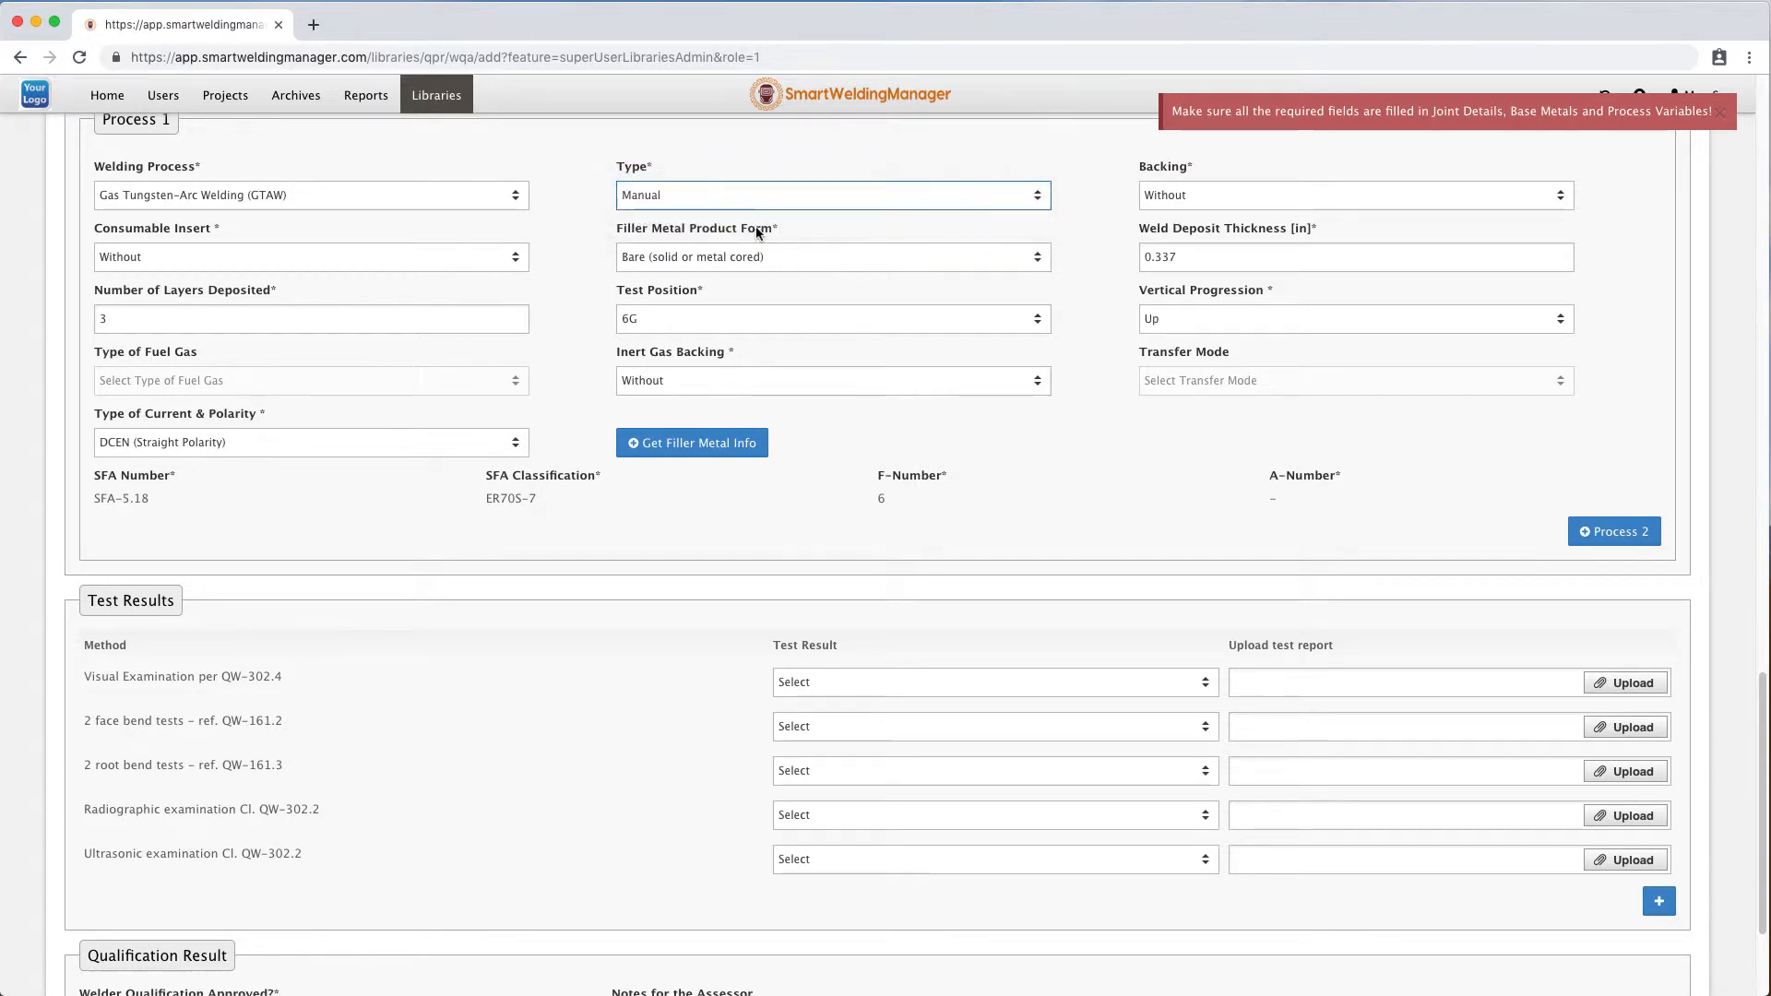
left_click(1620, 537)
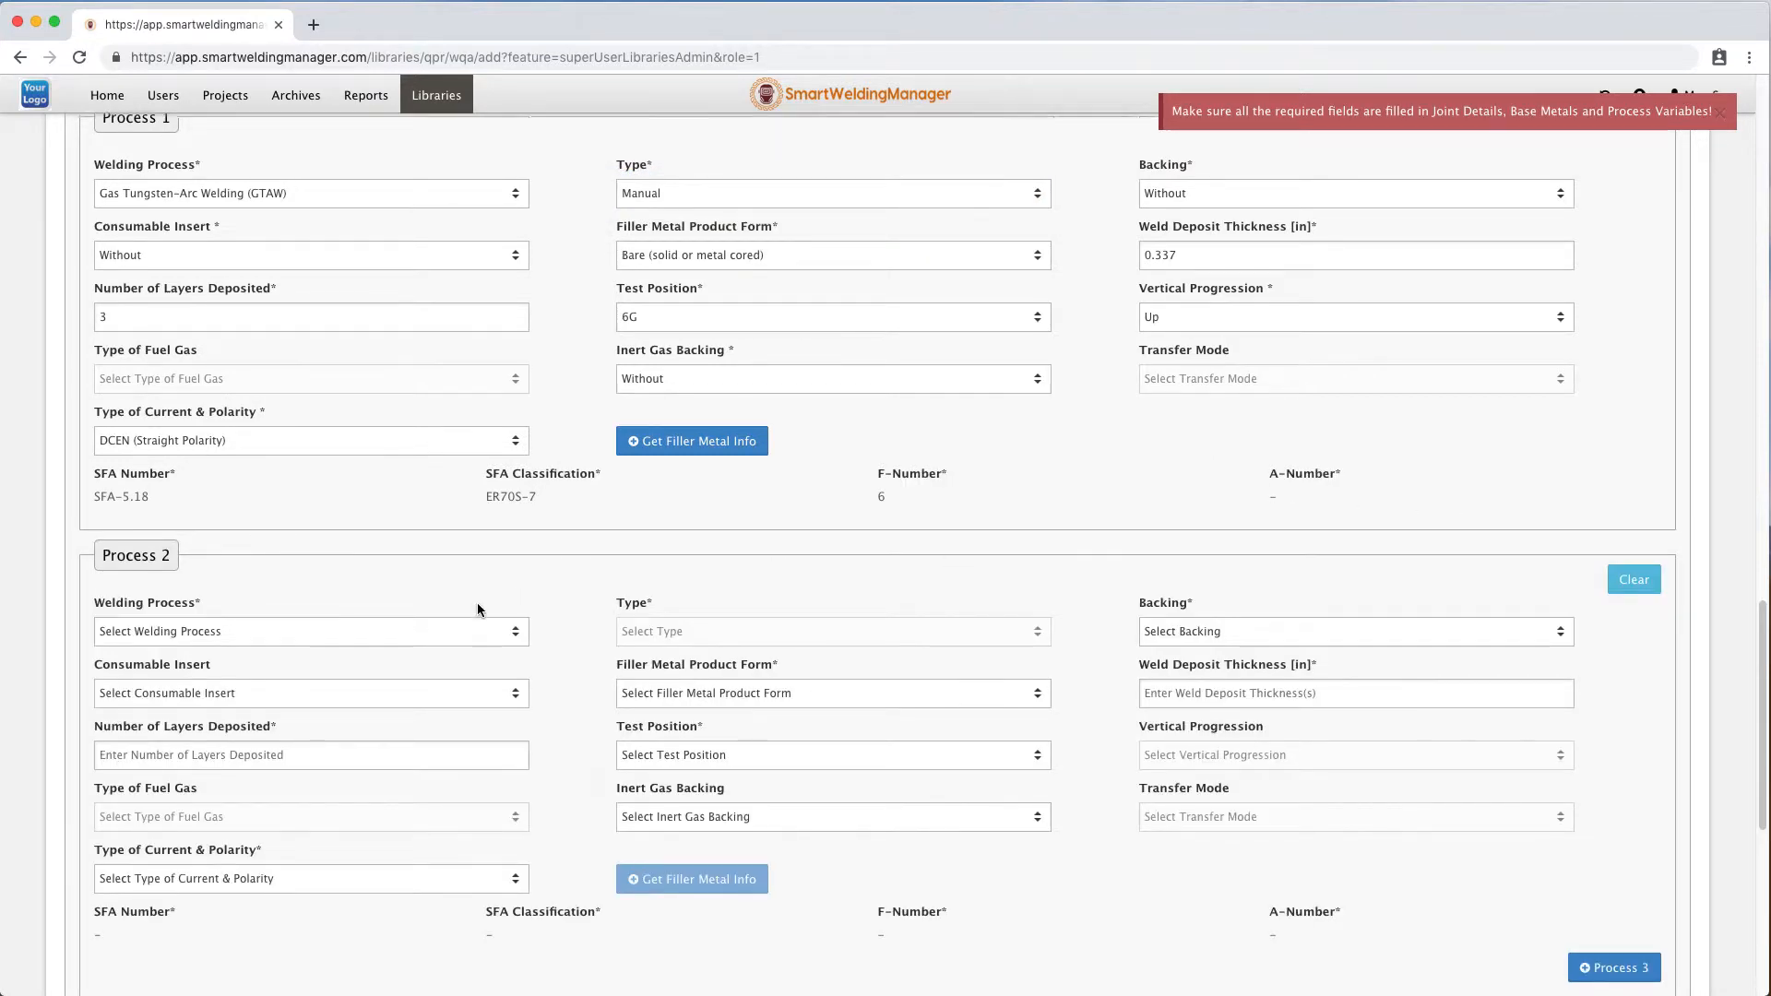
scroll(477, 609, "down", 1)
left_click(426, 568)
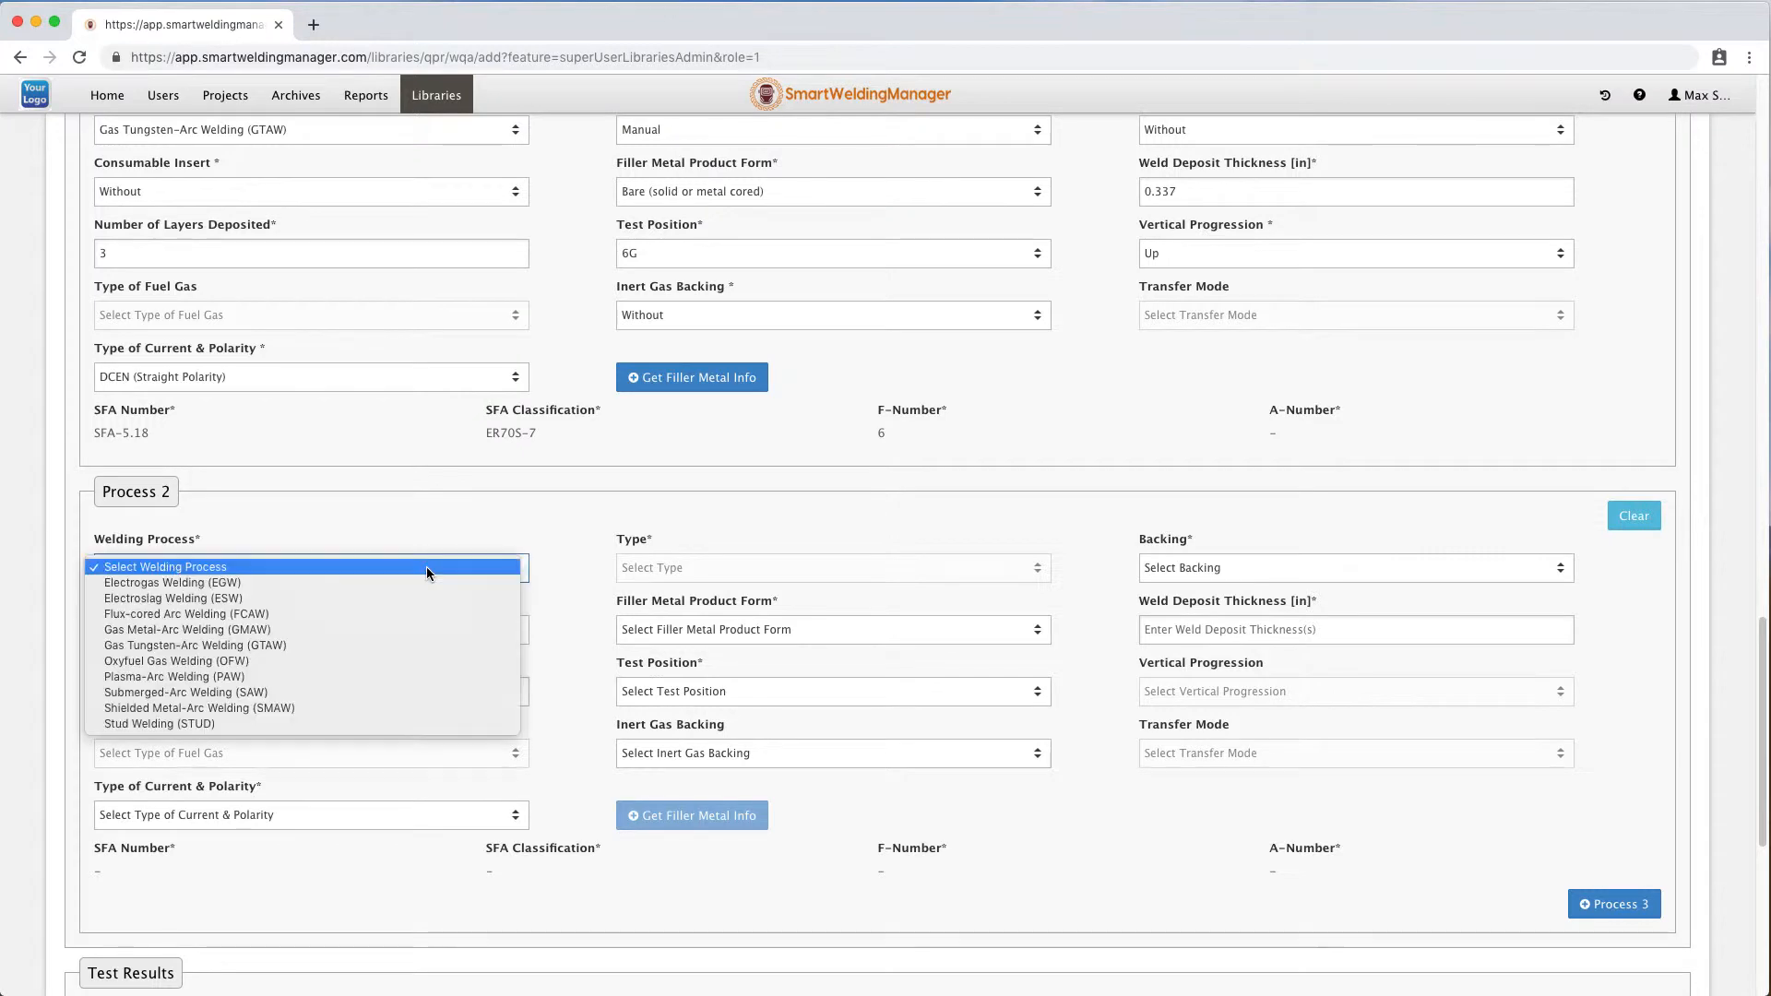
left_click(366, 602)
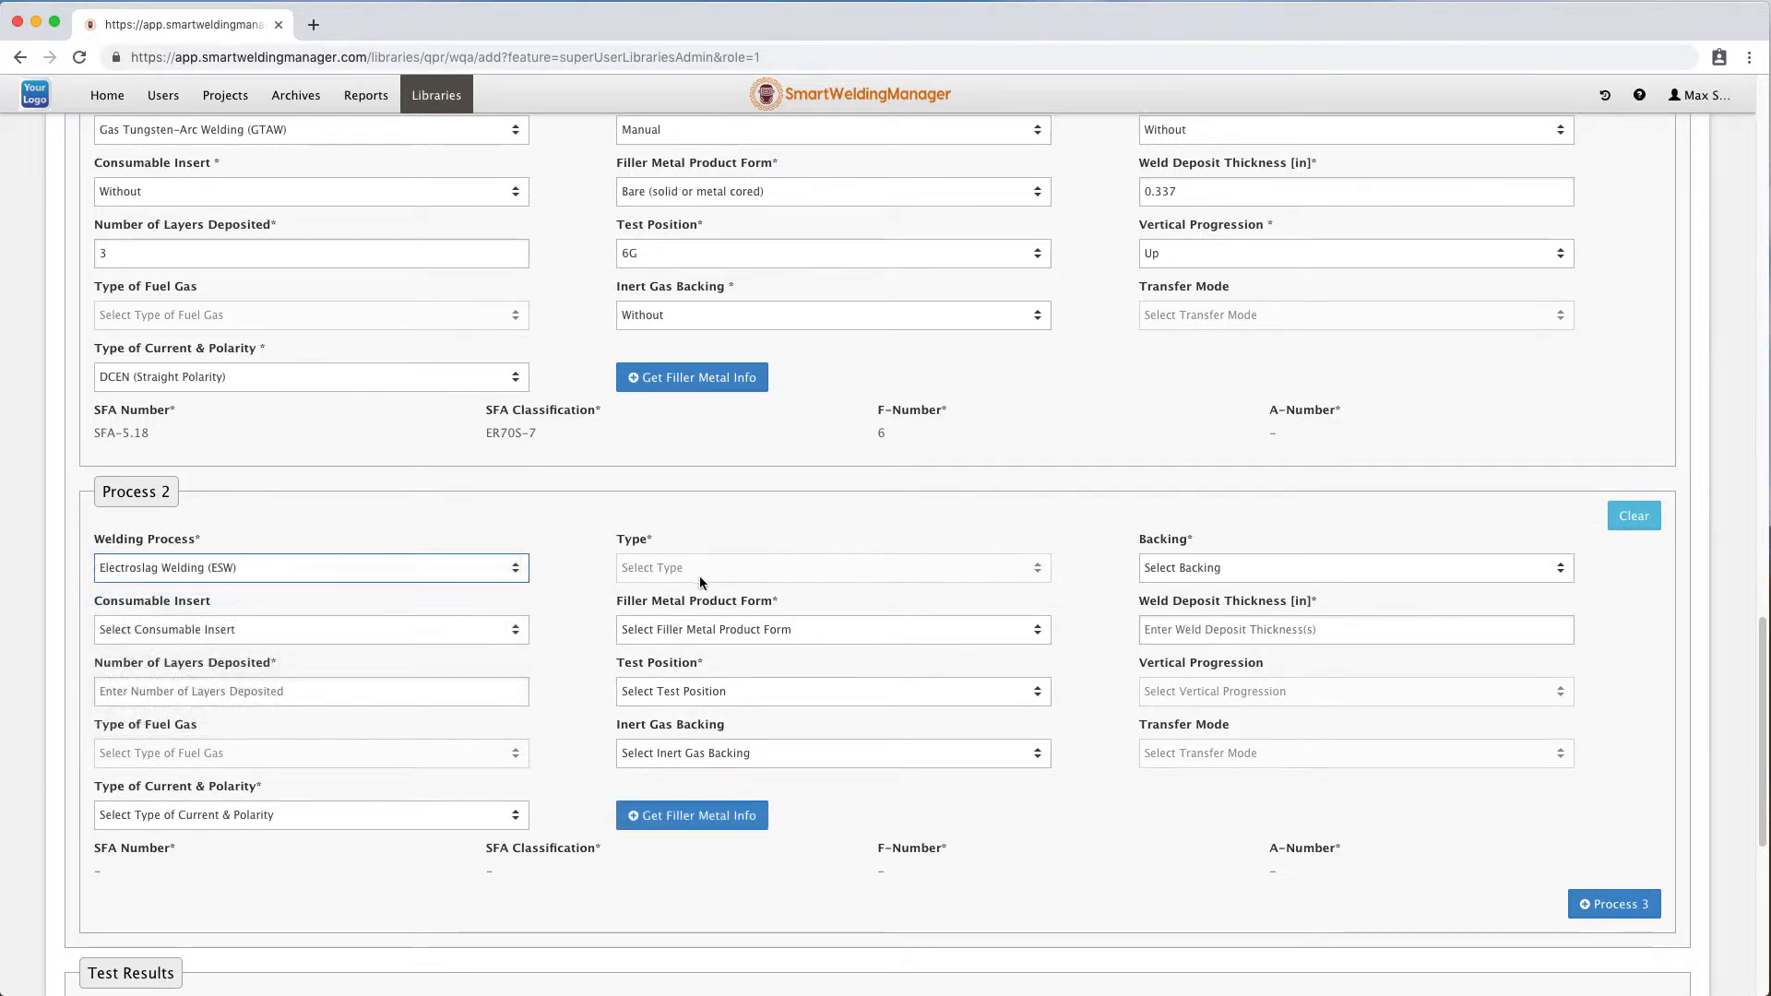
left_click(1634, 520)
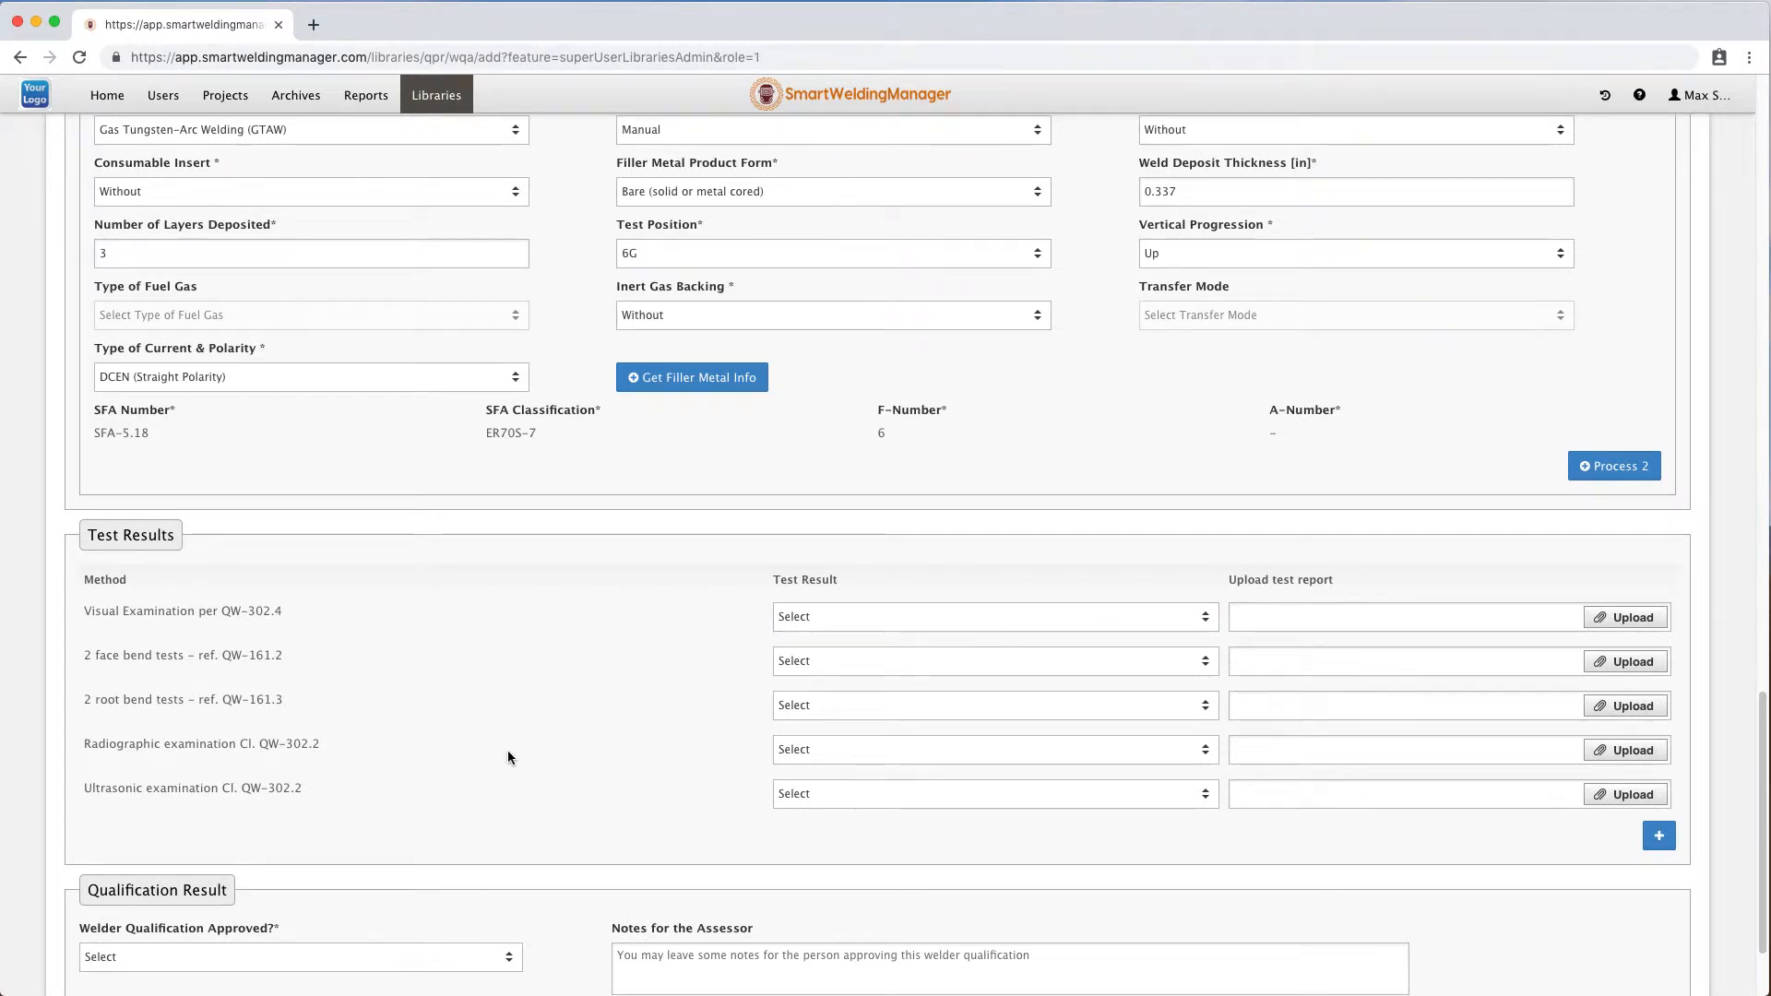
Set visual, face bend and root bend results to Performed and Acceptable; radiographic and ultrasonic to Not Tested.
left_click(882, 611)
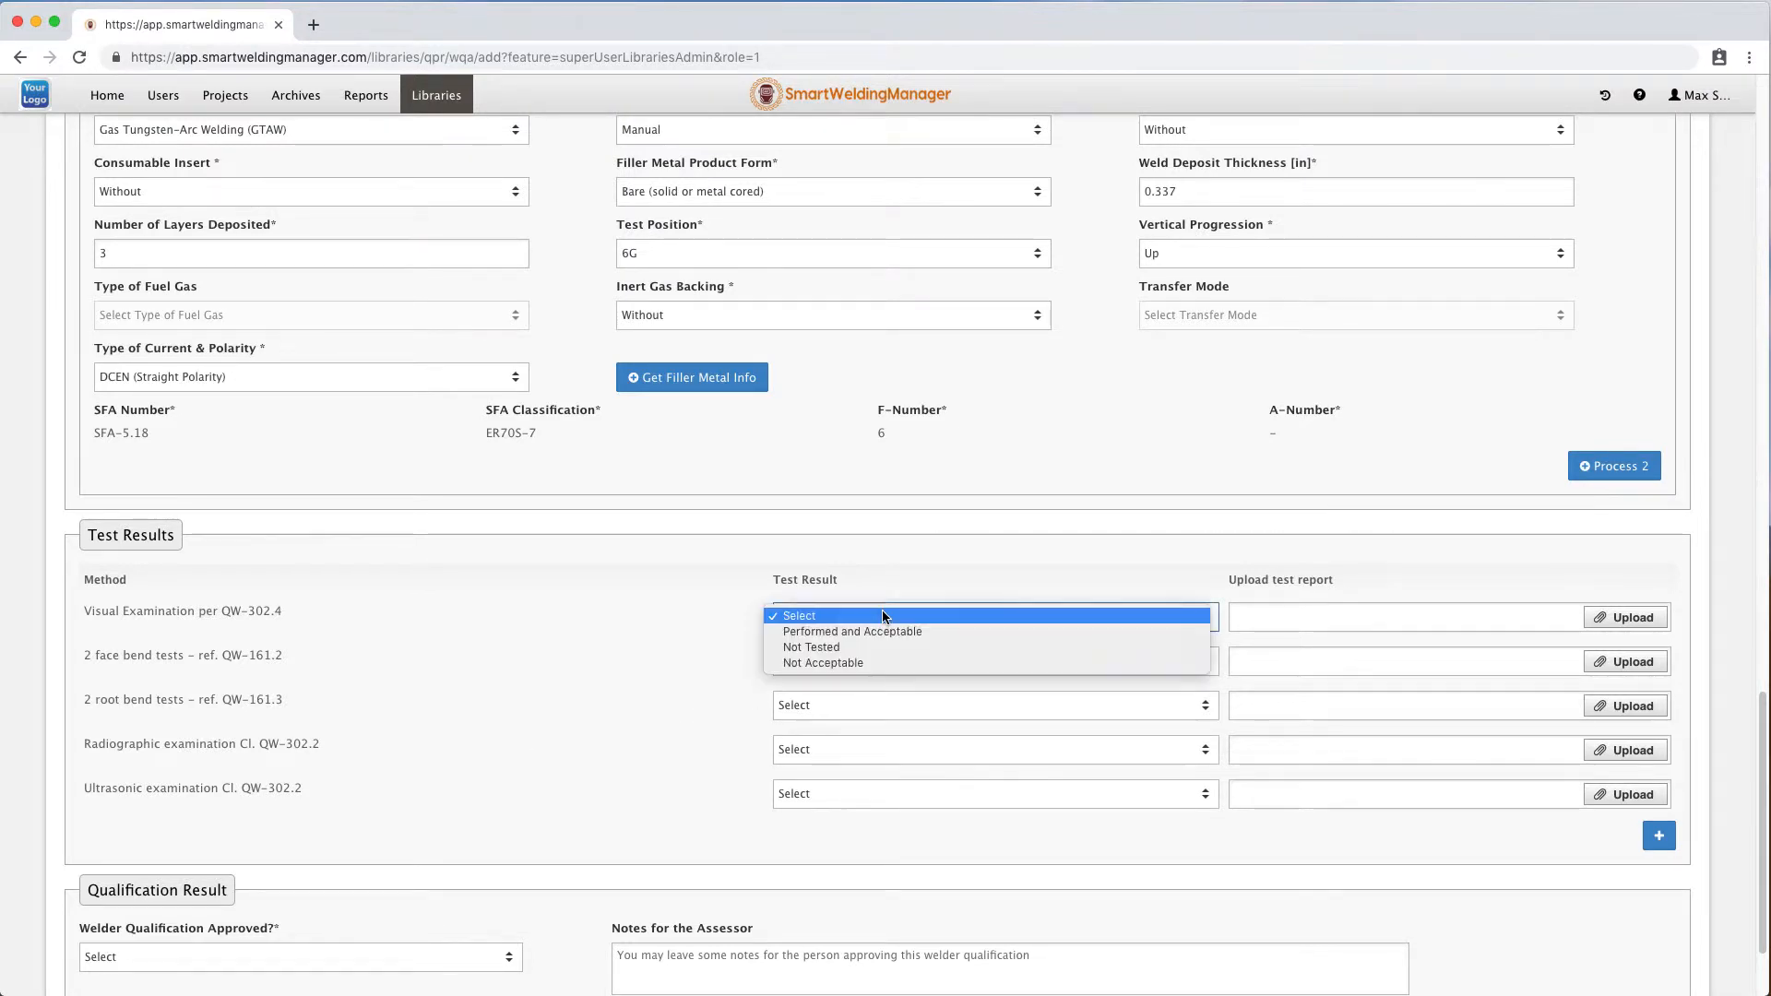
left_click(886, 633)
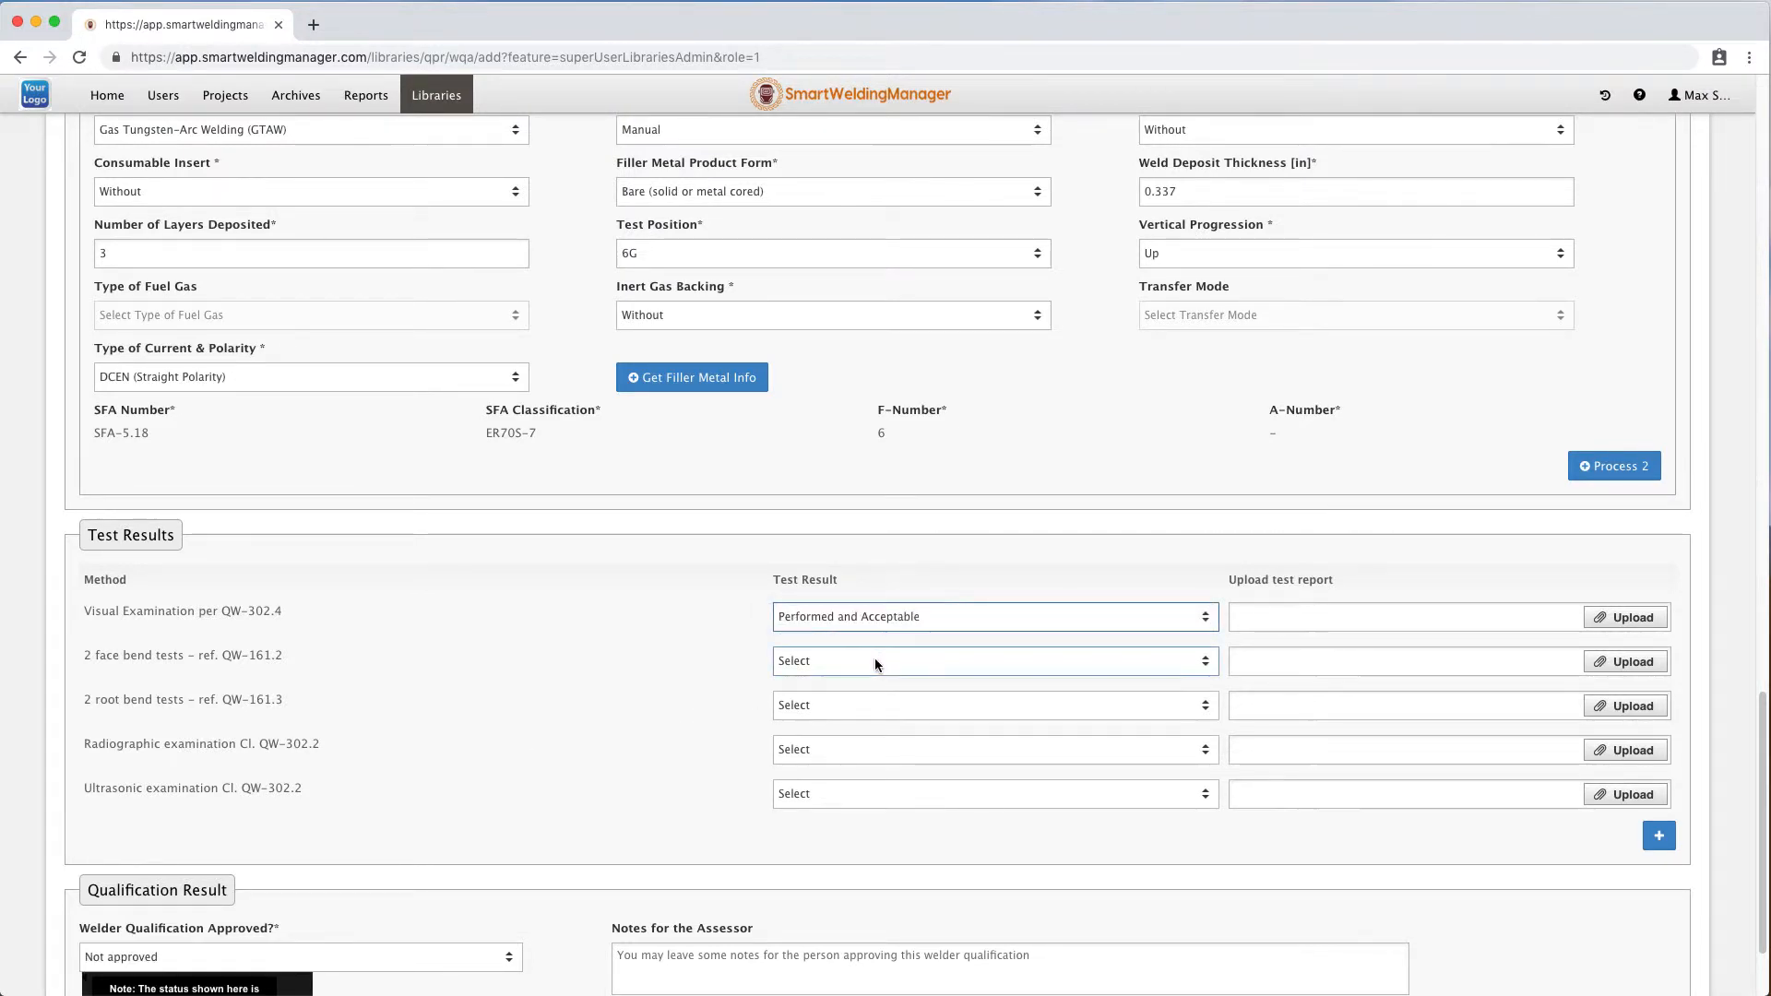
left_click(875, 660)
left_click(873, 678)
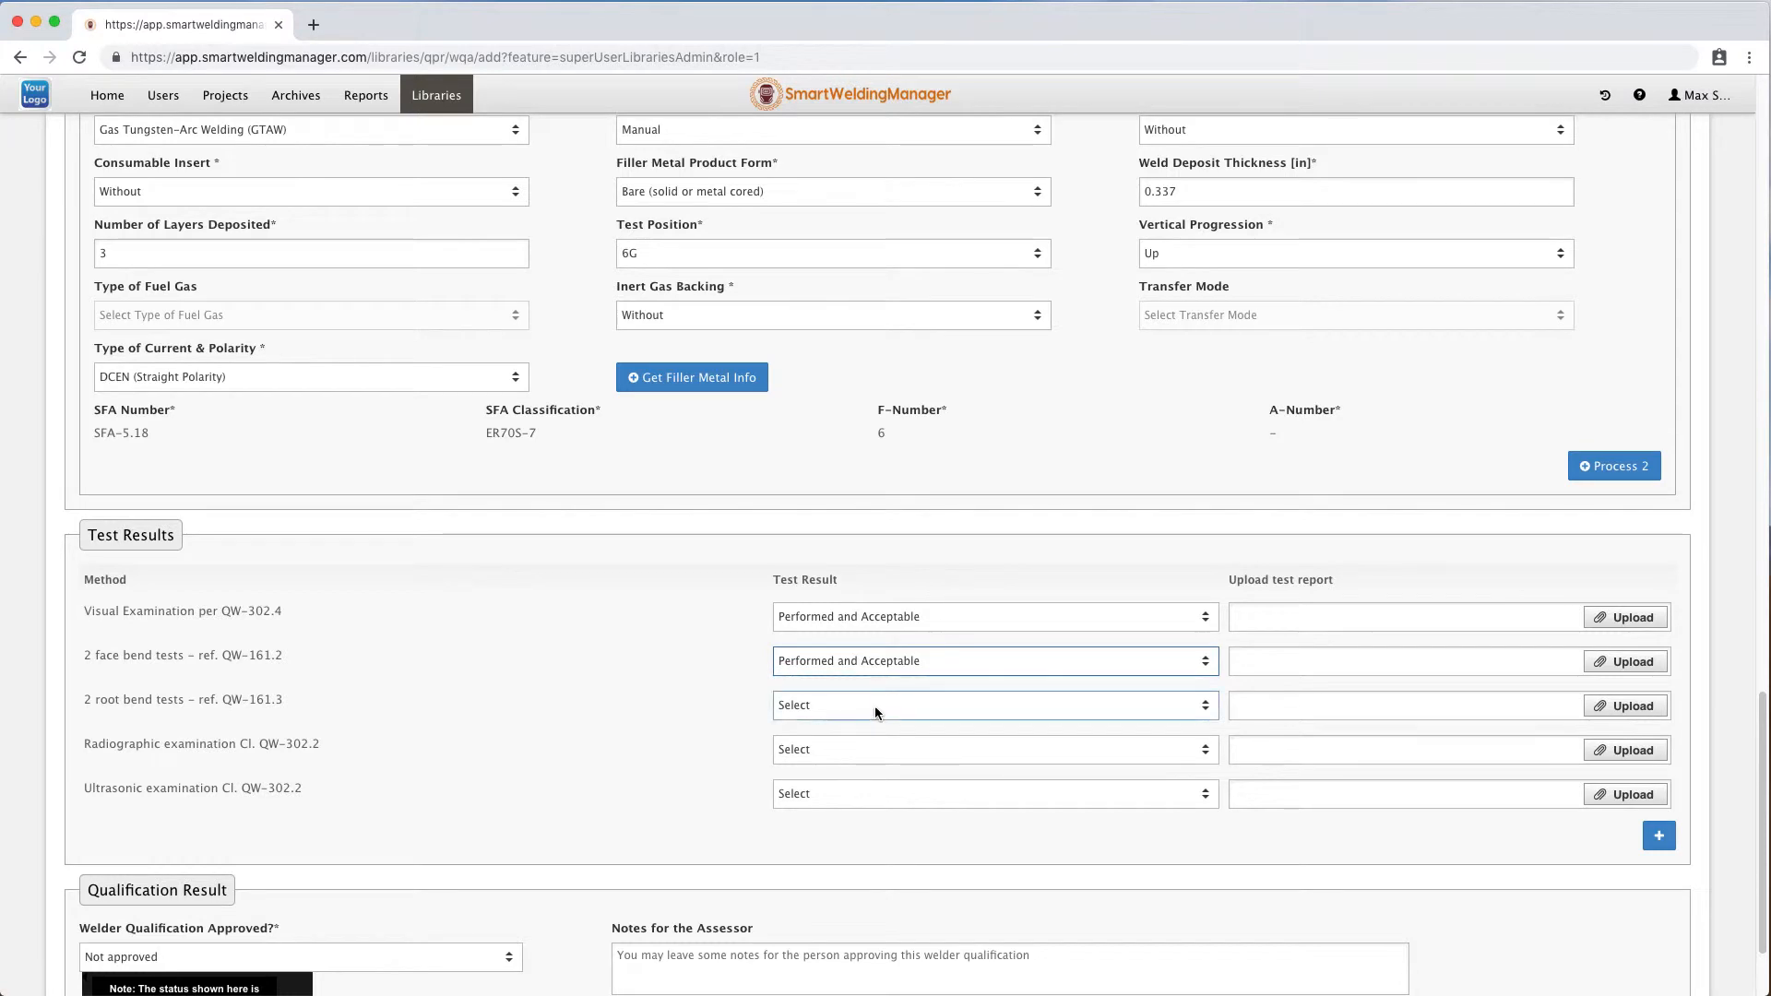
left_click(875, 706)
left_click(872, 721)
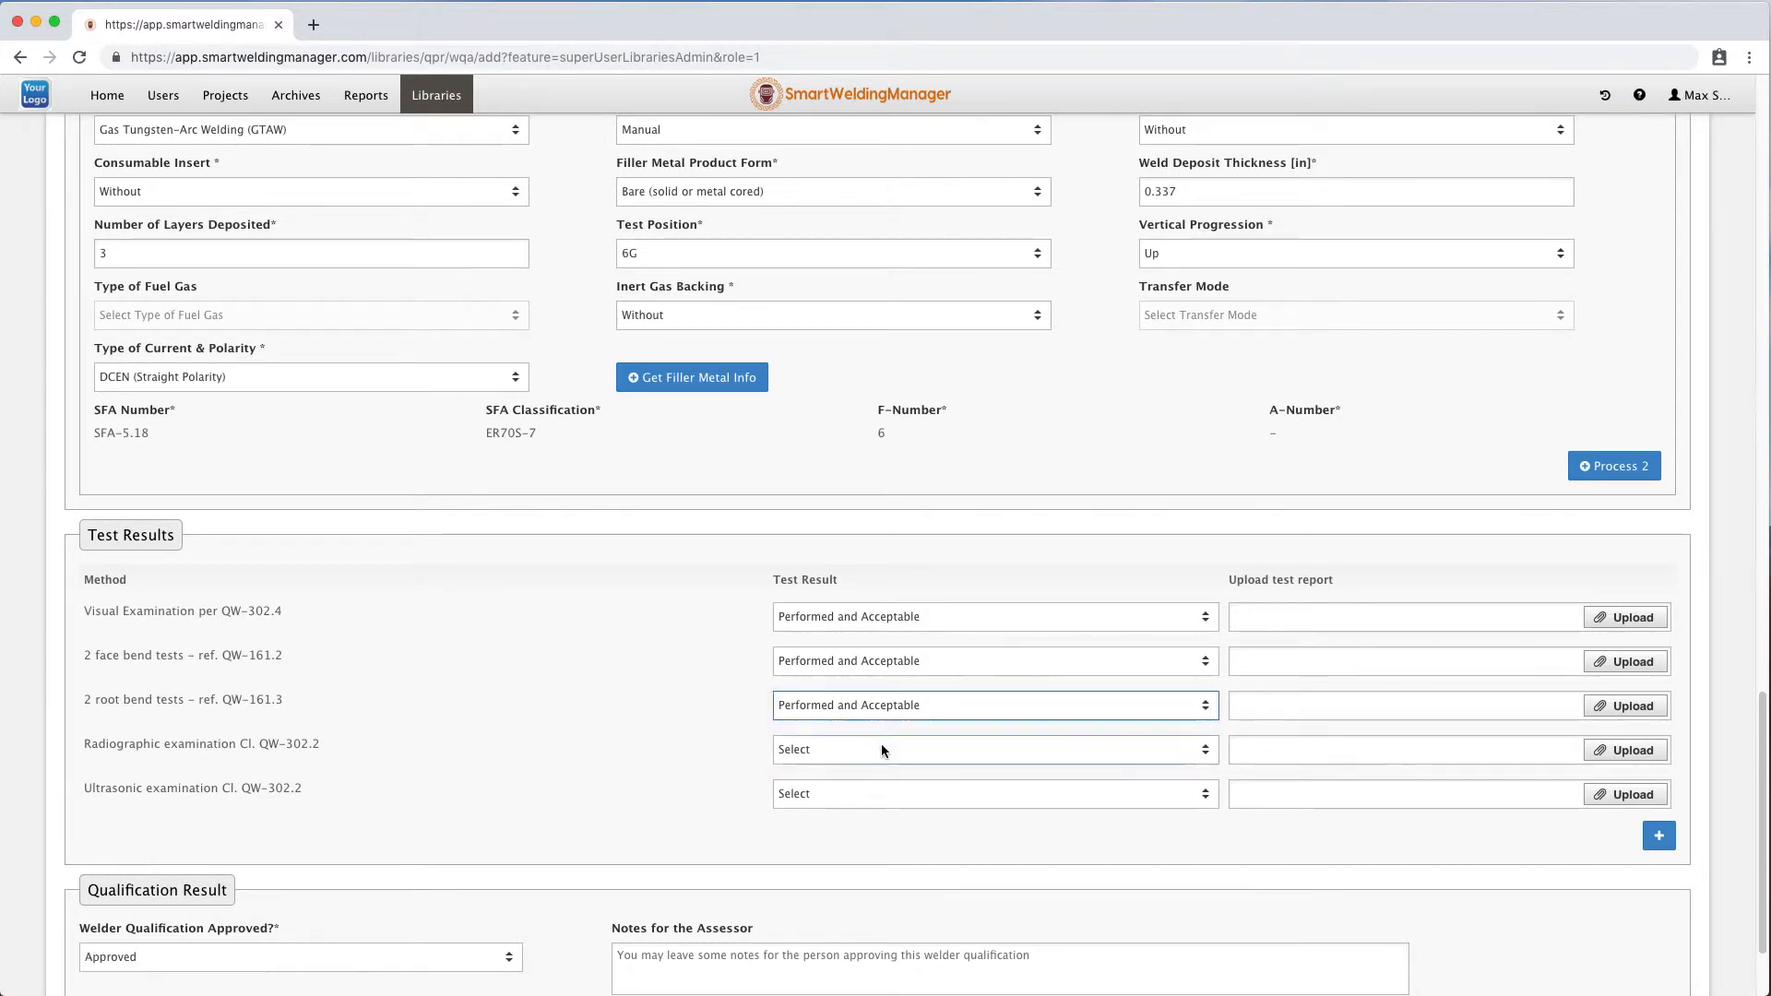
left_click(882, 747)
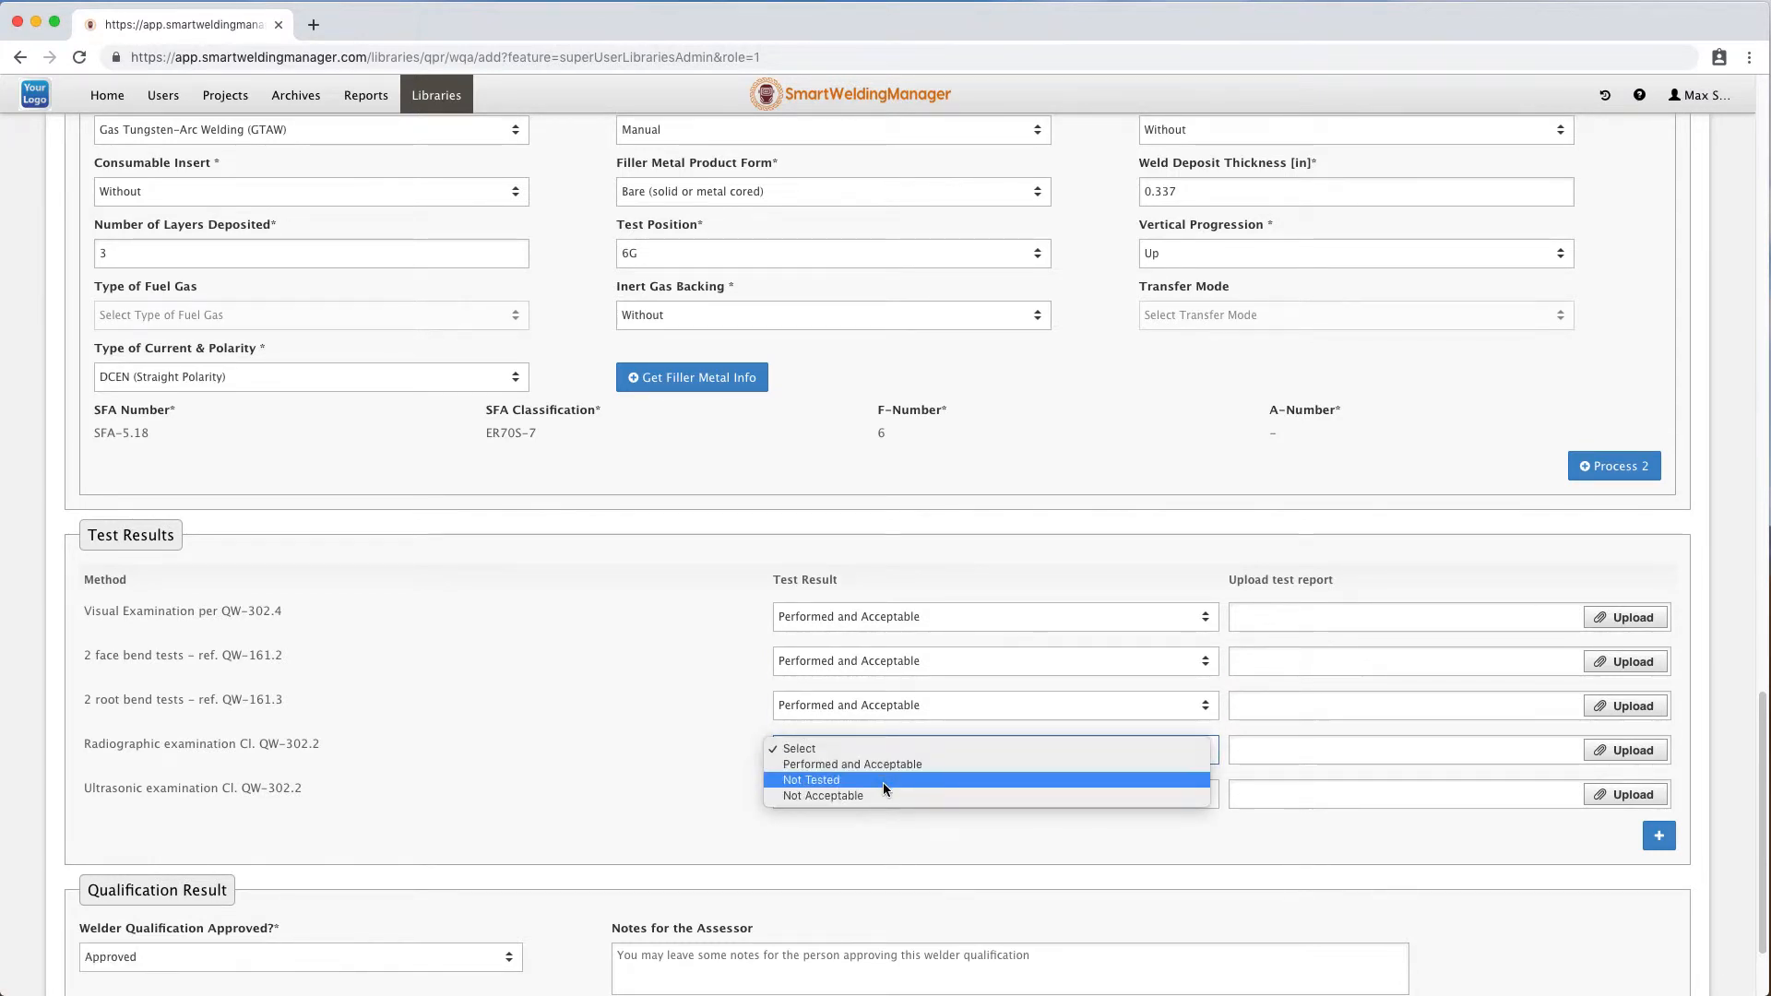
left_click(883, 782)
left_click(881, 791)
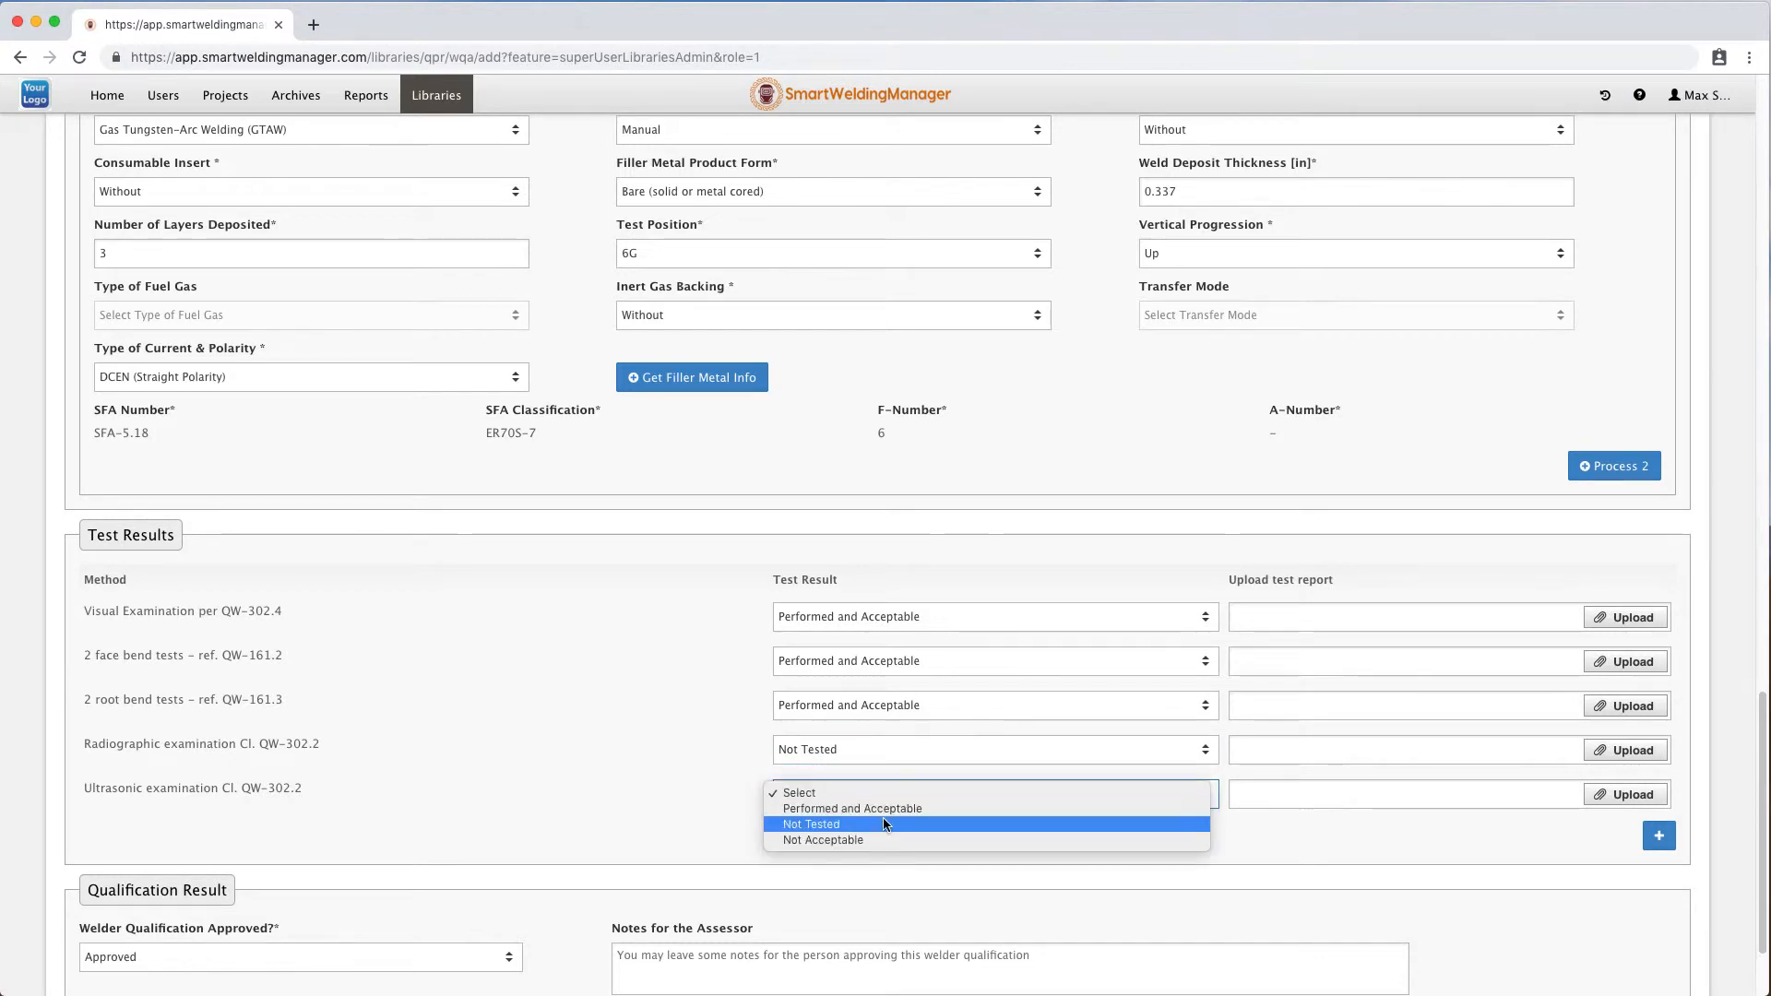
left_click(844, 824)
Change the root bend test result to Not Acceptable.
scroll(602, 723, "down", 2)
left_click(949, 622)
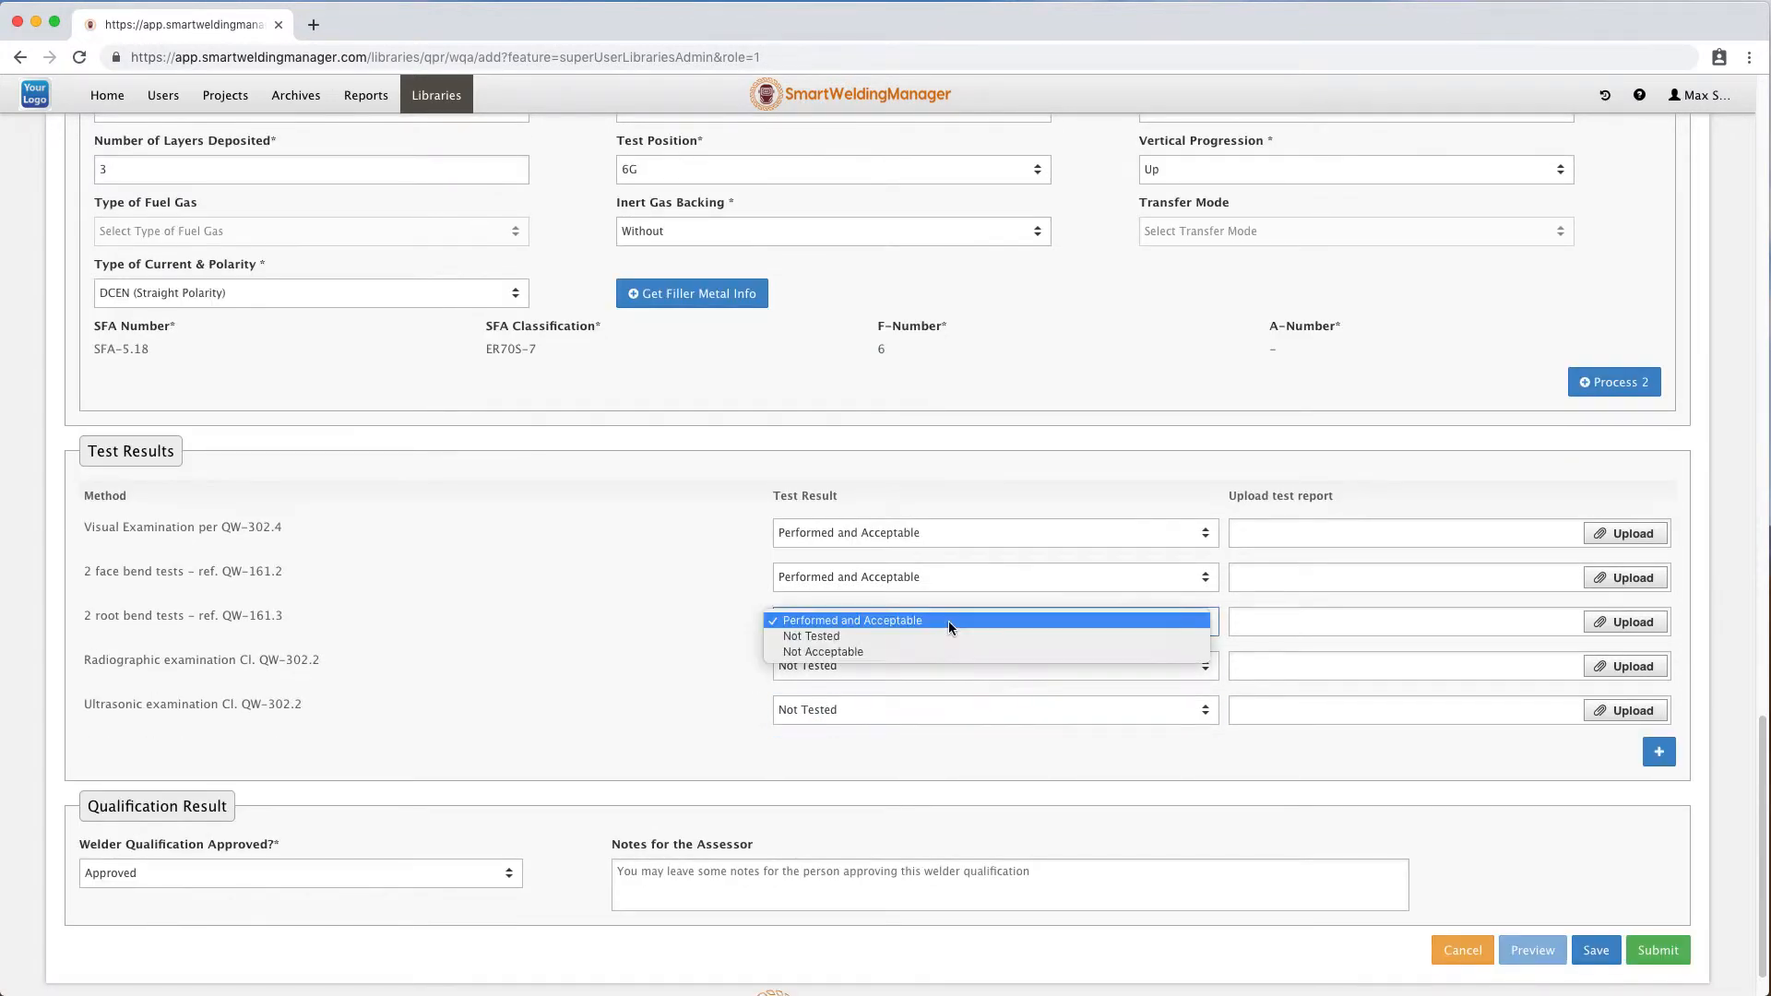
left_click(924, 648)
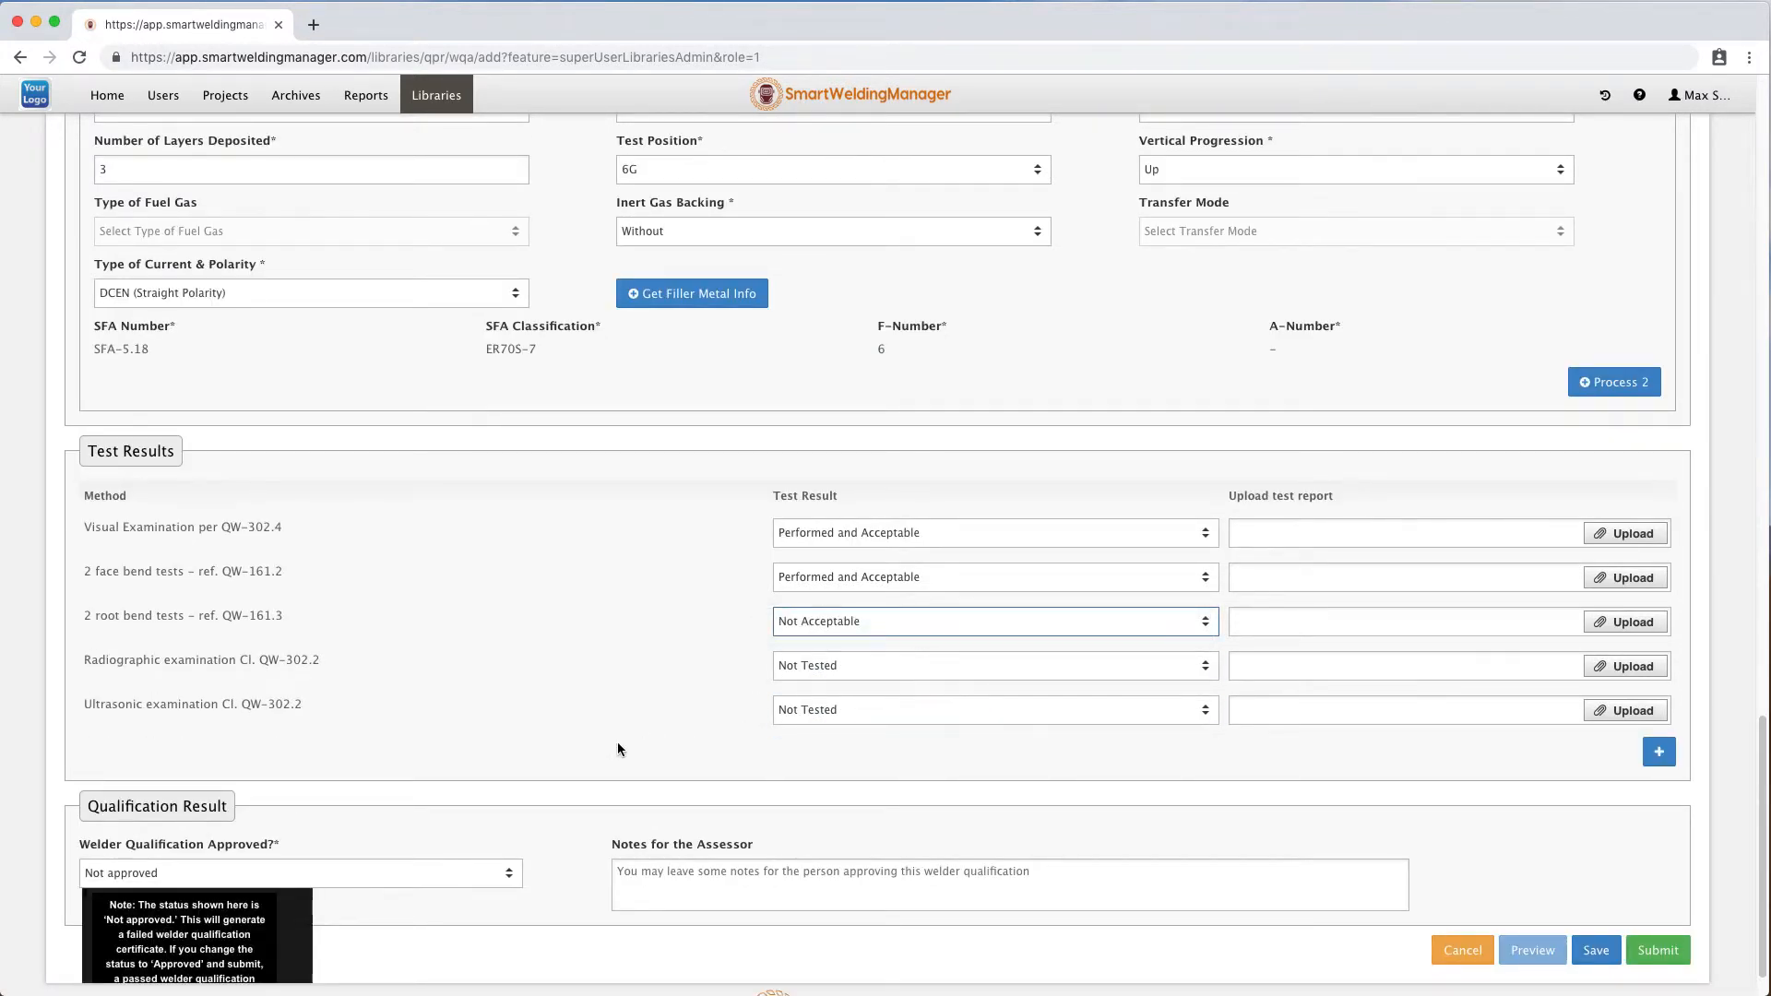
scroll(600, 743, "down", 2)
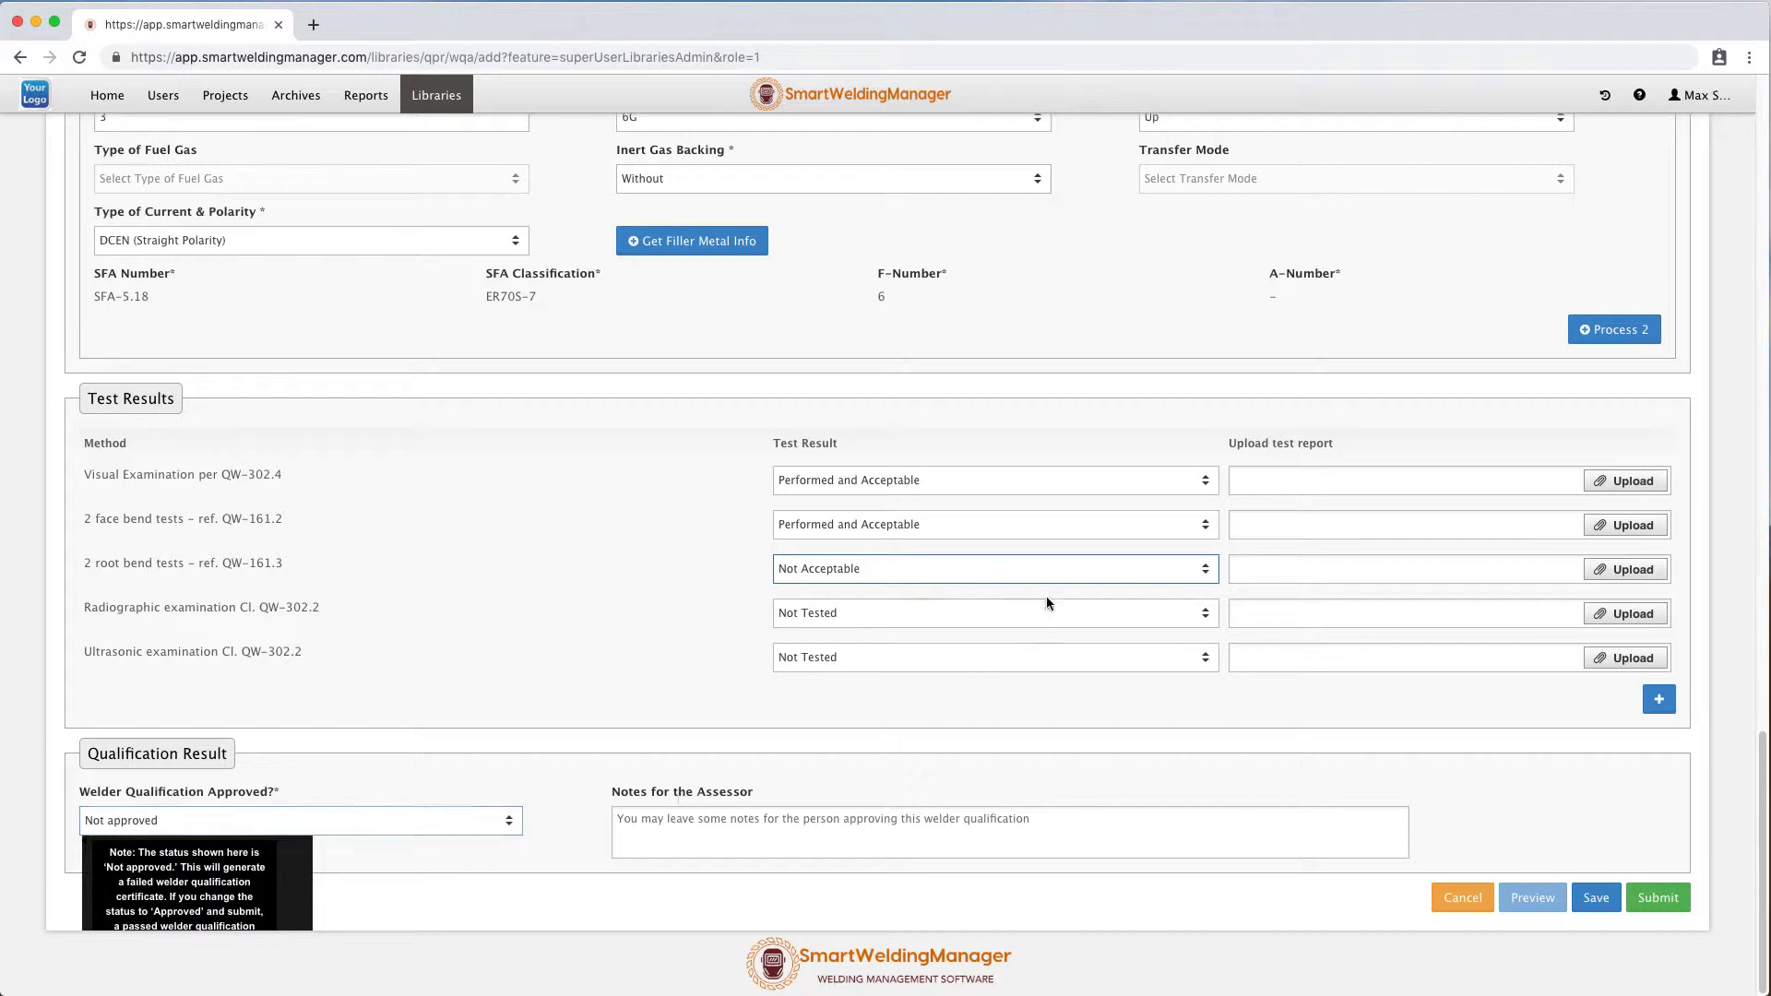
Set the root bend result to Performed and Acceptable and attach Test Report 01.pdf to the face bend test.
left_click(1055, 565)
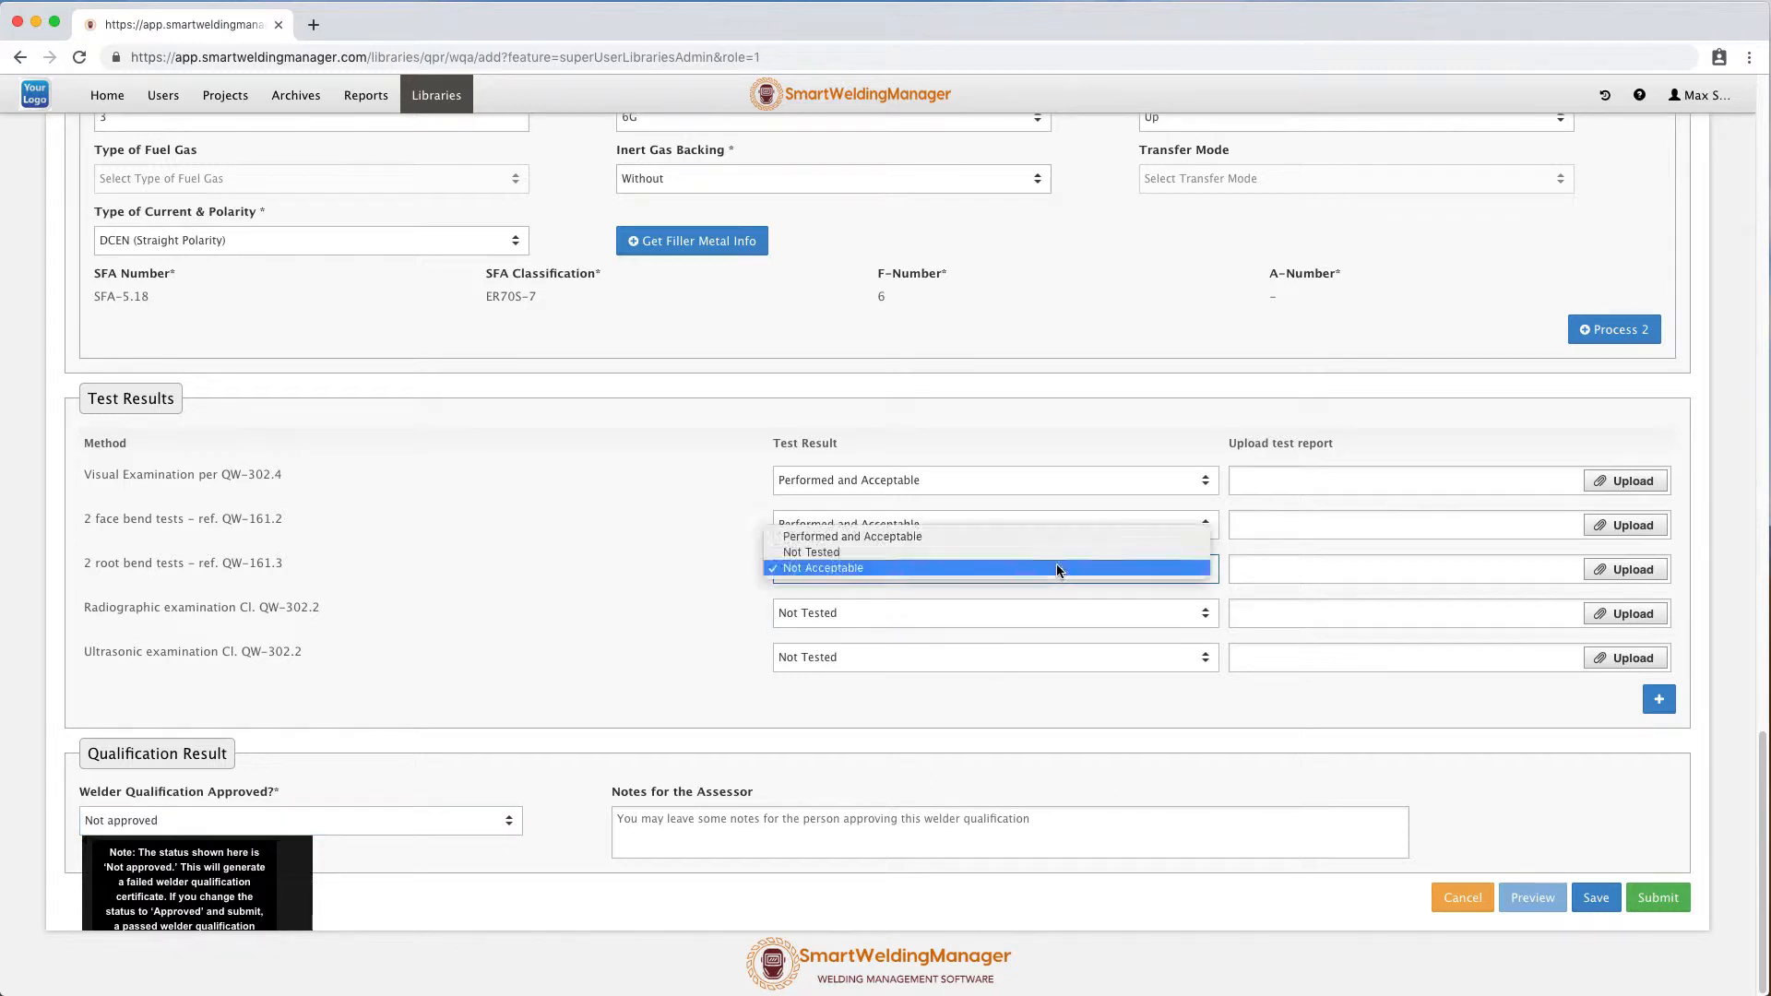
left_click(1001, 535)
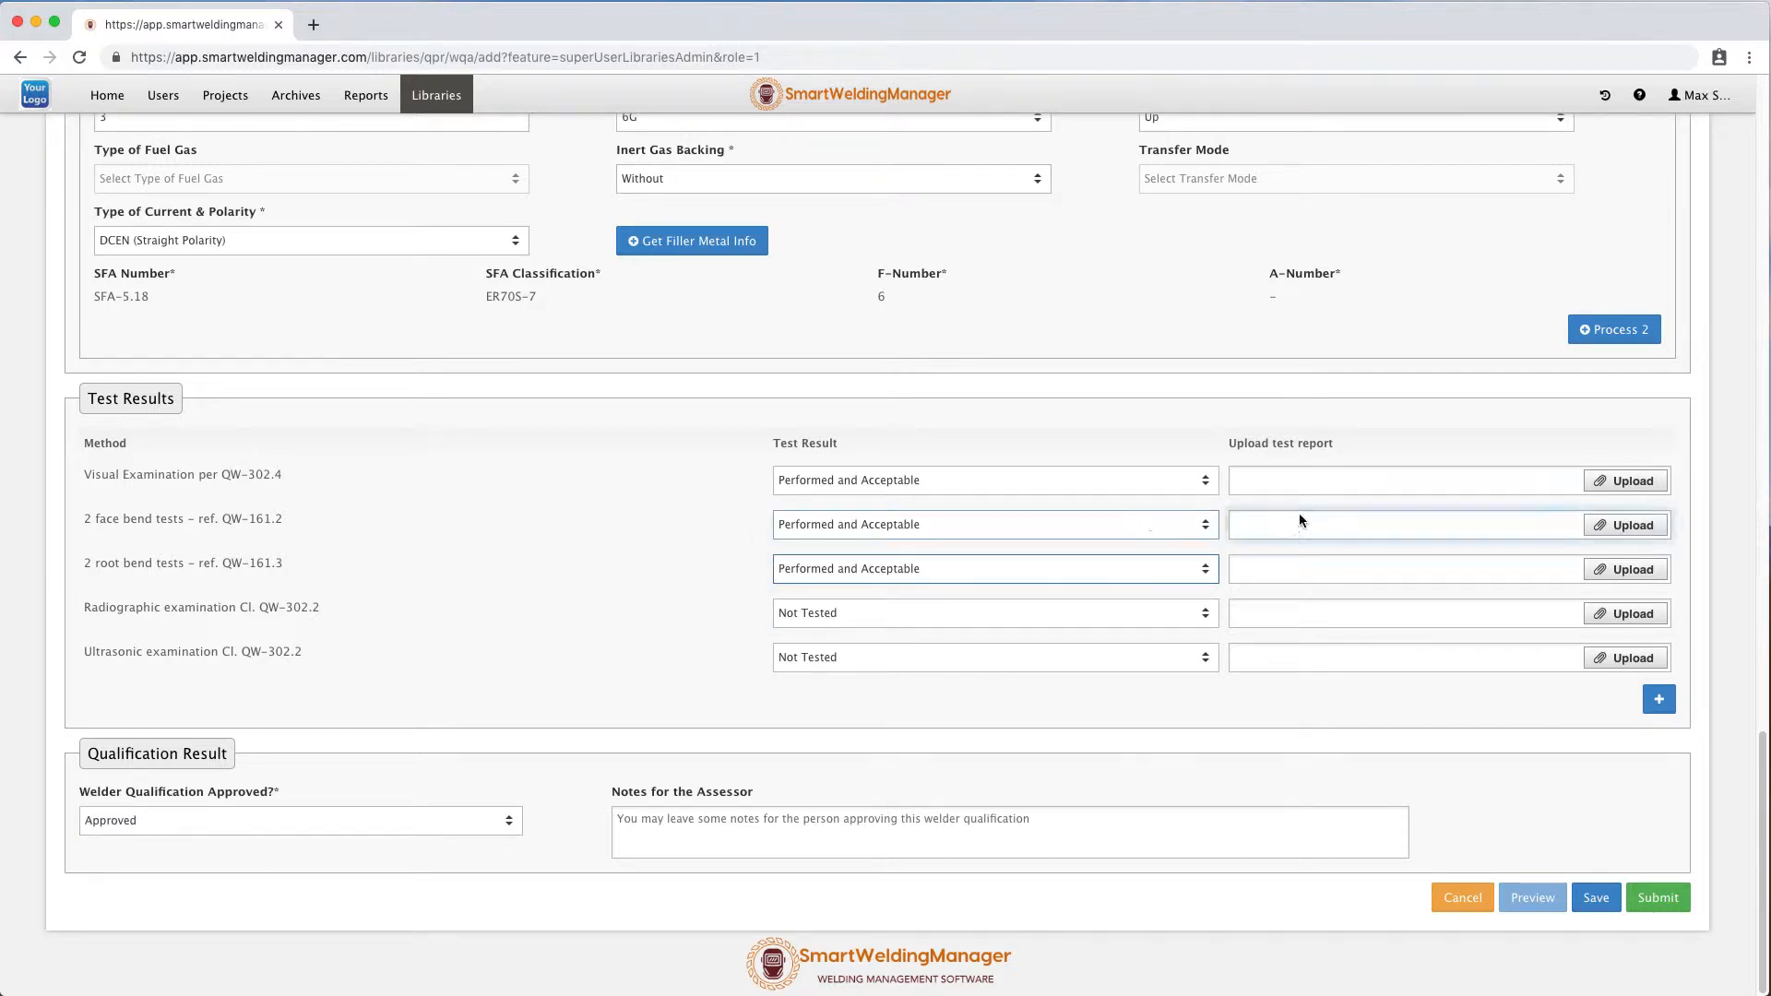
left_click(1601, 527)
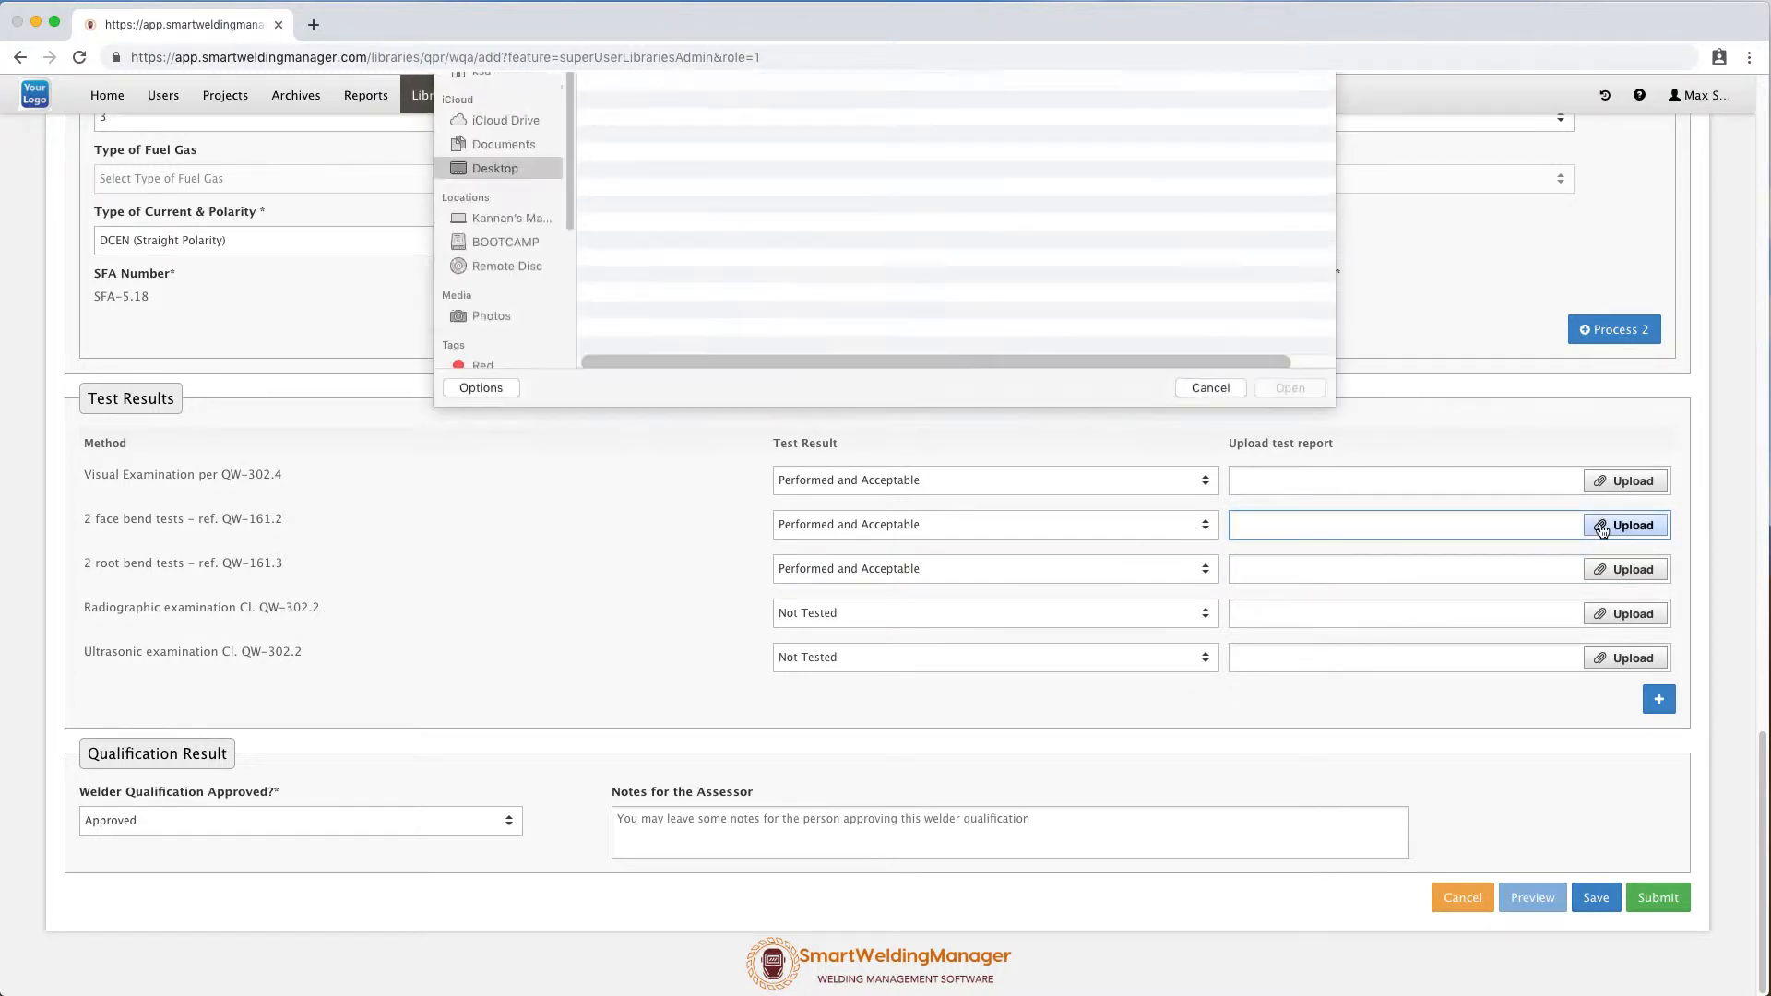
left_click(689, 321)
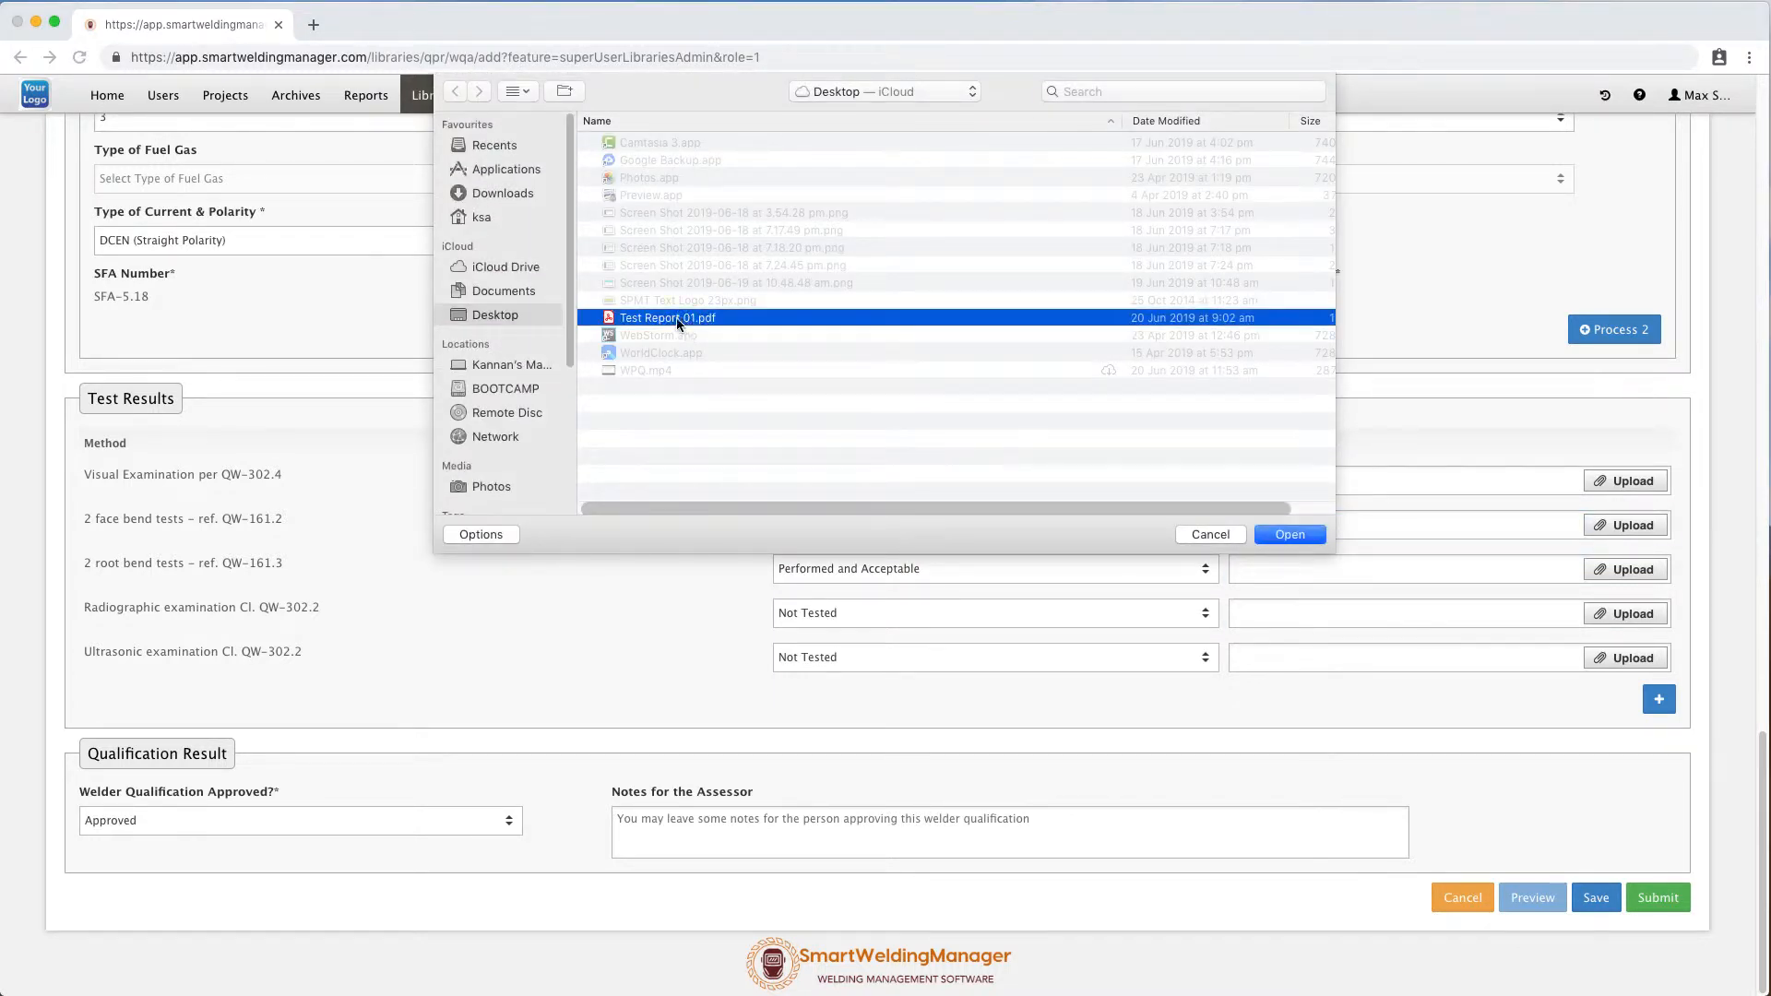
left_click(1304, 536)
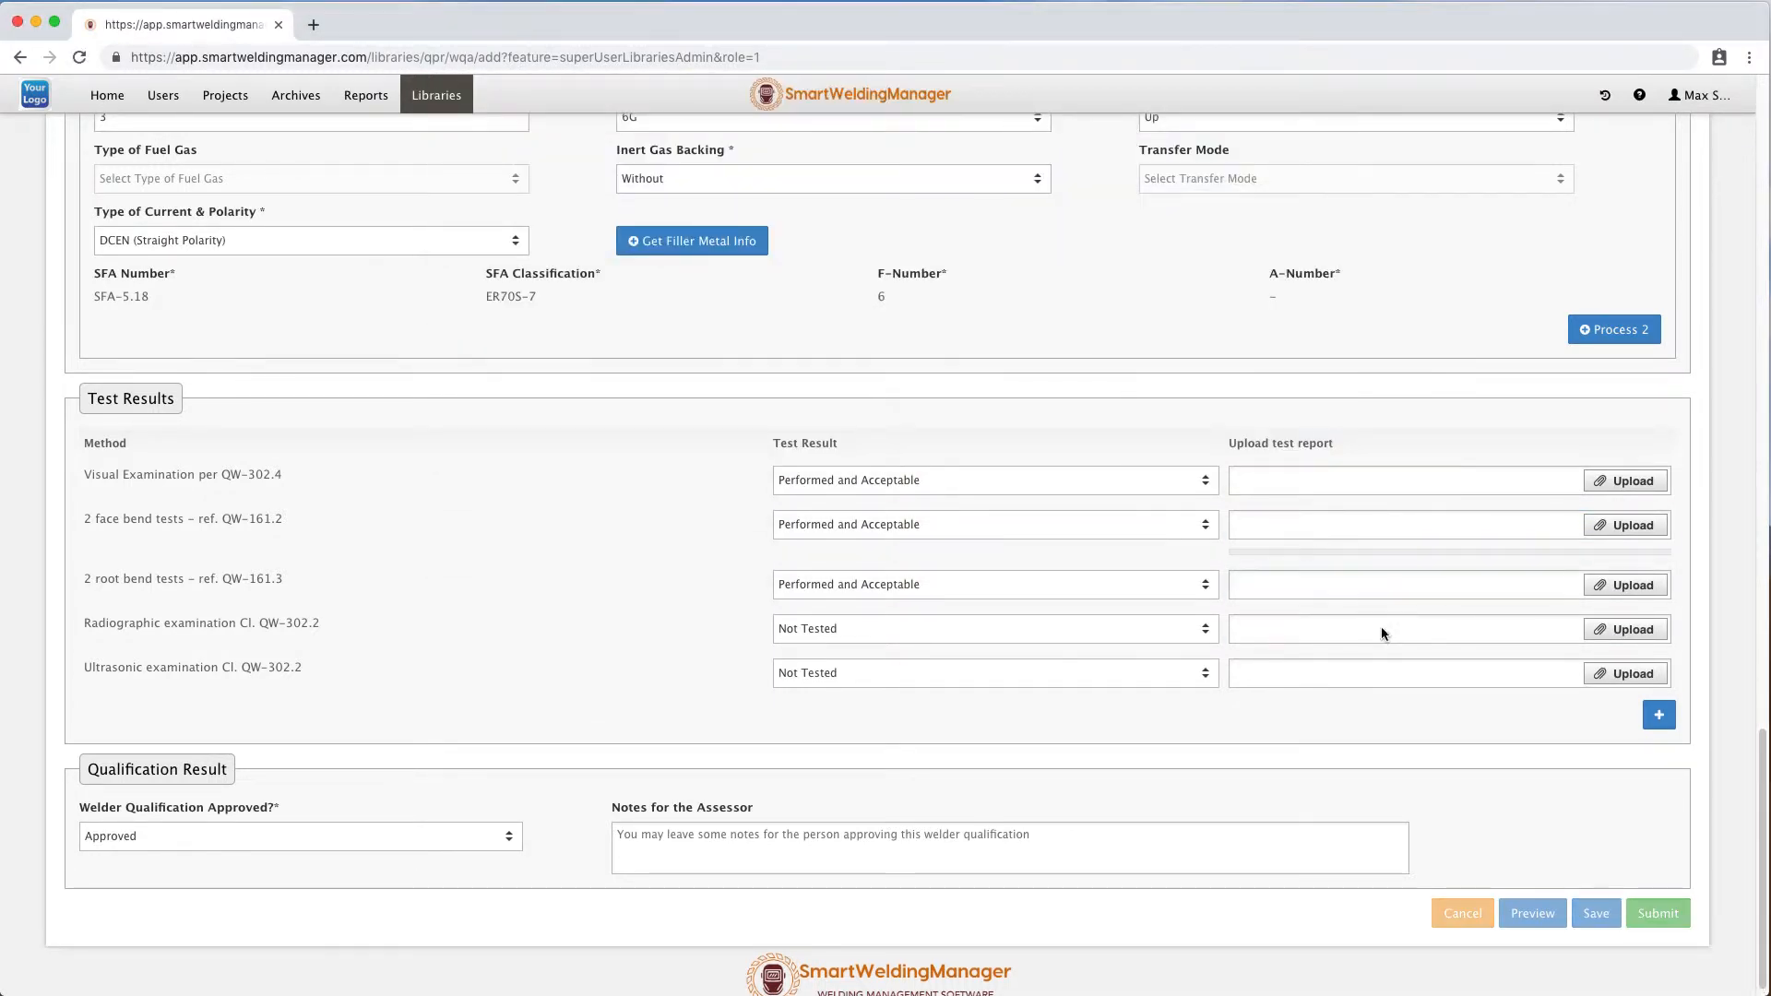
Add an extra blank test method row to the test results table.
left_click(1664, 722)
left_click(342, 715)
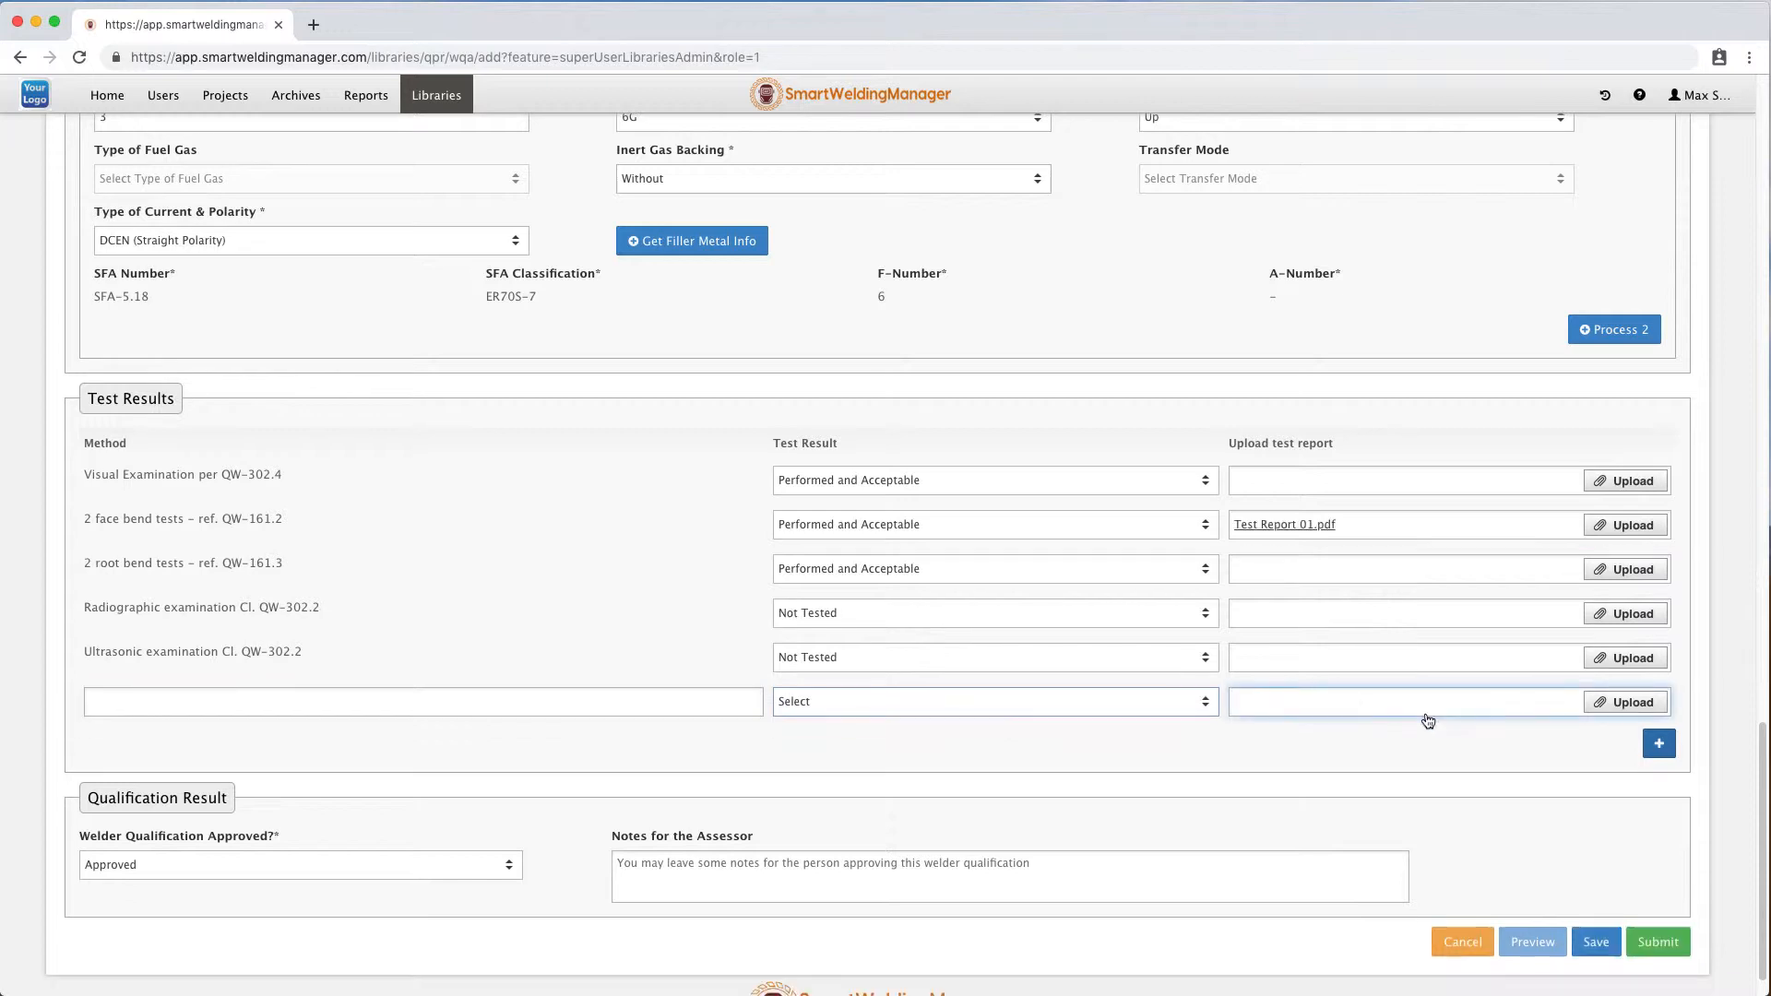
left_click(1448, 719)
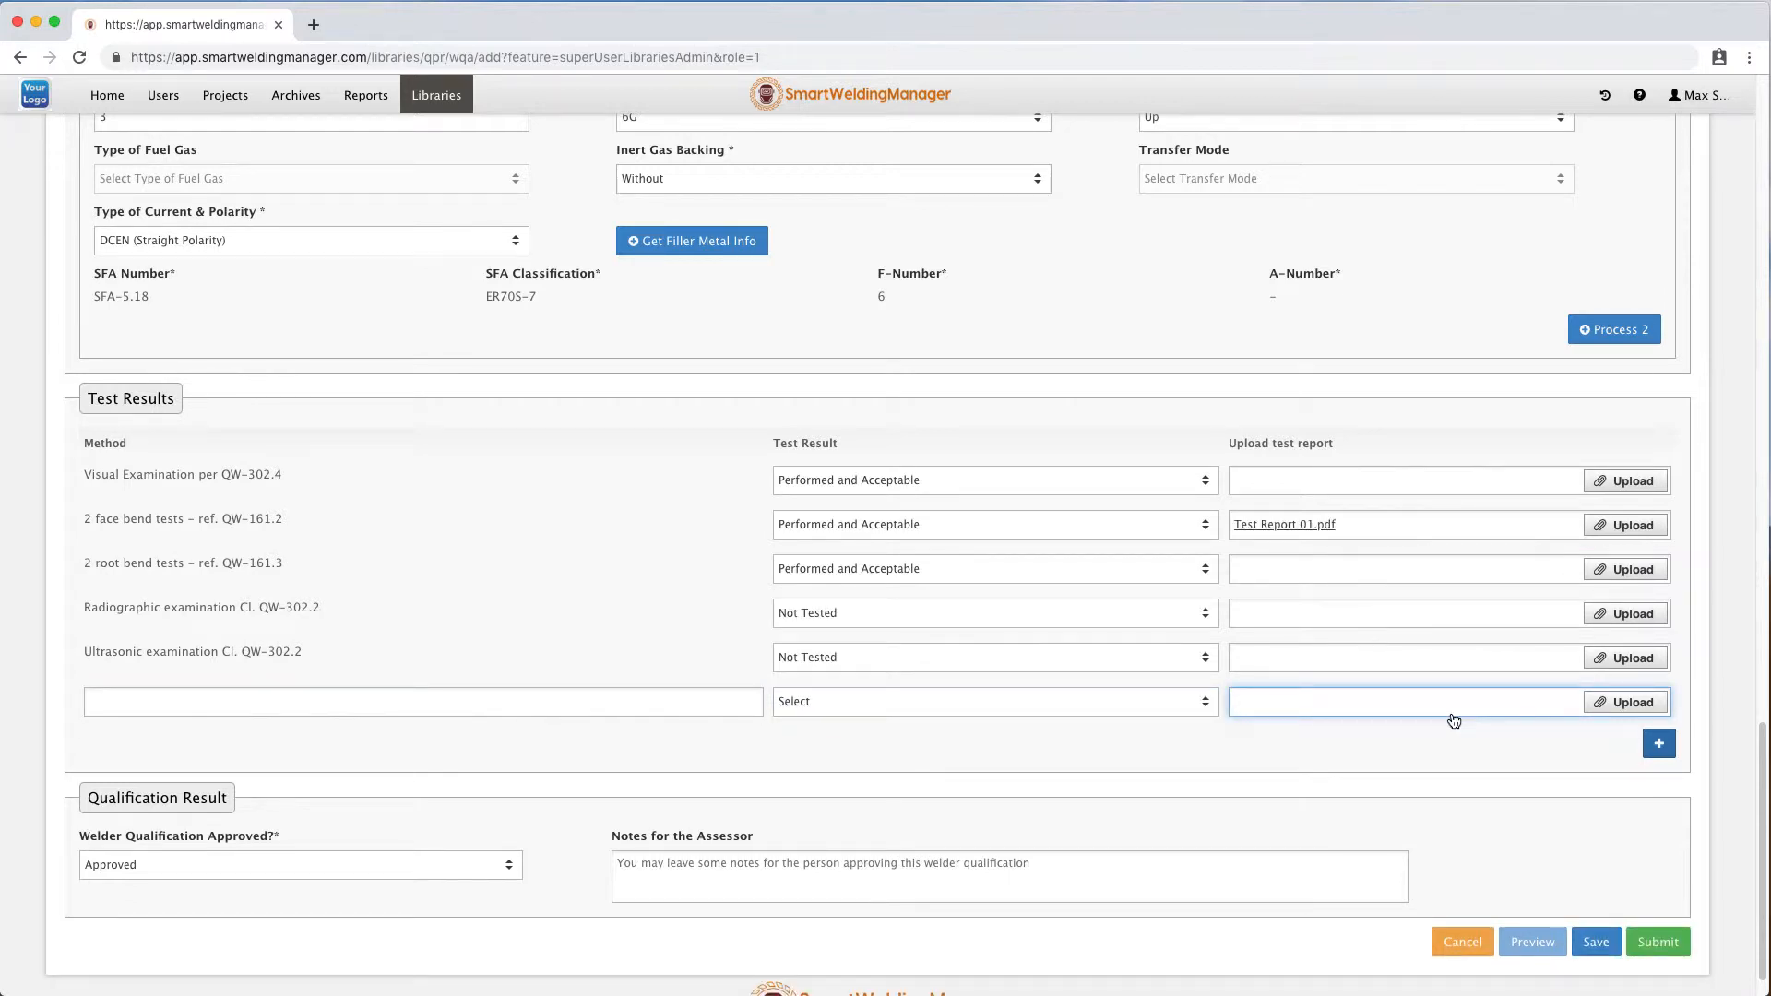
Set Welder Qualification Approved to Approved and enter the assessor note 'demo wpq'.
scroll(415, 733, "down", 2)
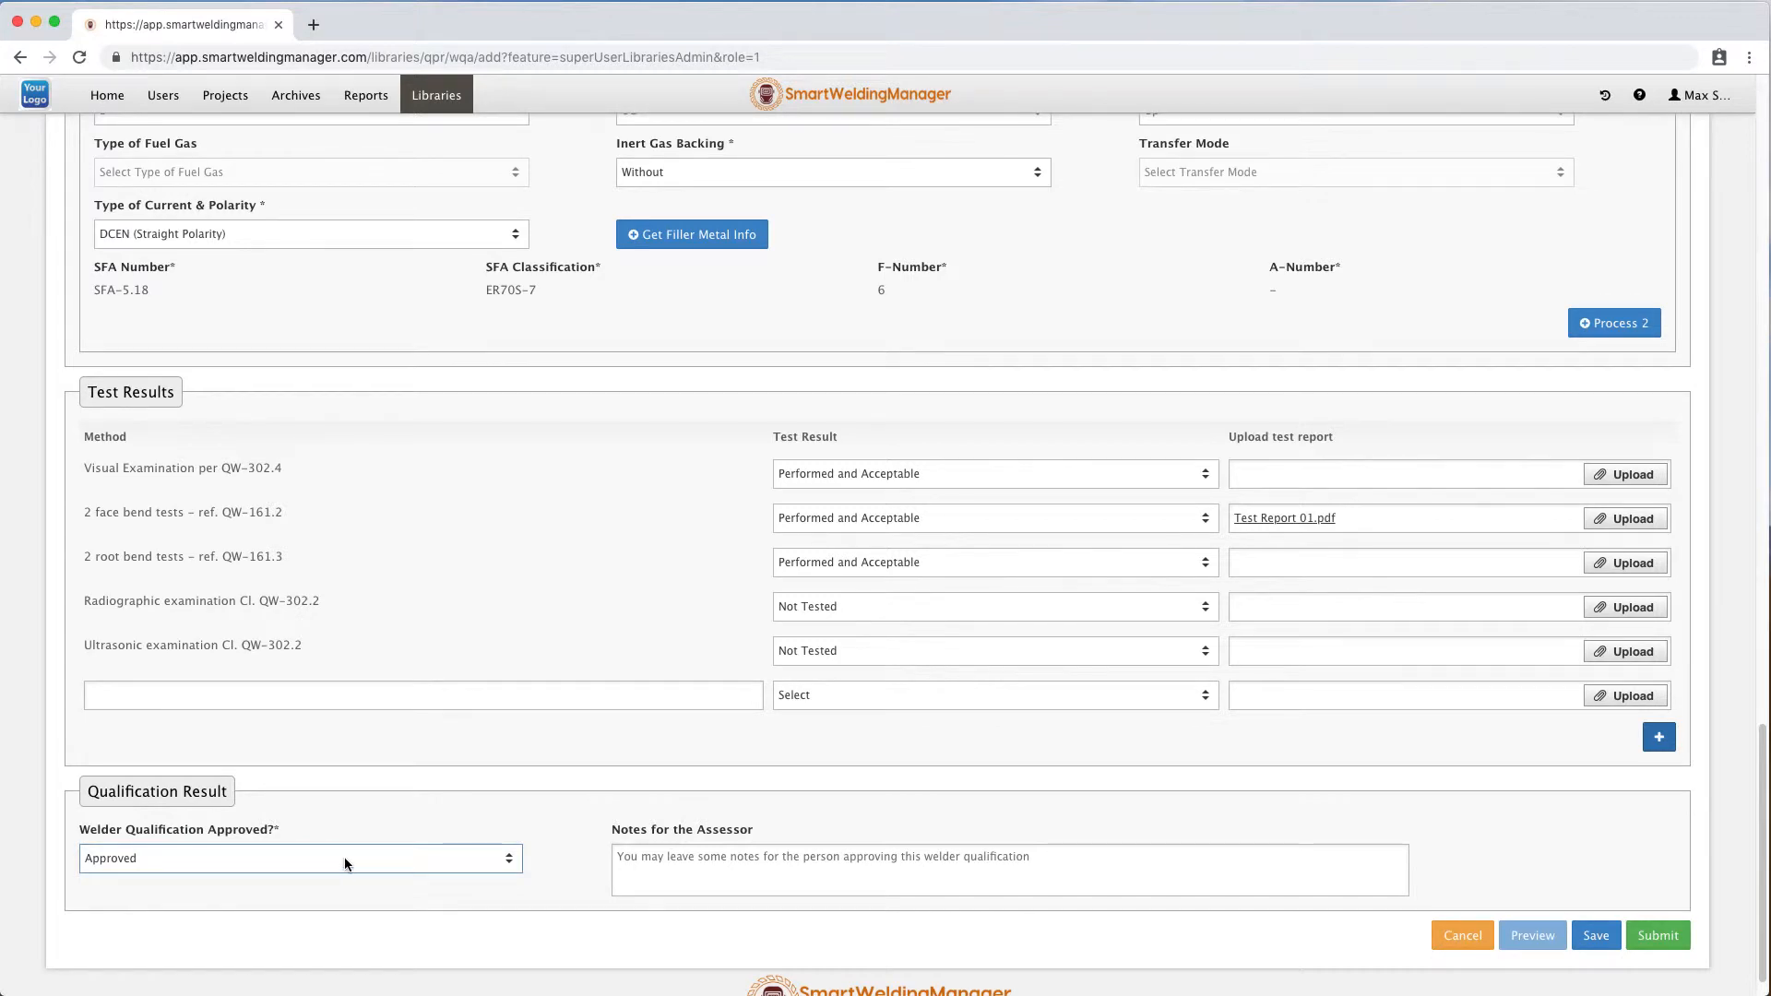
left_click(345, 857)
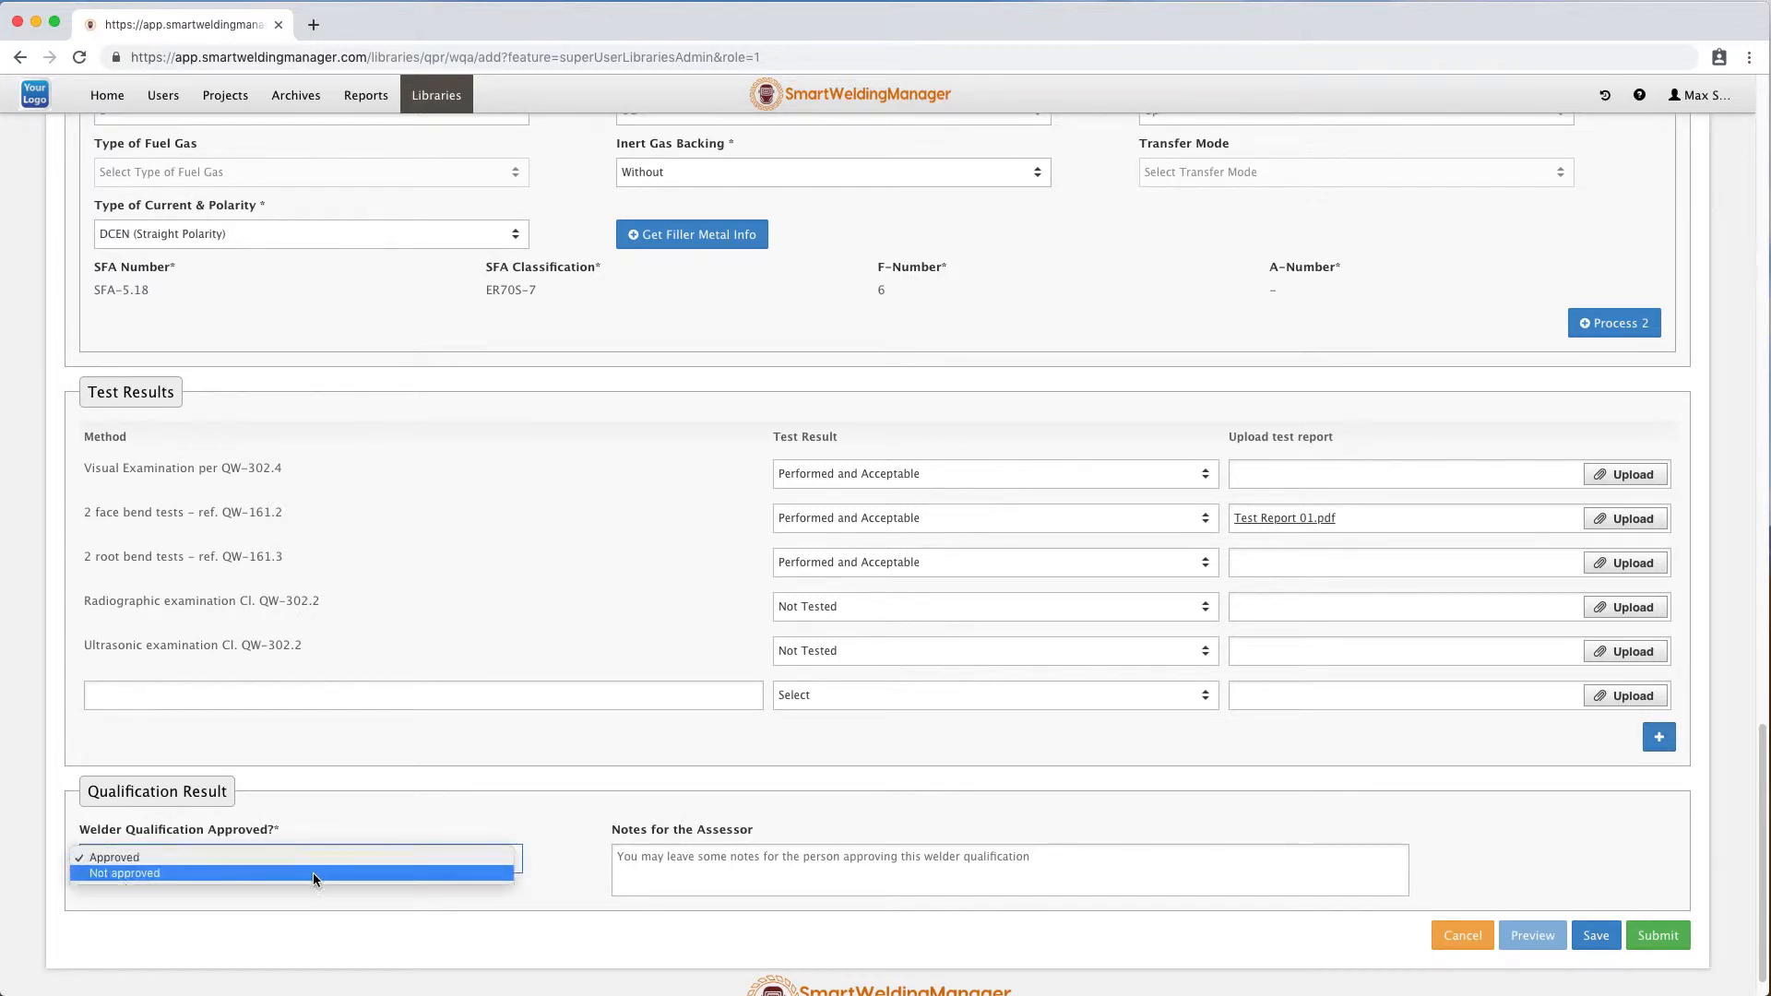
left_click(323, 858)
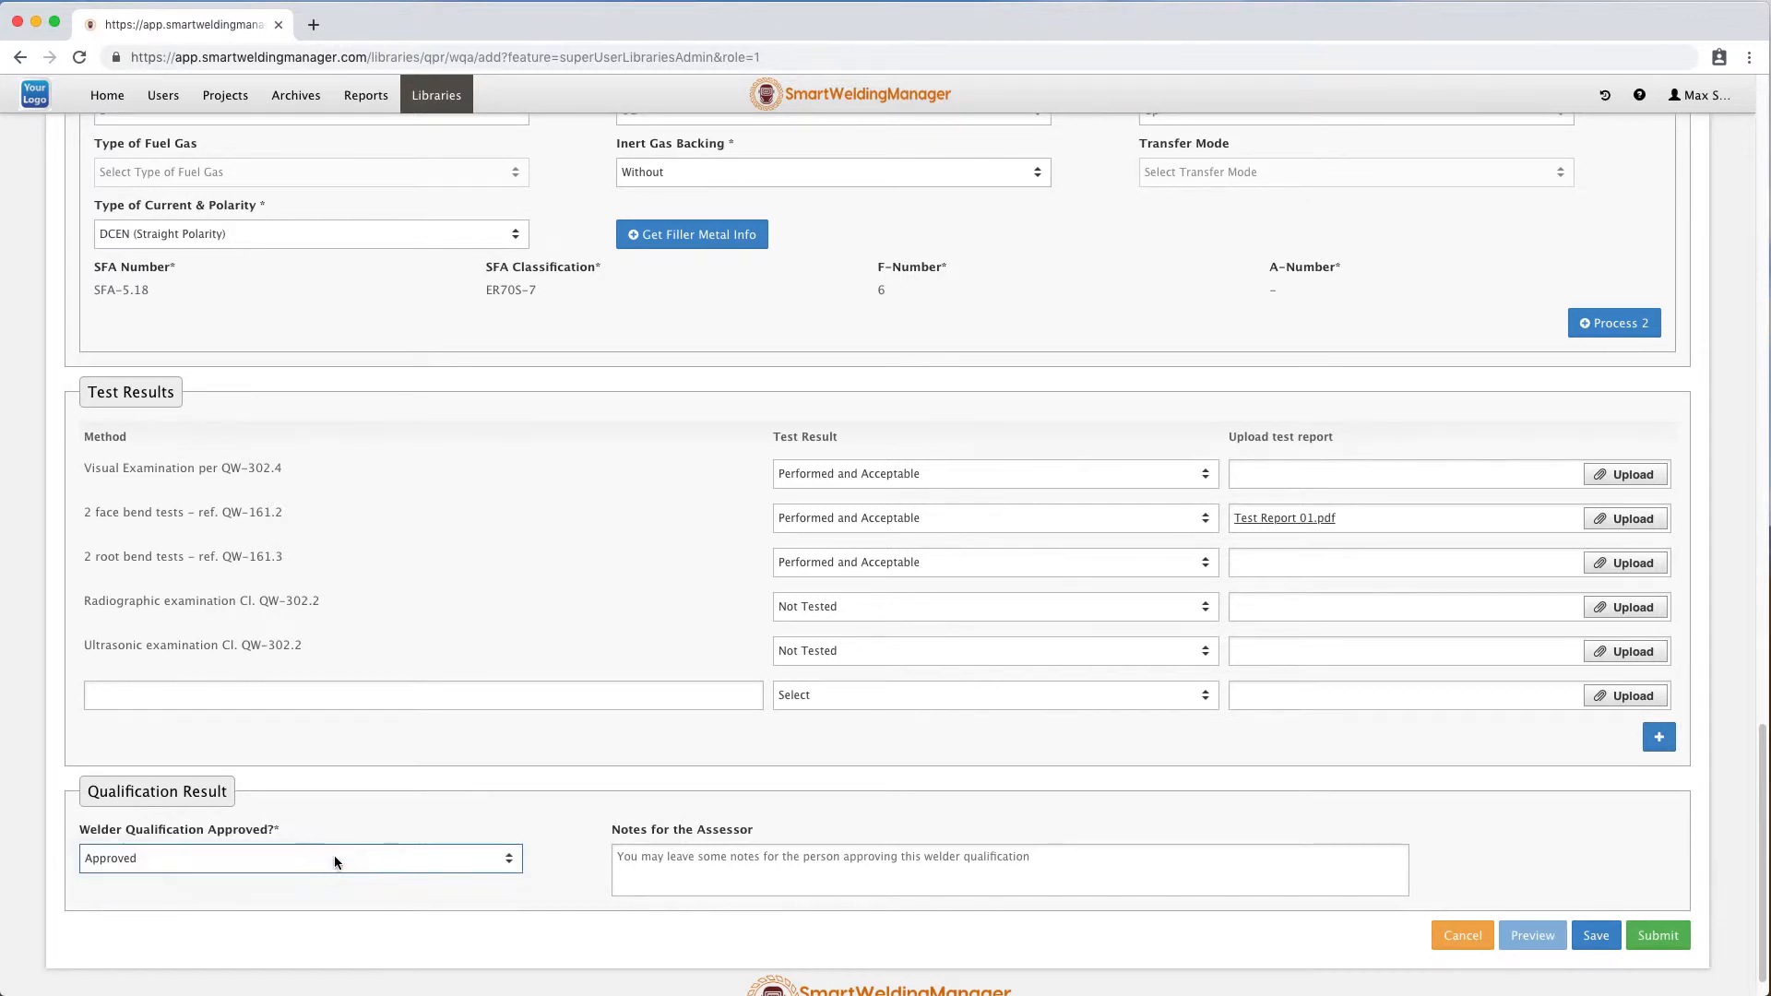
left_click(670, 860)
scroll(682, 855, "down", 2)
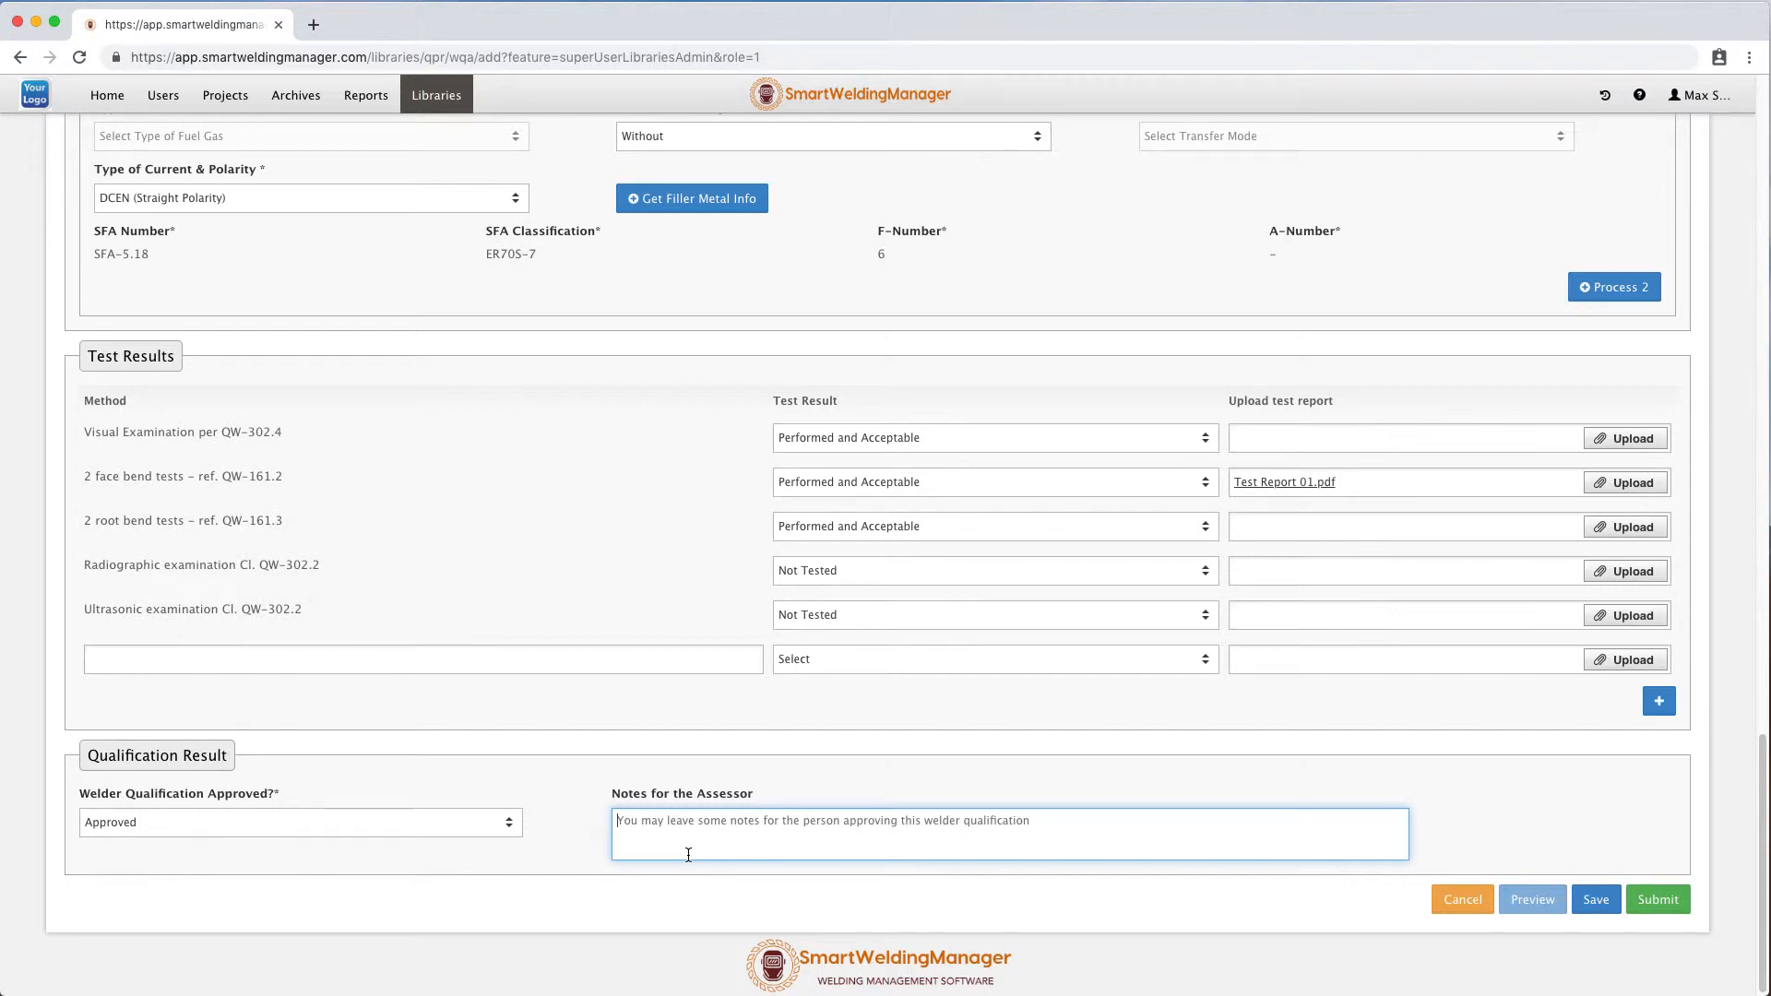
type("dem")
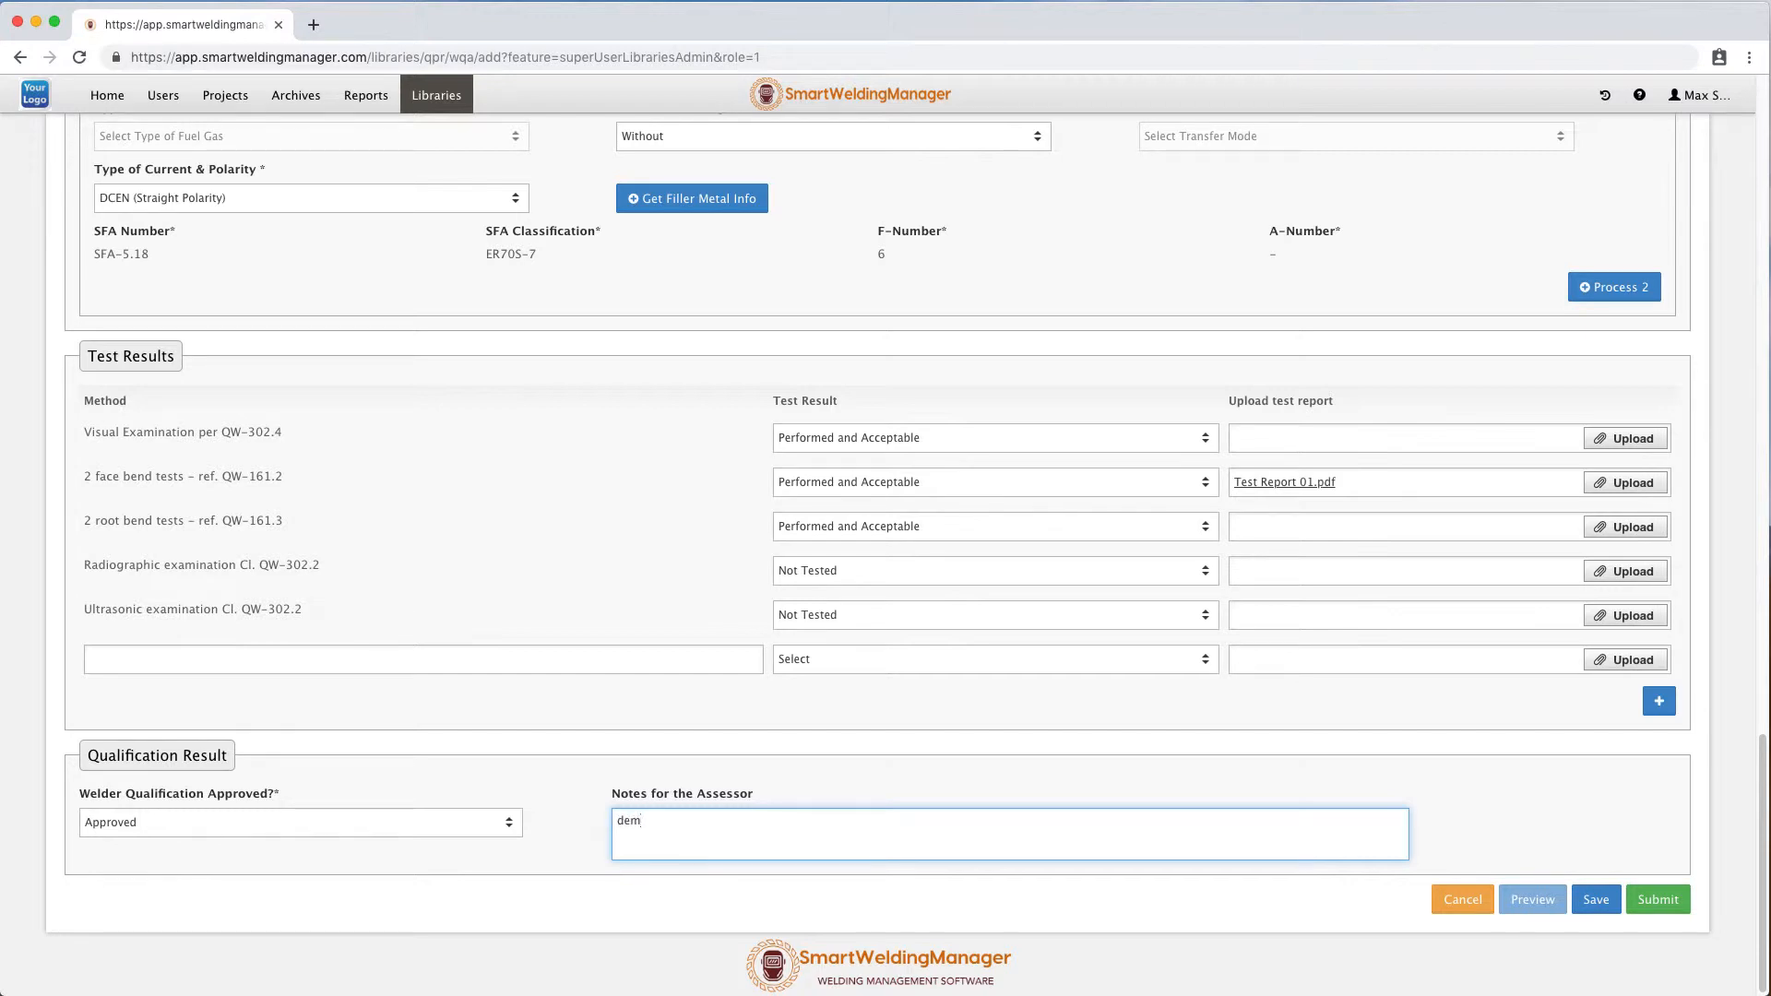
type("o wpq")
Save the WPQ record and leave the form for the WPQ list.
left_click(1597, 900)
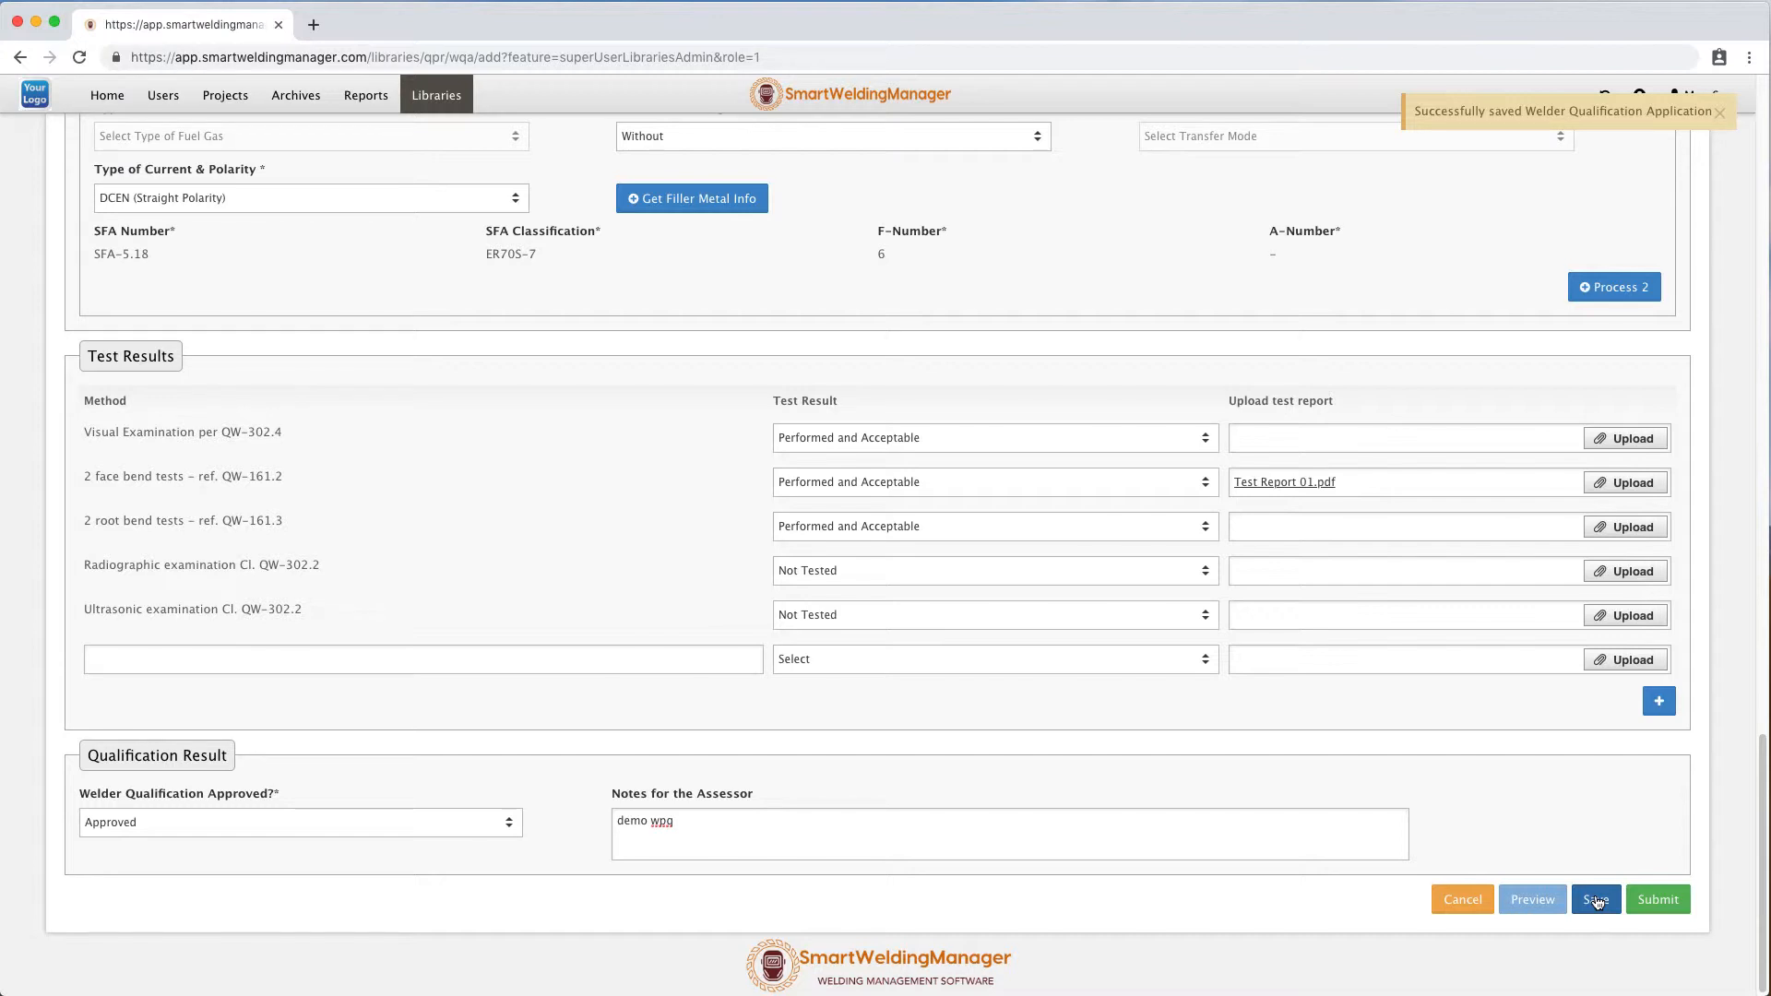
left_click(1465, 900)
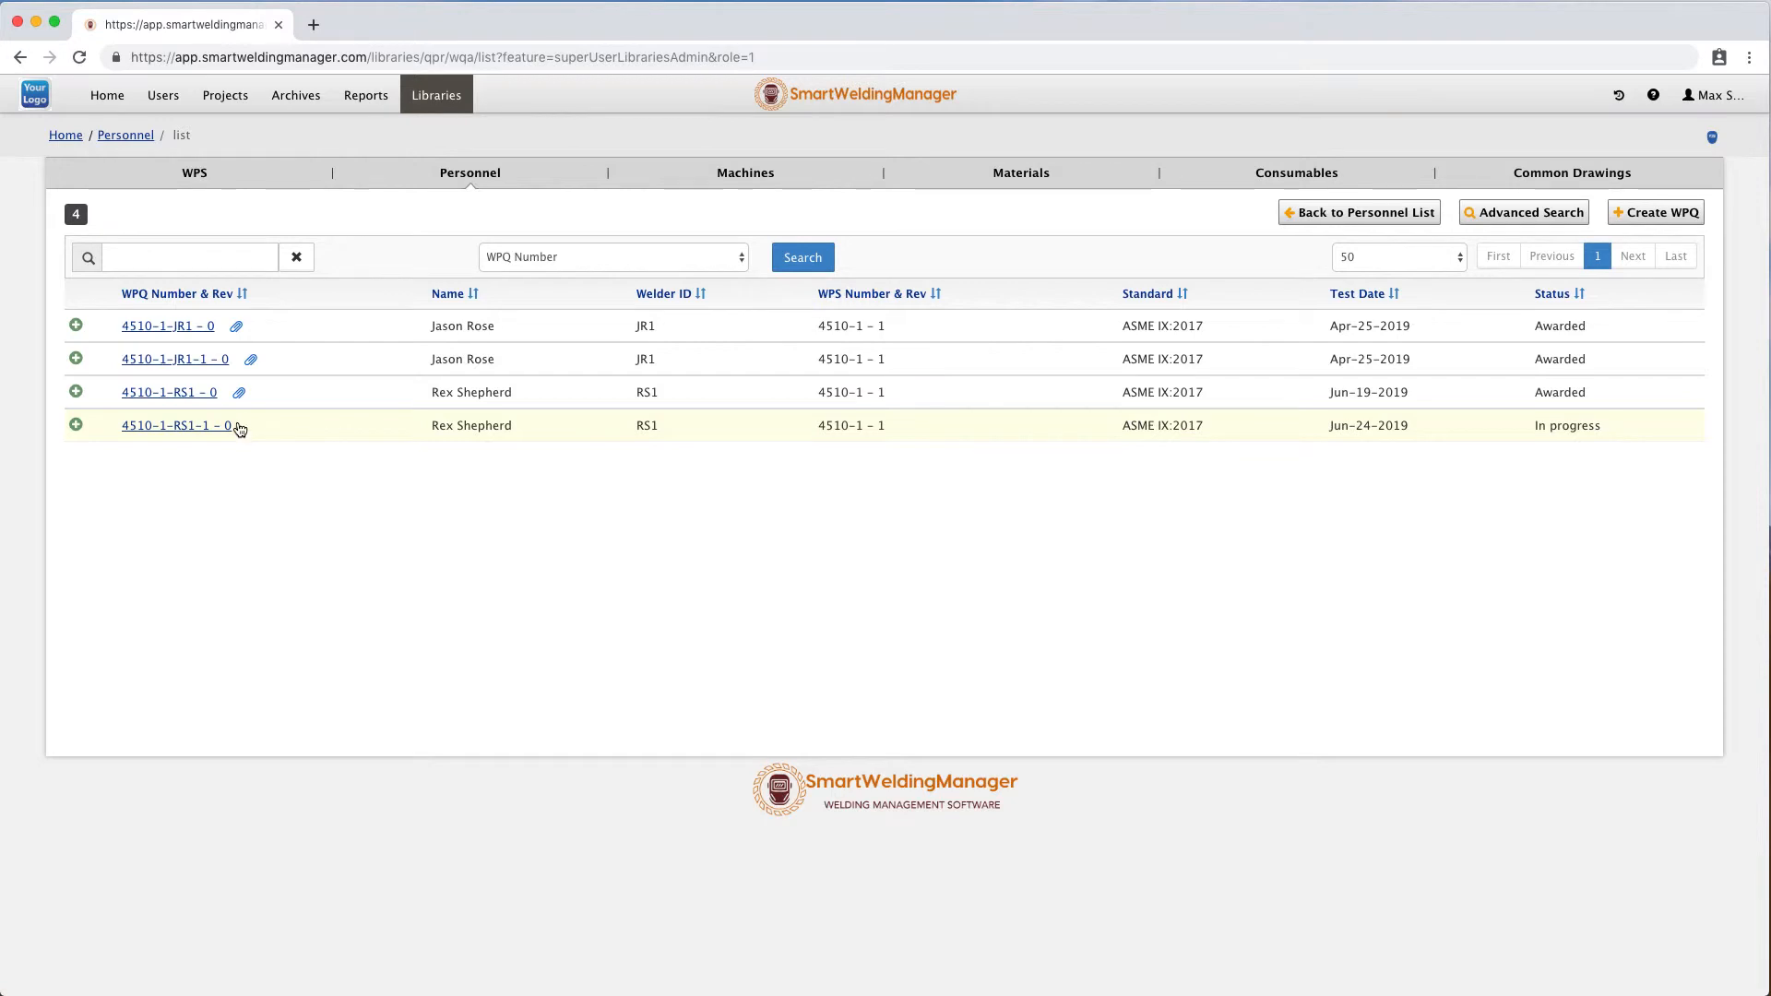
Reopen the 4510-1-RS1-1 WPQ record and generate its certificate preview.
left_click(195, 432)
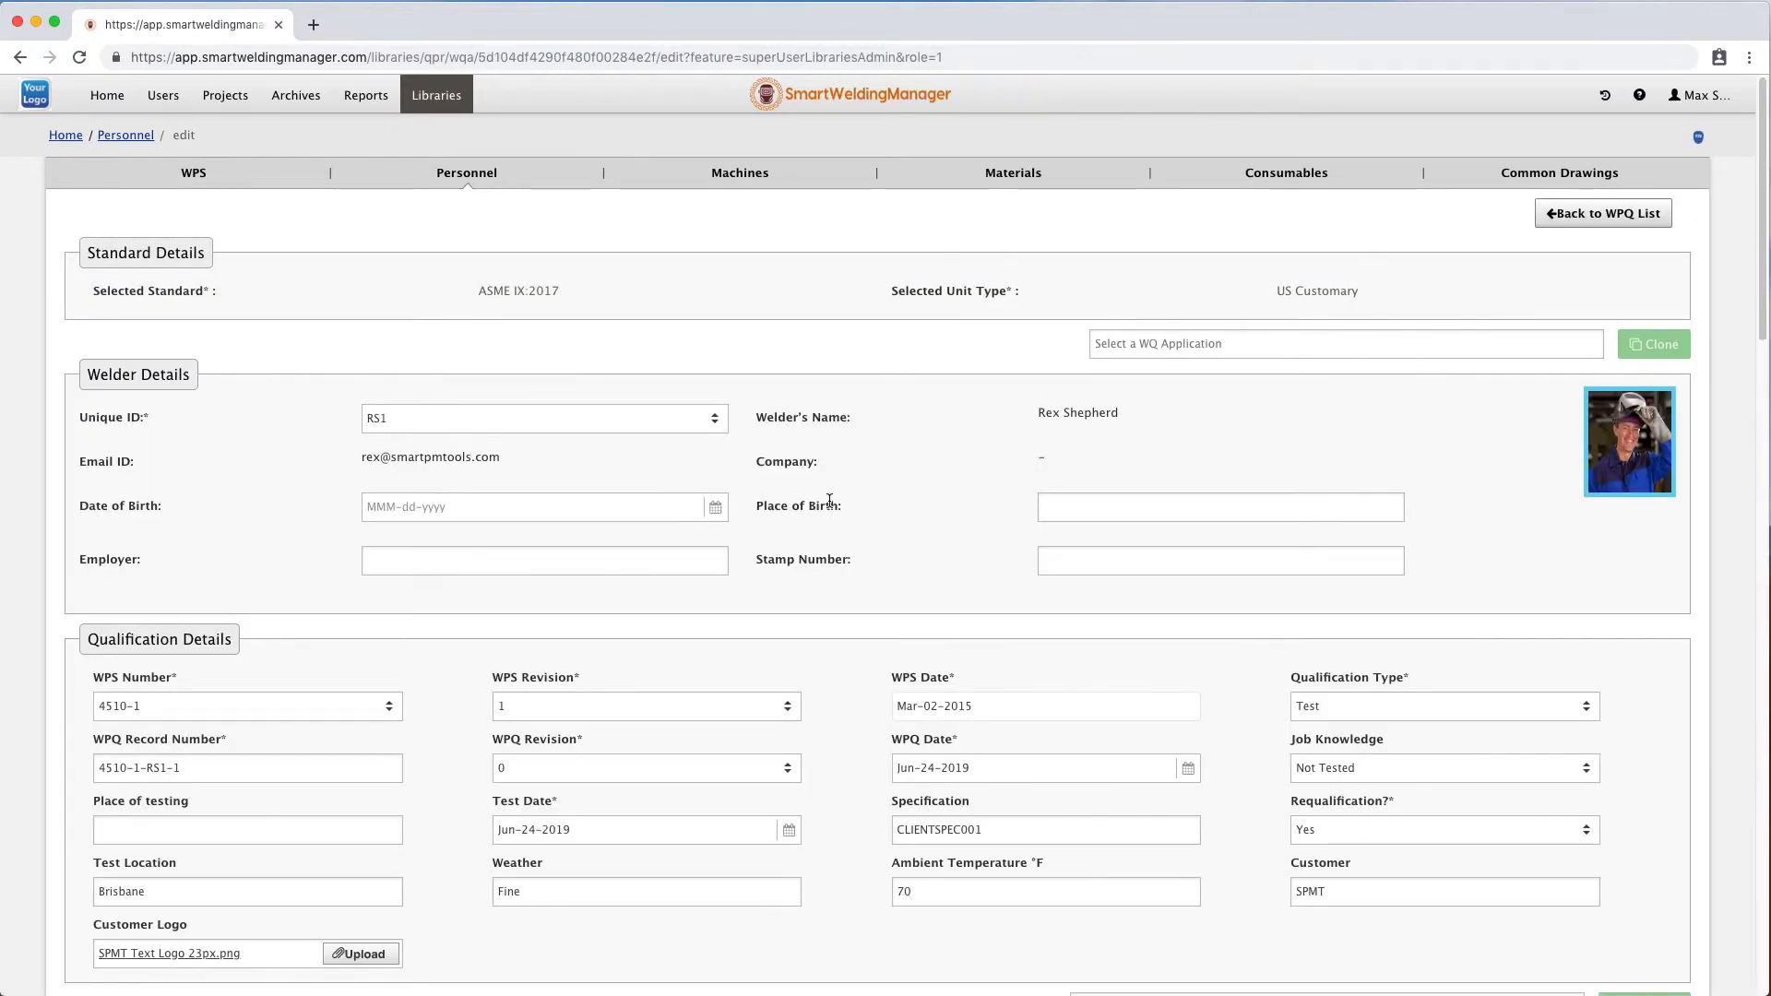
scroll(831, 505, "down", 3)
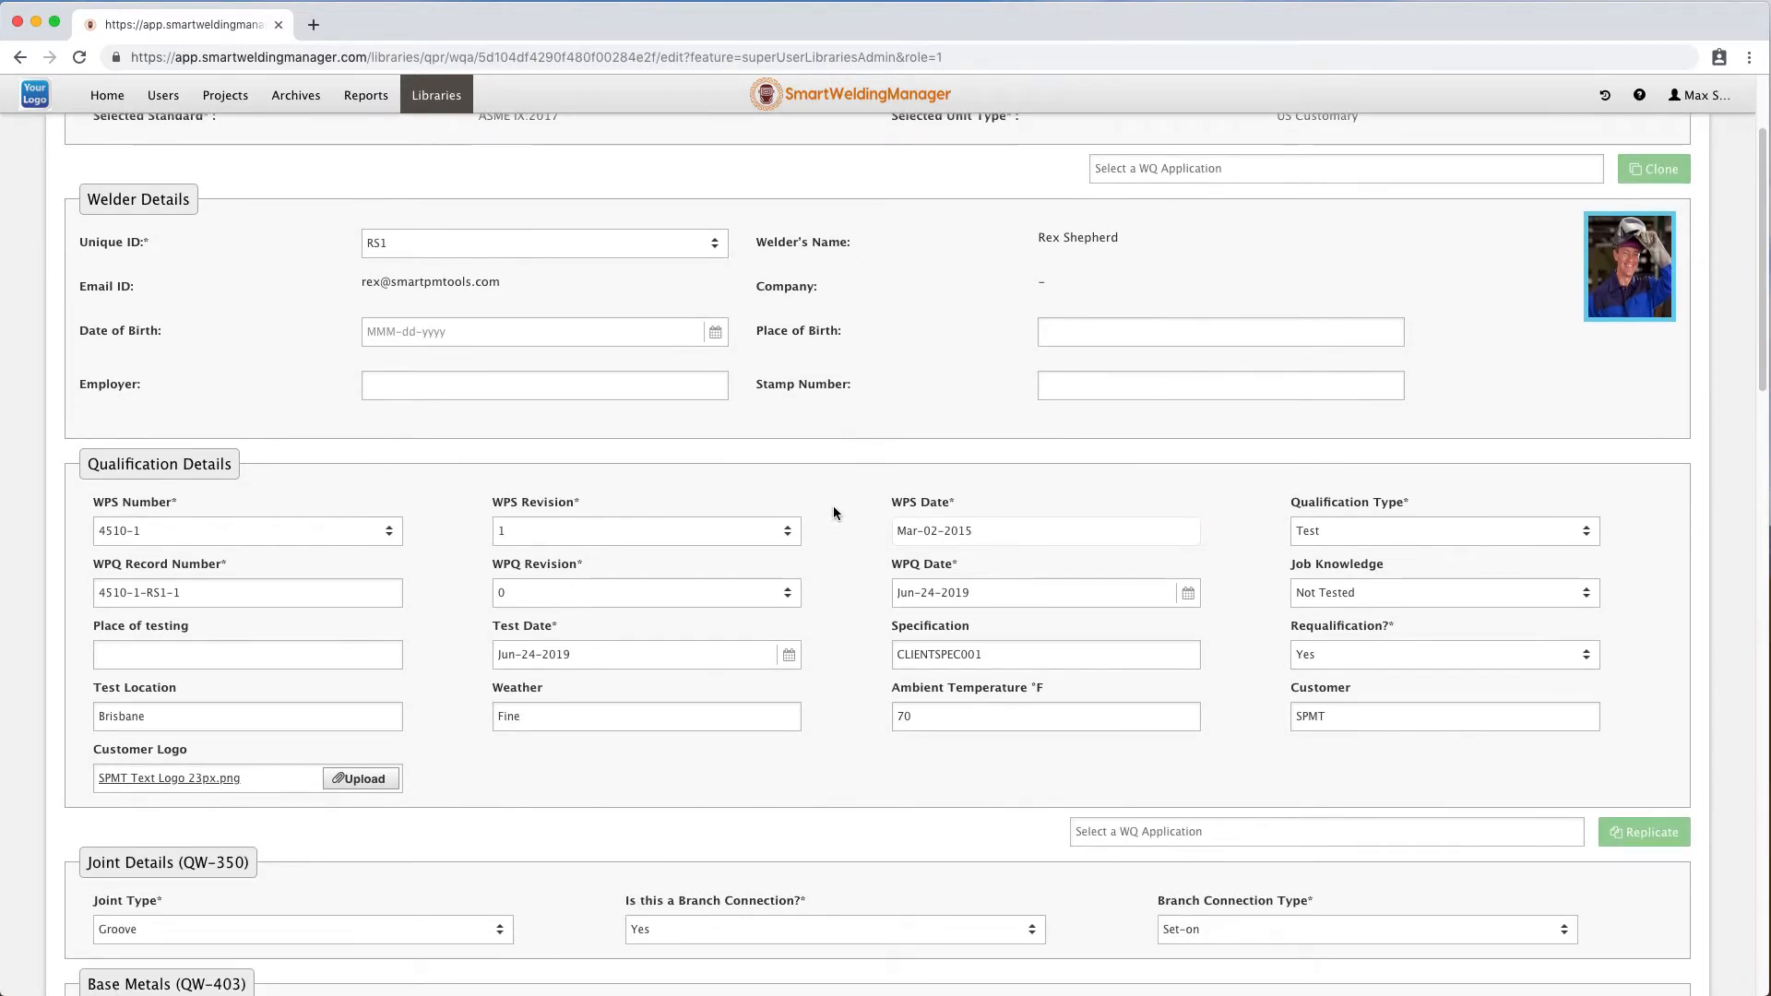
scroll(834, 513, "down", 12)
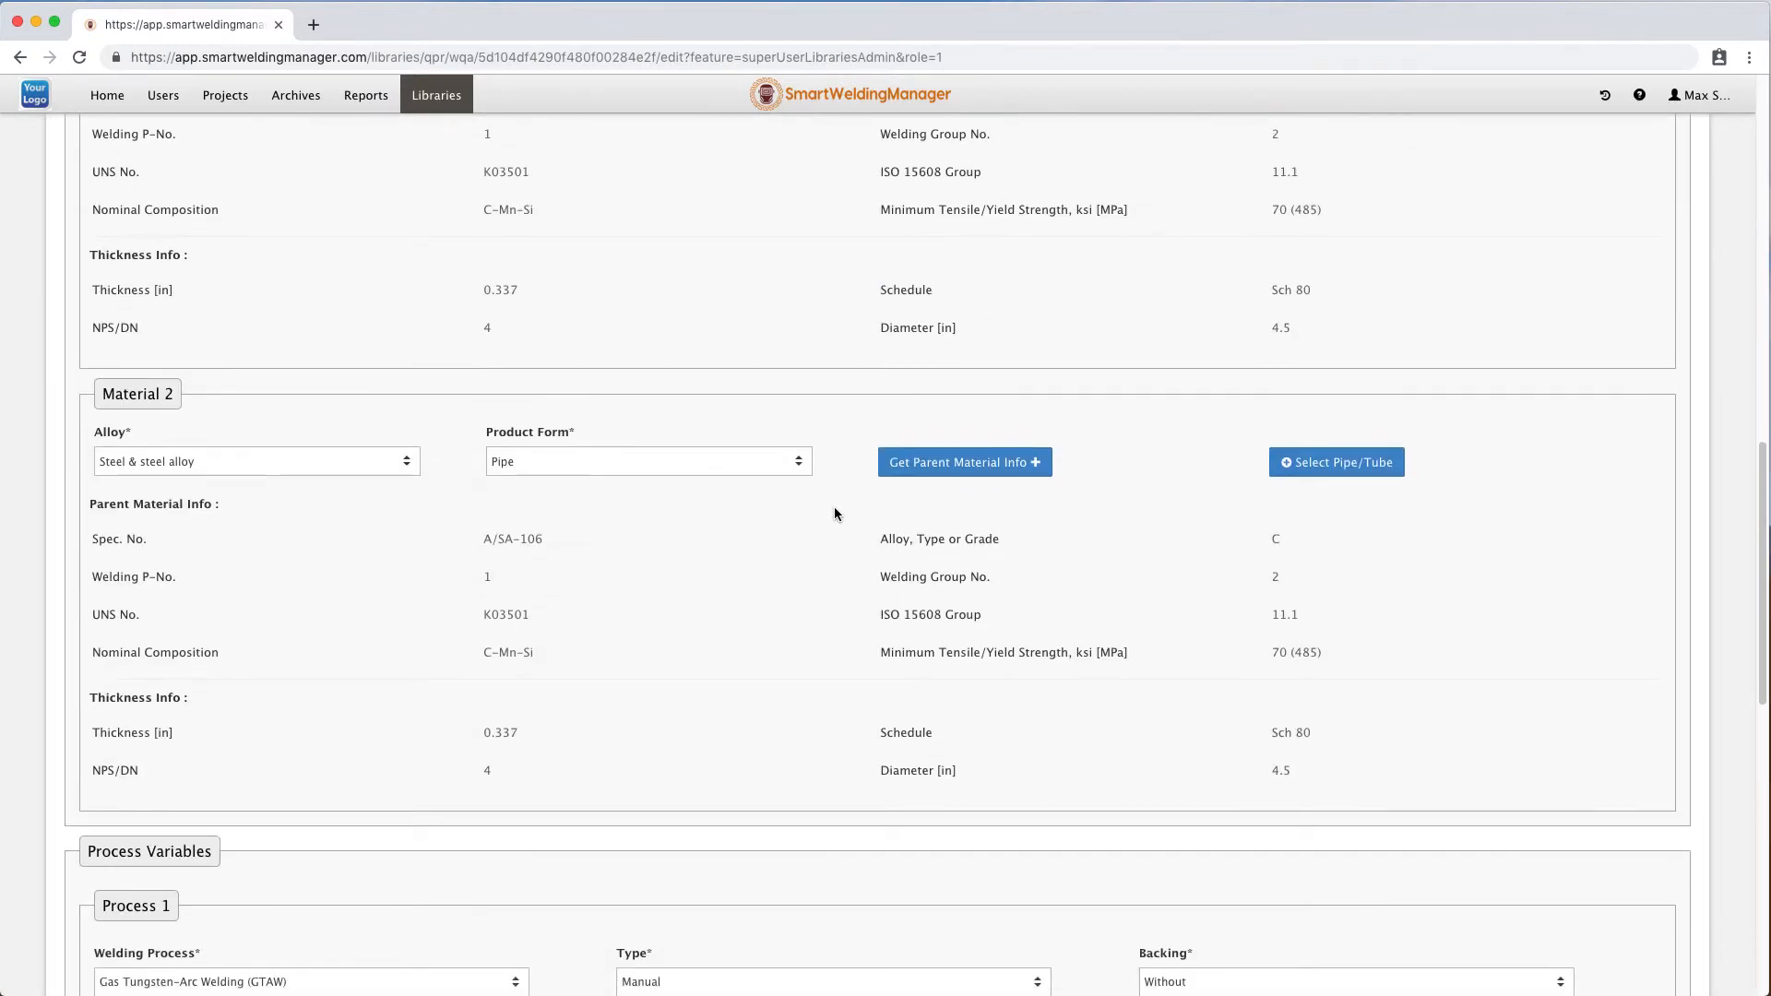
scroll(834, 514, "down", 10)
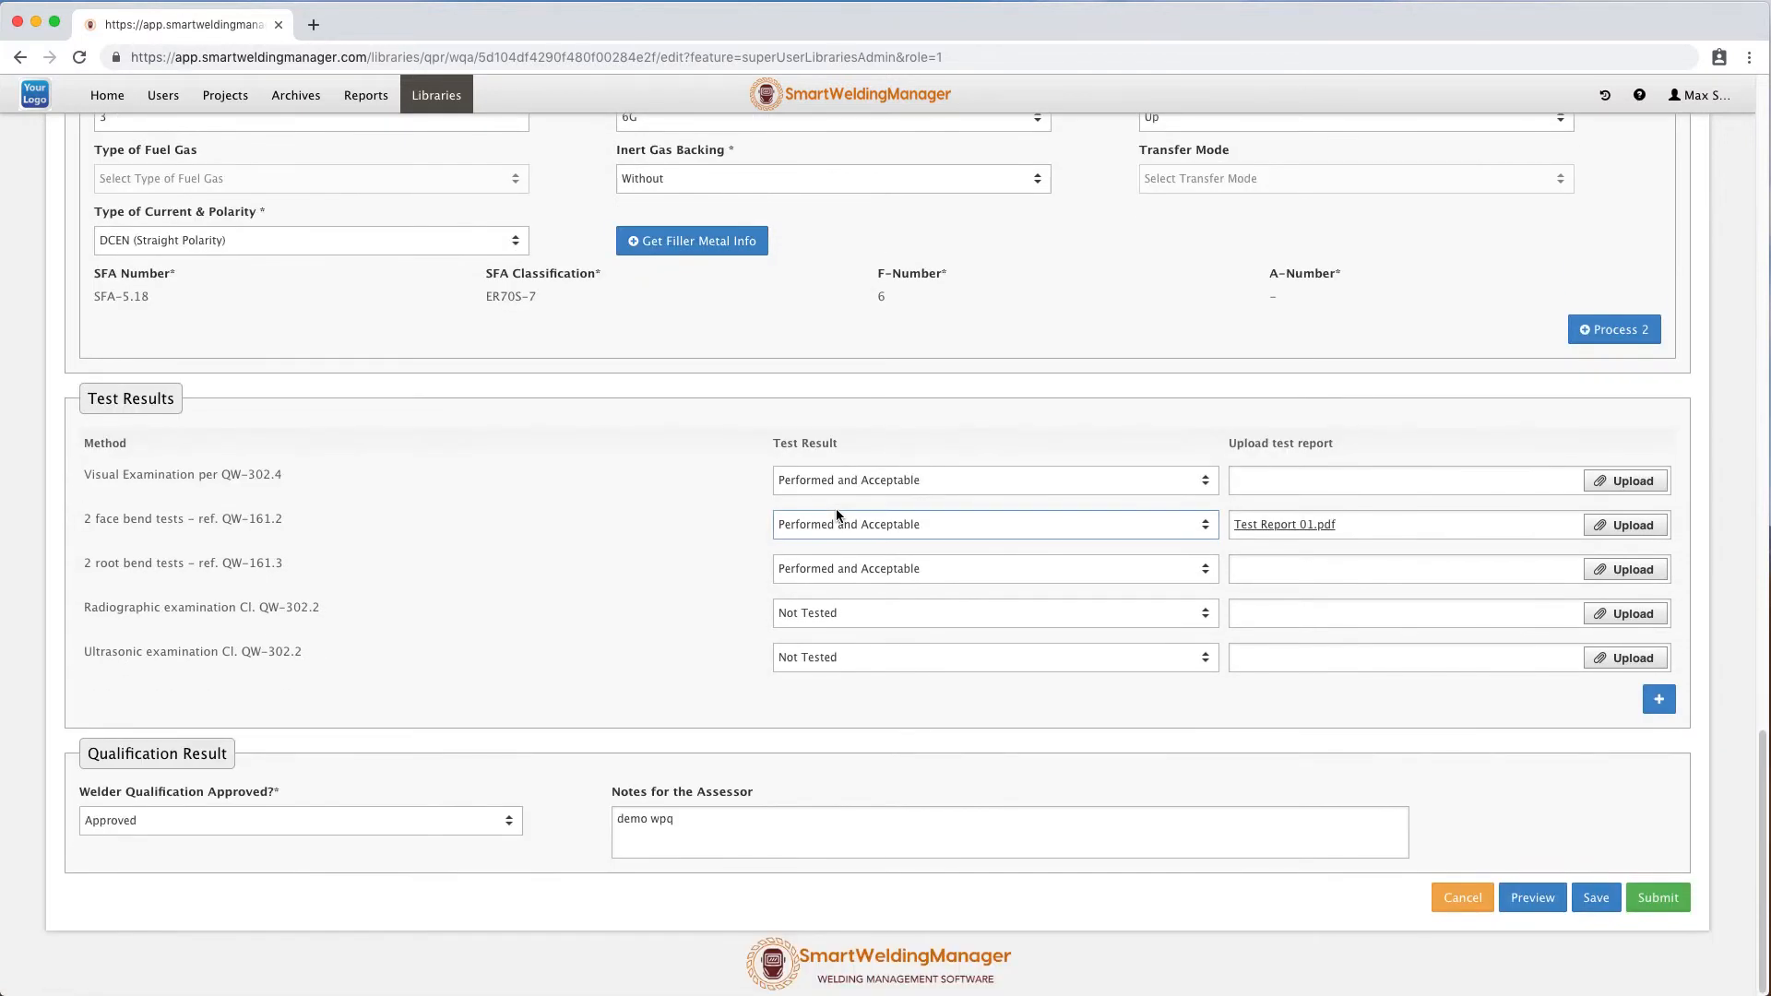
left_click(1534, 898)
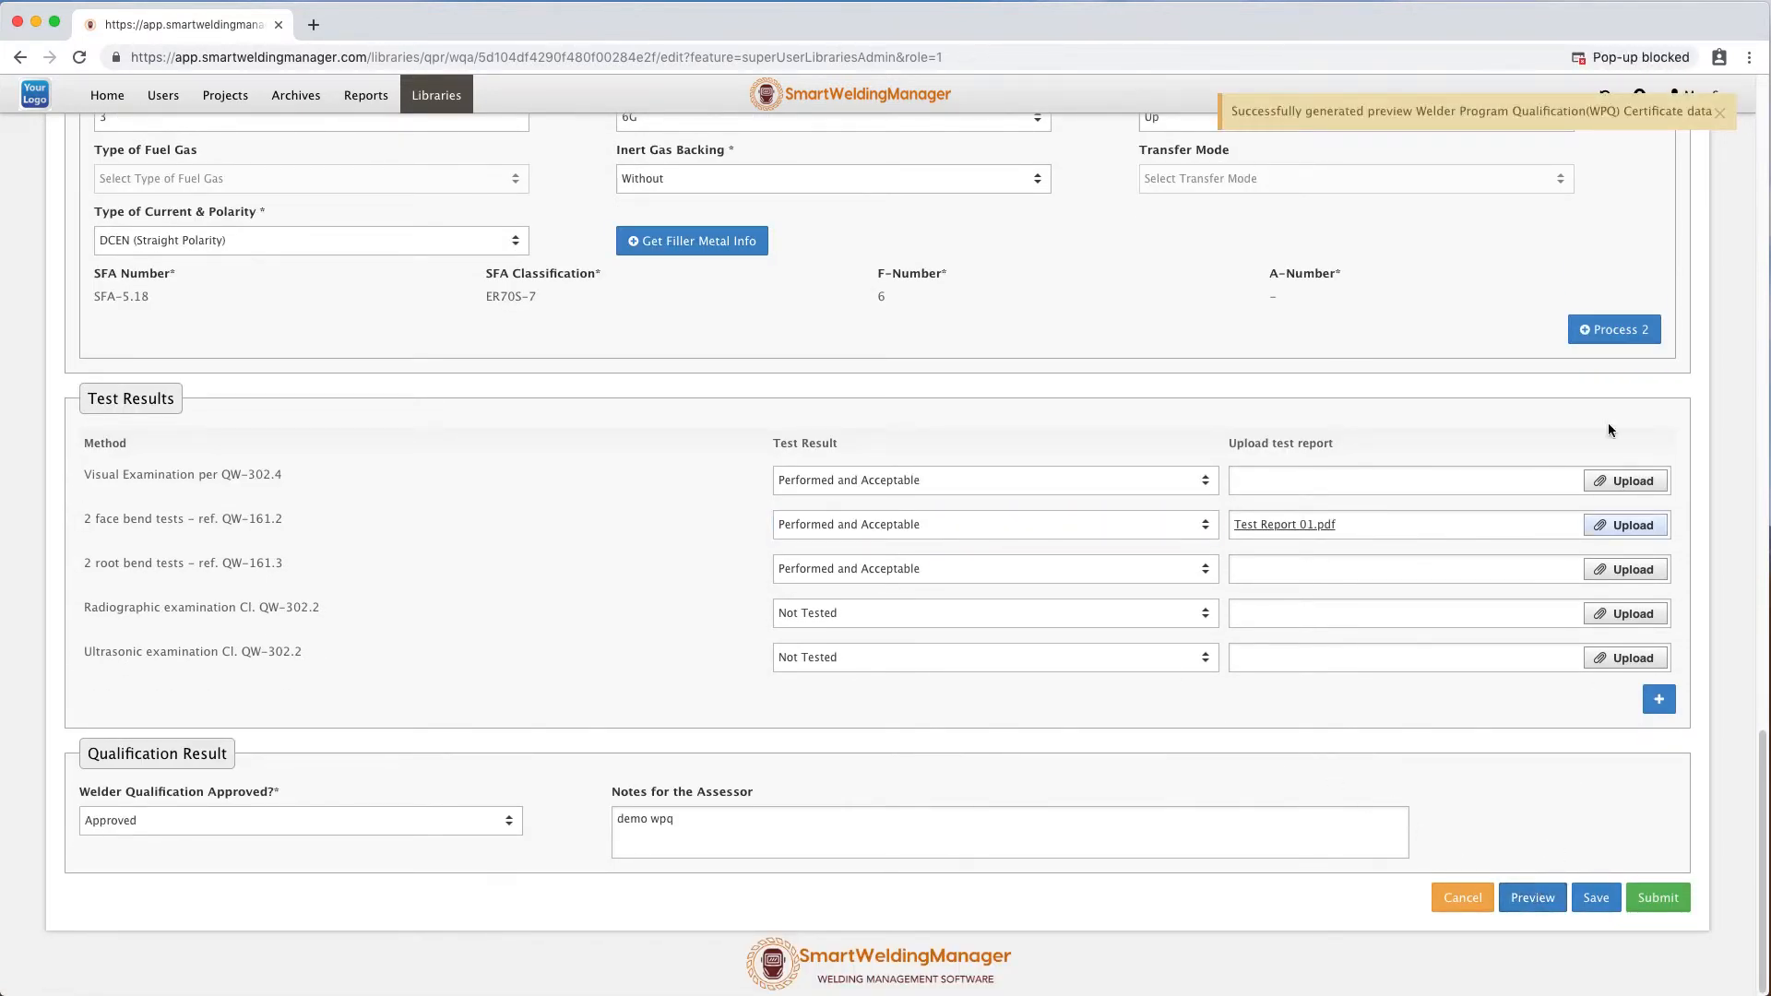
Always allow pop-ups from the site, review the previewed WPQ certificate PDF, and close its window.
left_click(1683, 58)
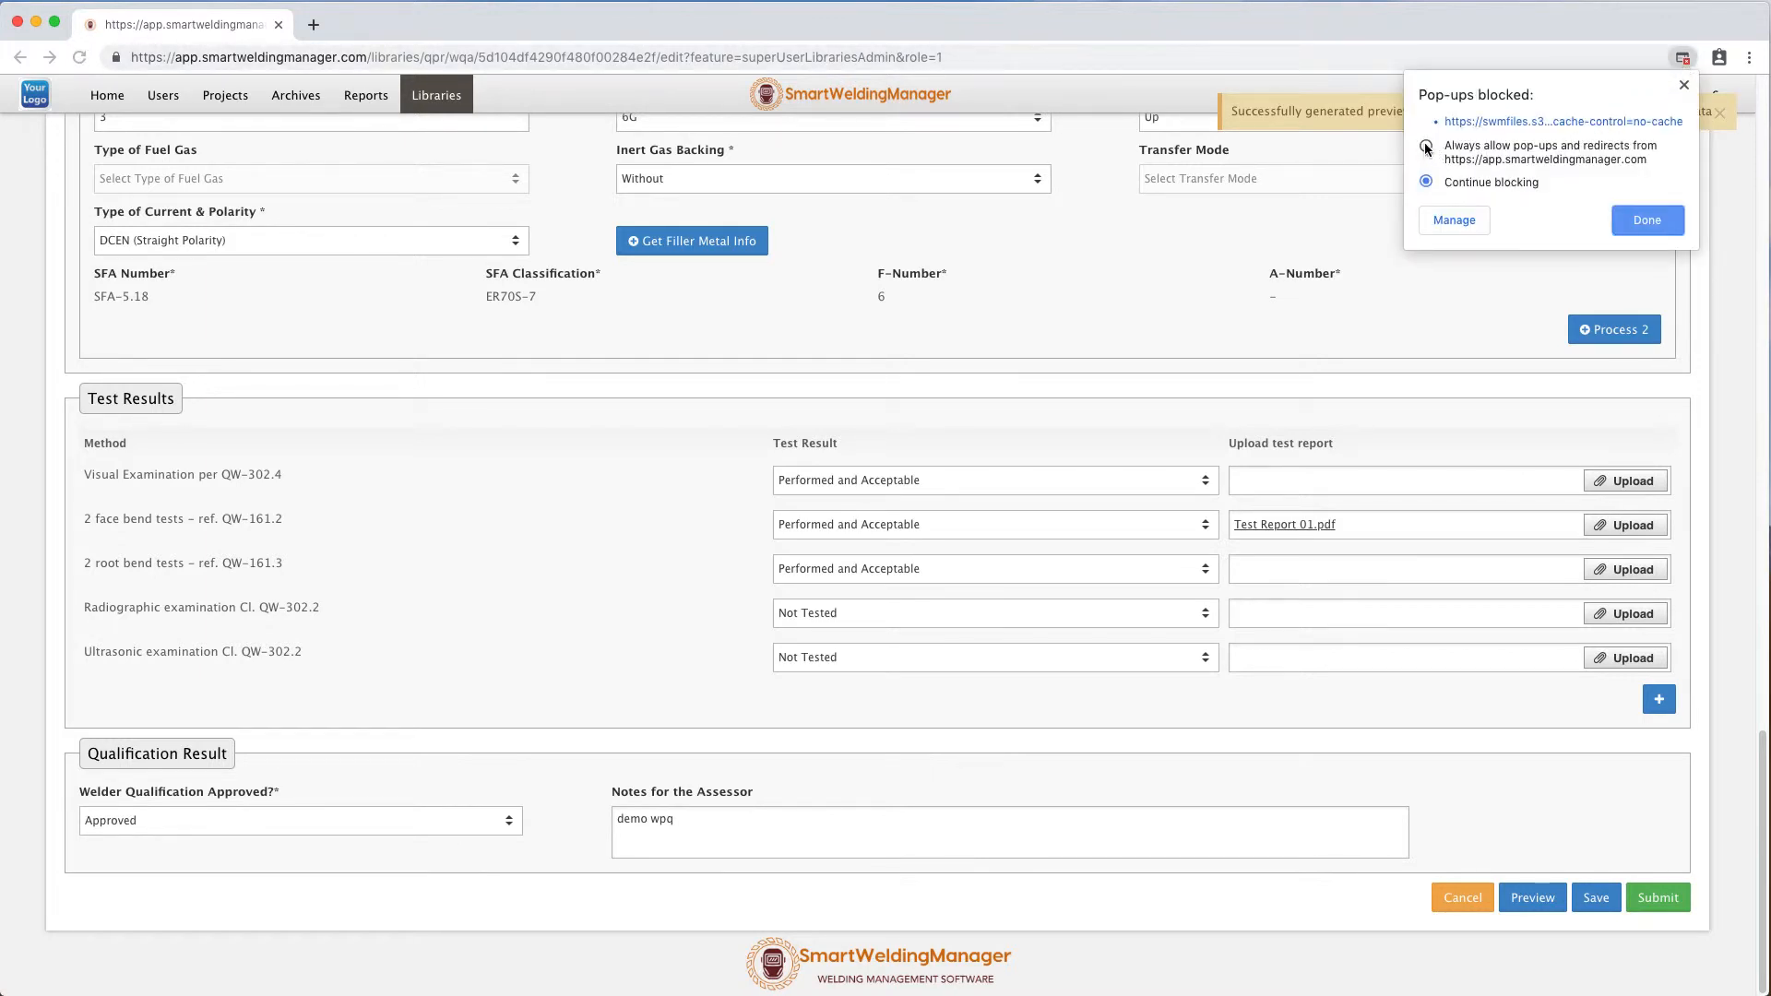
left_click(1557, 121)
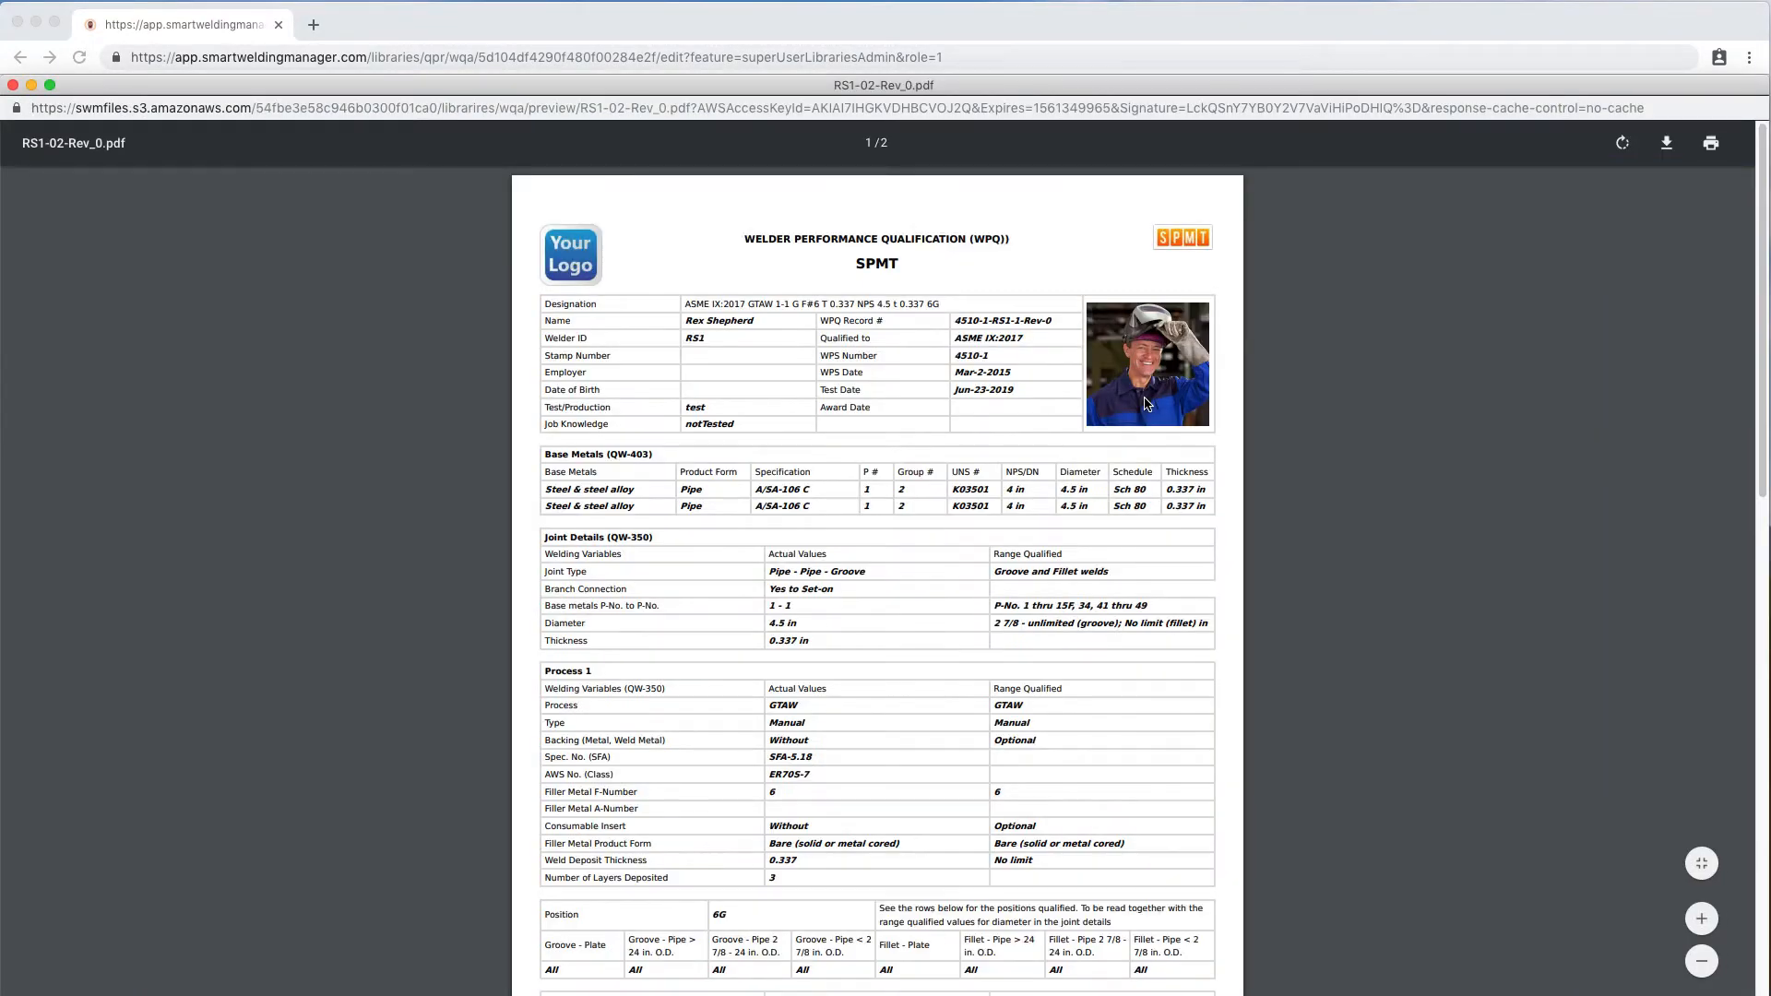
left_click(1702, 919)
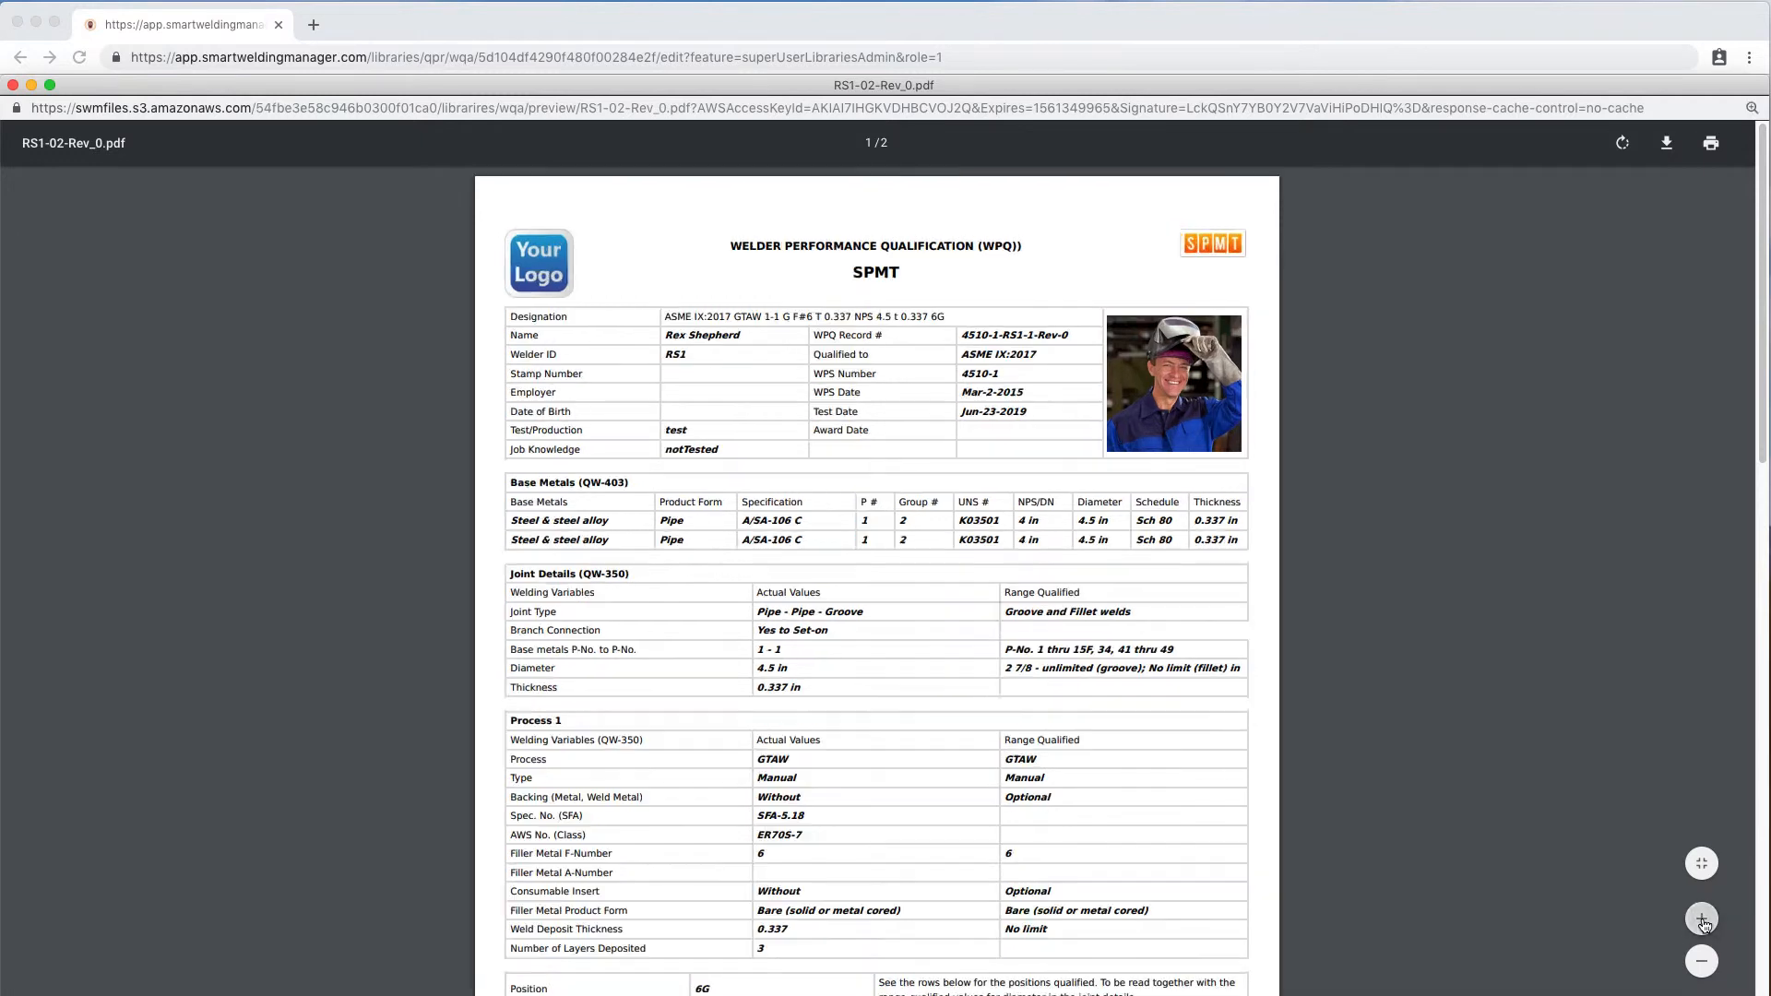
scroll(1013, 756, "down", 5)
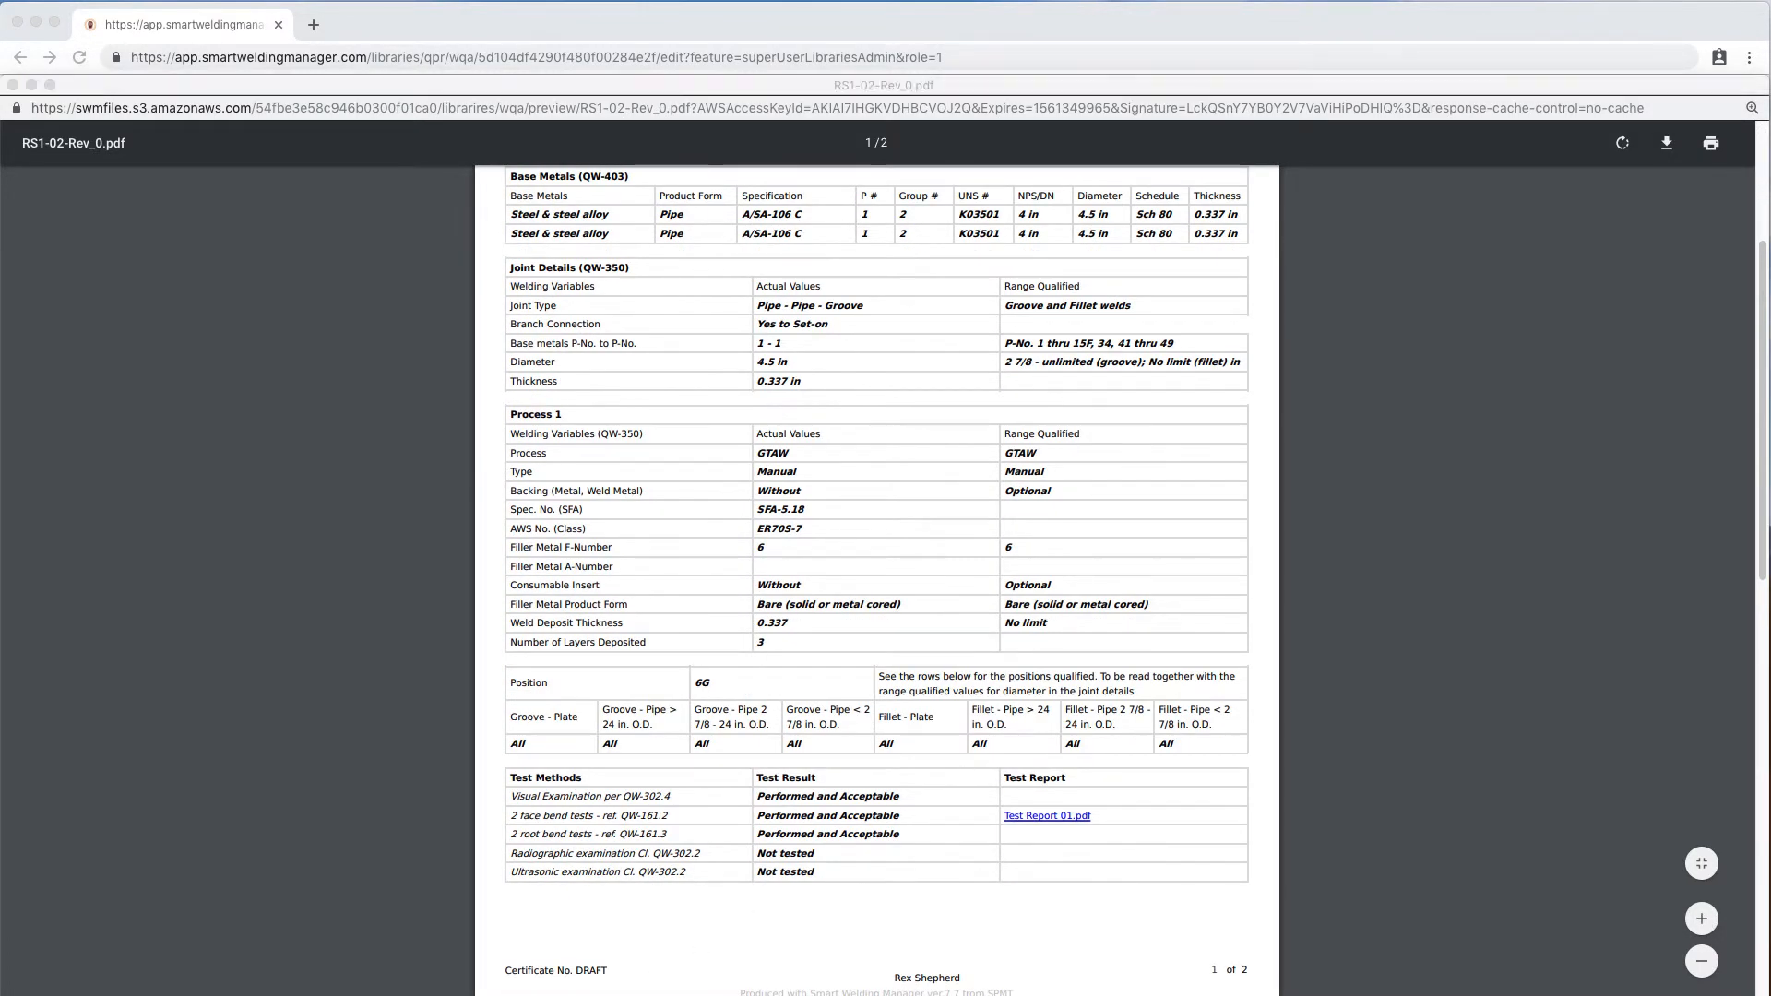
scroll(1068, 761, "down", 5)
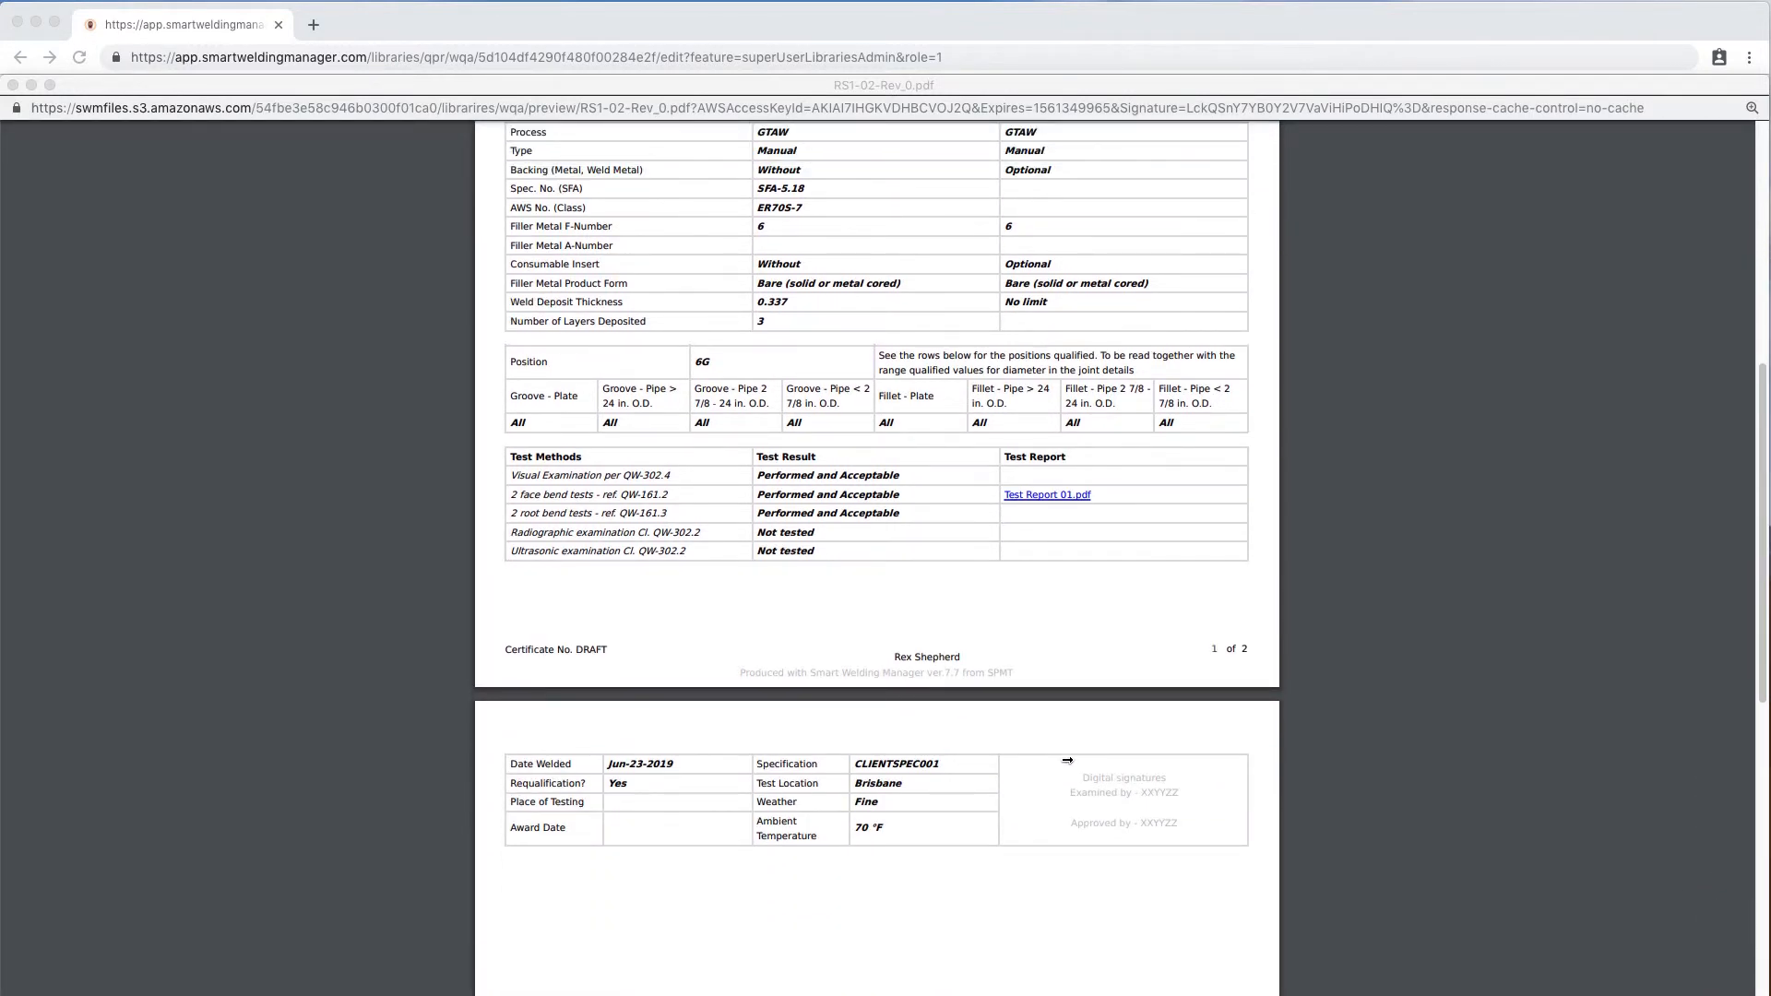
scroll(1068, 761, "down", 3)
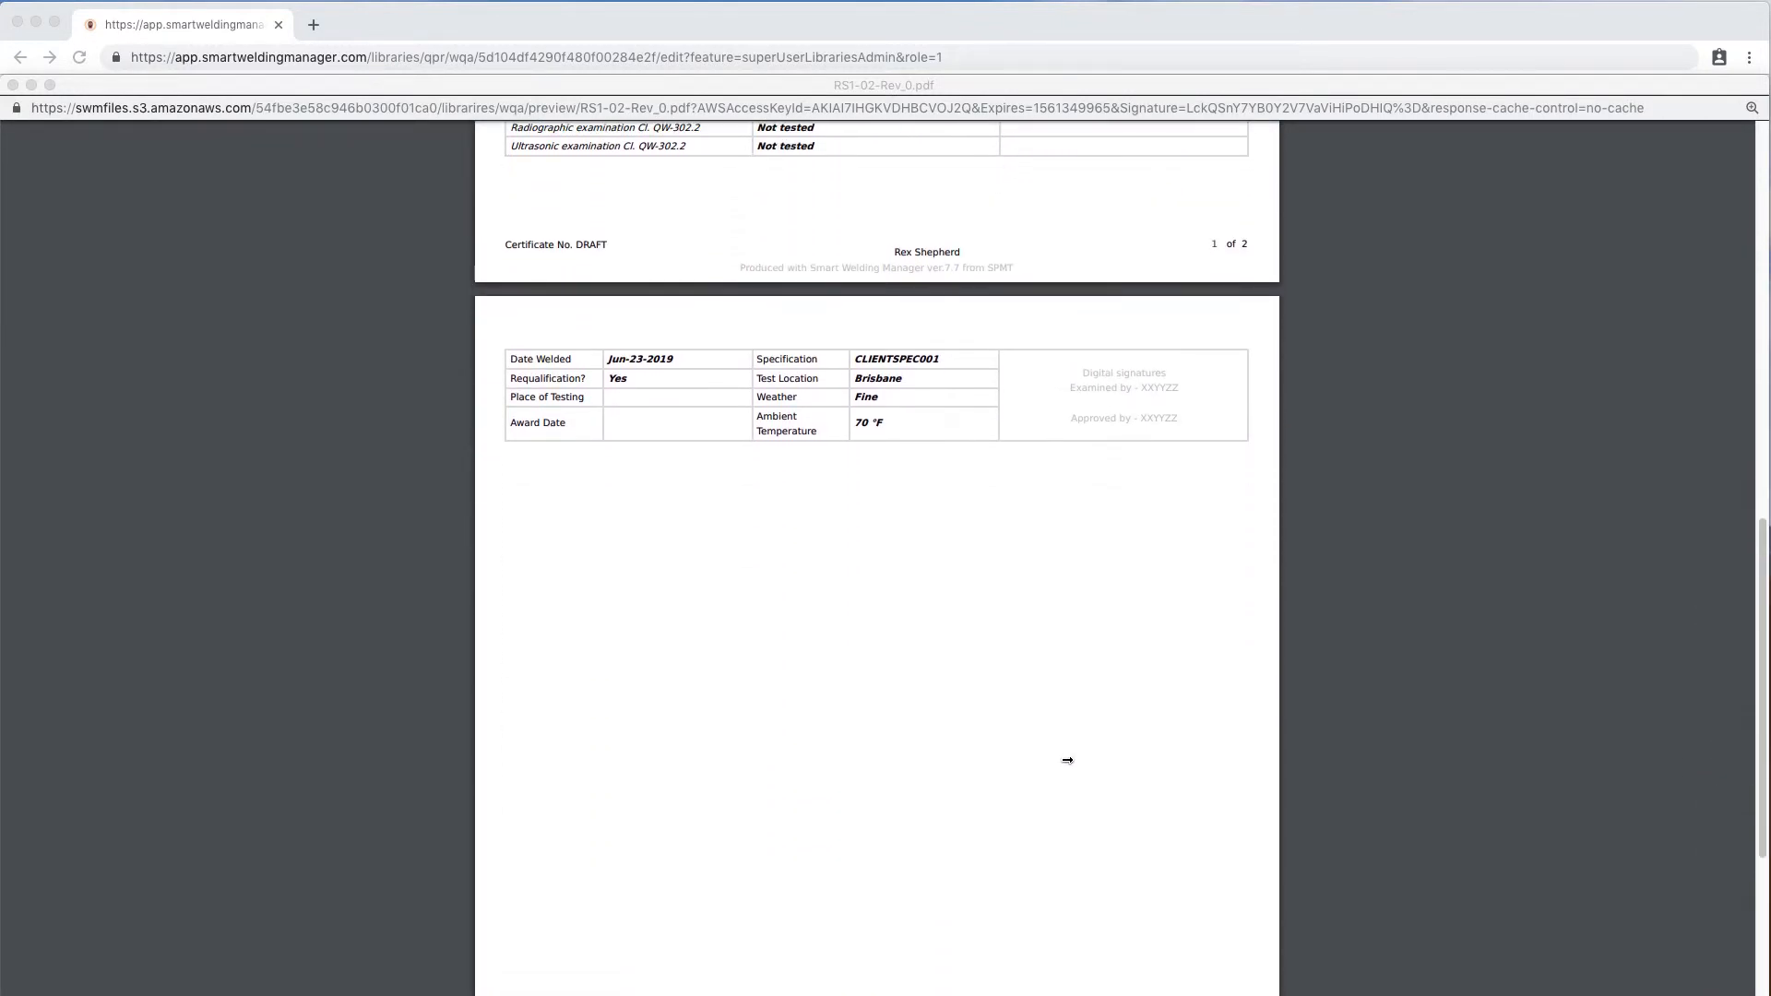
scroll(1068, 761, "up", 4)
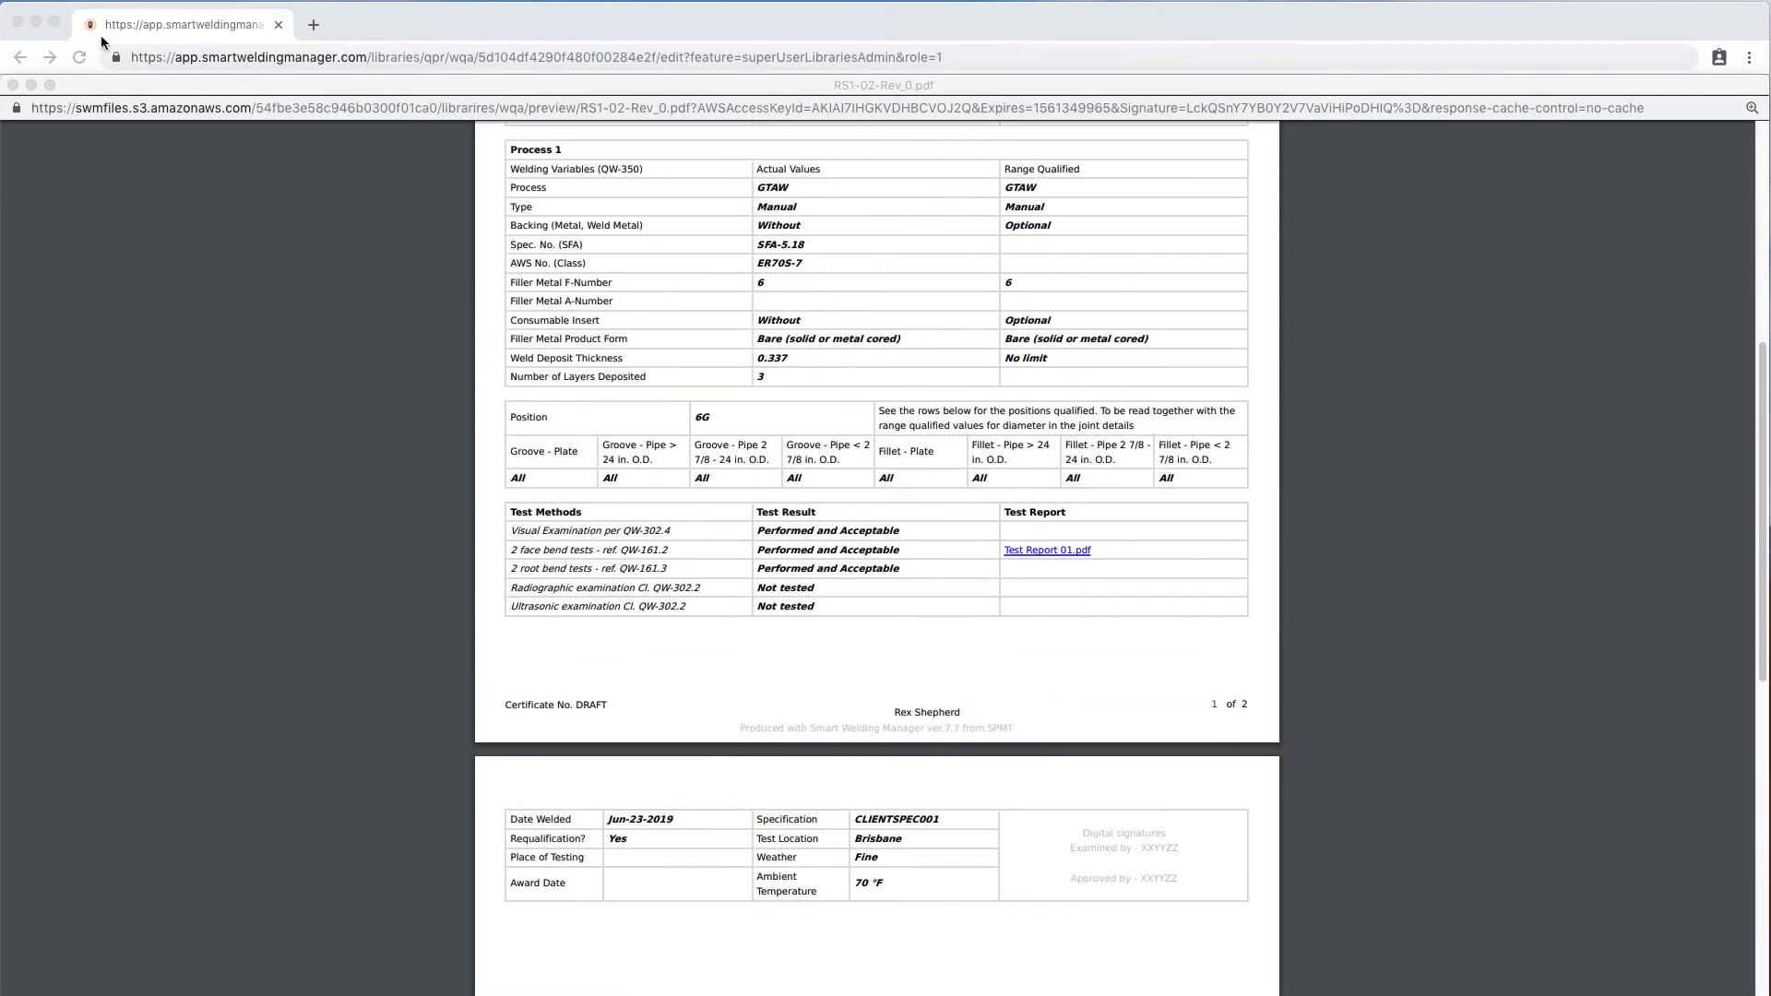
left_click(12, 85)
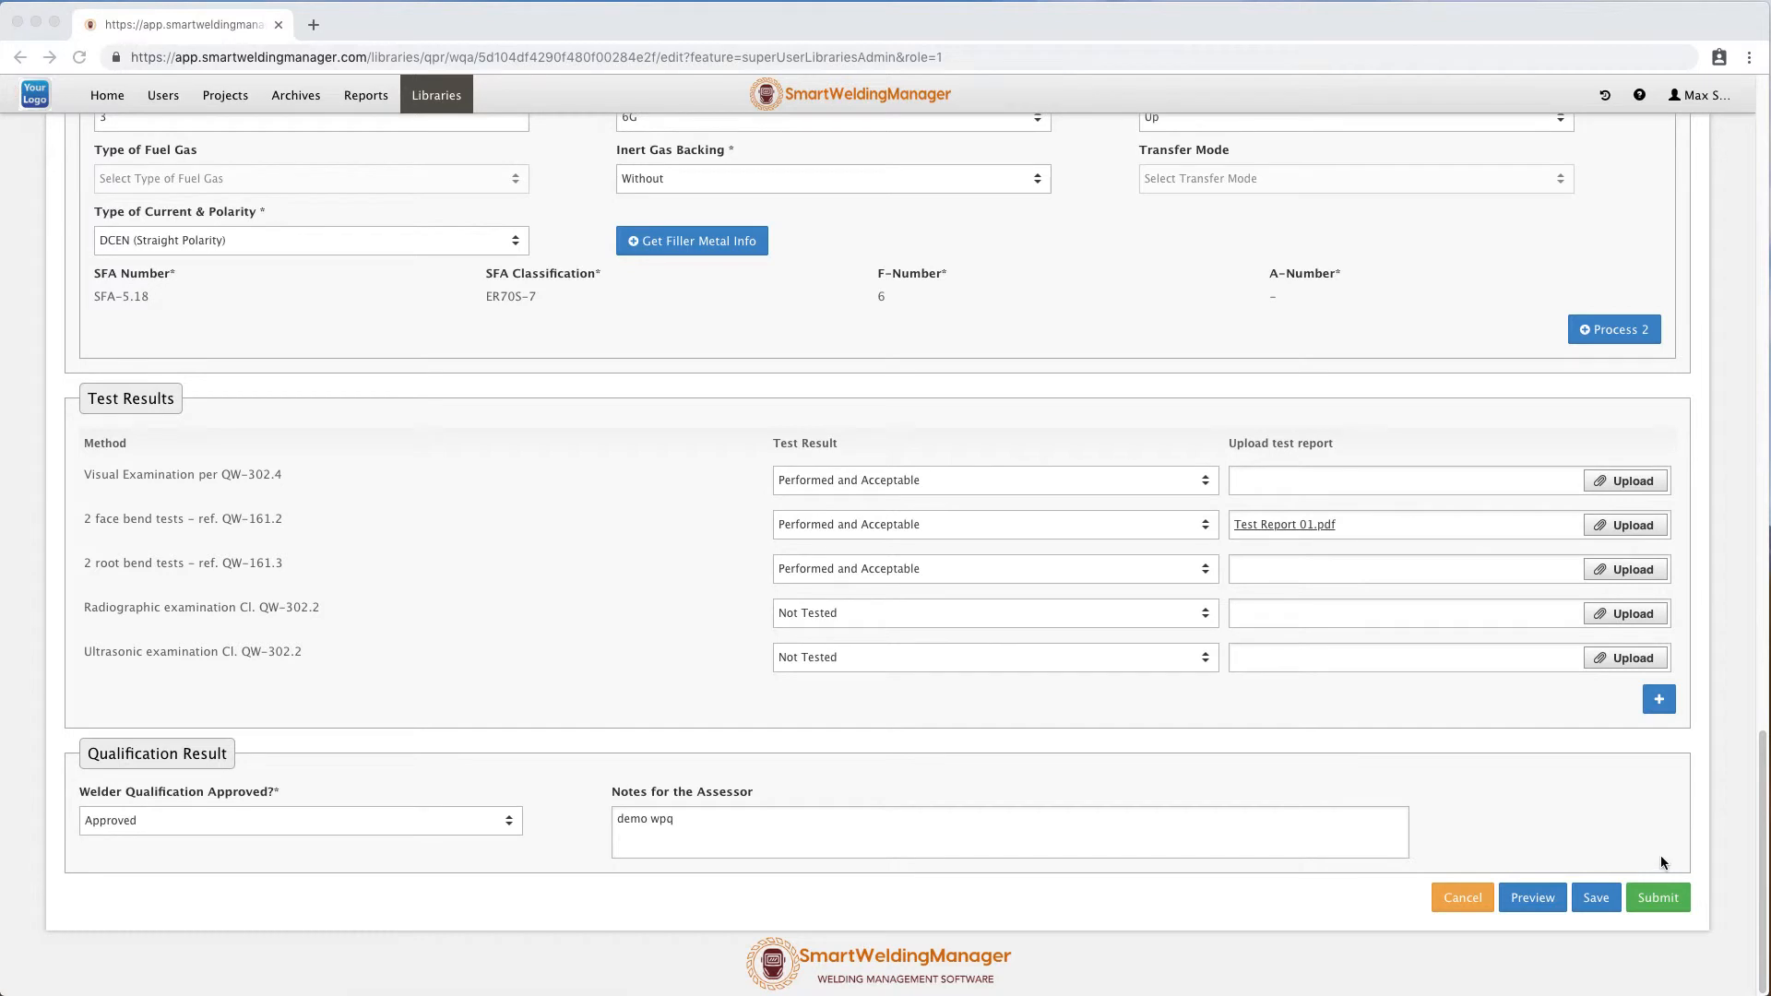
Submit the WPQ for approval, then open the submitted 4510-1-RS1-1 record and review its details.
left_click(1665, 898)
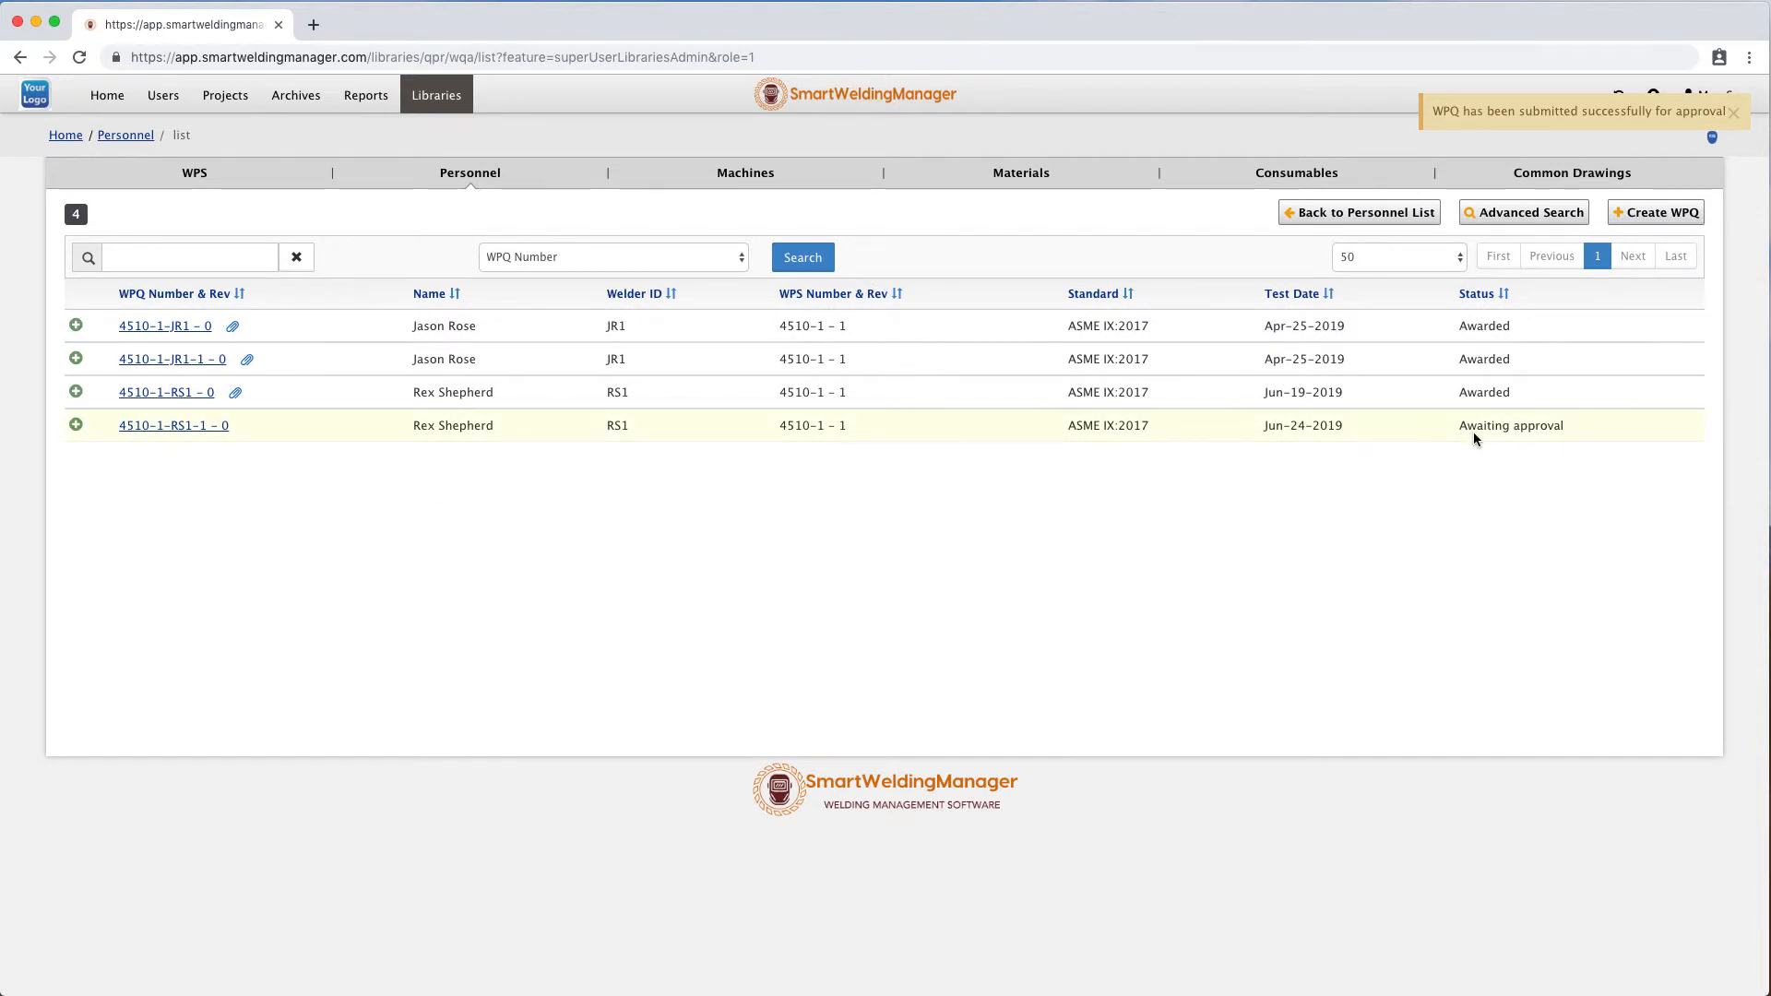
left_click(195, 424)
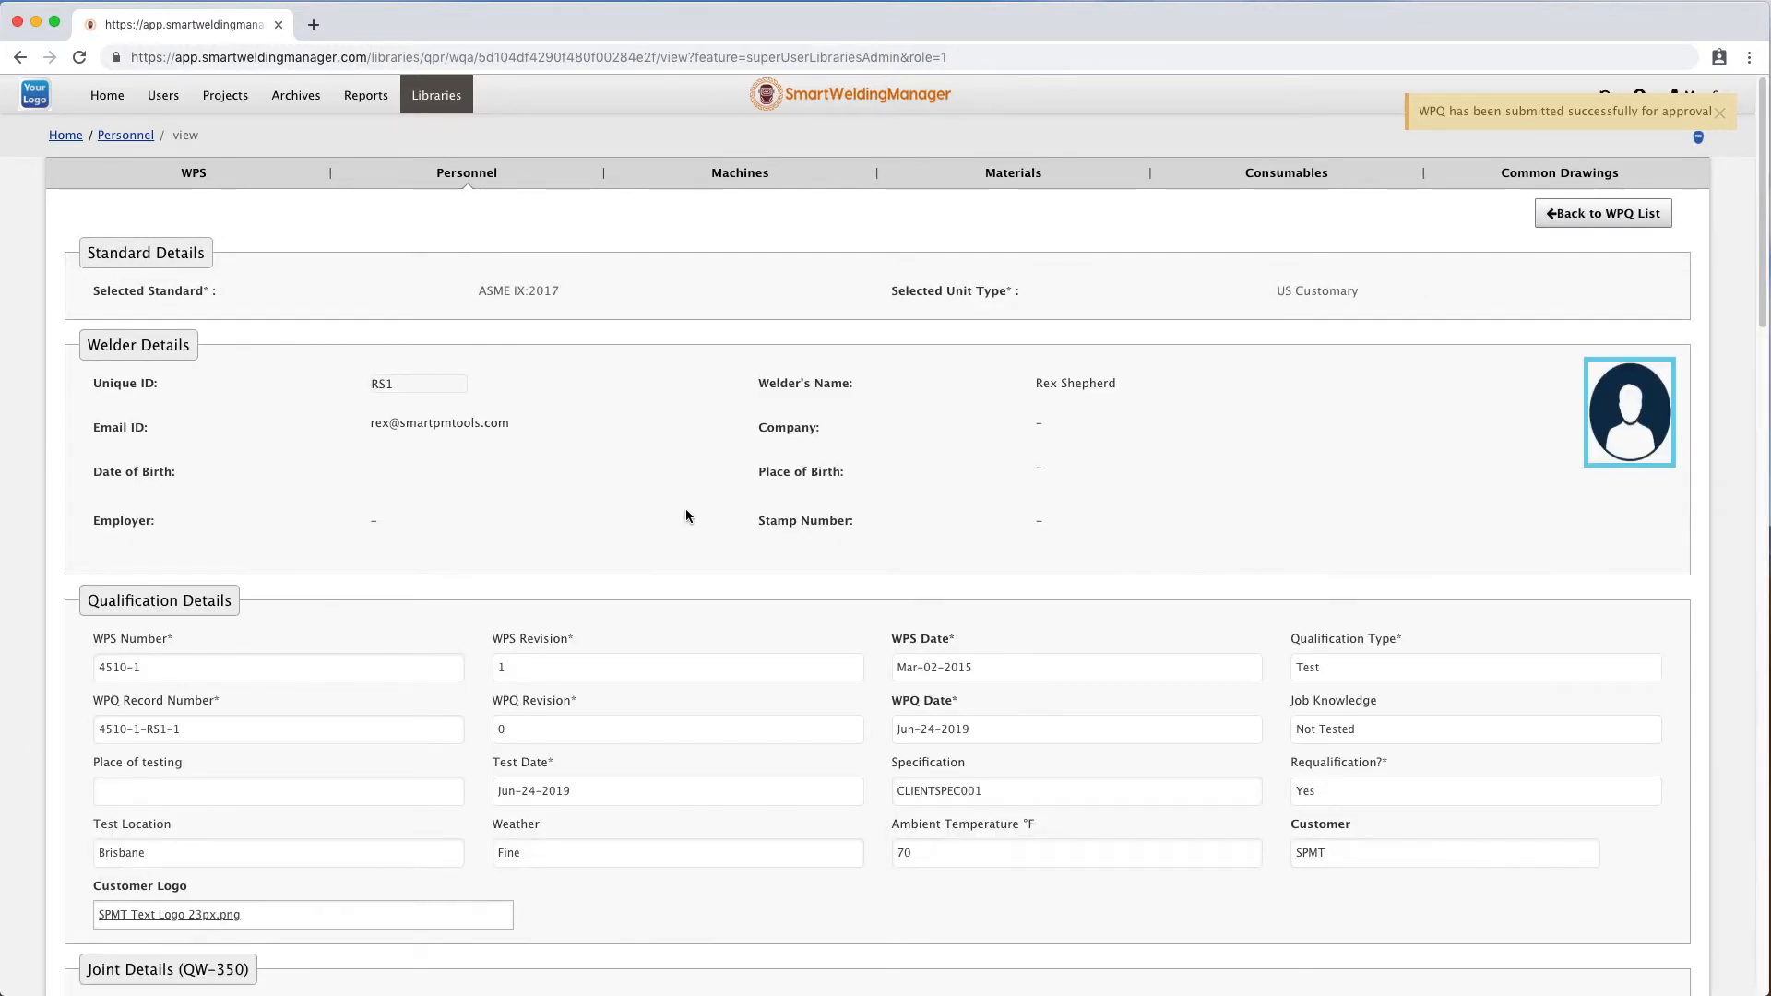
scroll(690, 515, "down", 3)
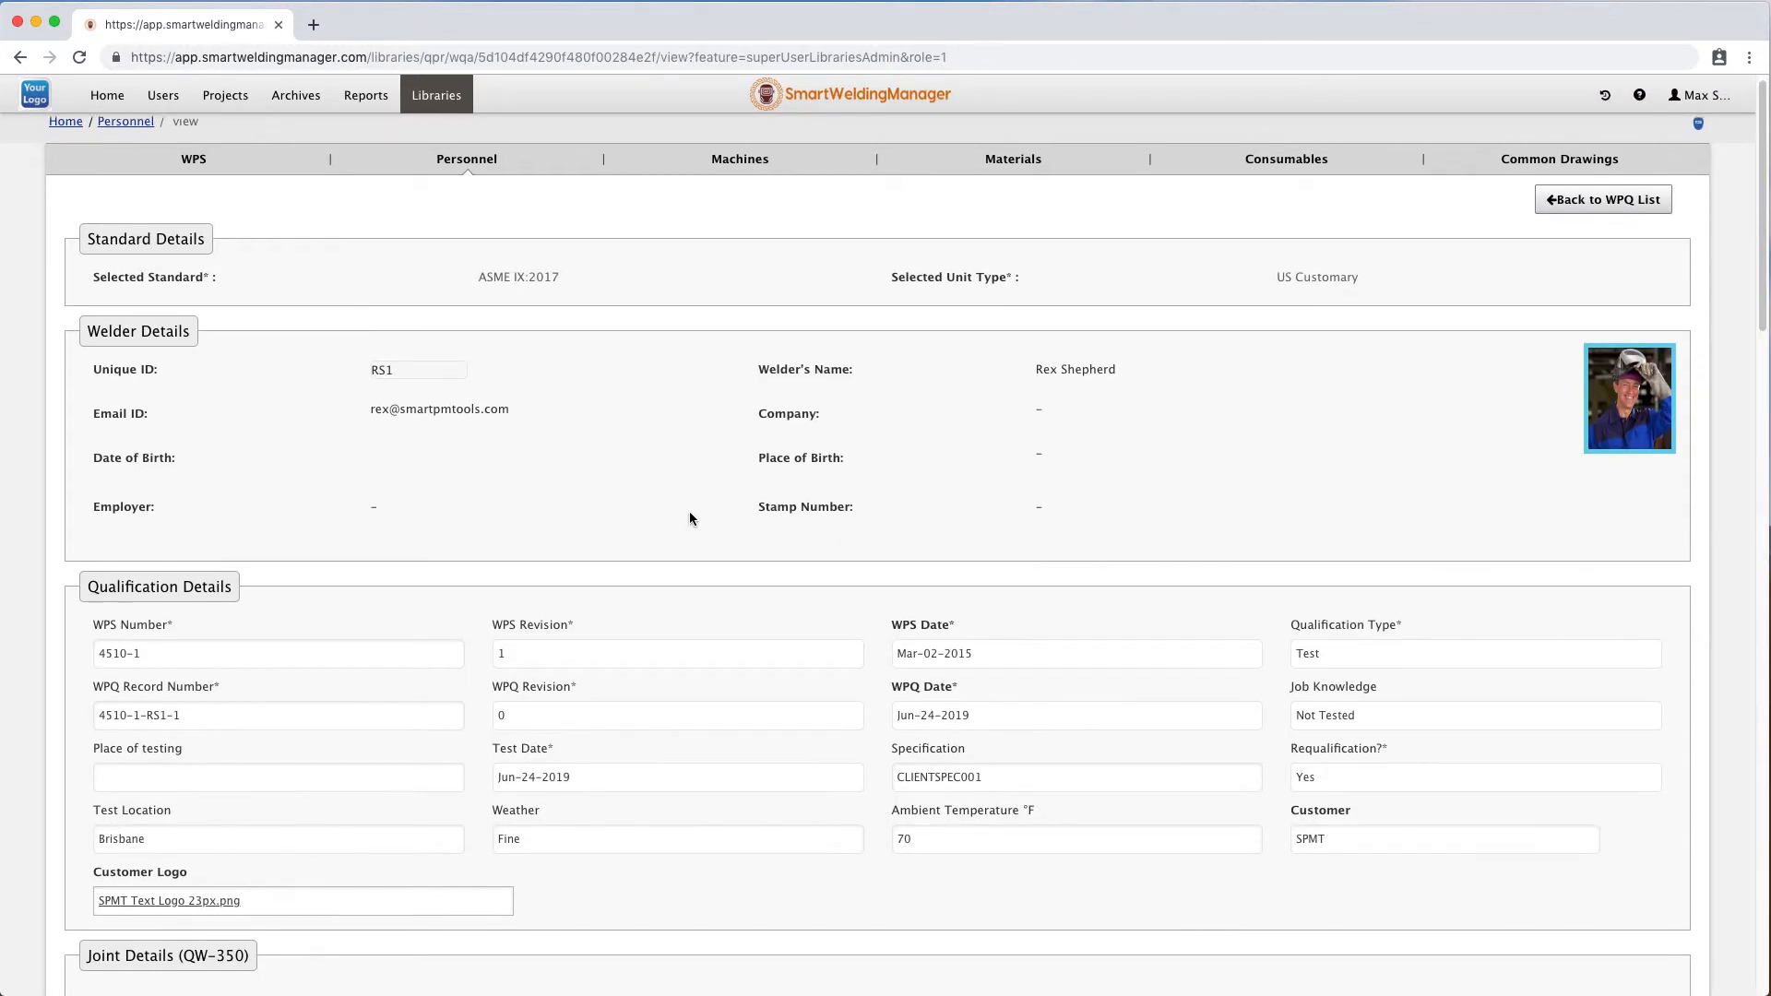
scroll(617, 541, "down", 3)
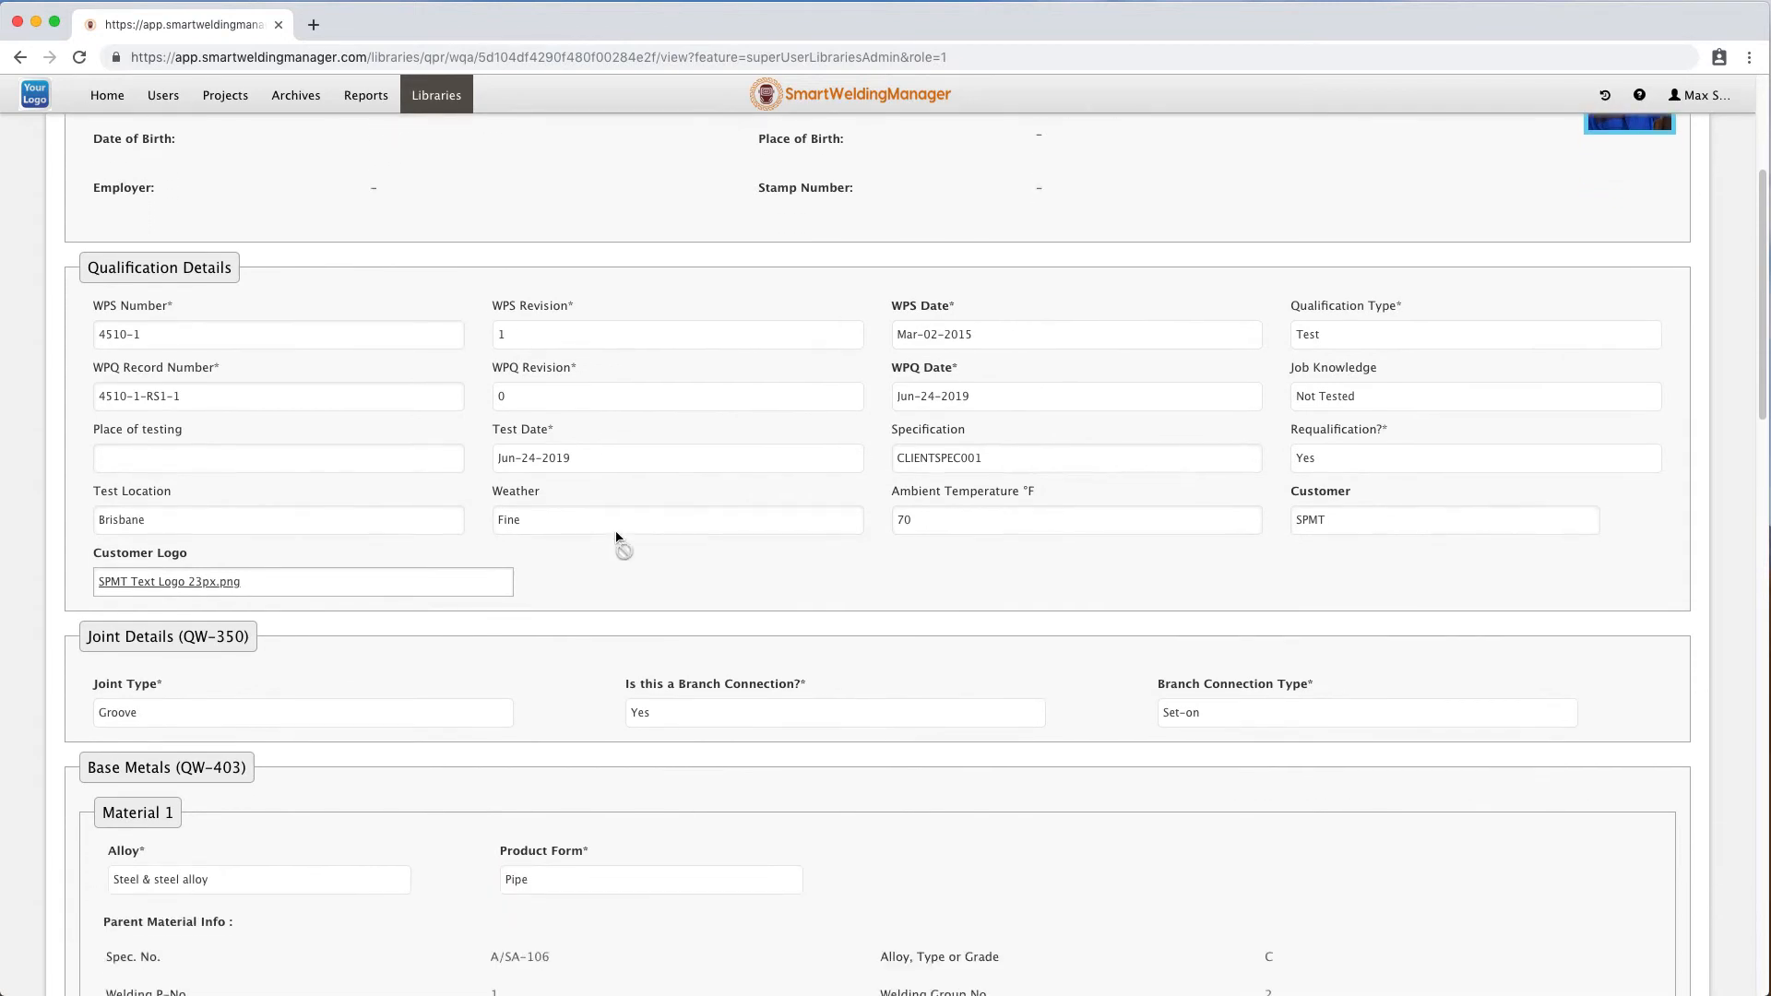
scroll(673, 675, "down", 10)
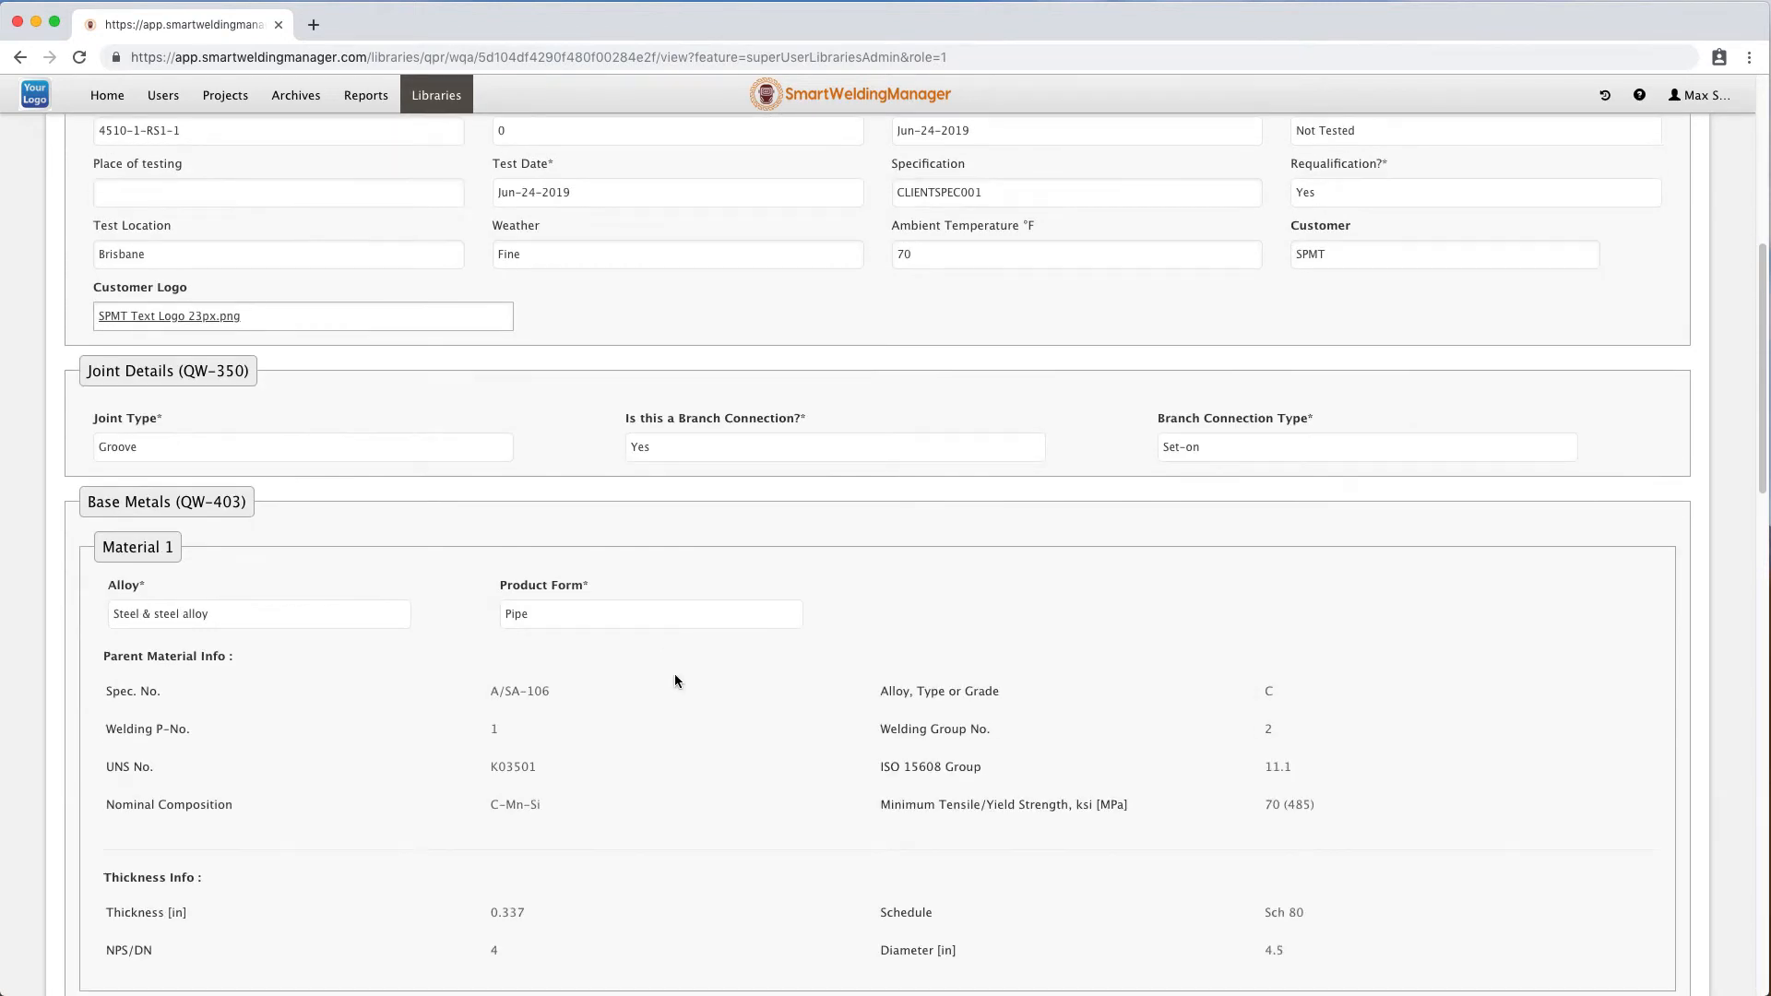
scroll(676, 682, "down", 15)
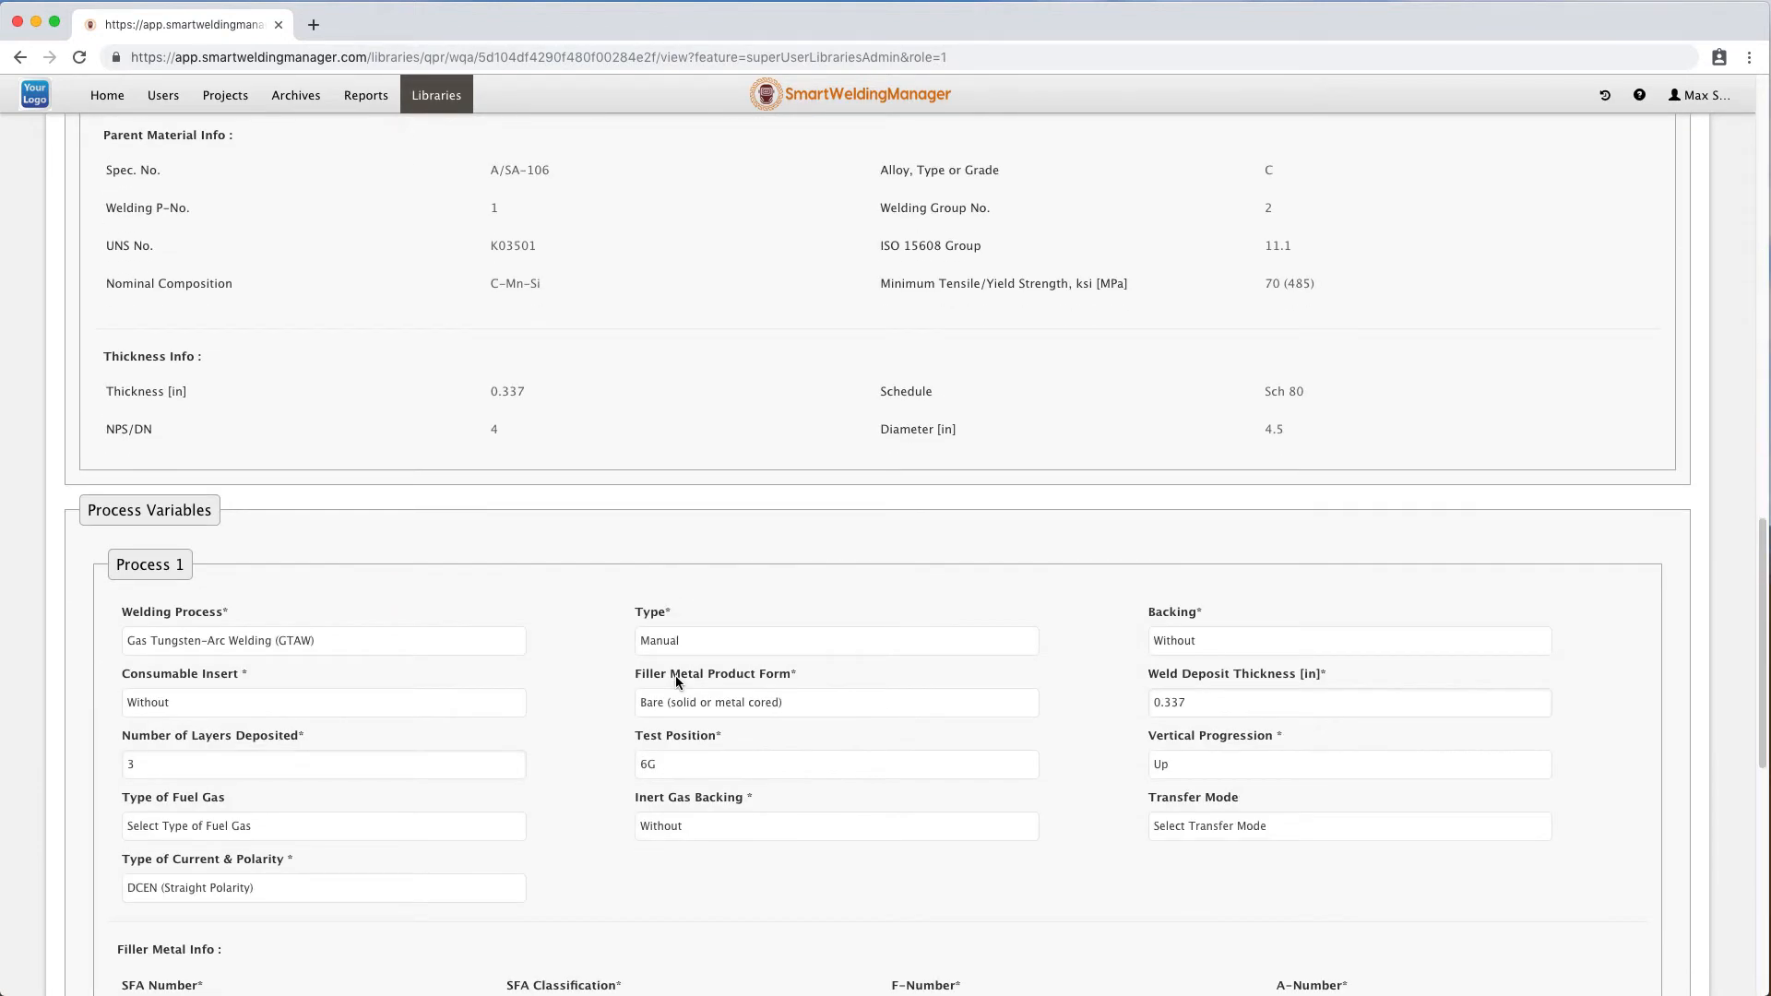
scroll(677, 682, "down", 5)
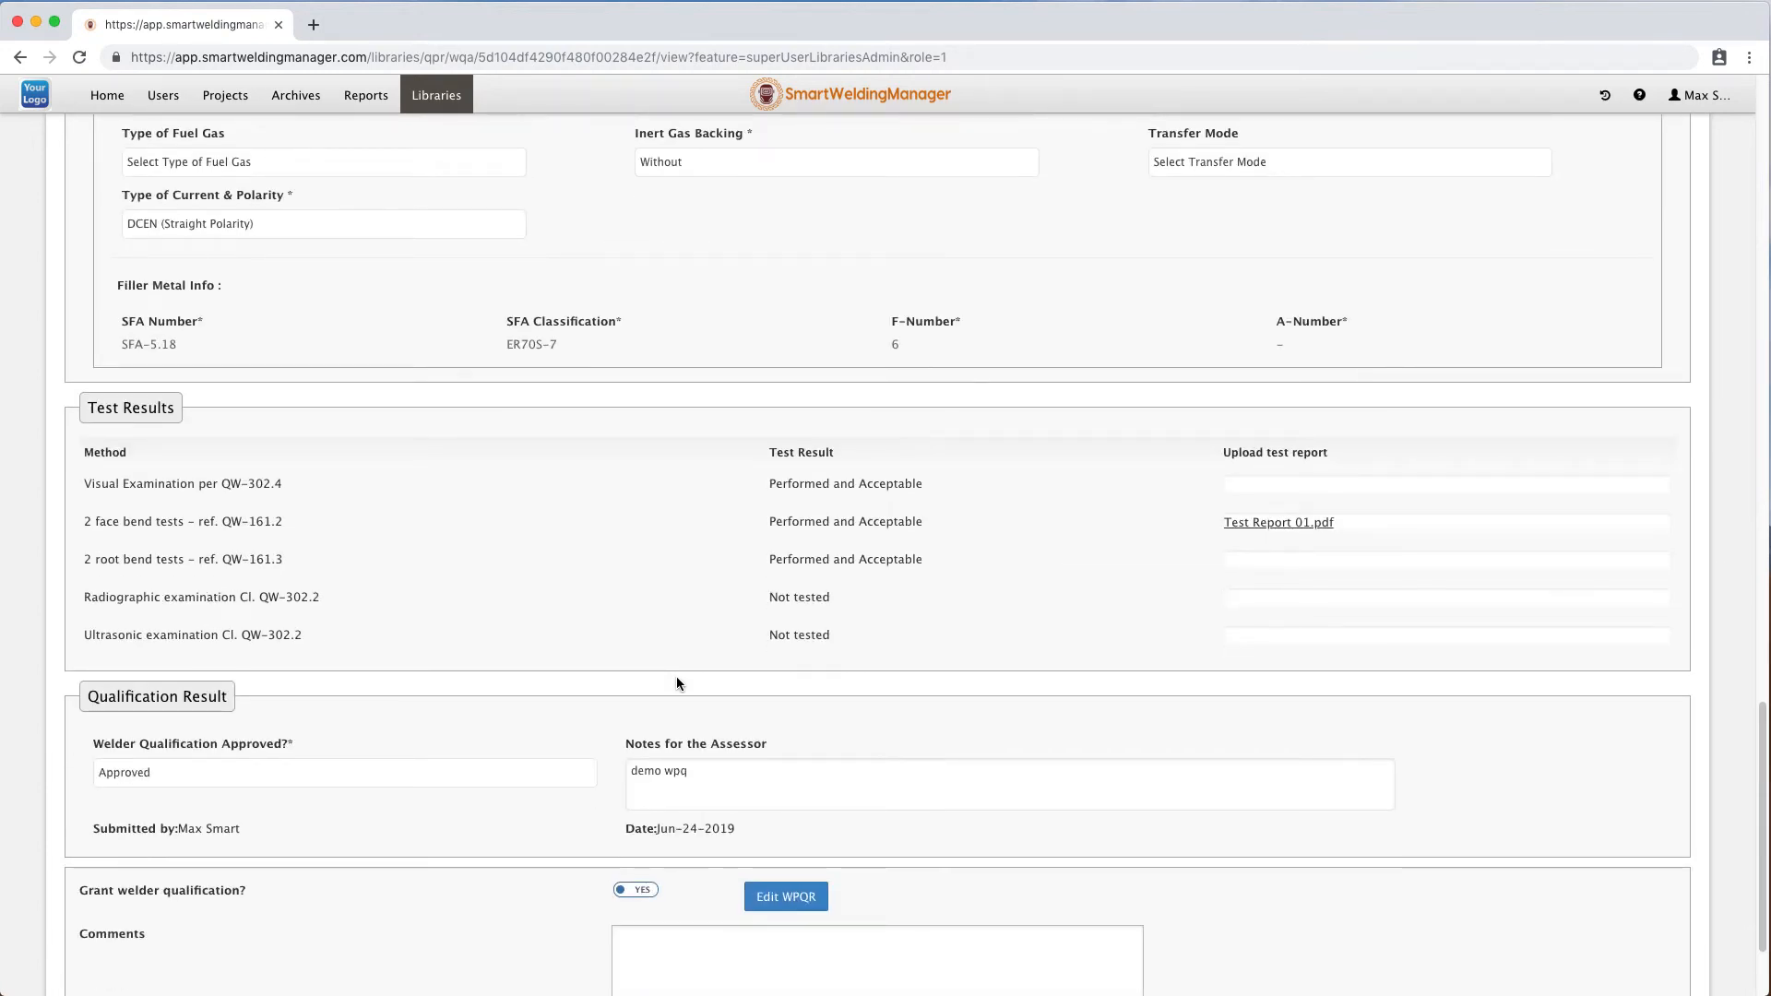
scroll(677, 684, "down", 2)
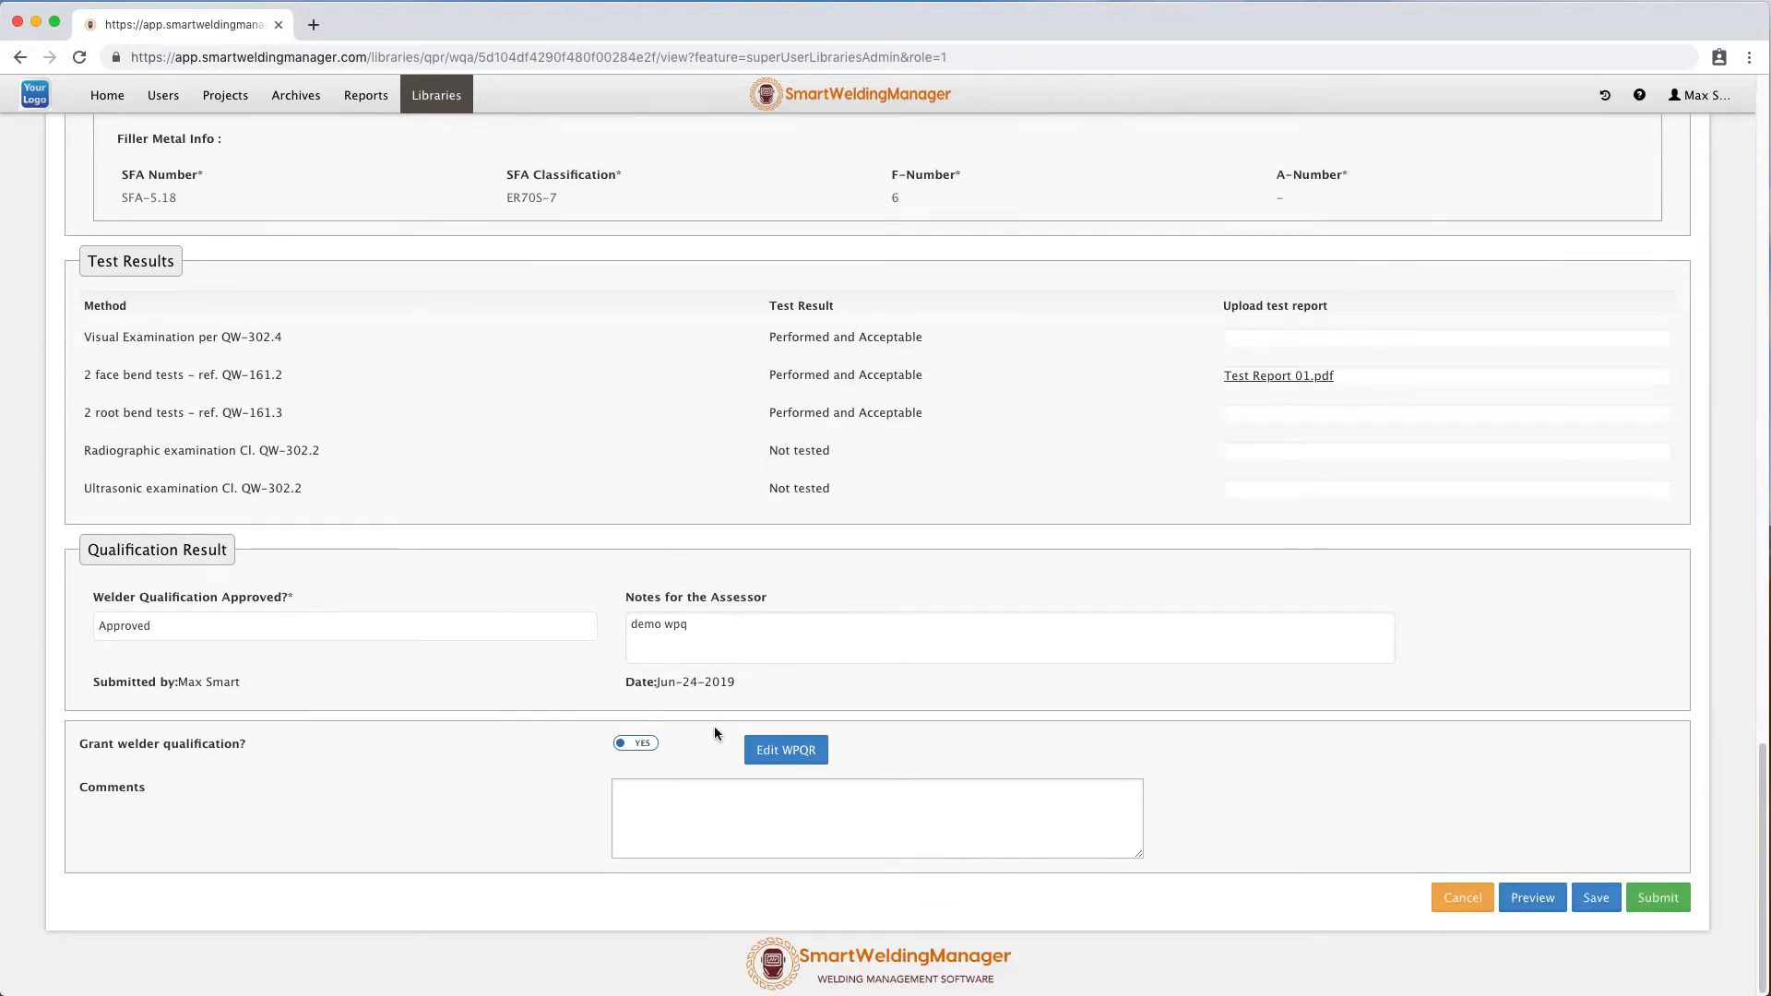
Edit the WPQ, append "ok" to the notes for the assessor, and resubmit it for approval.
left_click(813, 750)
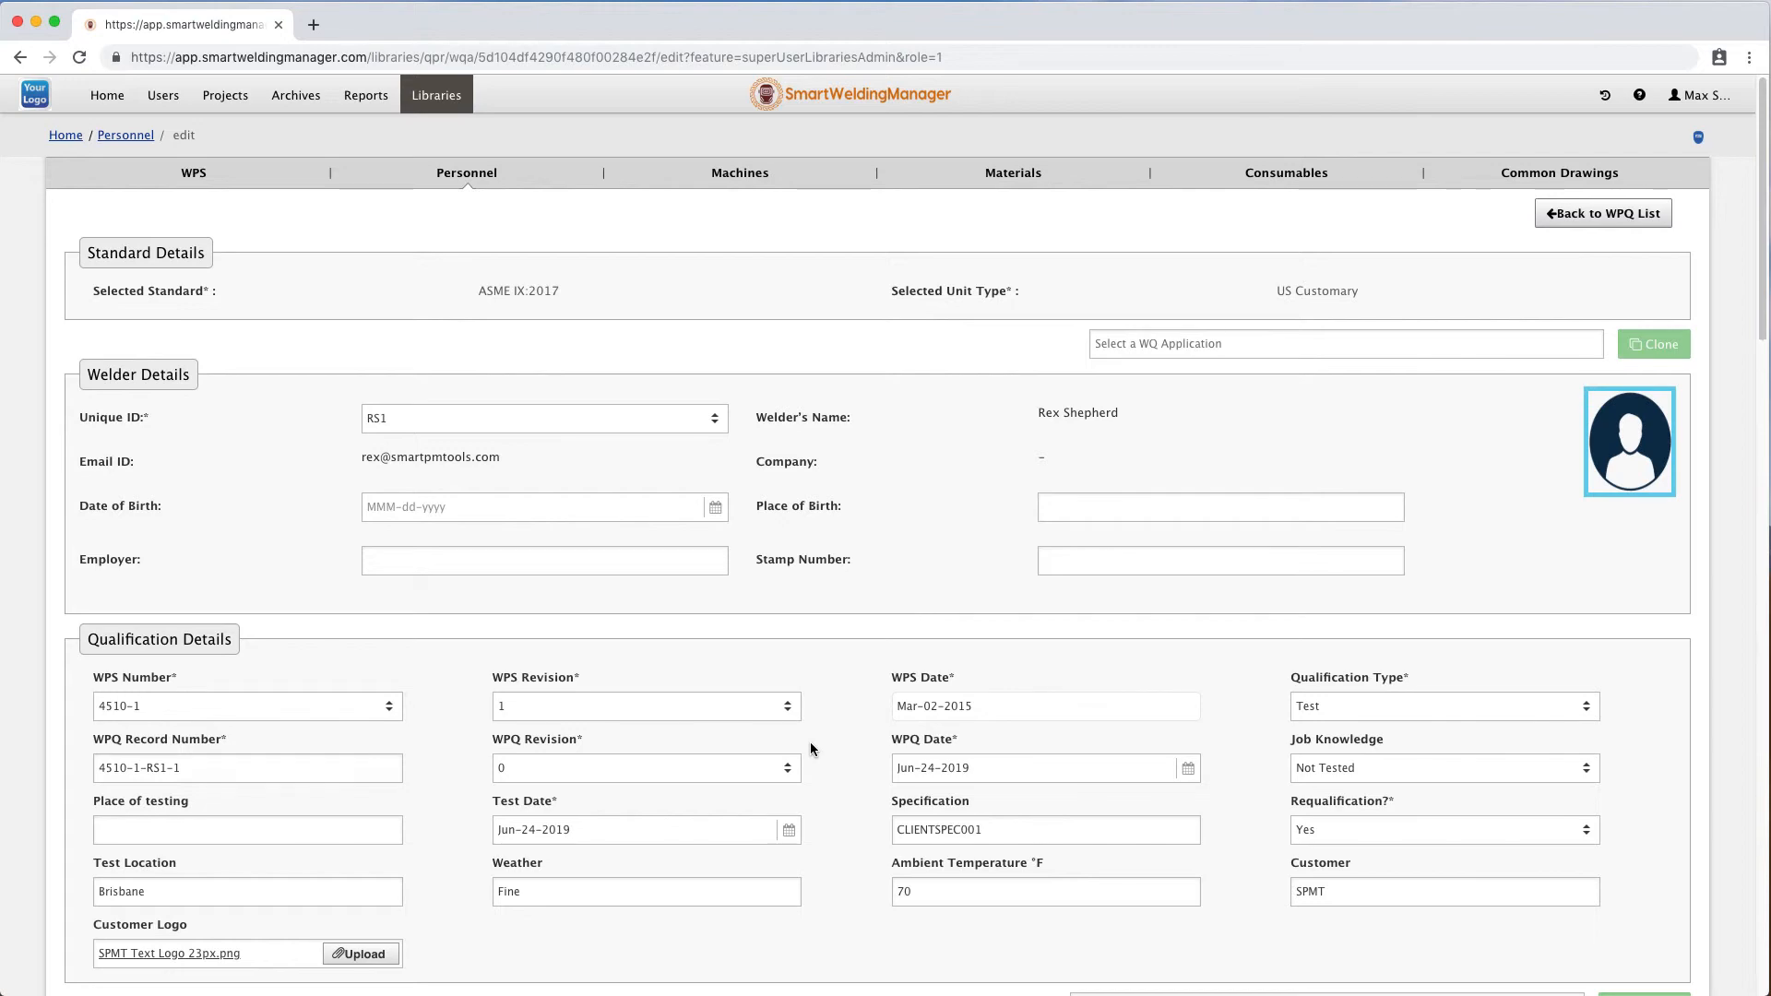
scroll(810, 743, "down", 7)
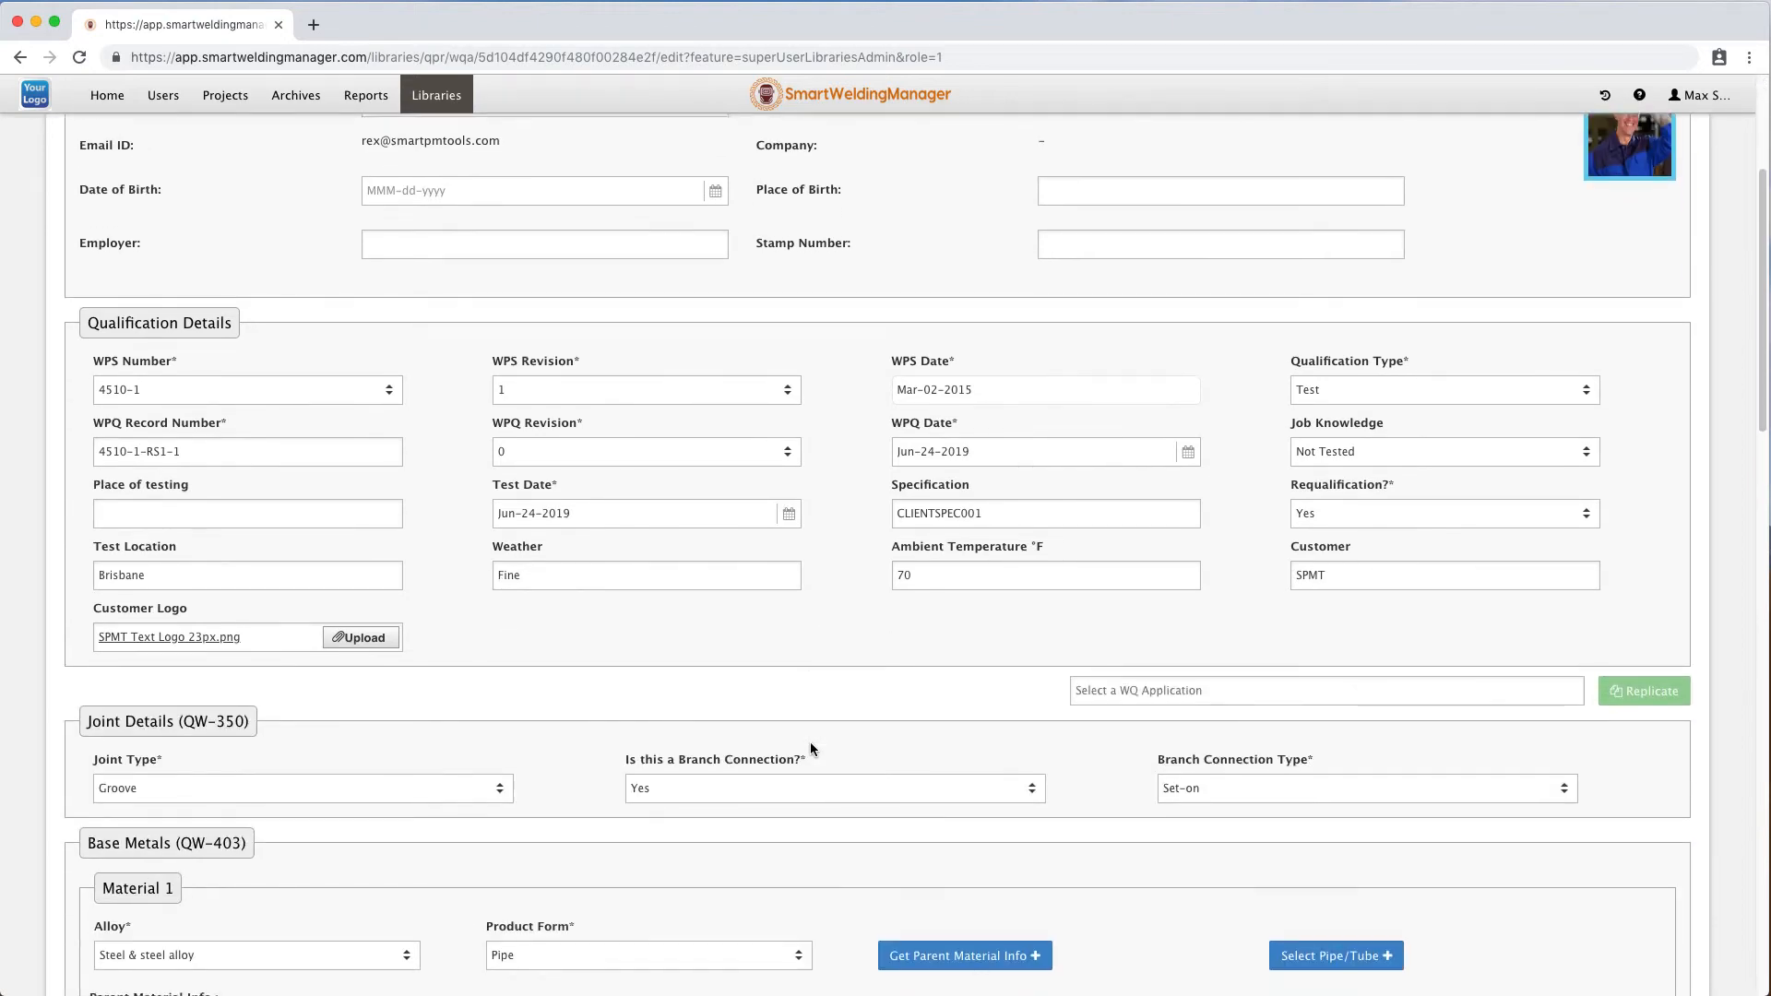
scroll(810, 748, "down", 9)
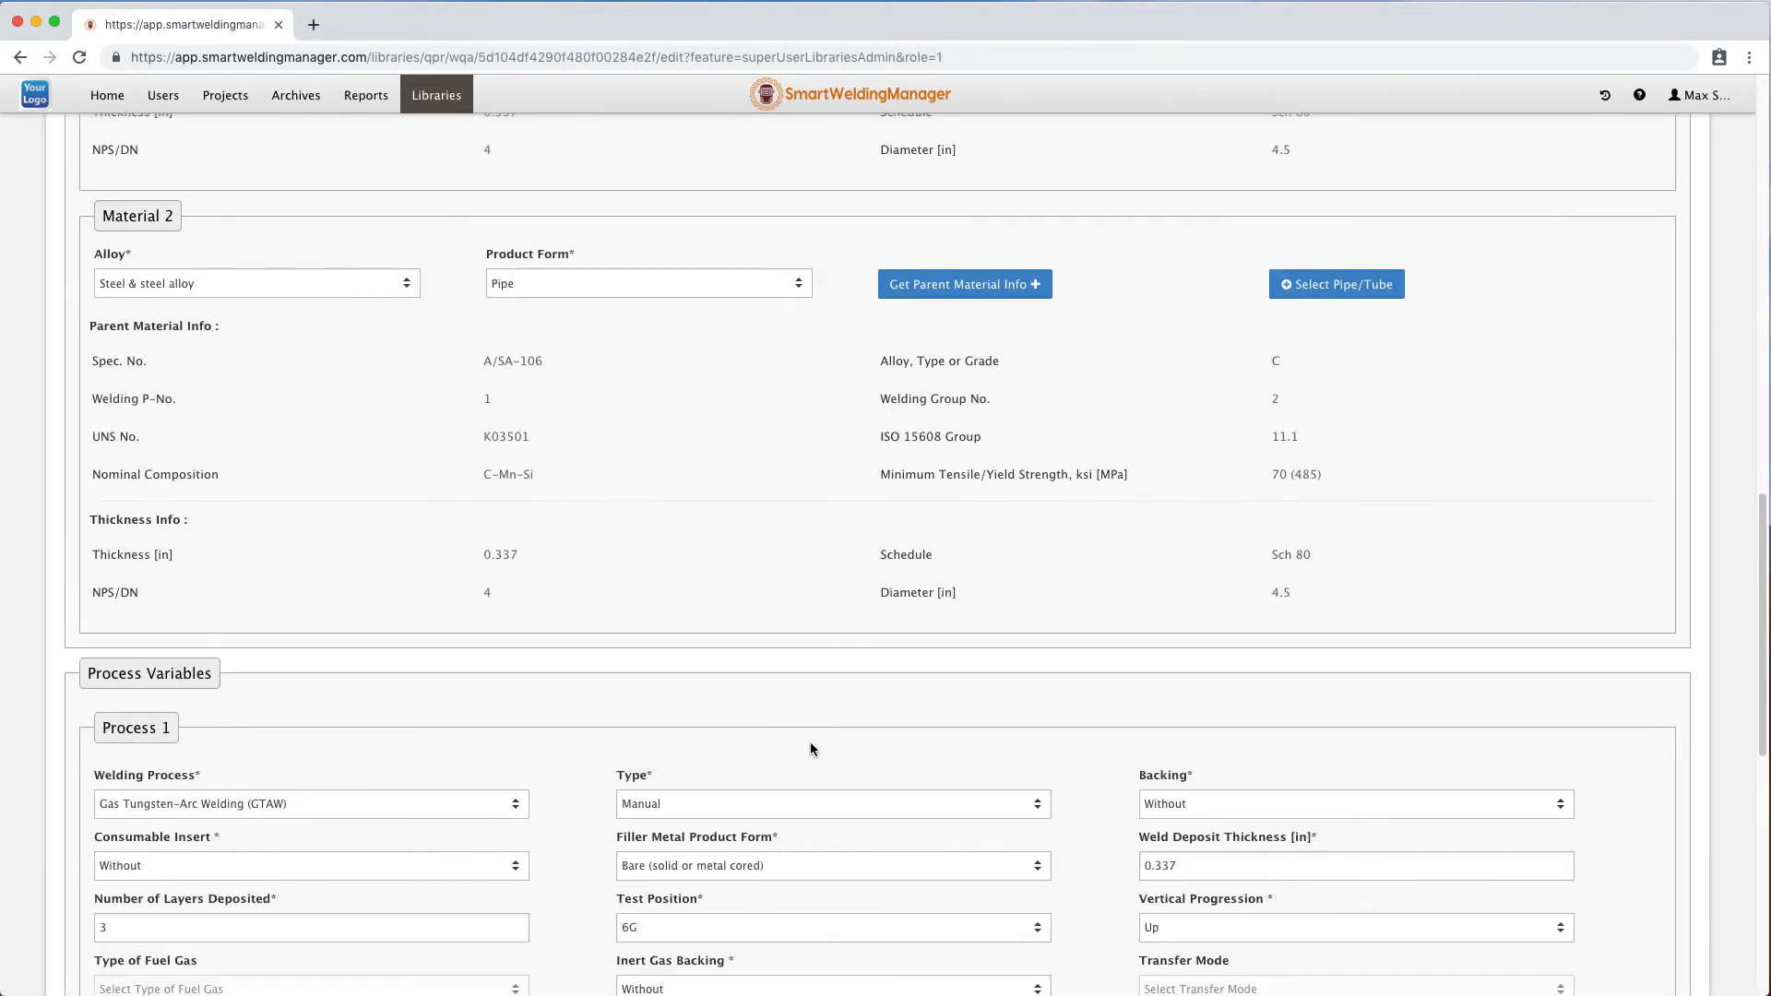
scroll(810, 748, "down", 9)
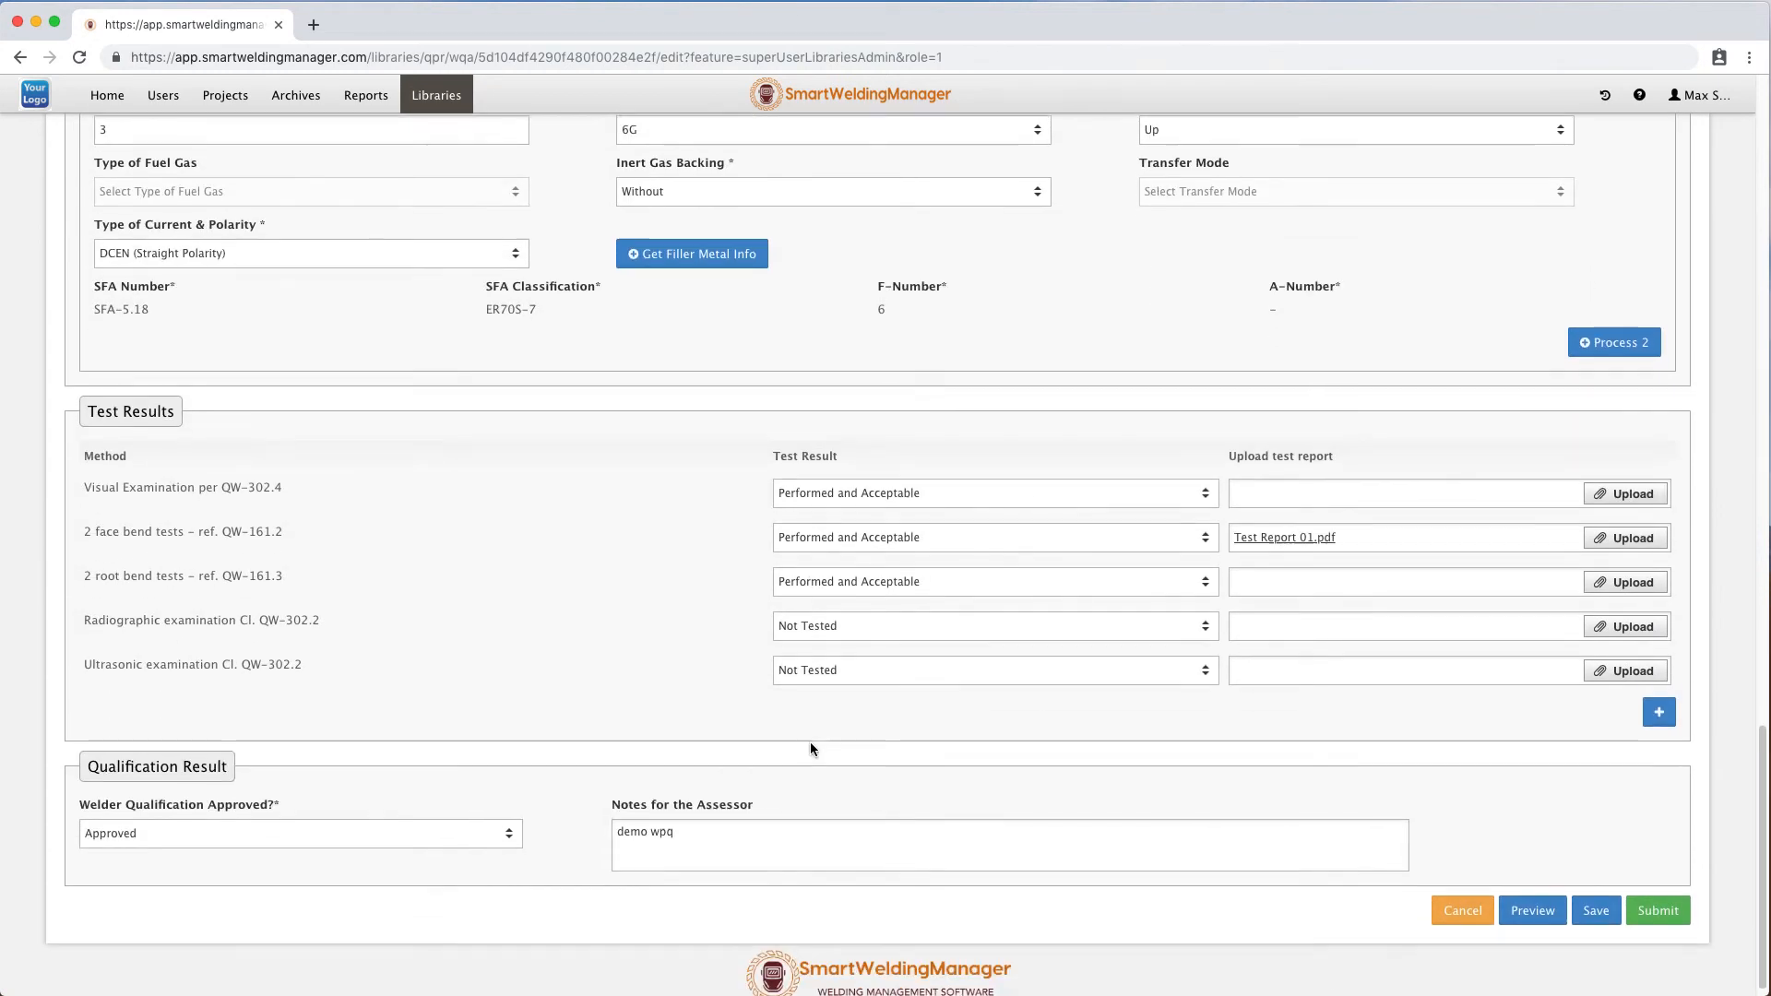
left_click(711, 817)
type("ok")
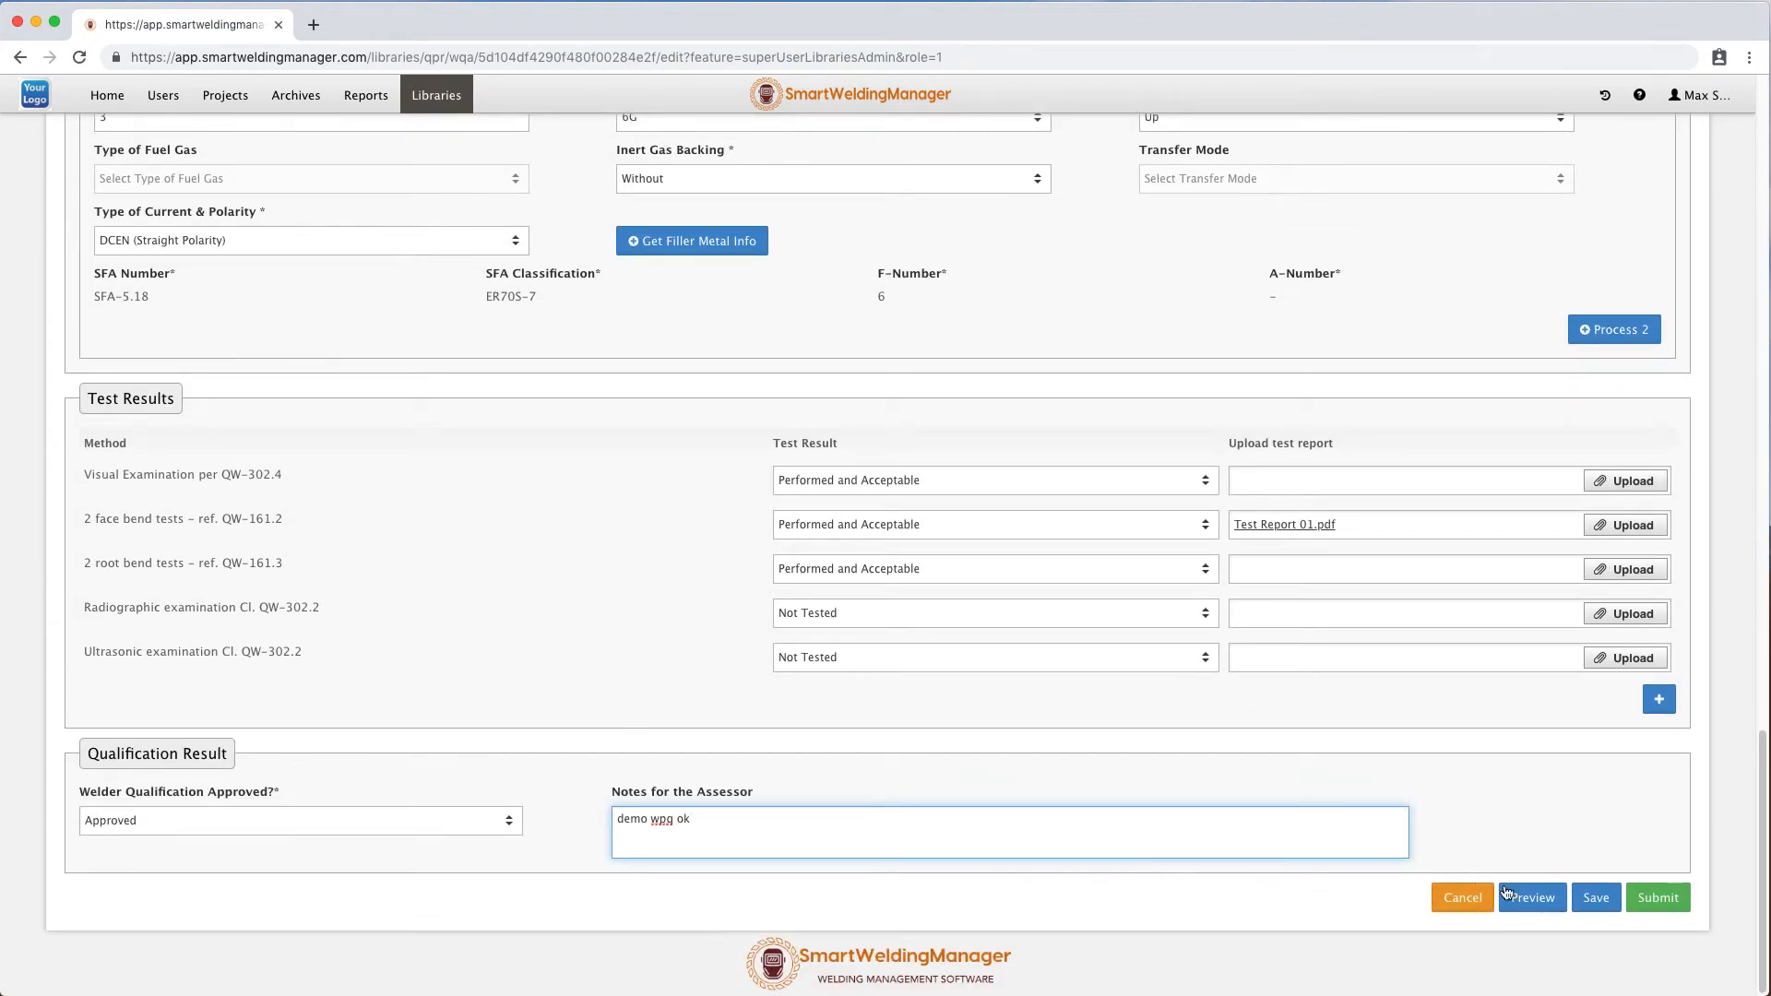
left_click(1660, 897)
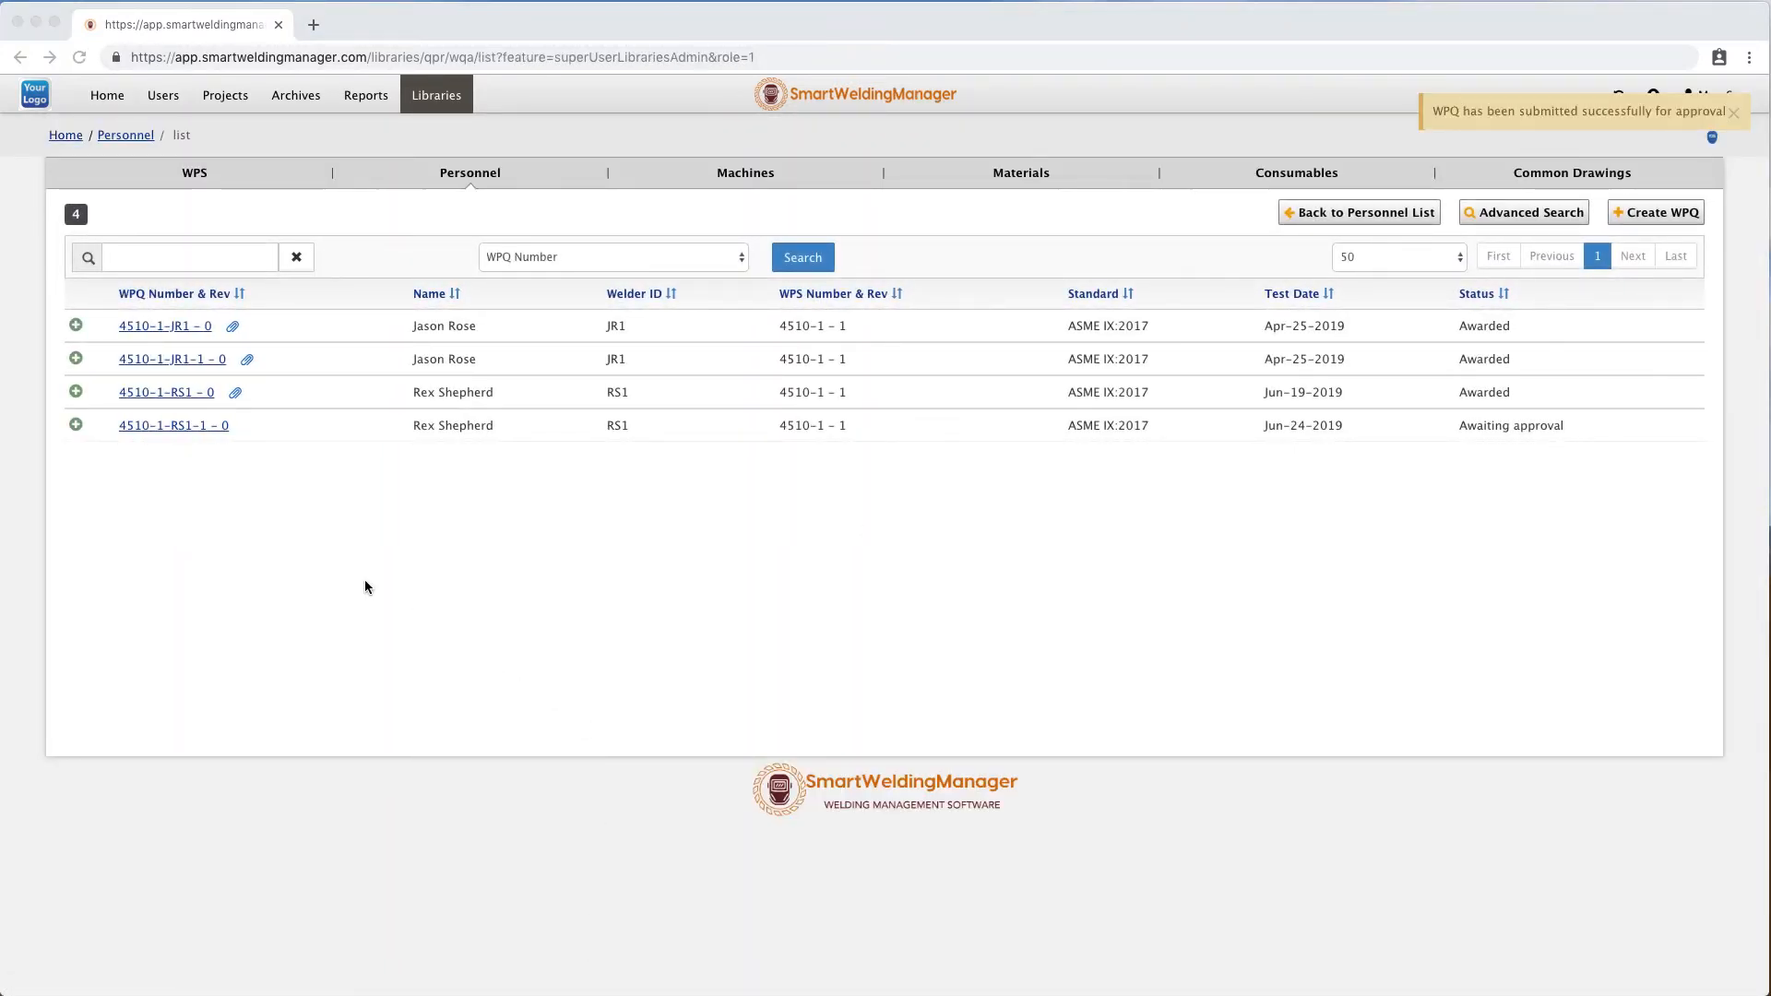
Open the submitted 4510-1-RS1-1 record, grant the welder qualification, add an "assessed" comment, and submit the assessment.
left_click(188, 424)
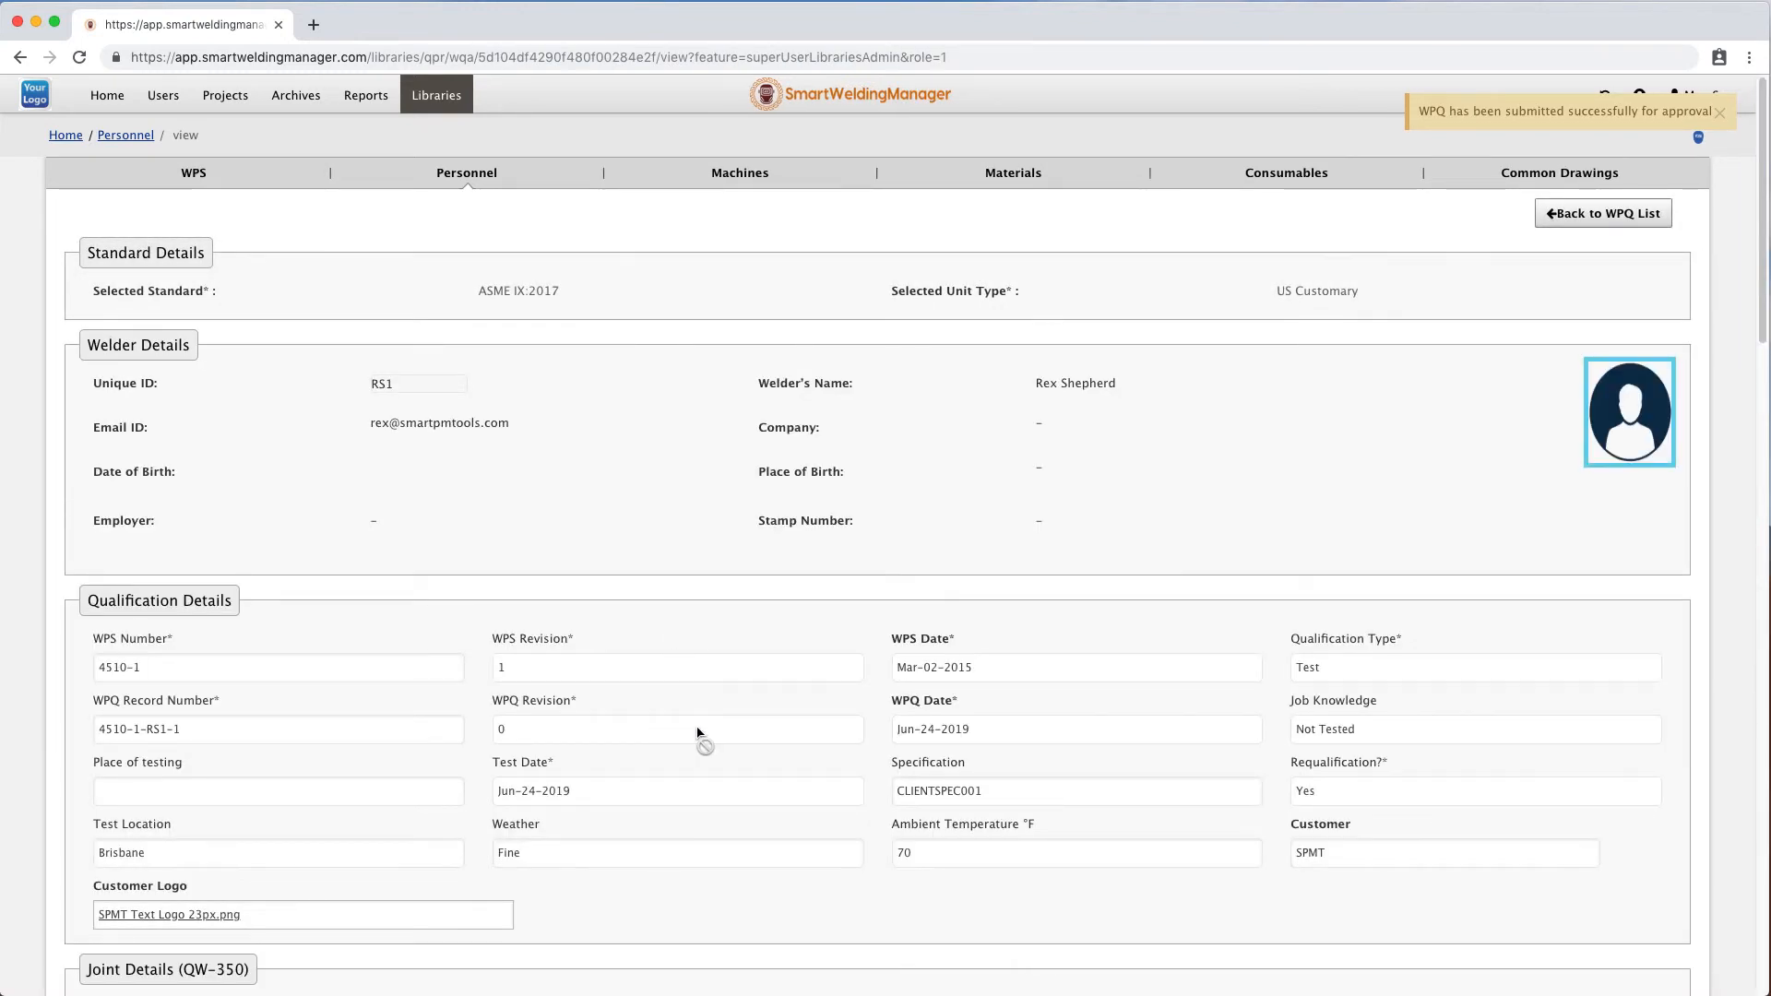
scroll(698, 733, "down", 16)
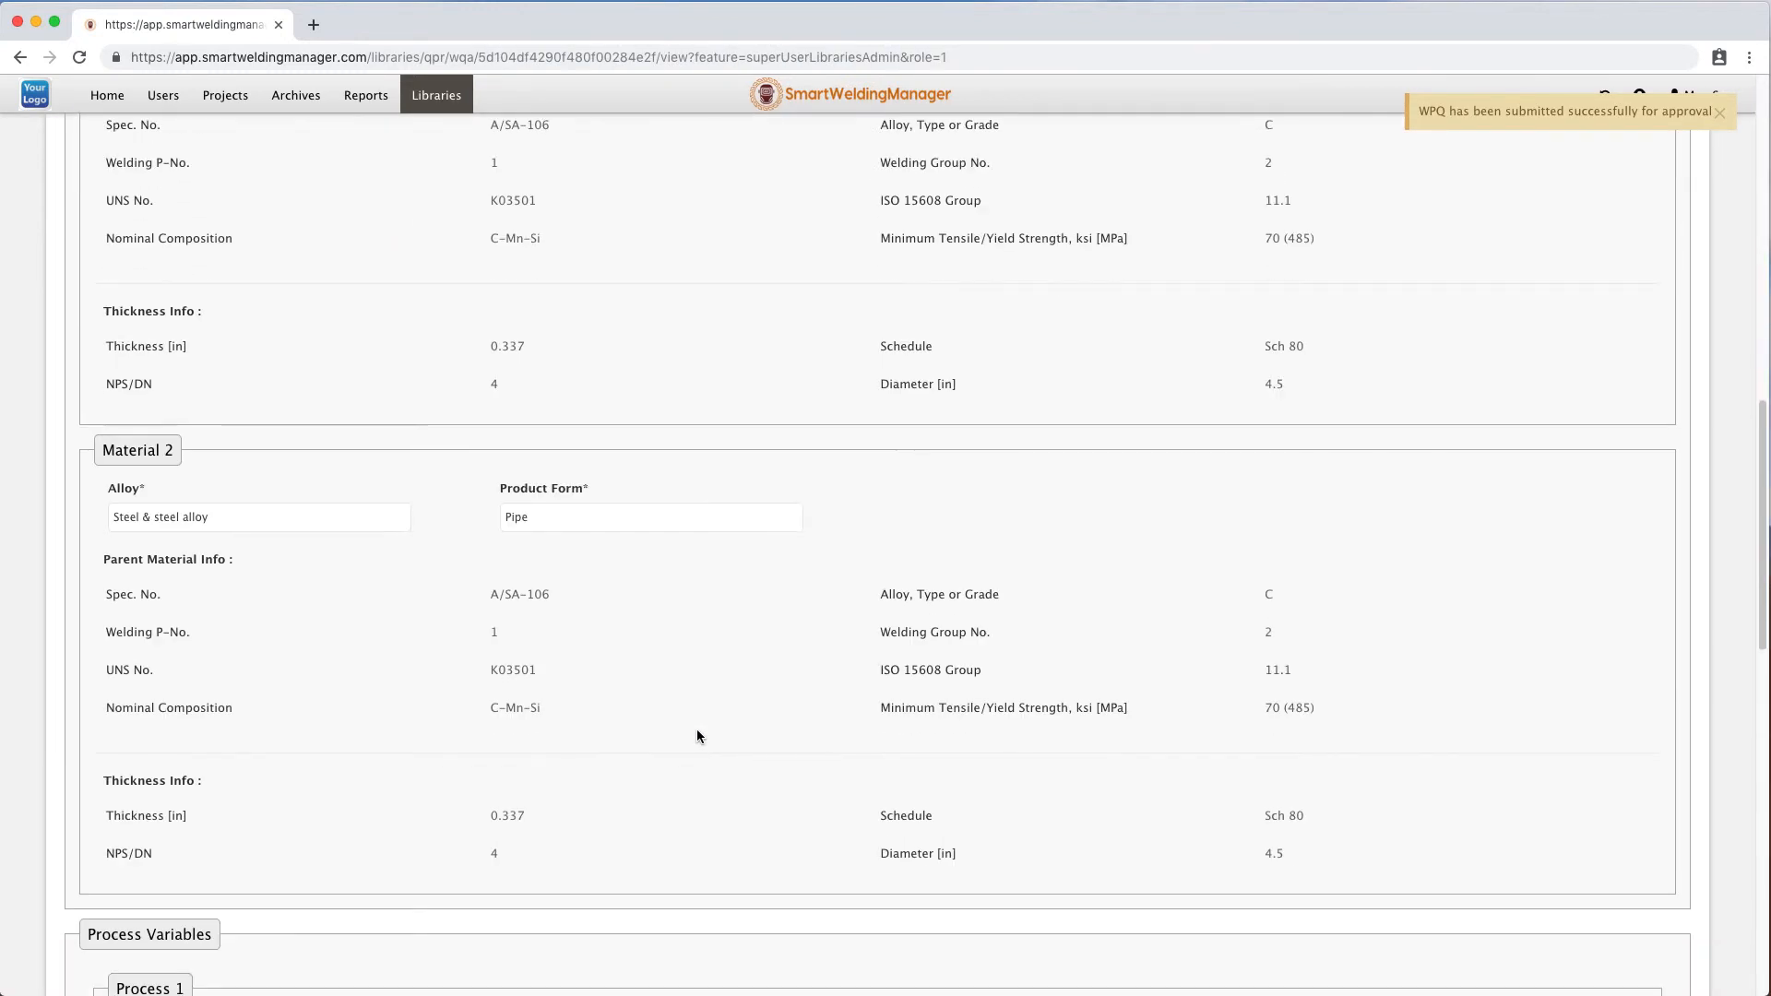
scroll(698, 735, "down", 10)
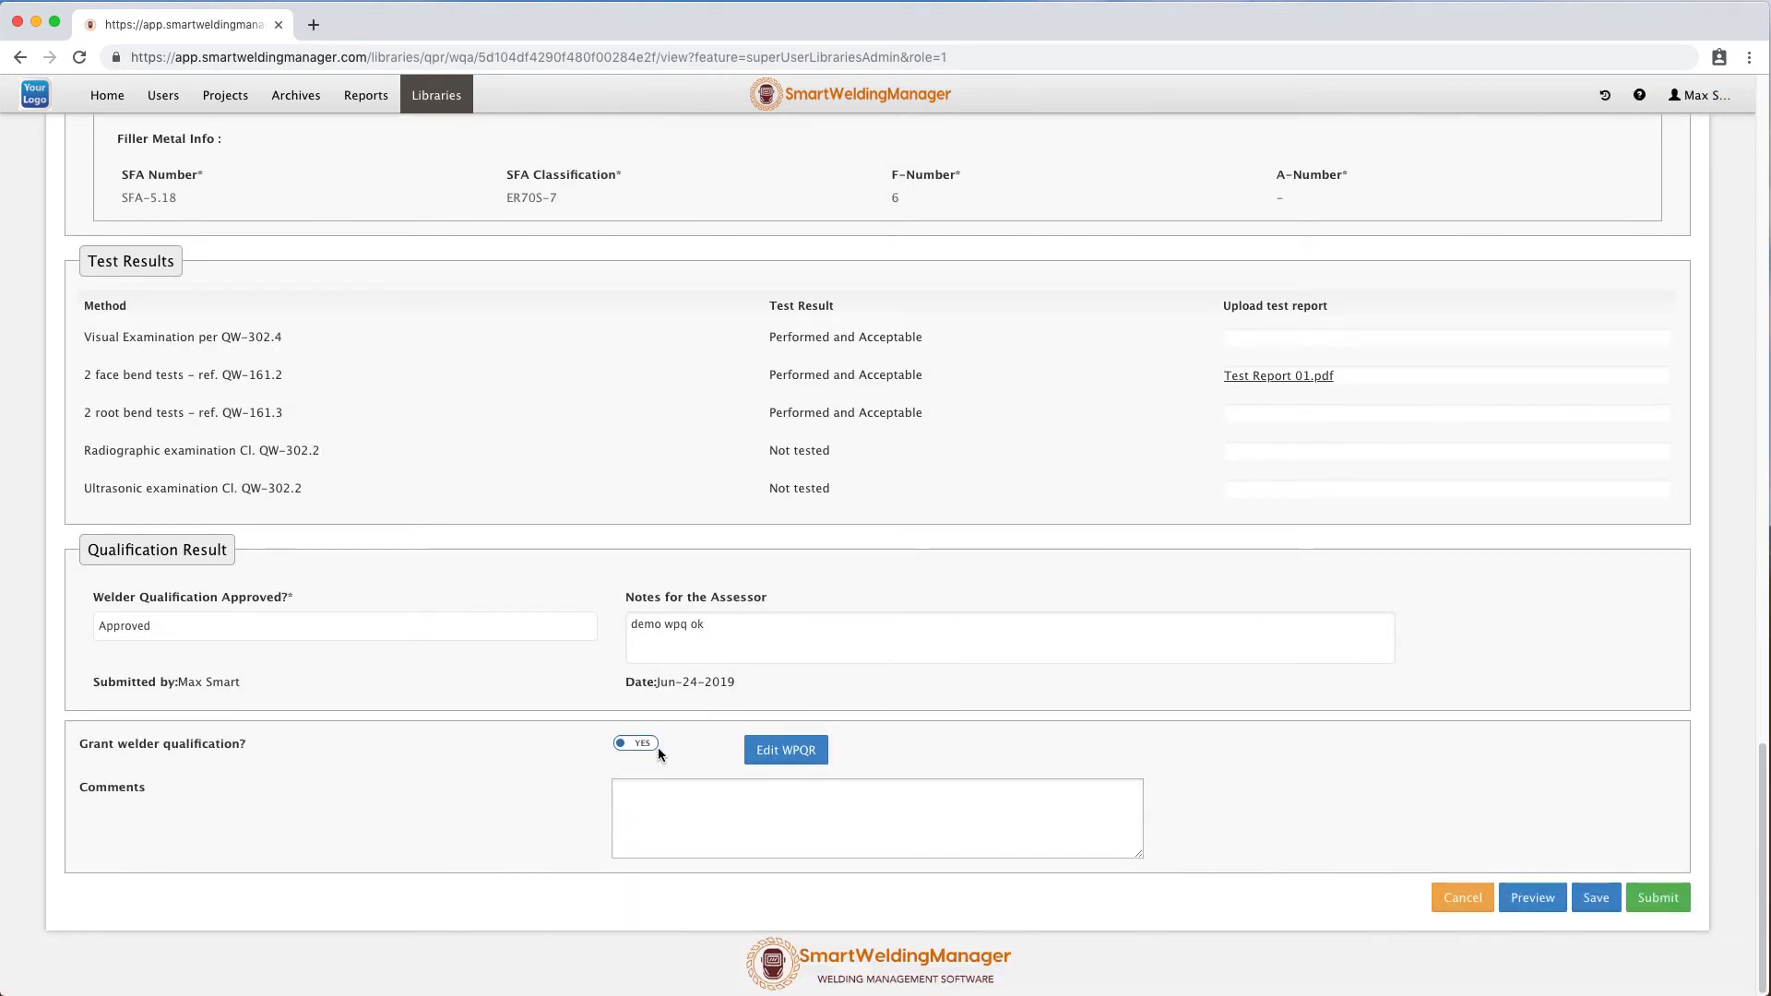
left_click(647, 750)
left_click(636, 749)
left_click(669, 805)
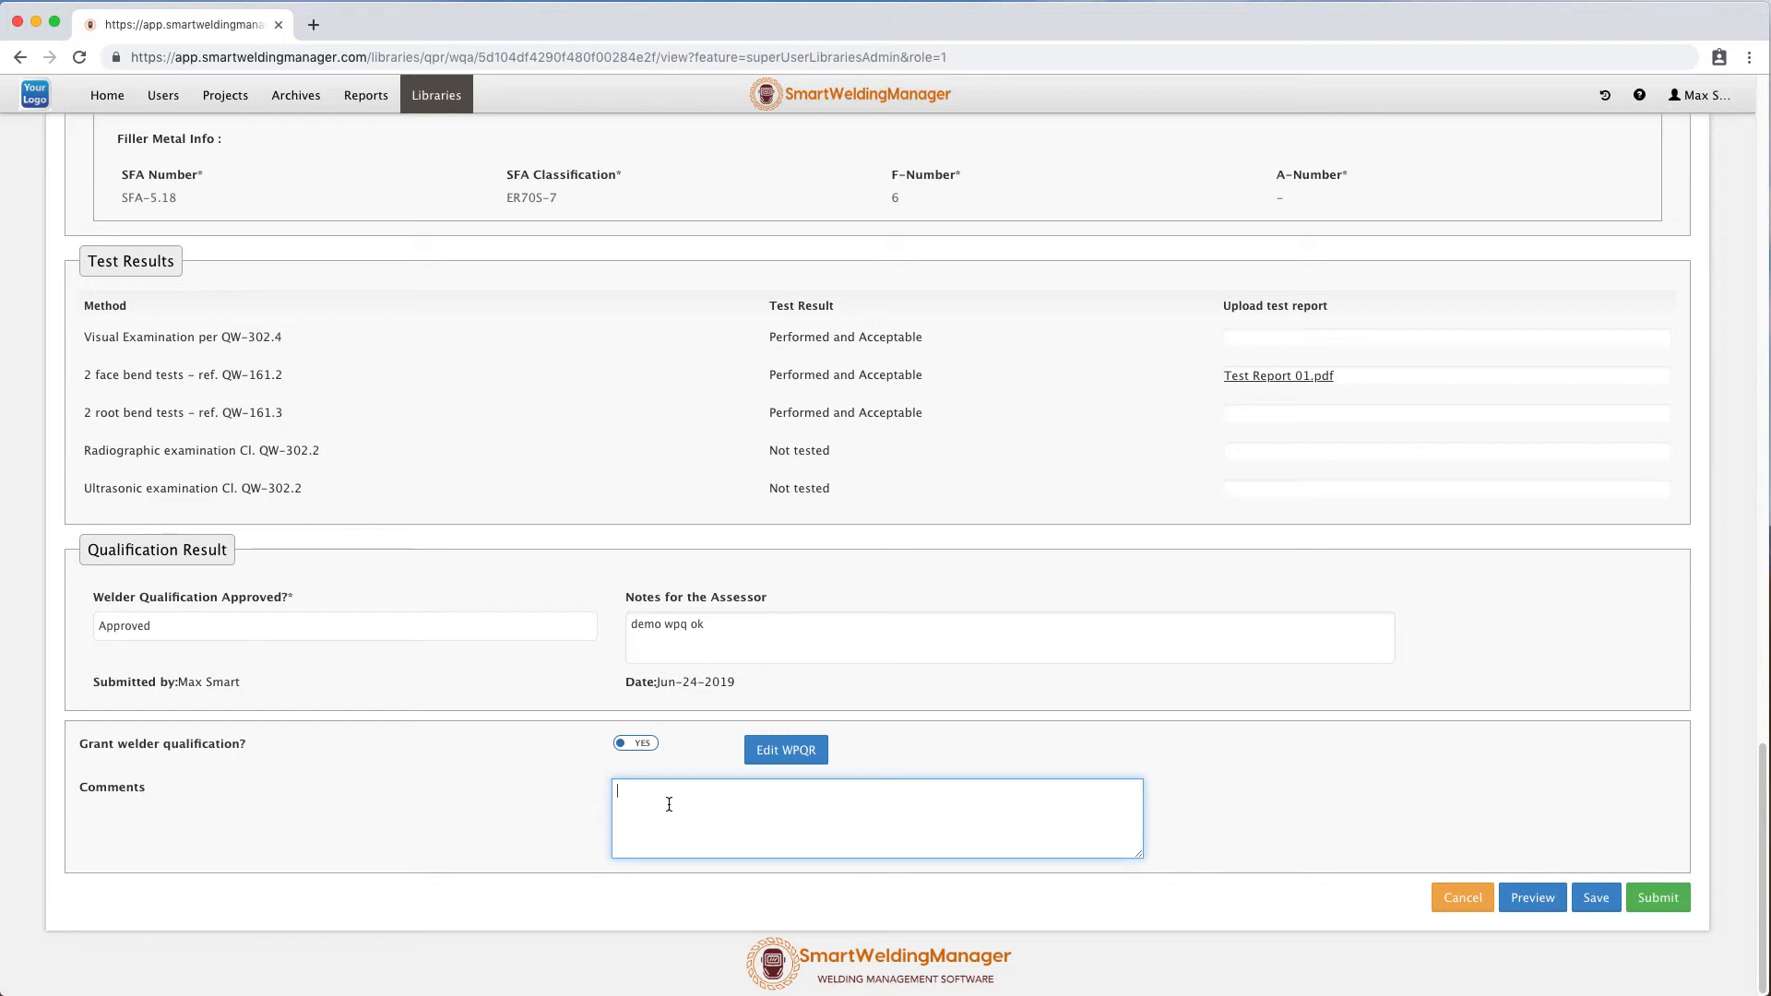
type("assessed ok")
left_click(1683, 901)
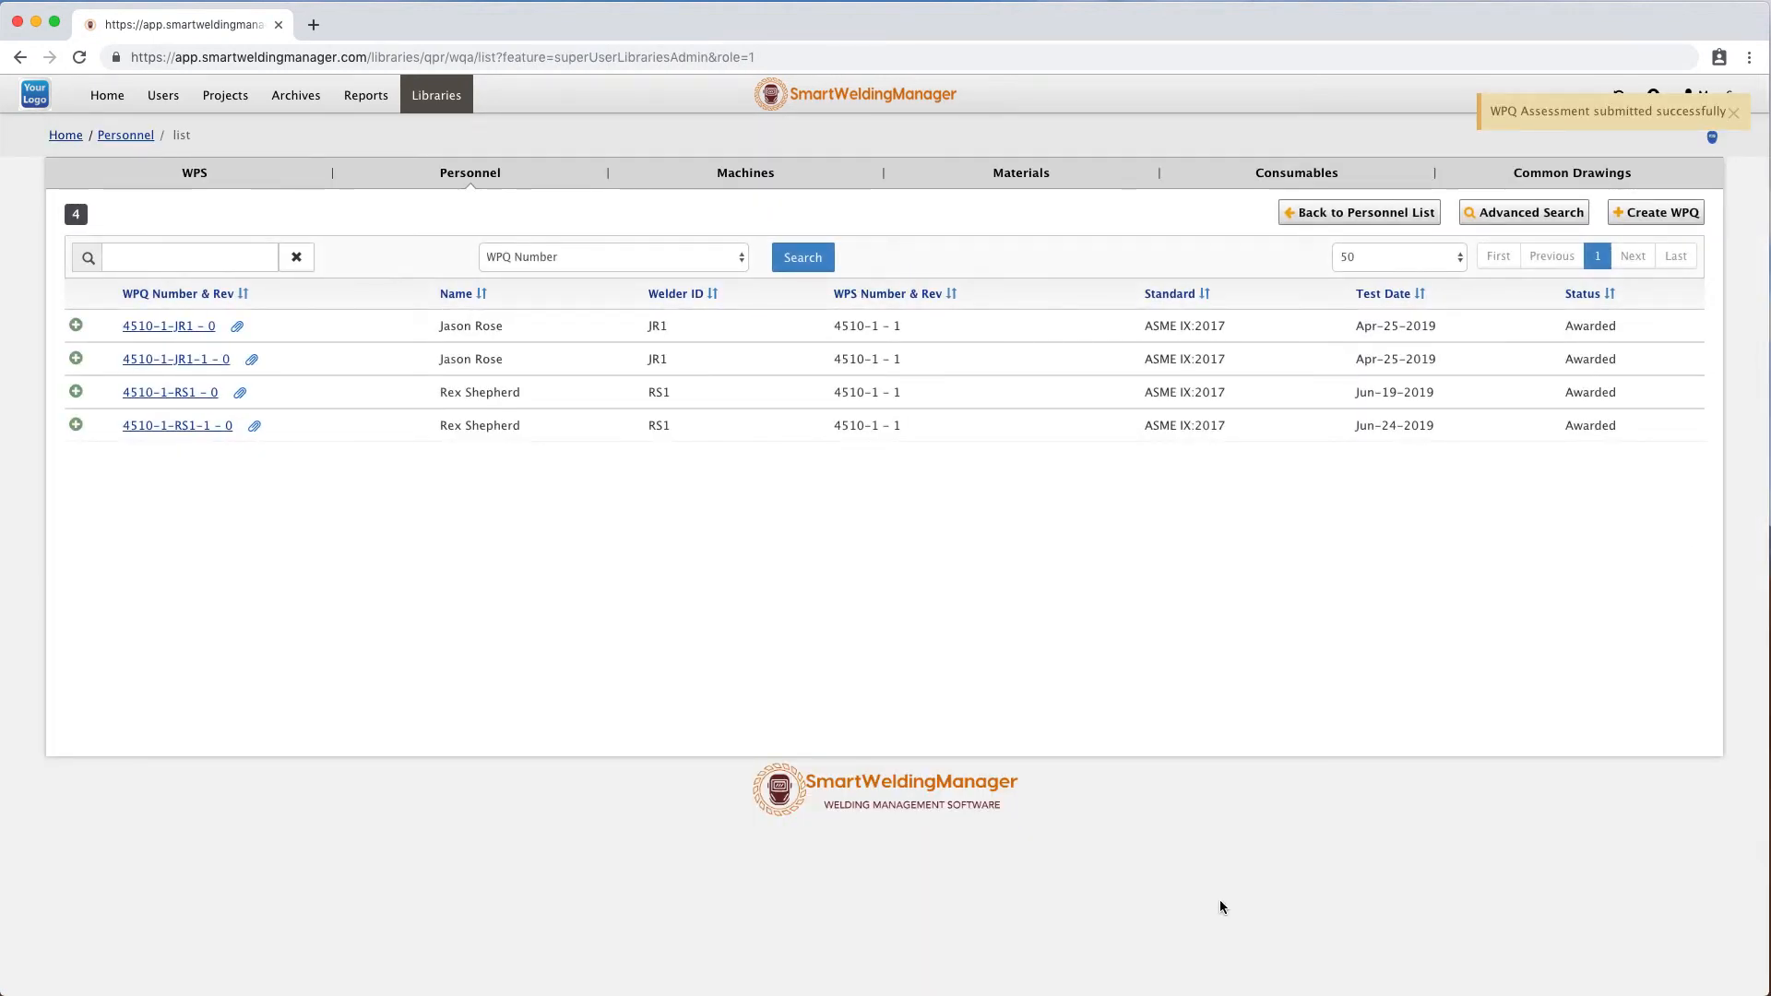
Expand the 4510-1-RS1-1 row, open its certificate PDF, review it including the linked test report, and close it.
left_click(76, 425)
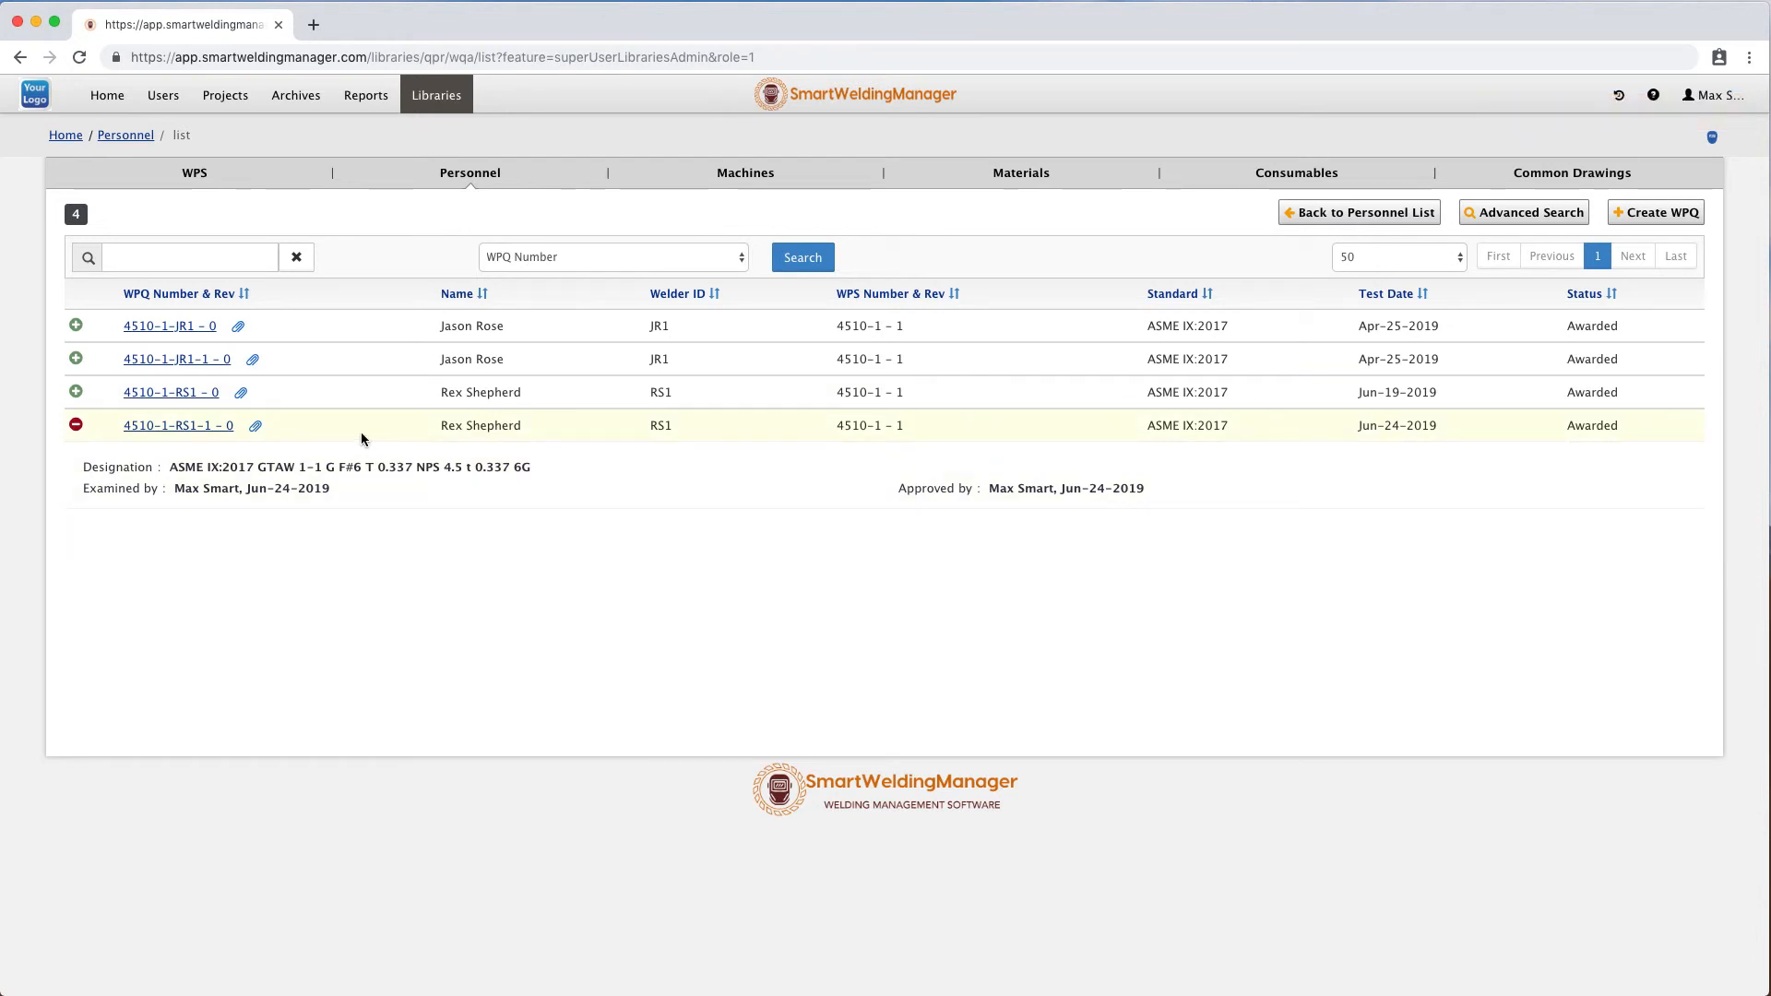
left_click(257, 429)
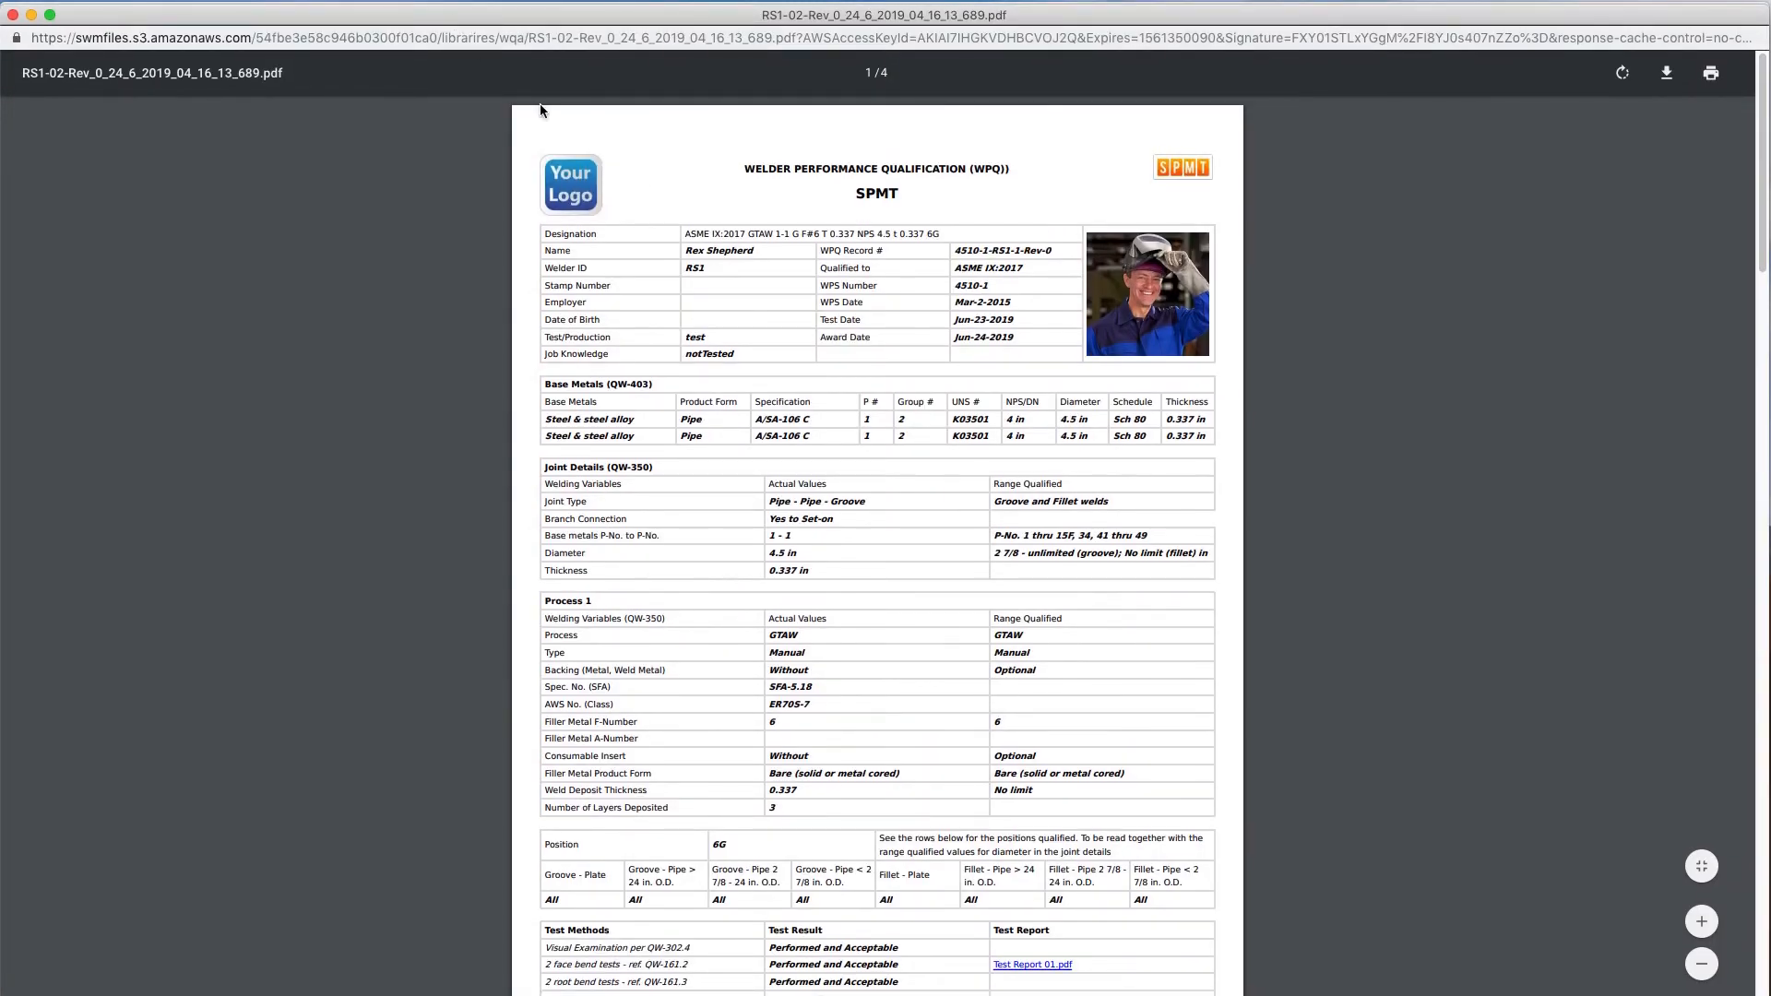
left_click(1702, 922)
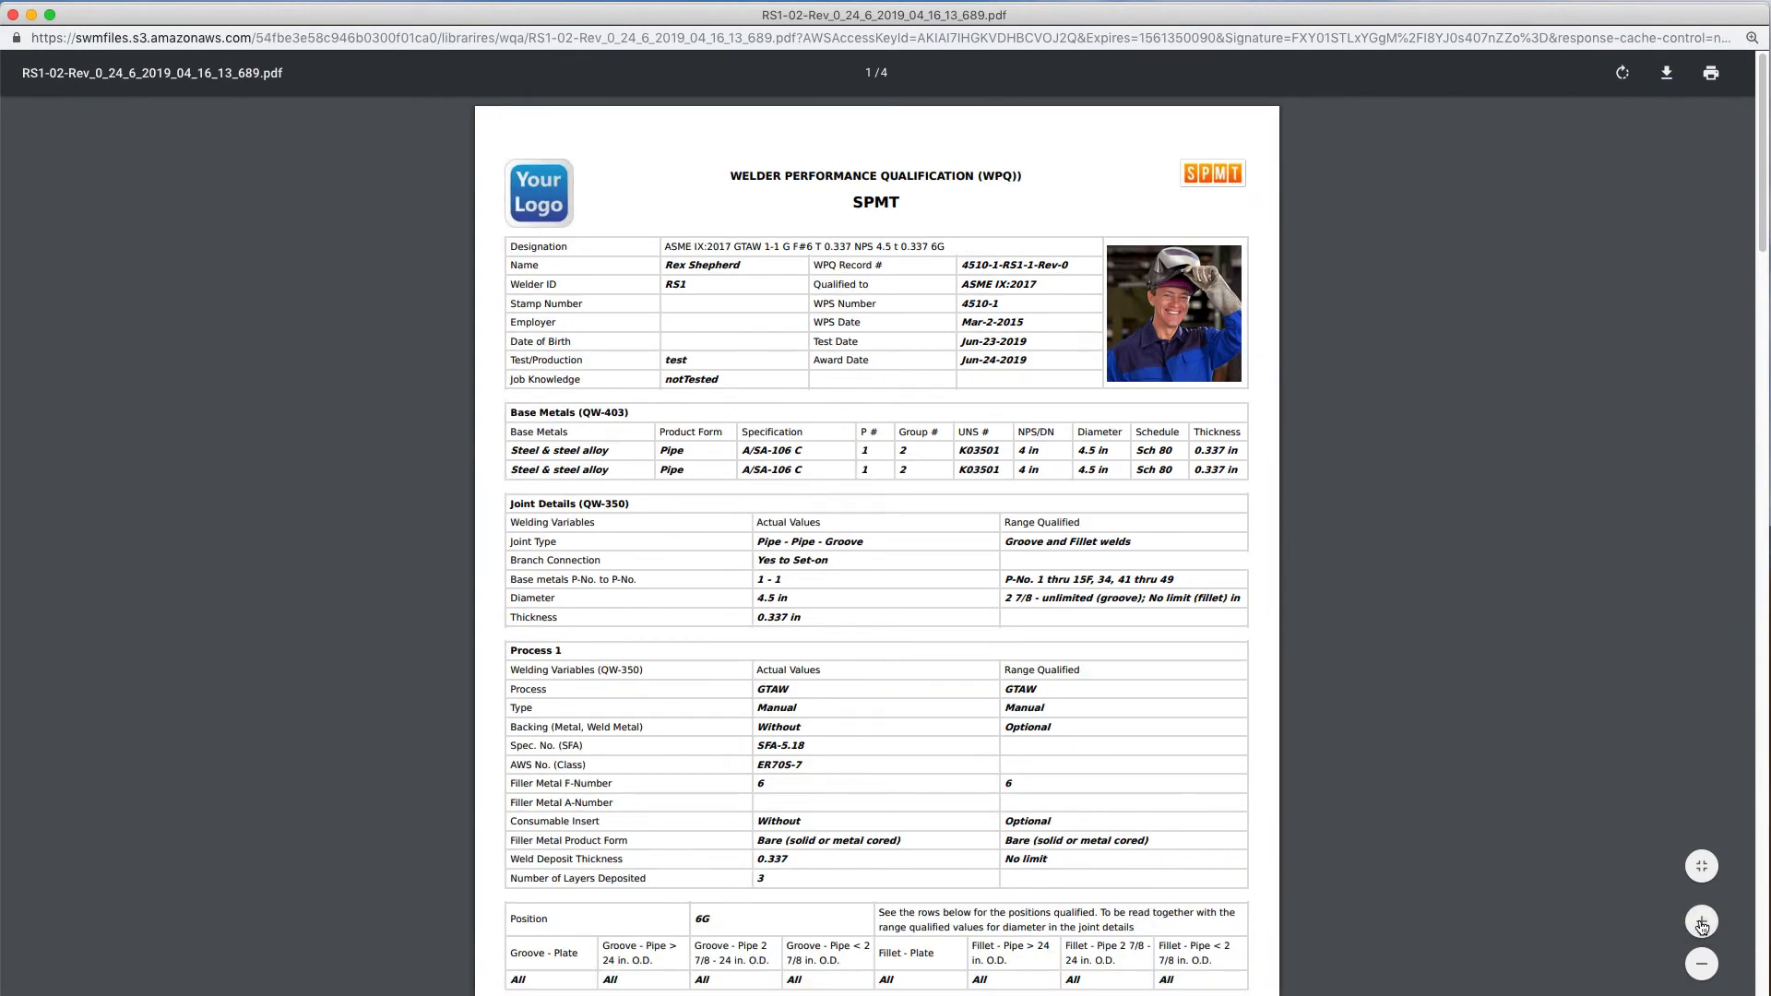
left_click(1702, 922)
scroll(830, 465, "down", 4)
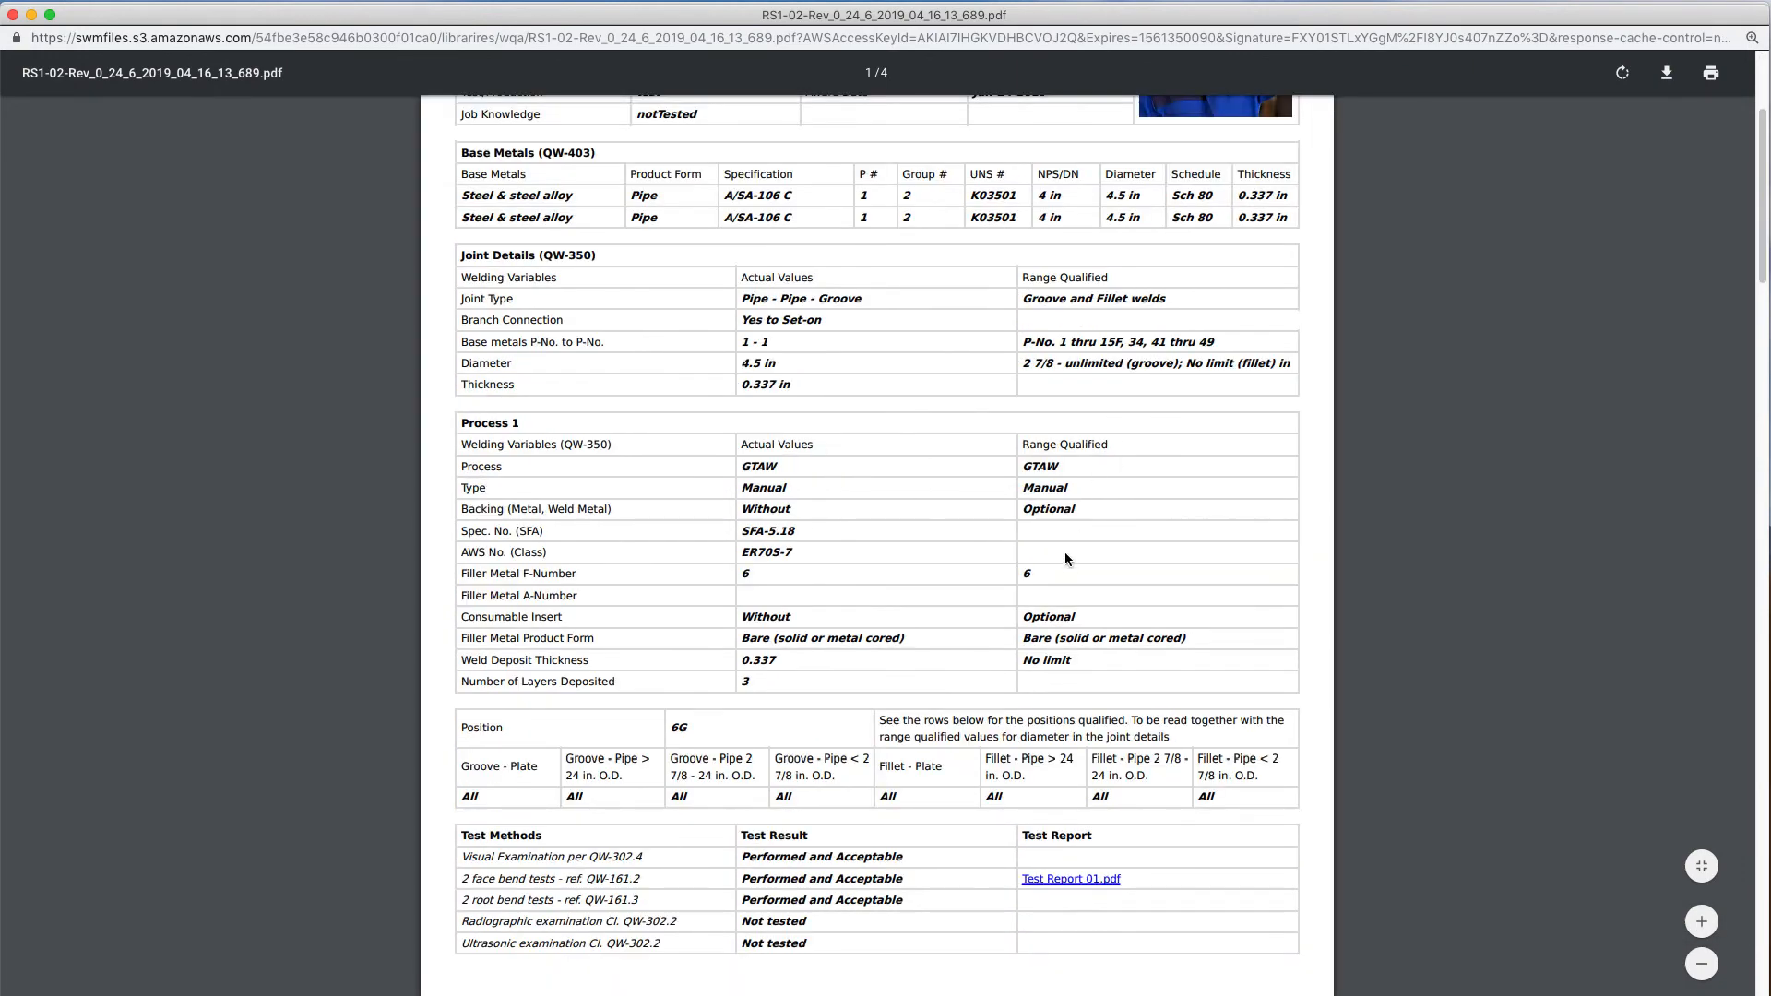
scroll(1065, 558, "down", 3)
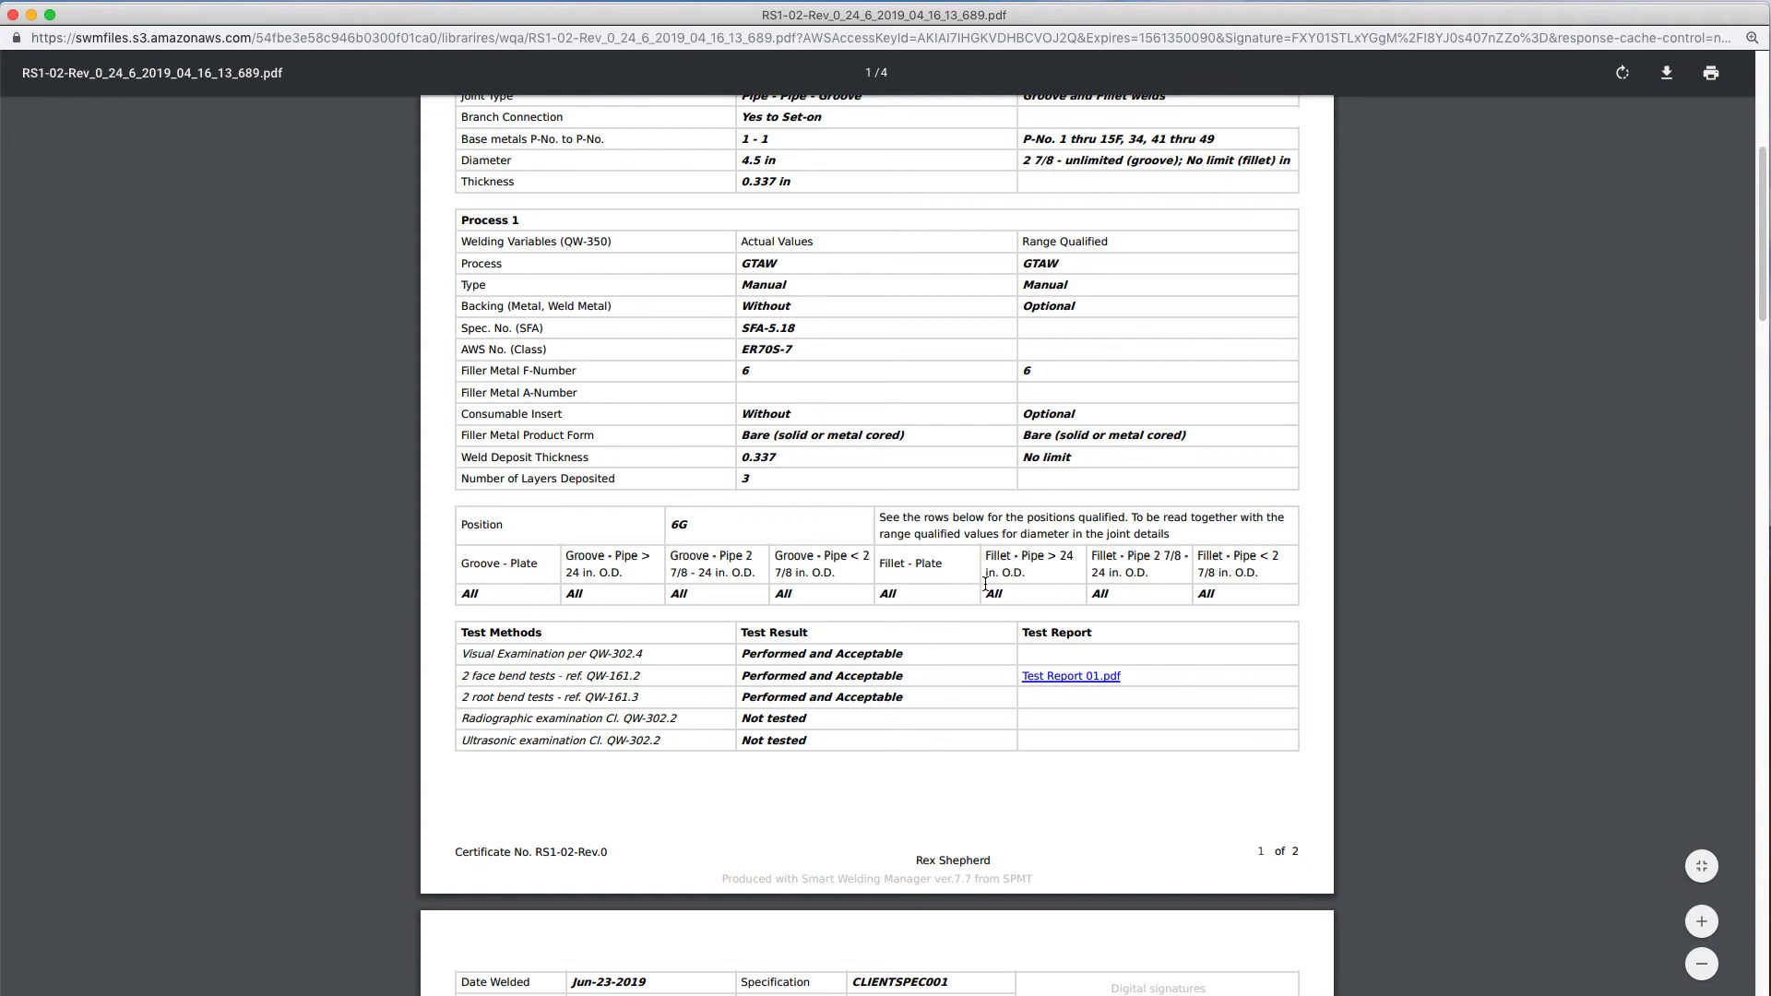
scroll(985, 583, "down", 2)
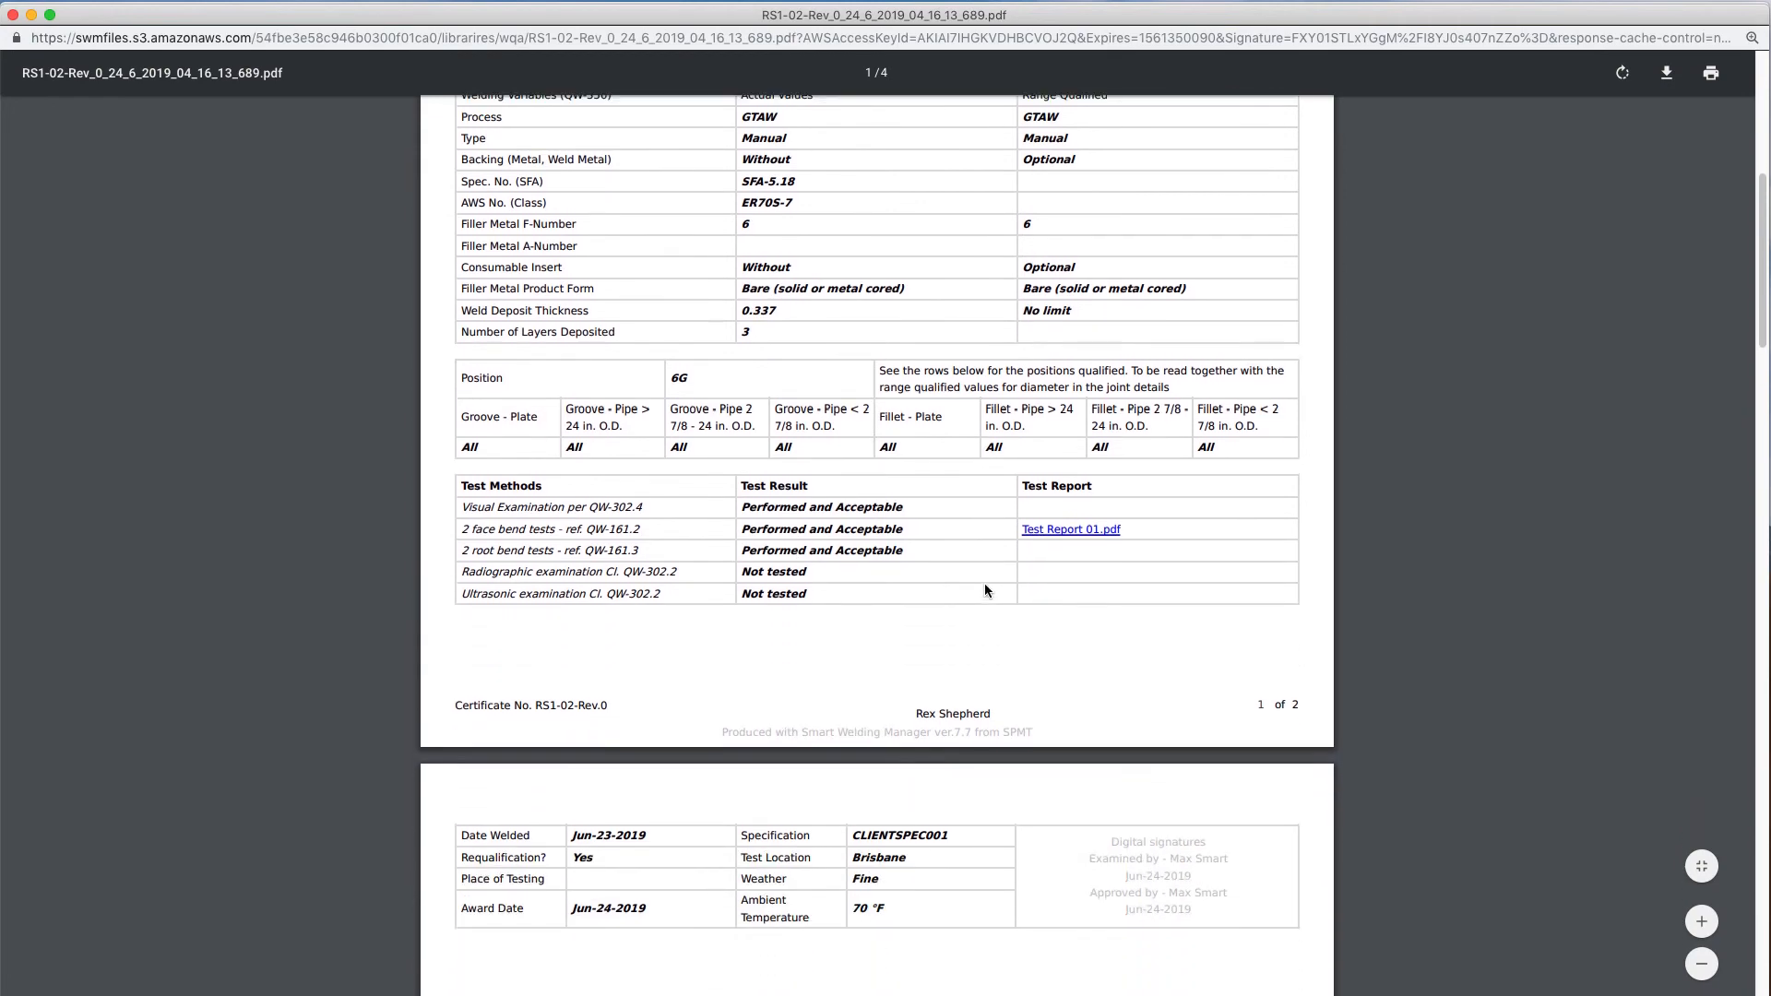
left_click(1044, 530)
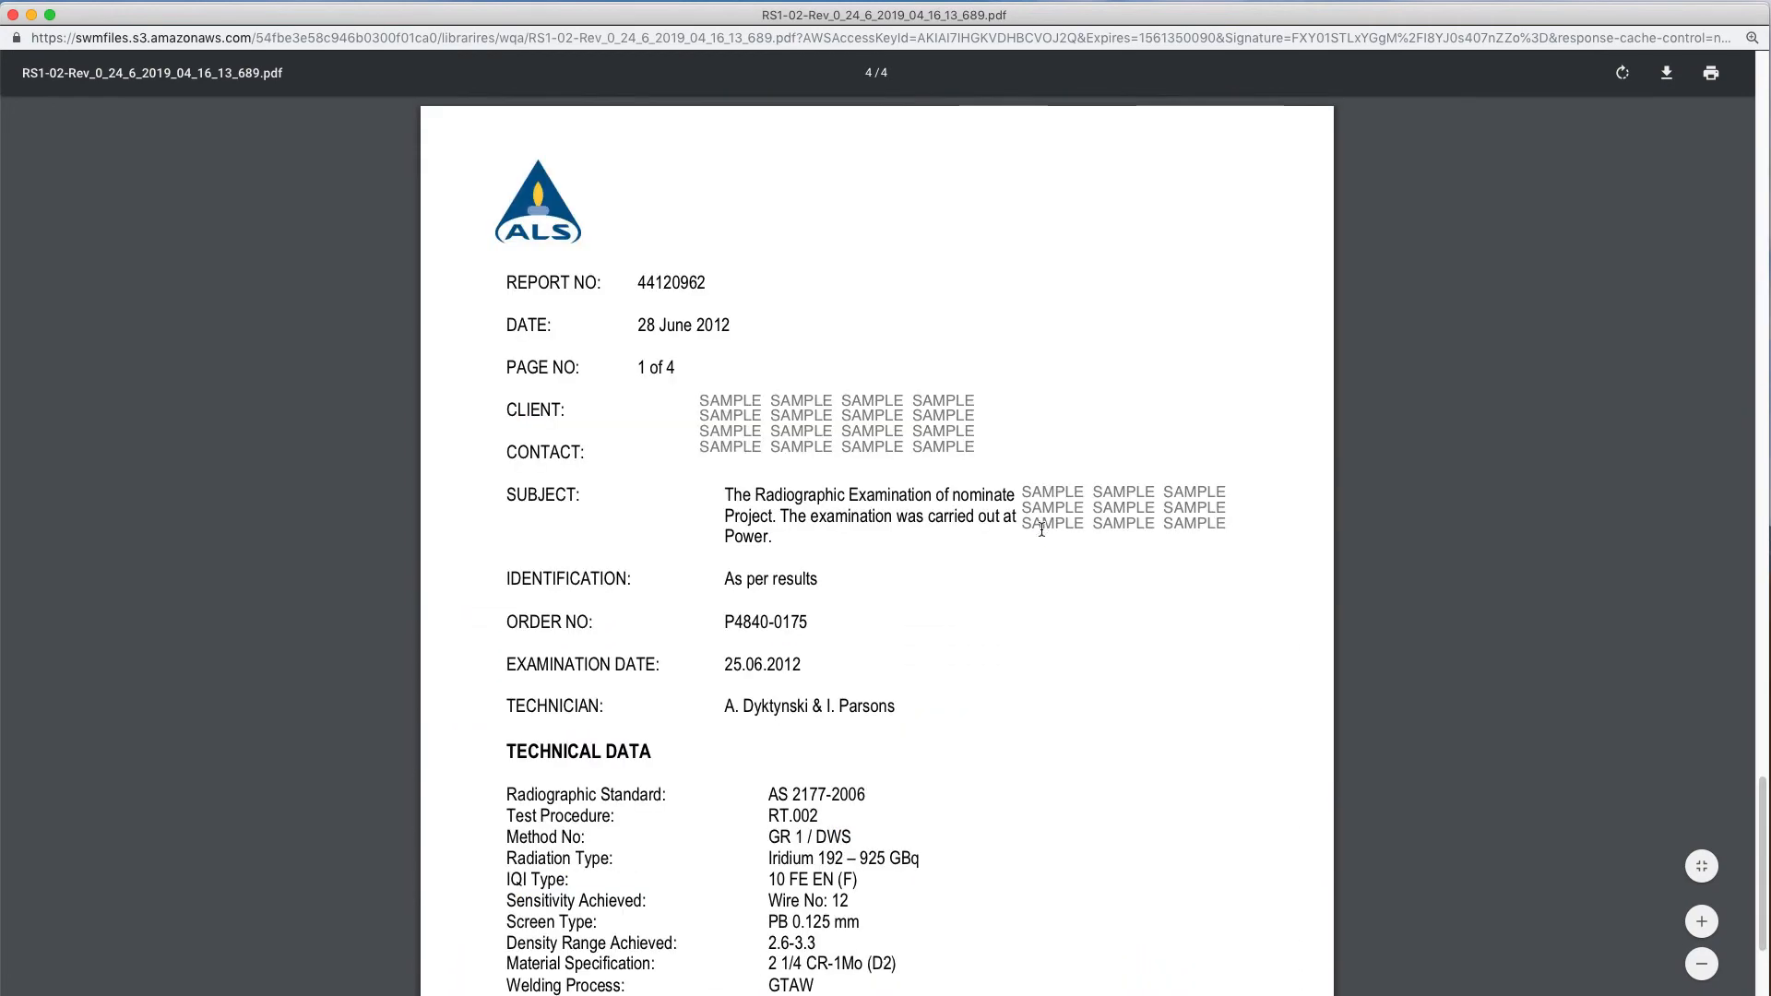
scroll(1031, 553, "down", 5)
scroll(1031, 555, "up", 15)
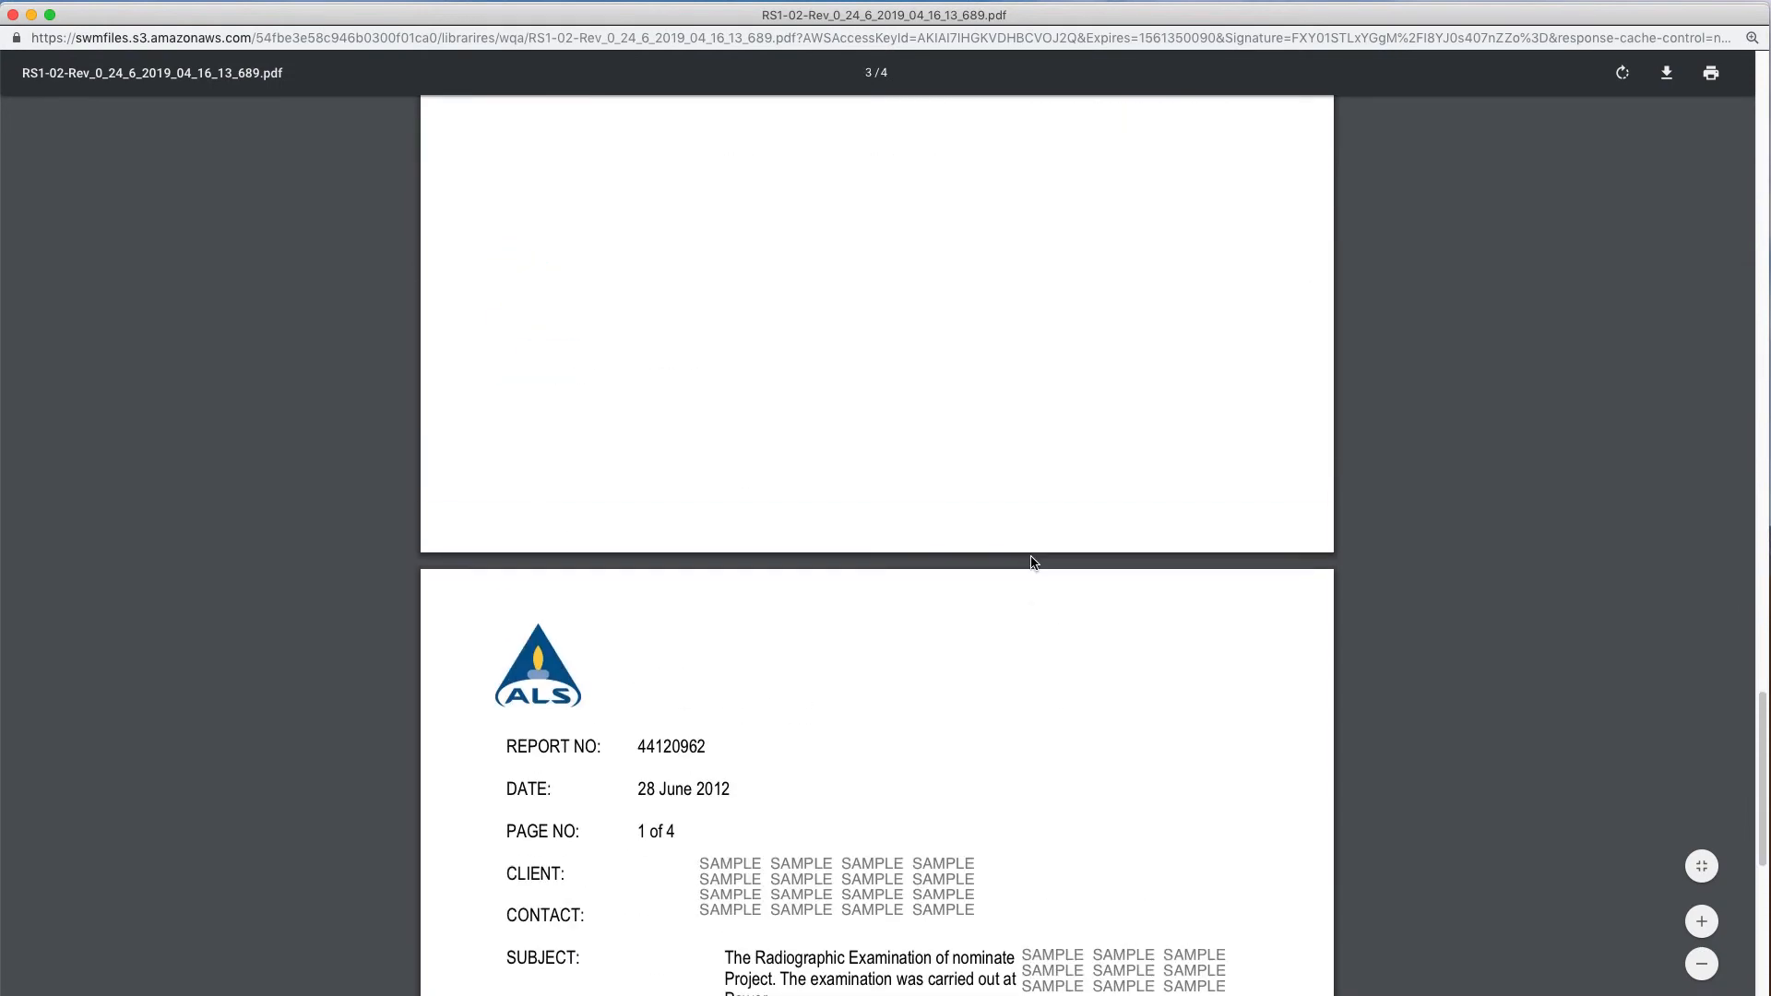
scroll(1031, 561, "up", 15)
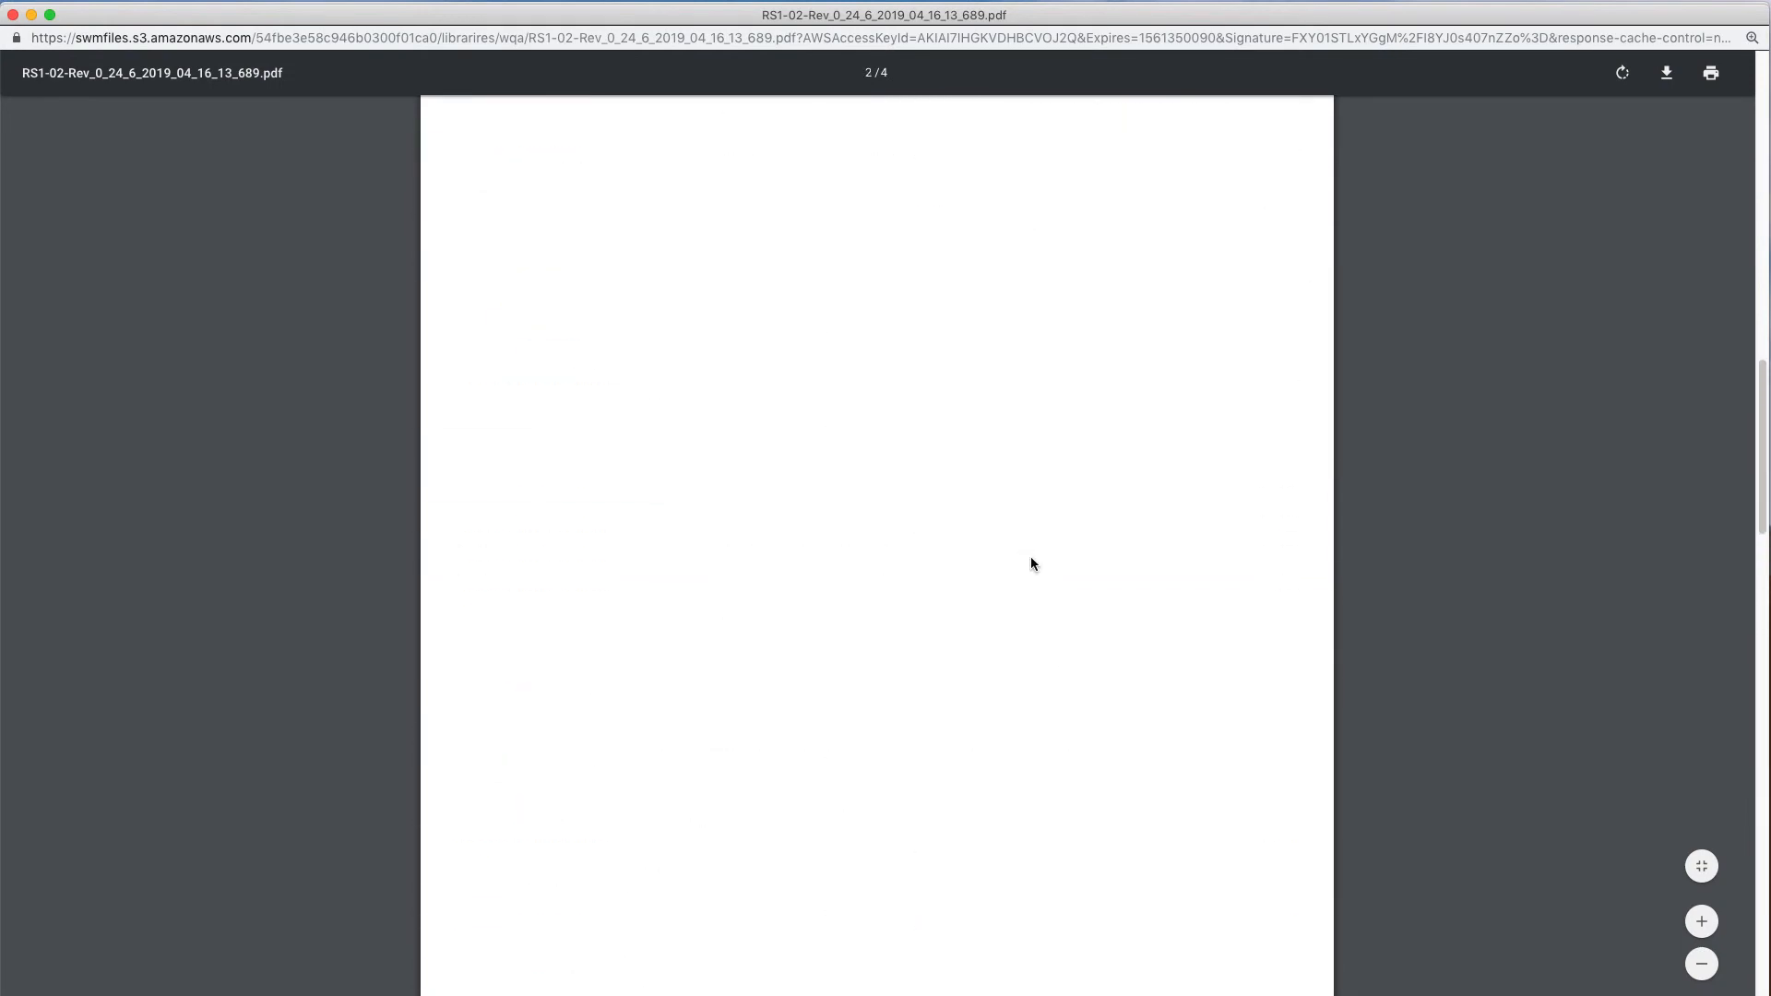
left_click(13, 15)
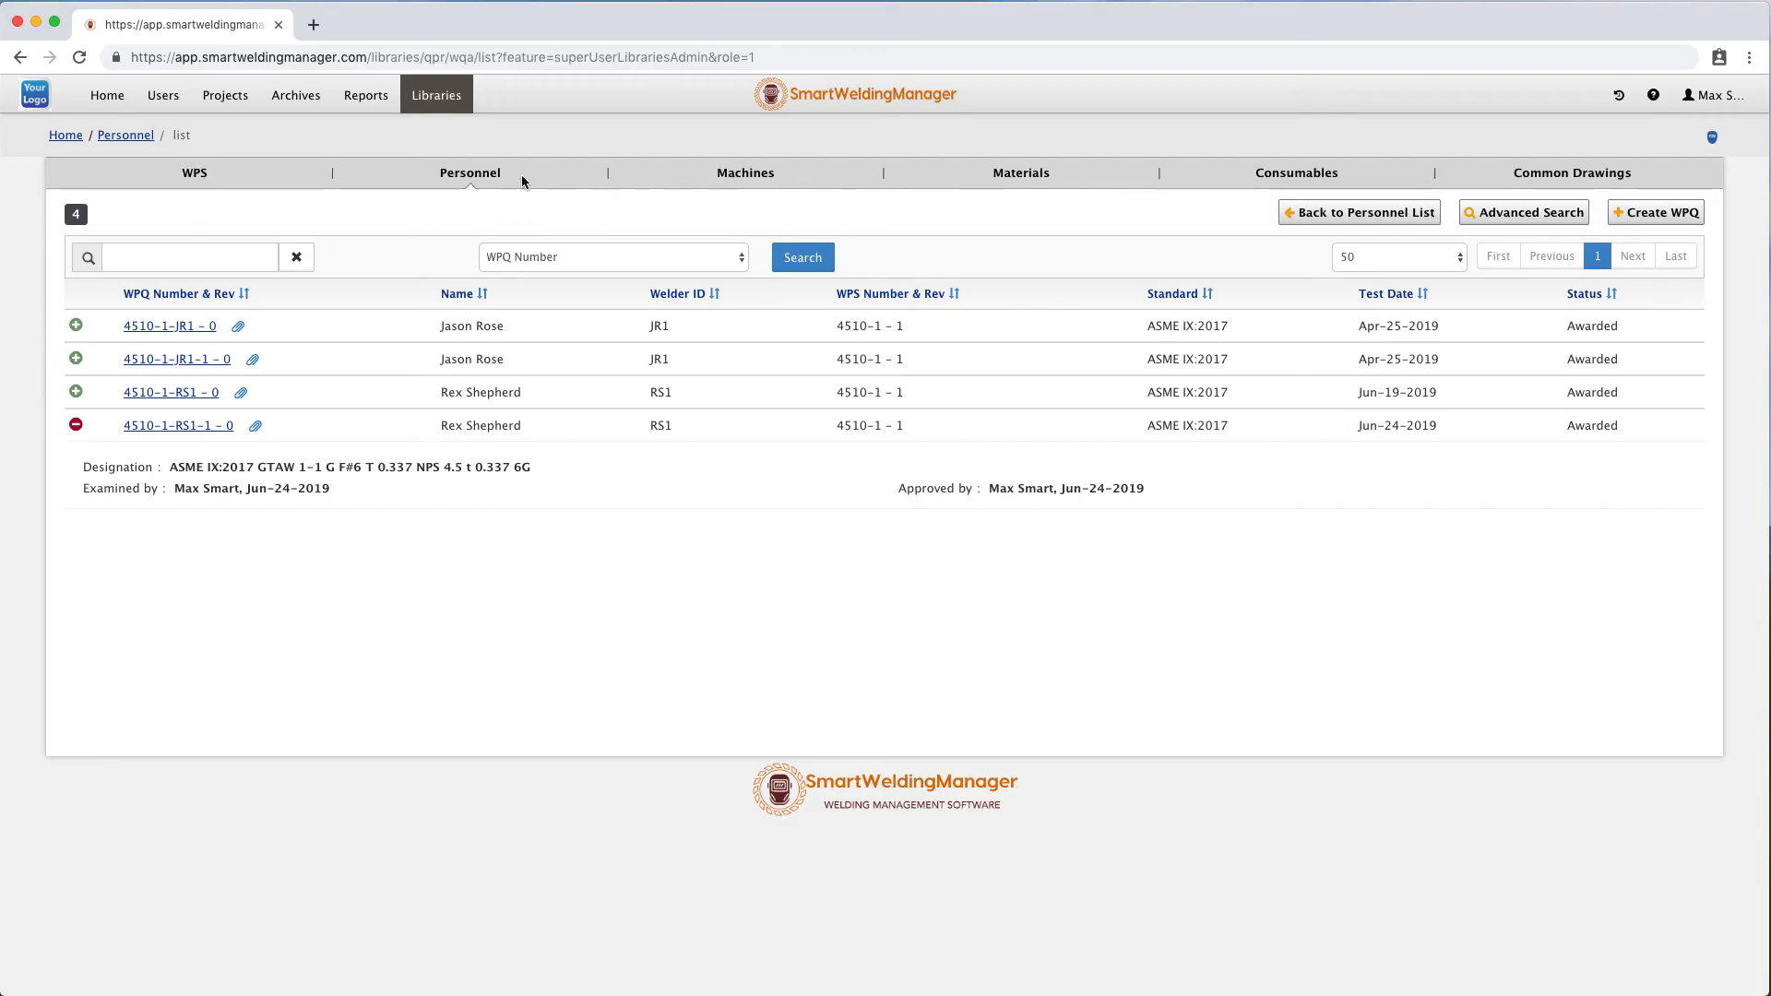
Open welder RS1's personnel details to review the qualified WPS records, then return to the personnel list.
left_click(470, 174)
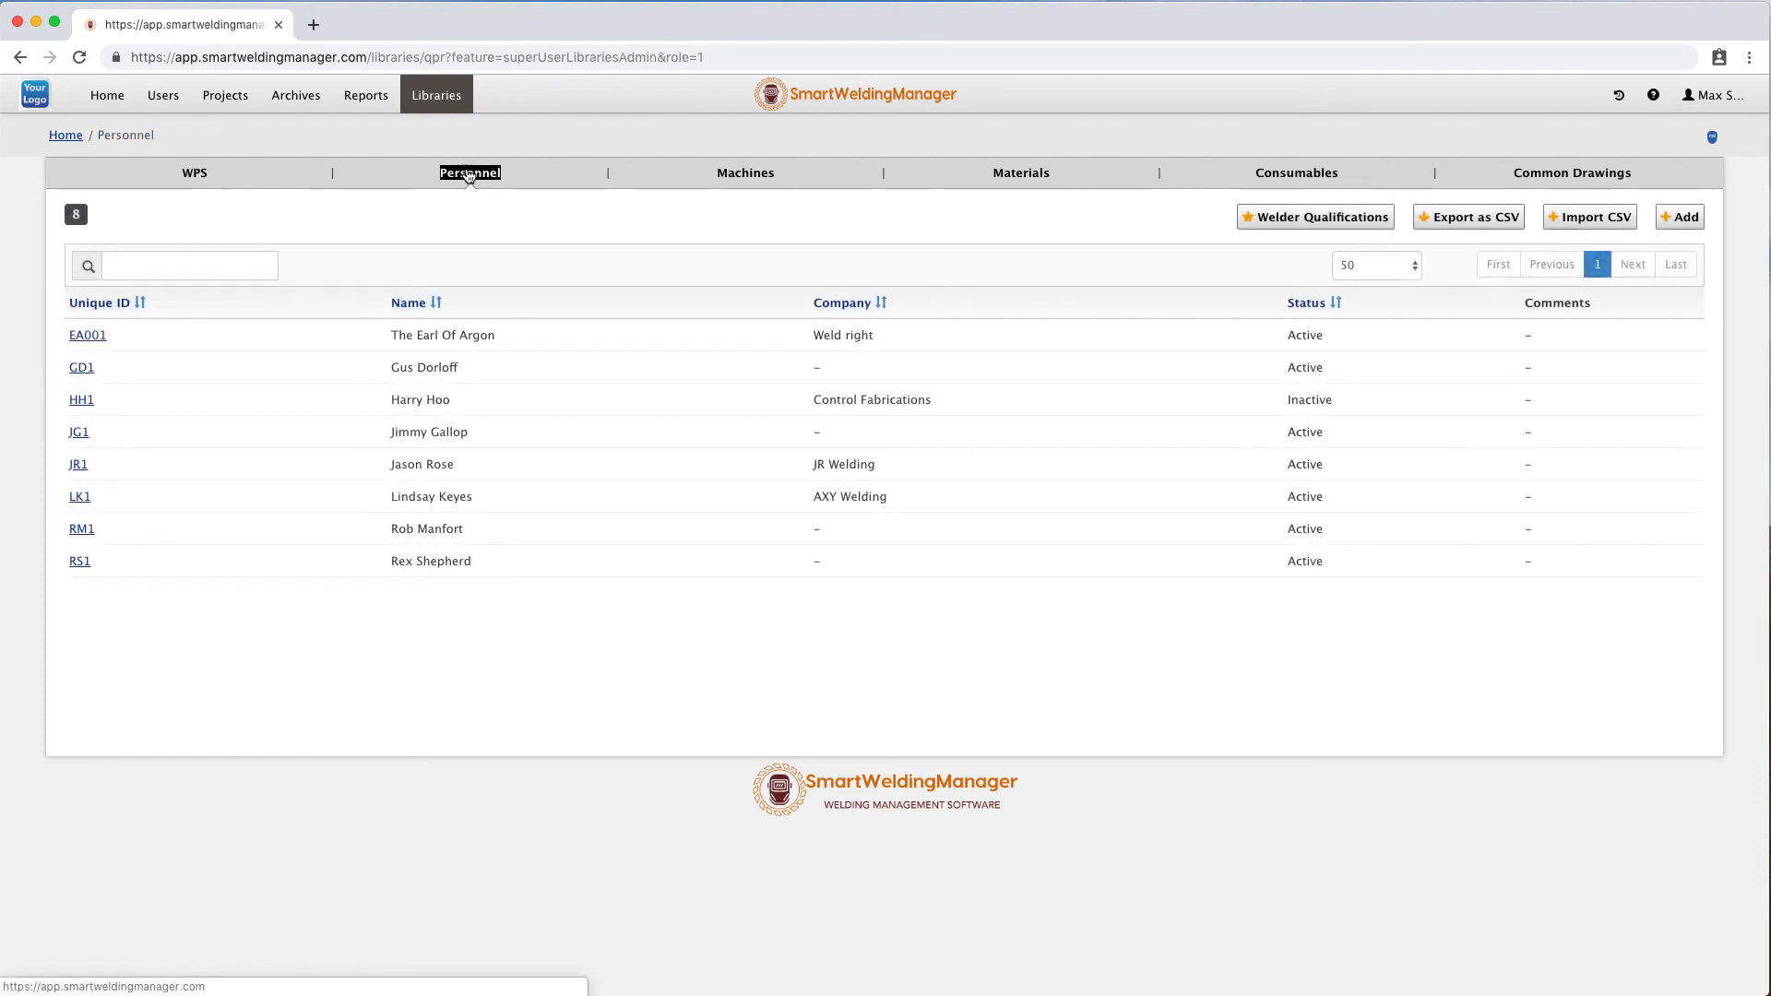
left_click(80, 560)
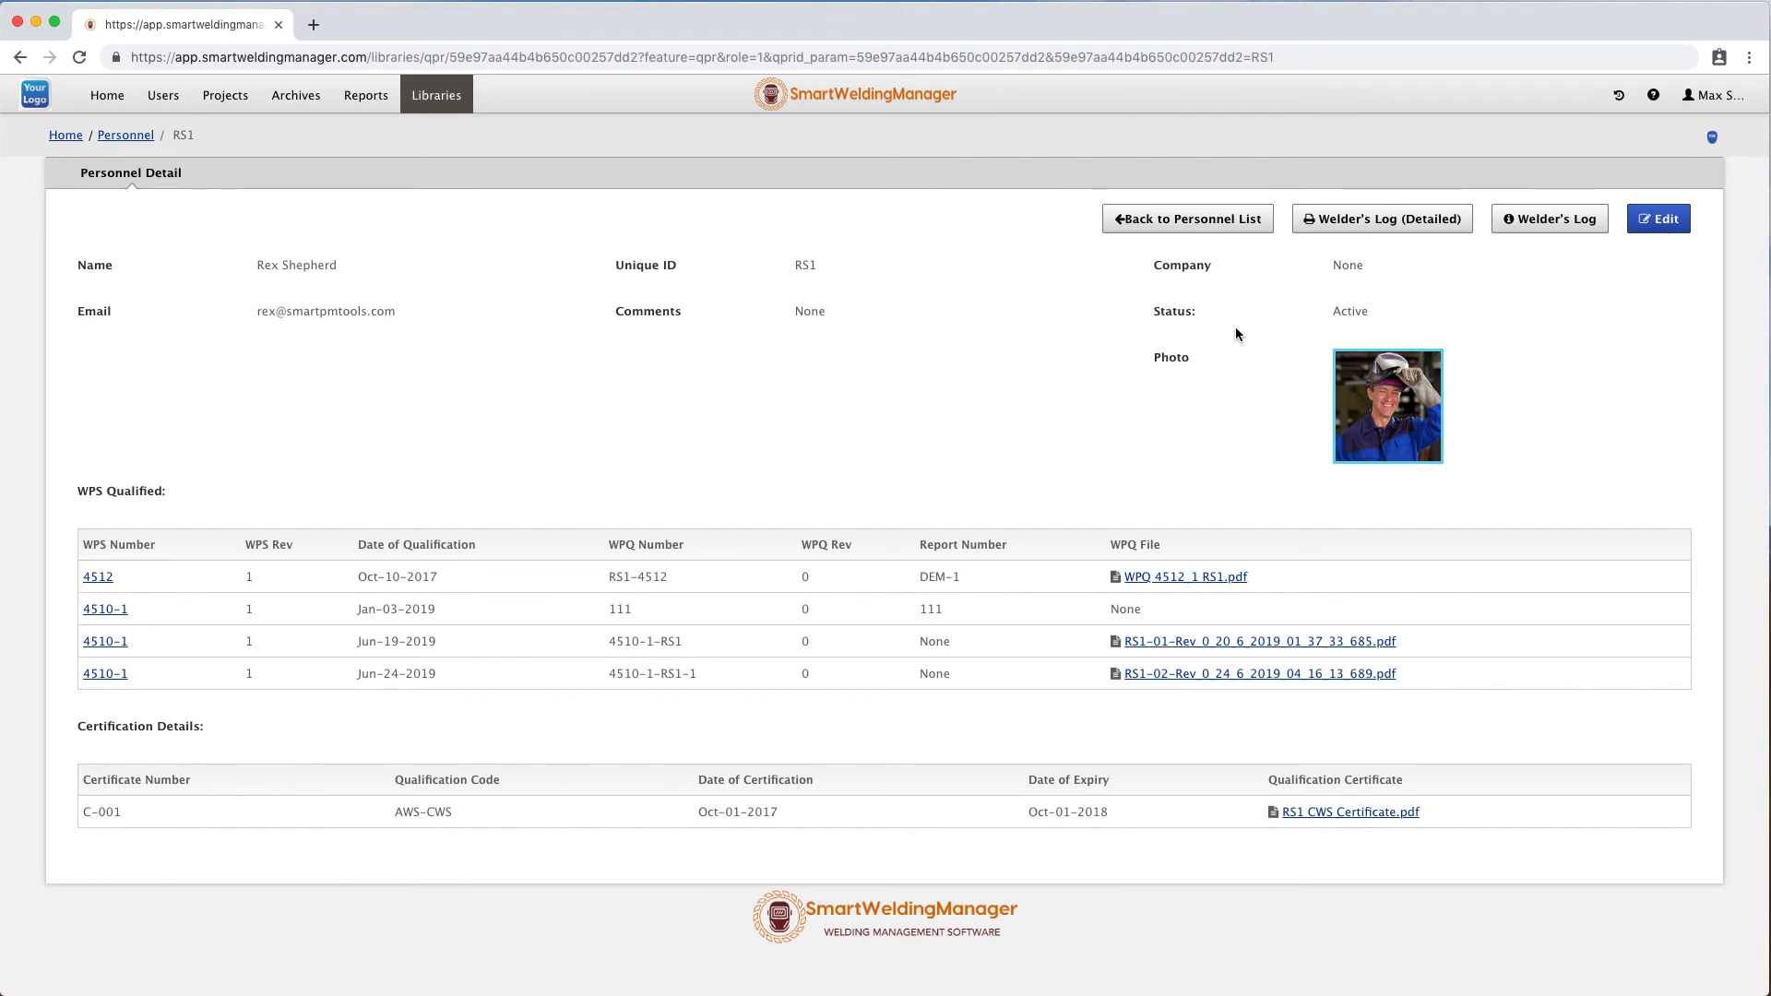
left_click(1184, 216)
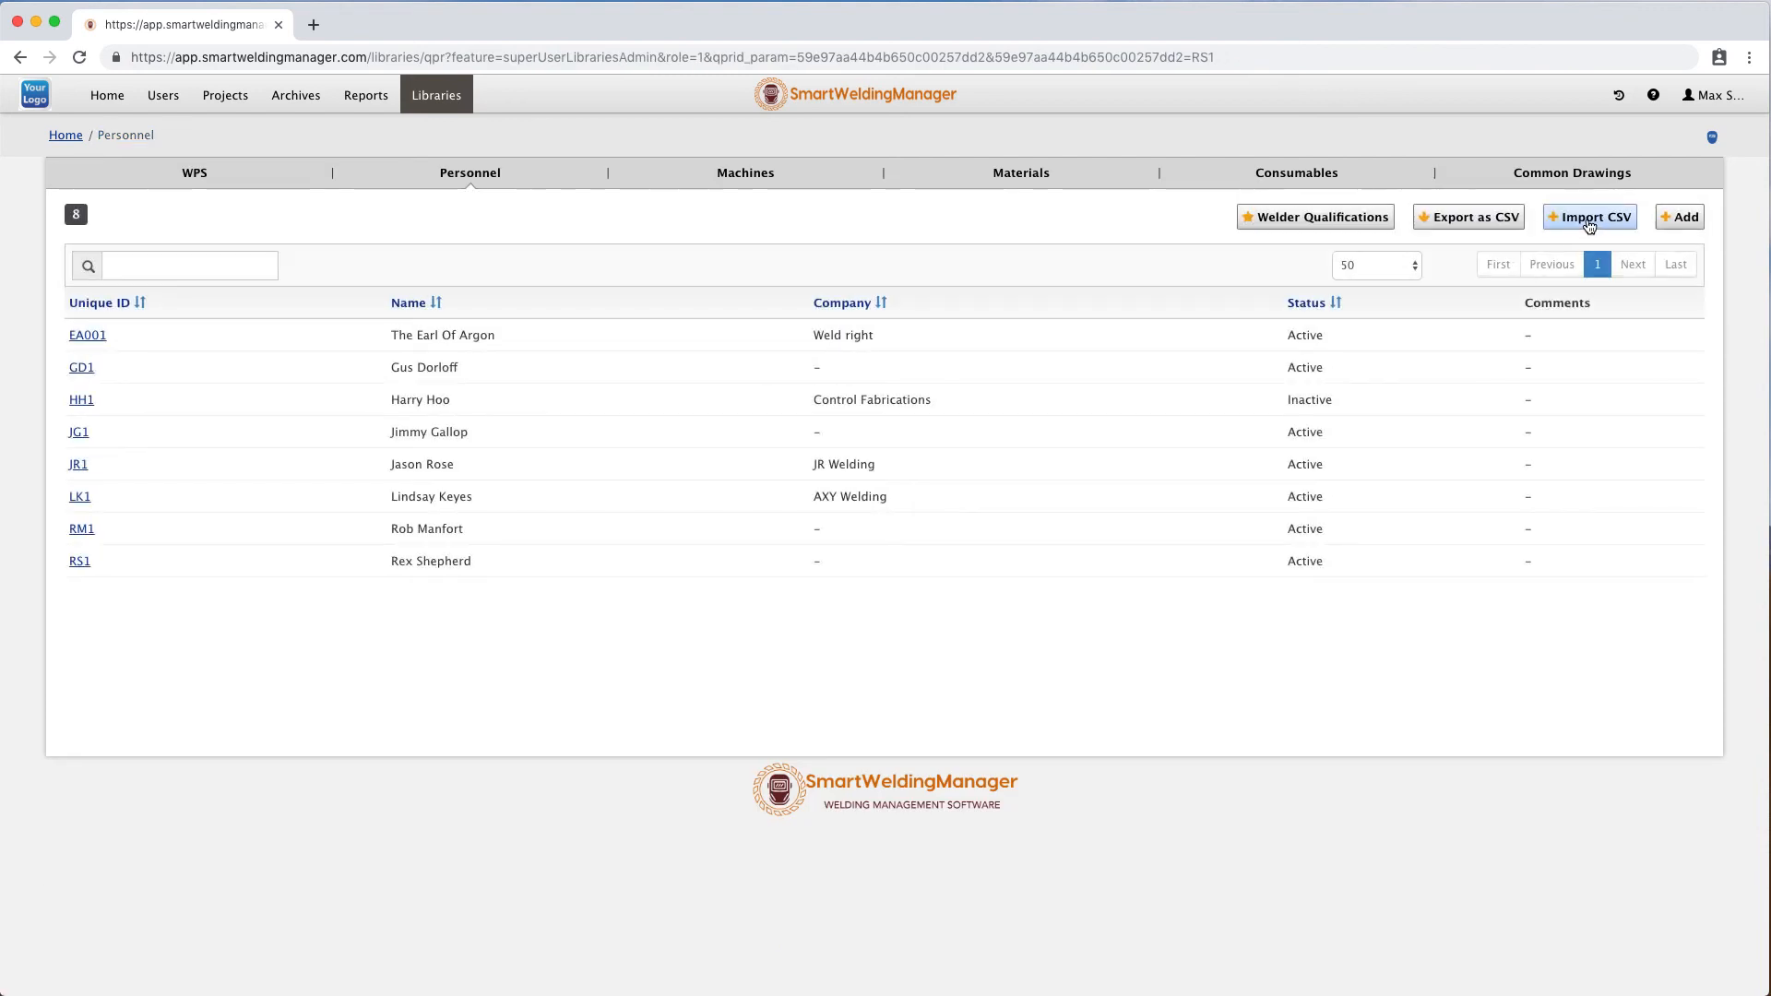
Run an advanced WPQ search matching all criteria for GTAW process and F-Number 6, review the results, and return to the WPQ list.
left_click(1349, 219)
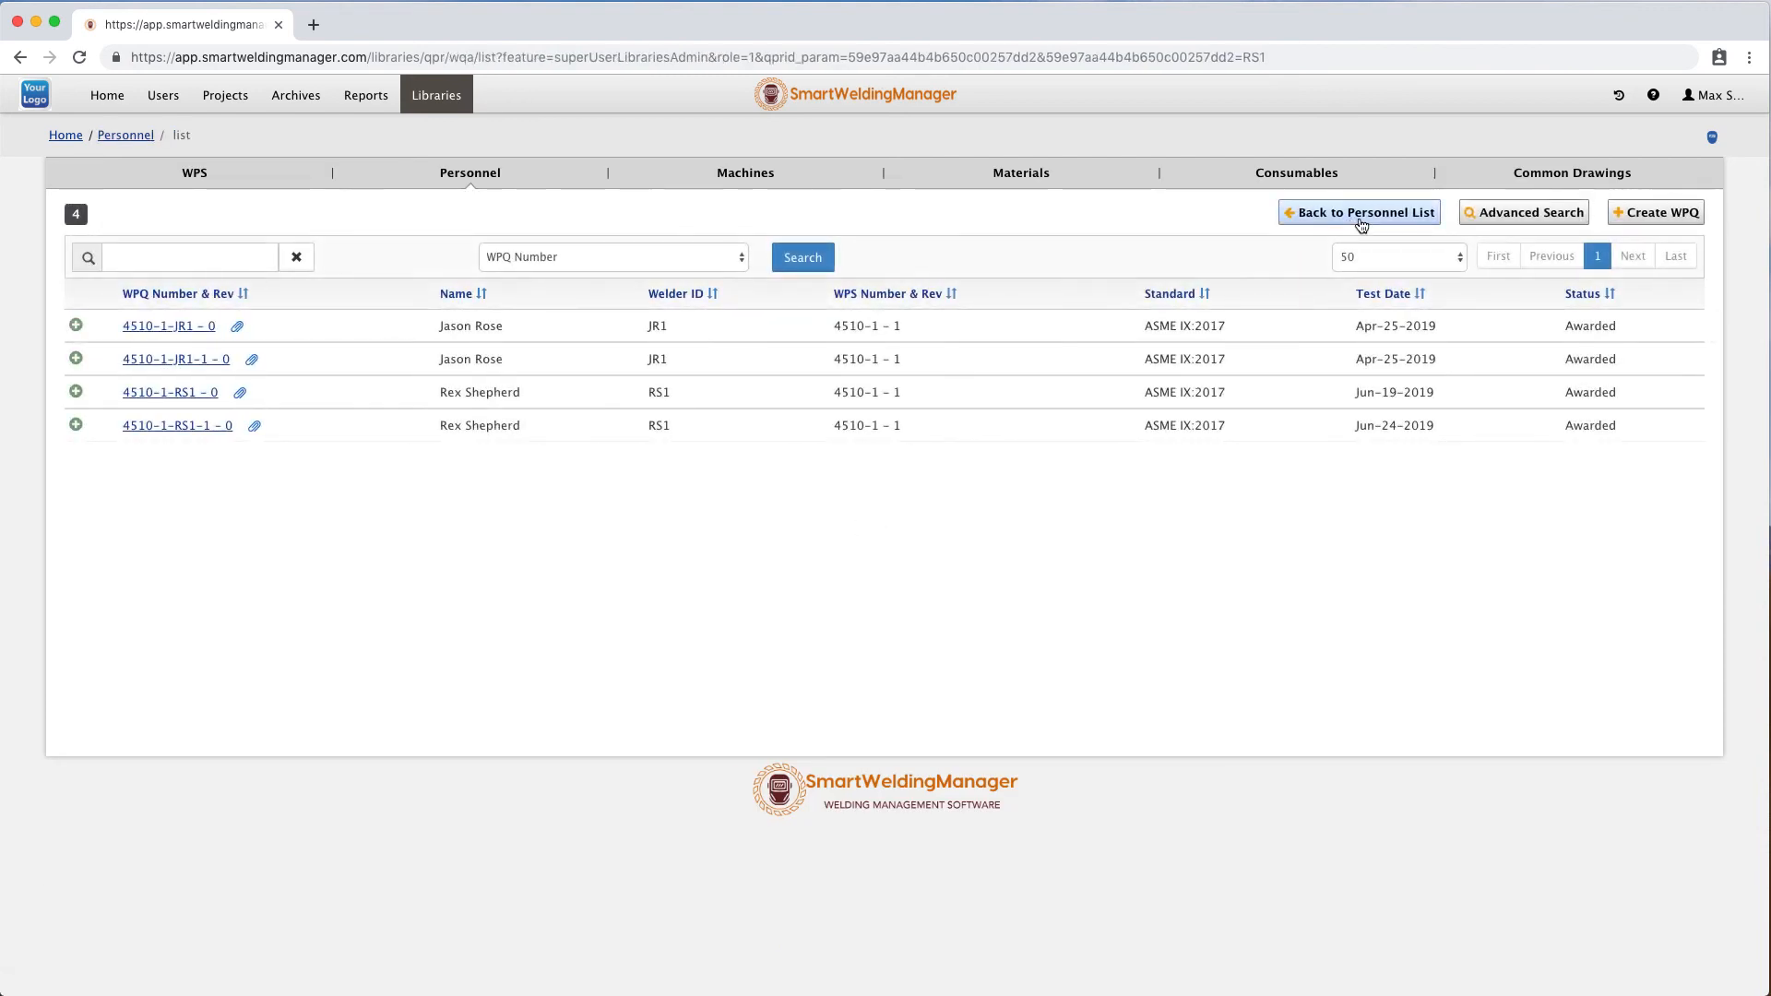
left_click(1502, 219)
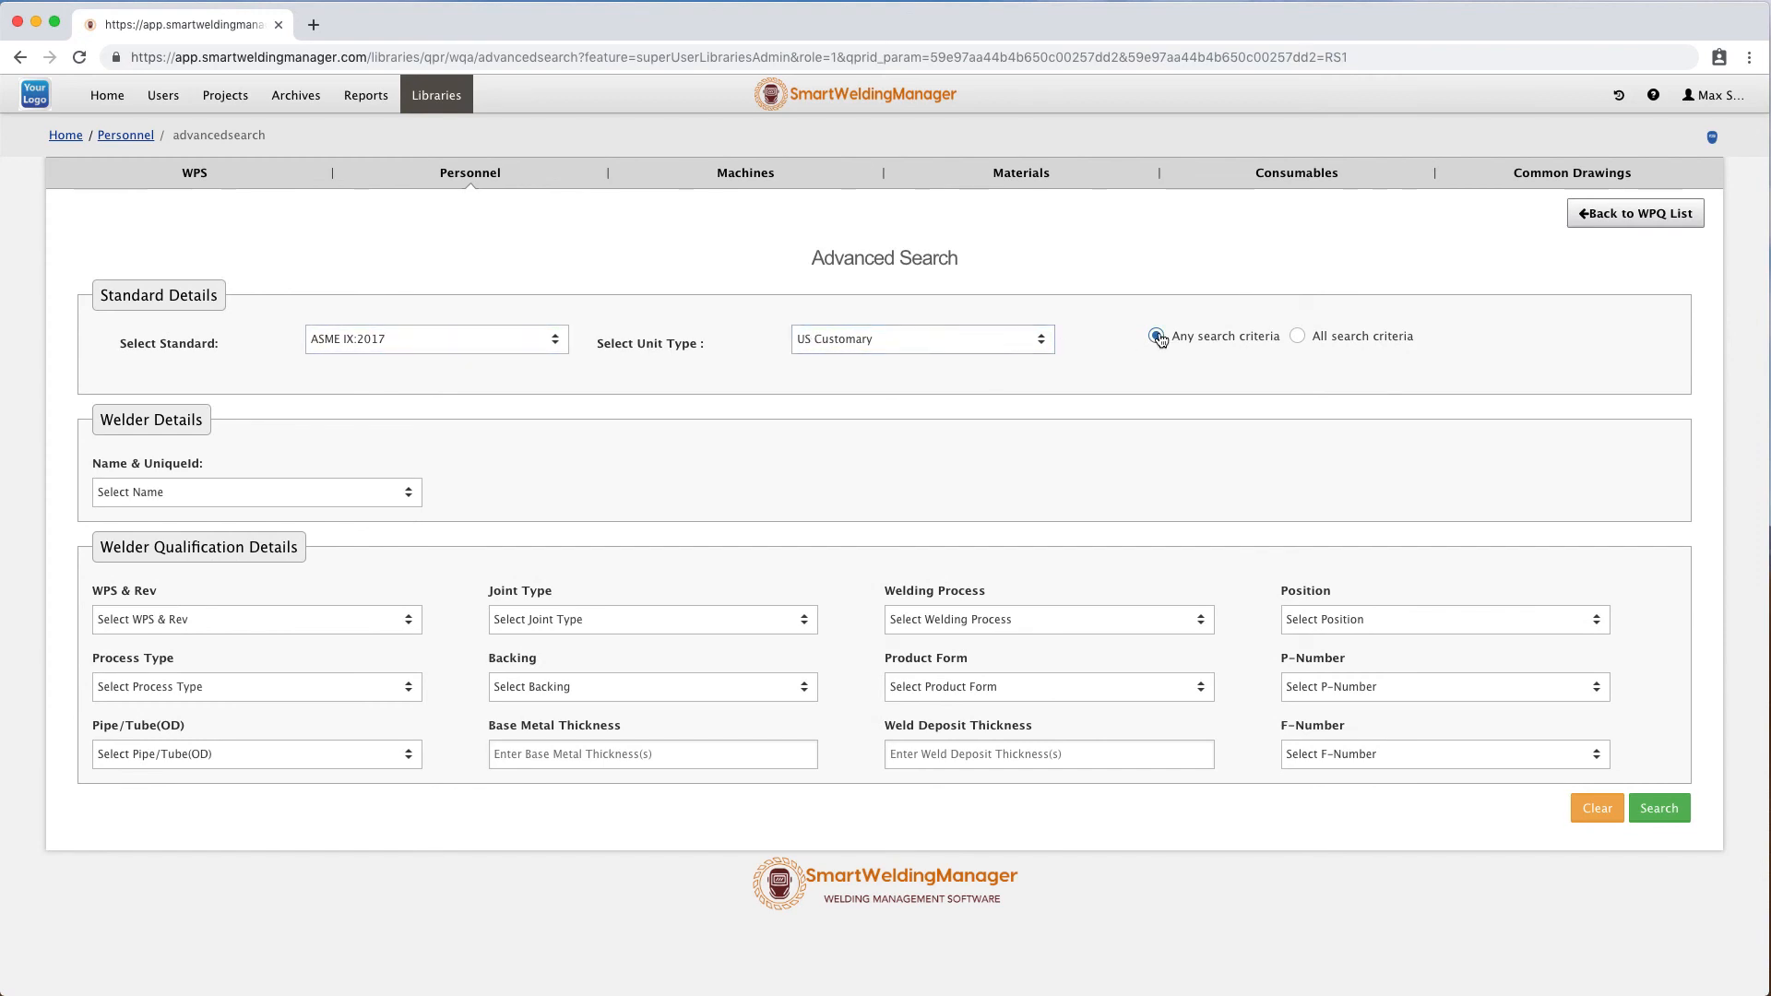
left_click(1299, 337)
left_click(937, 620)
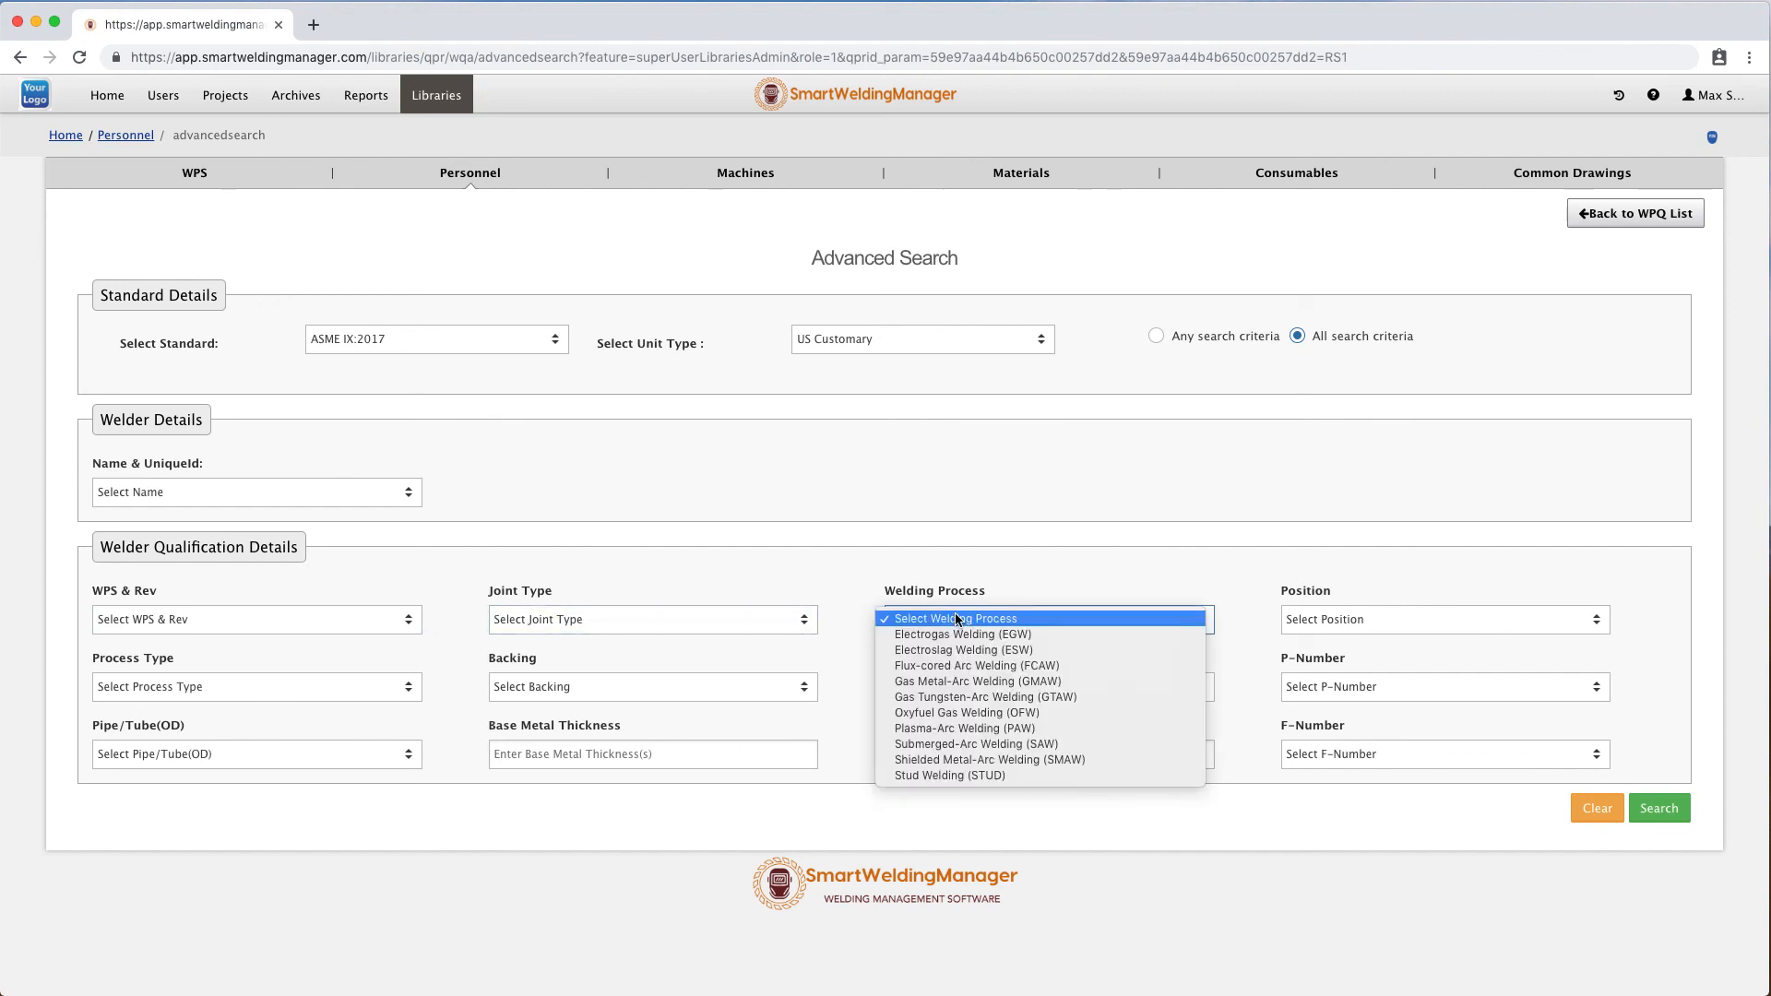
left_click(1001, 697)
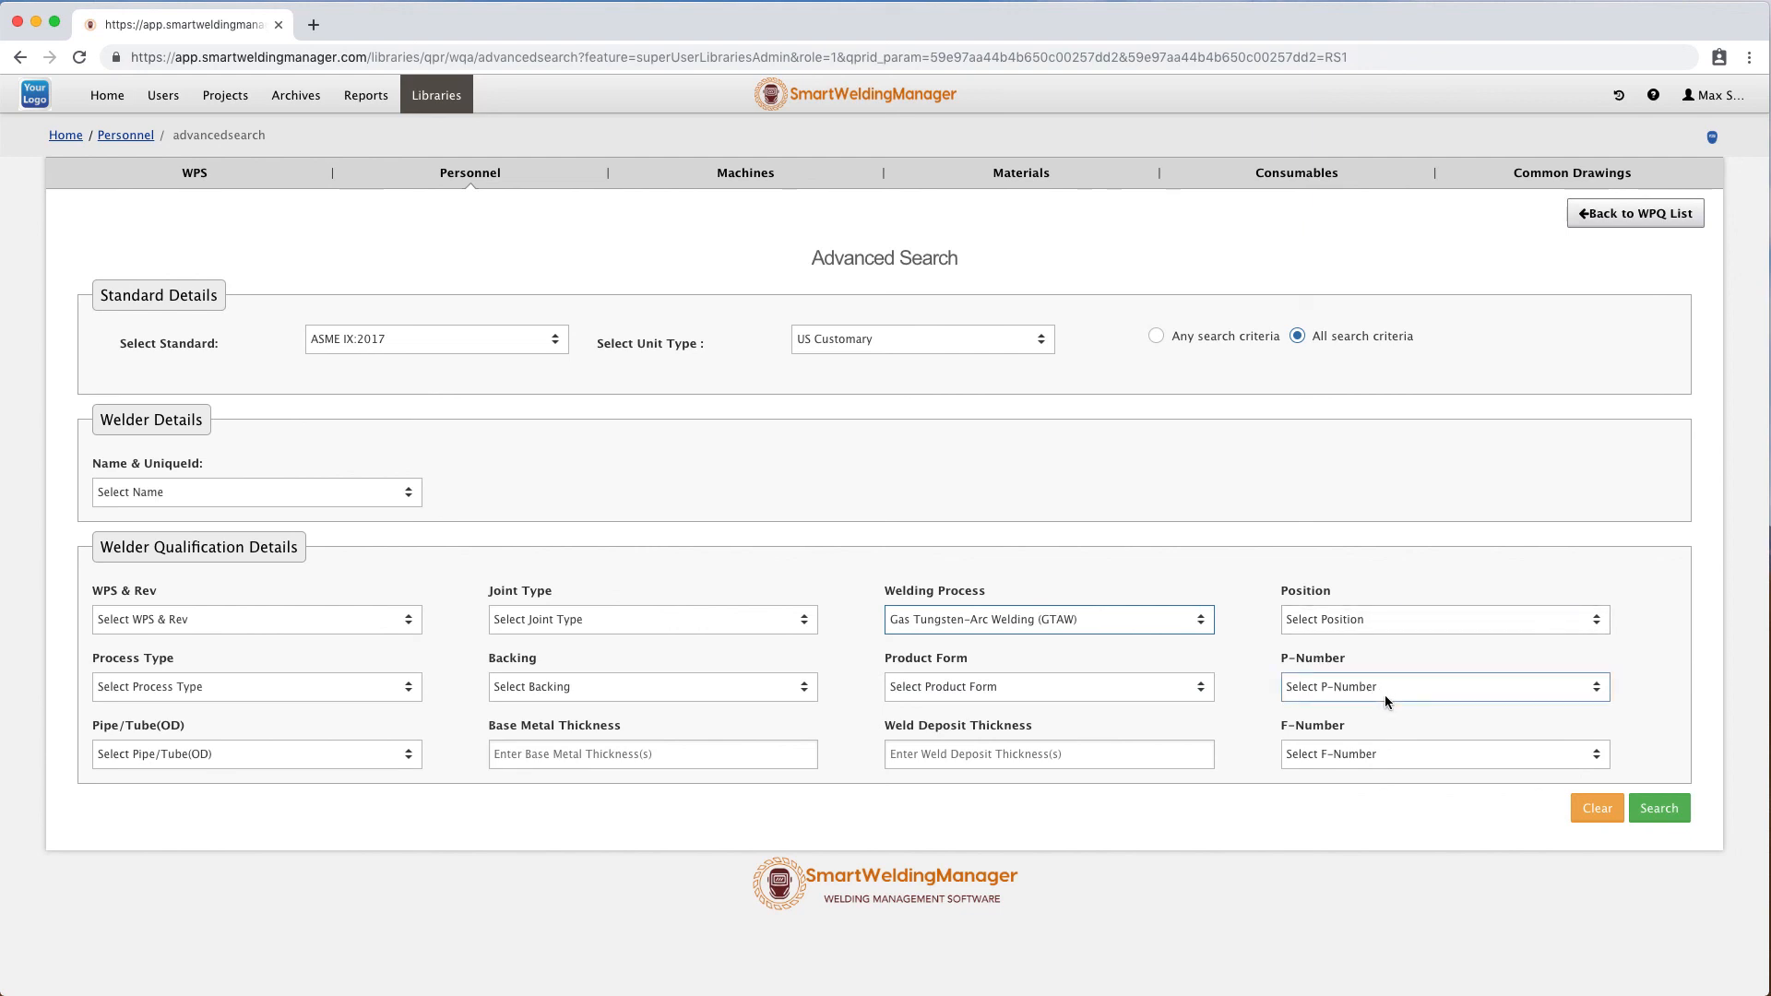
left_click(1409, 755)
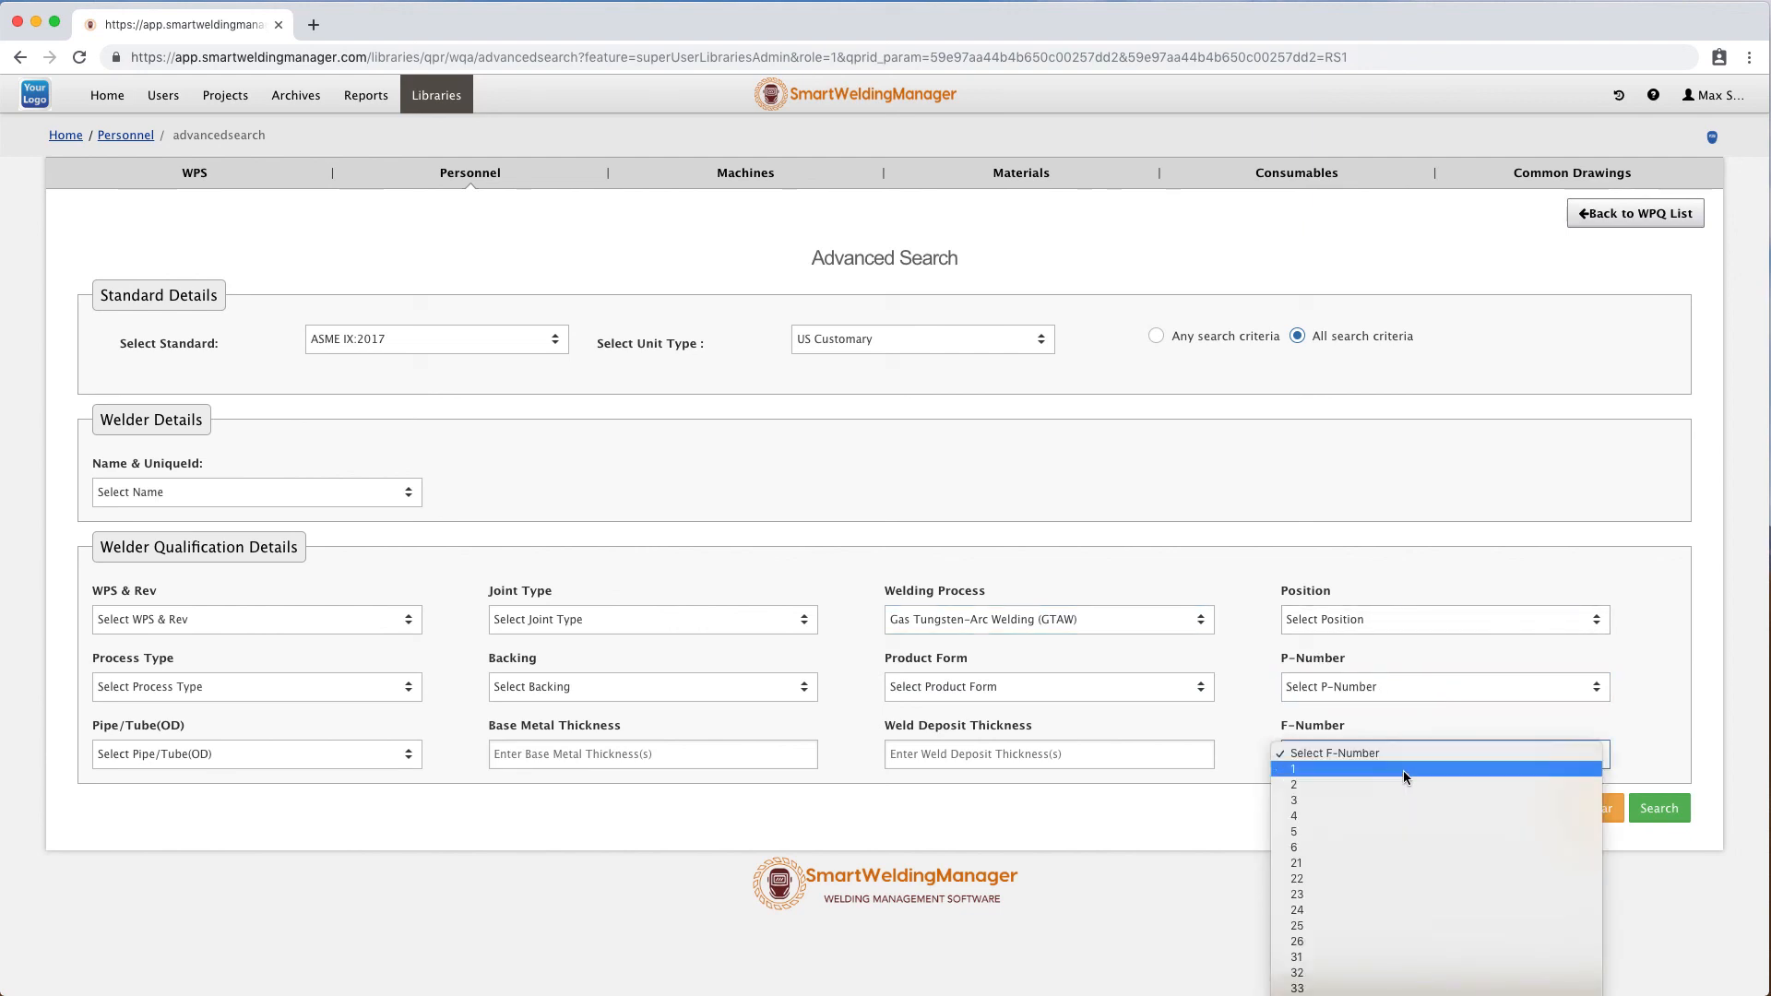
left_click(1397, 843)
left_click(1660, 821)
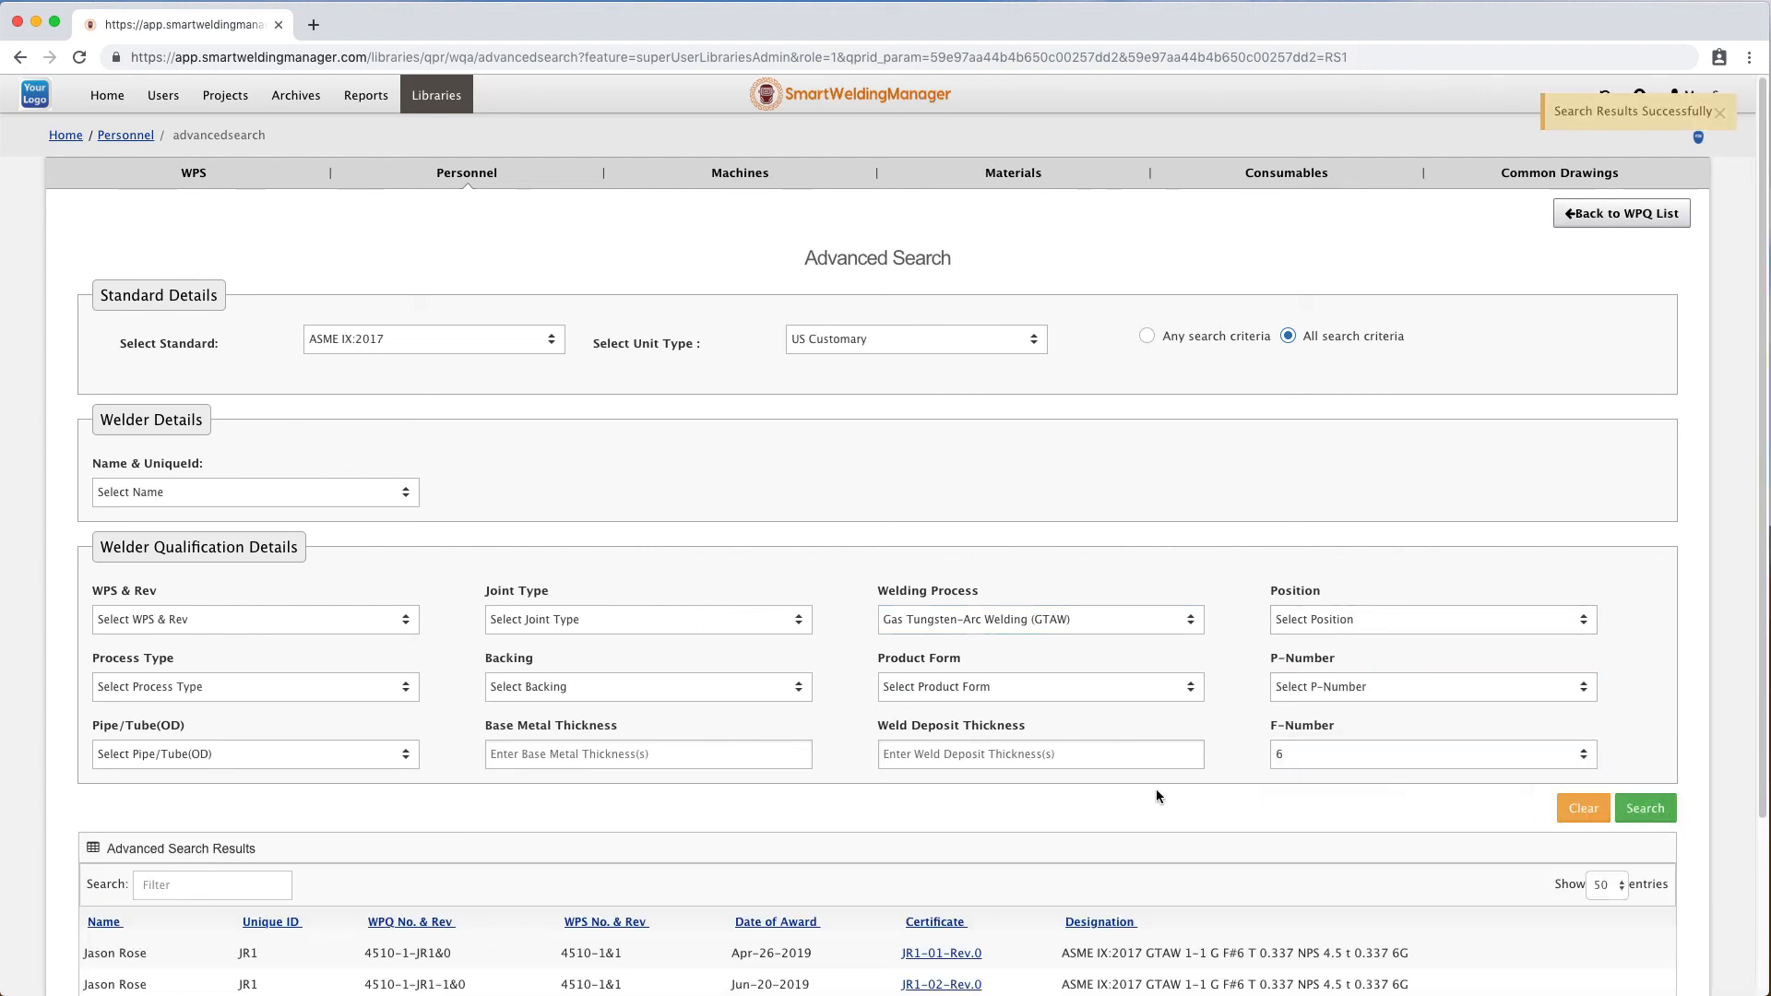
scroll(1155, 788, "down", 3)
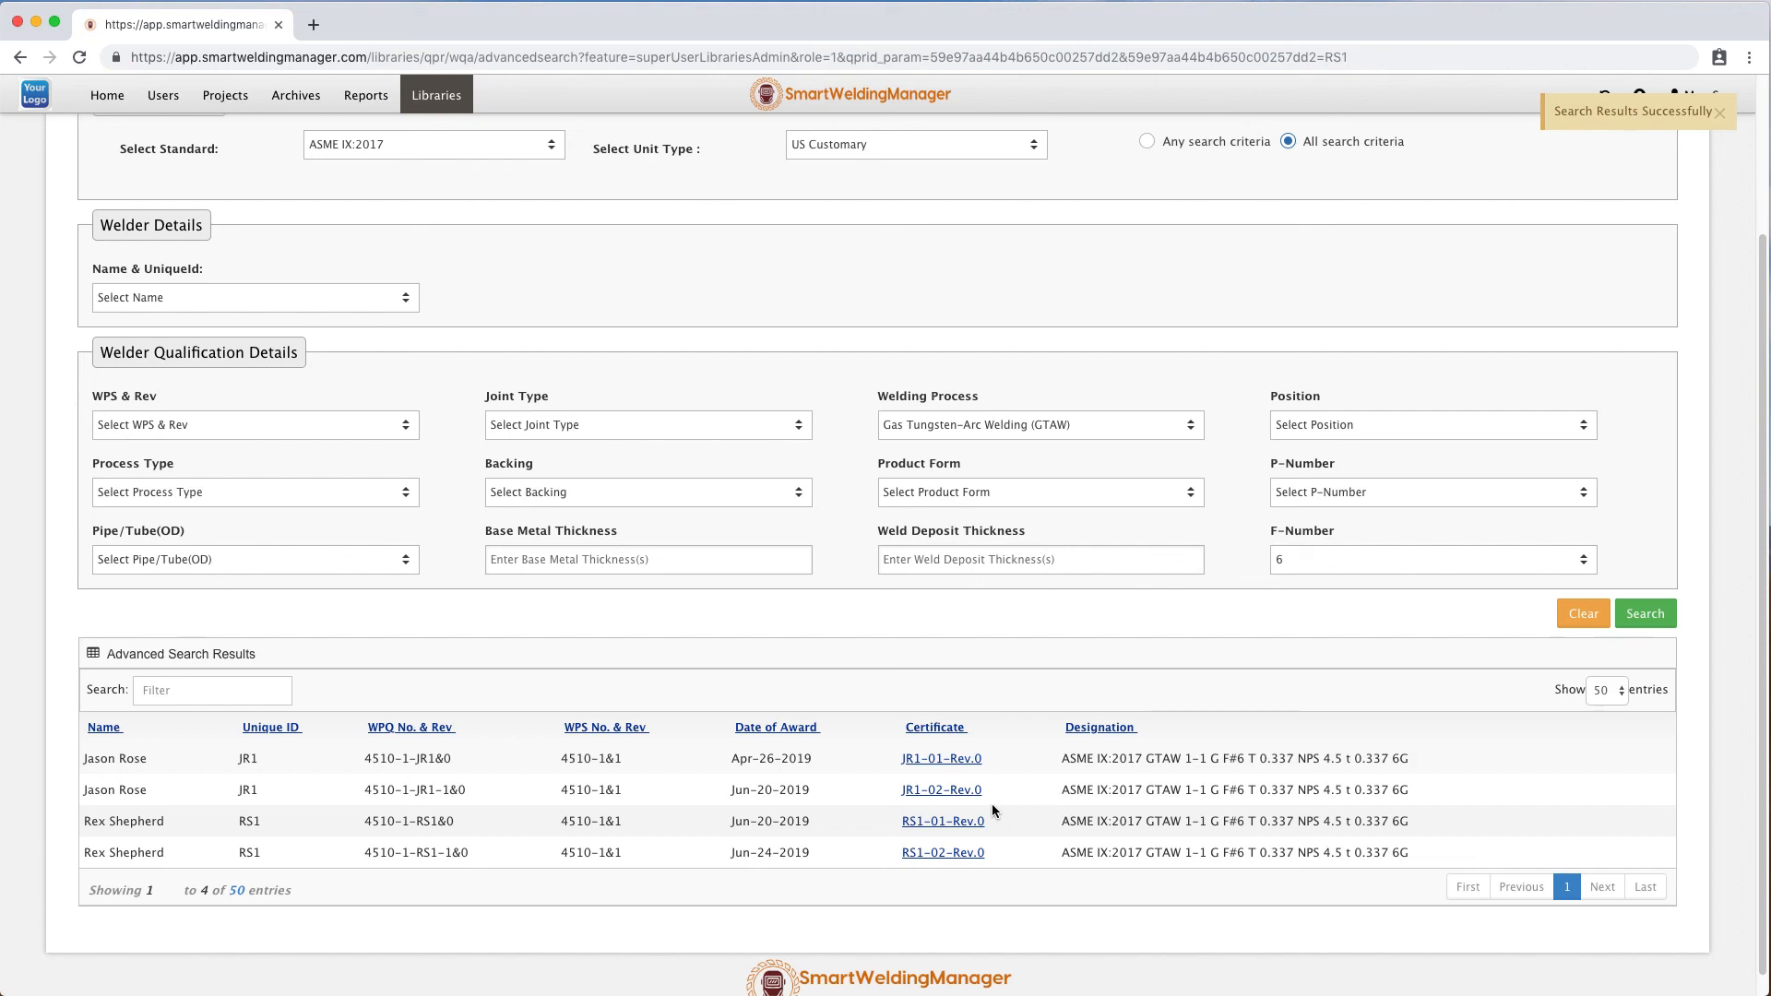
scroll(1033, 803, "up", 3)
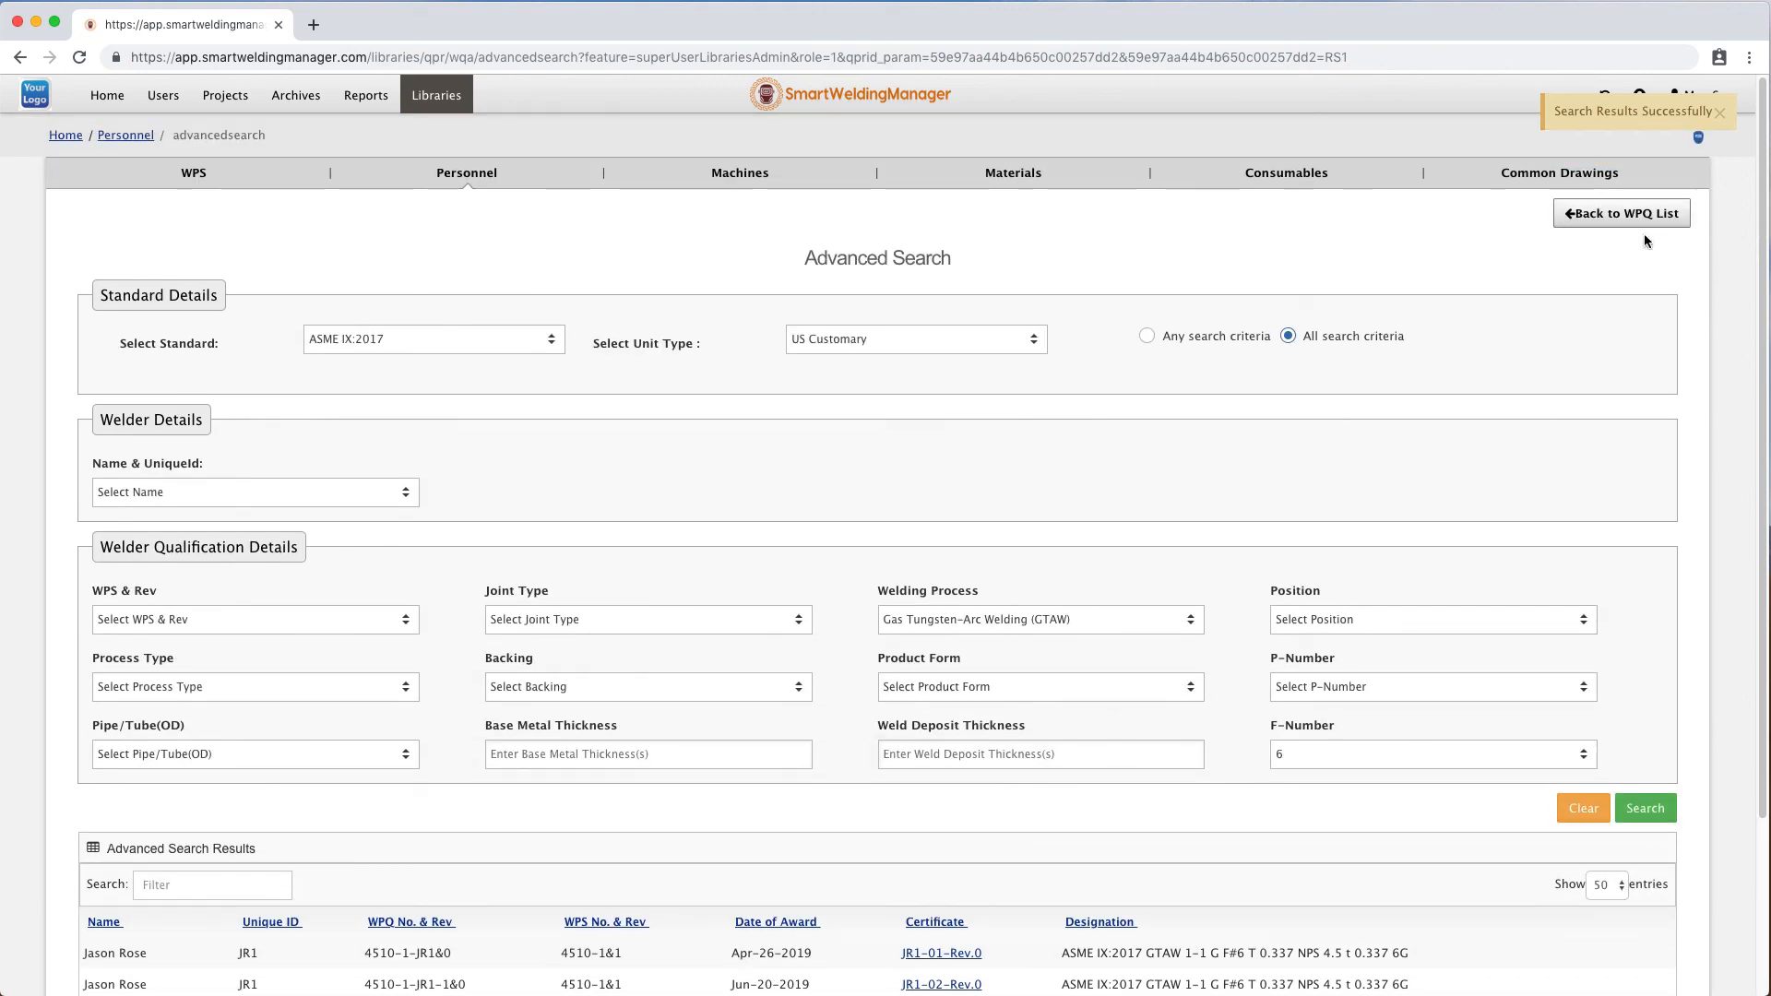
left_click(1630, 215)
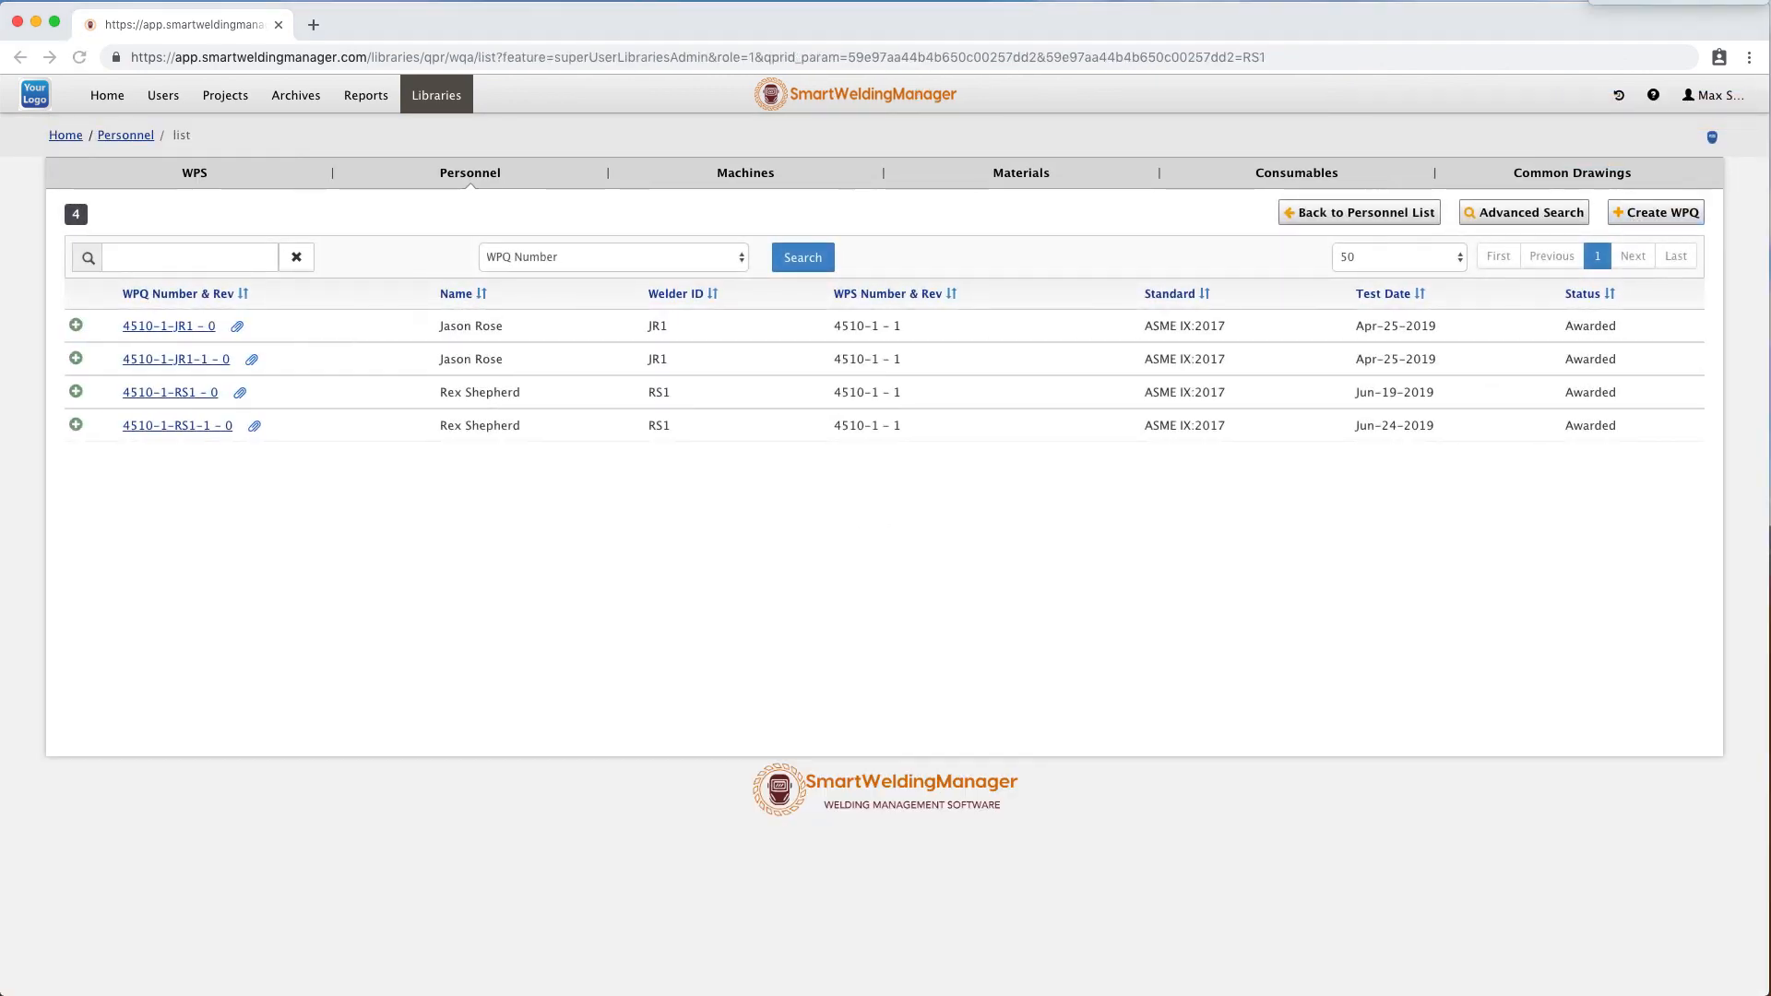